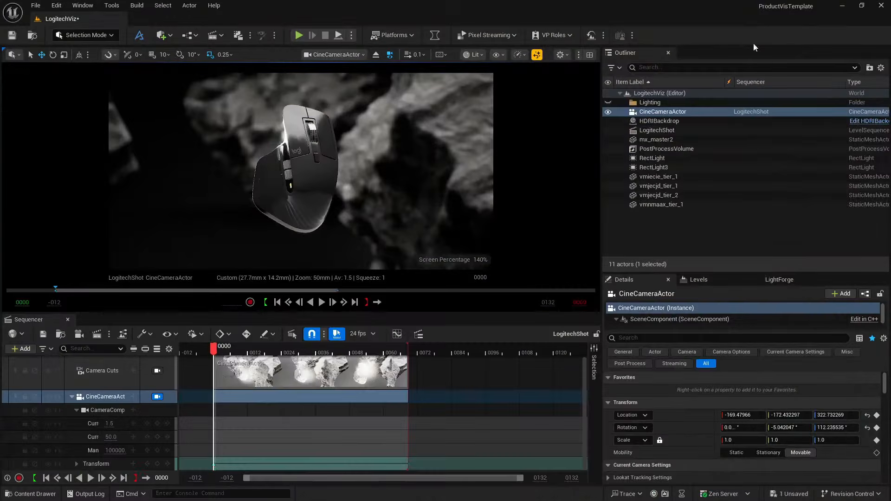
- Play back the LogitechShot camera sequence of the mouse
click(321, 302)
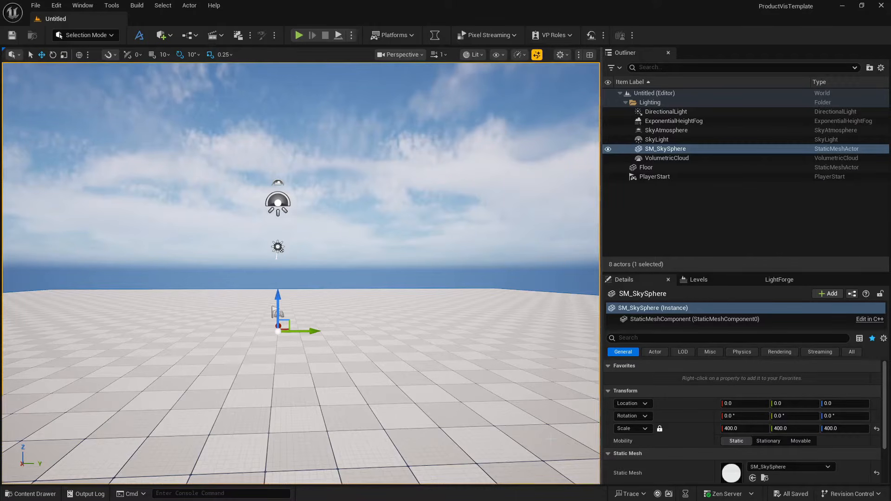
- Switch to Chrome and inspect the Logitech MX Master 3S model on Sketchfab from several angles
key(super)
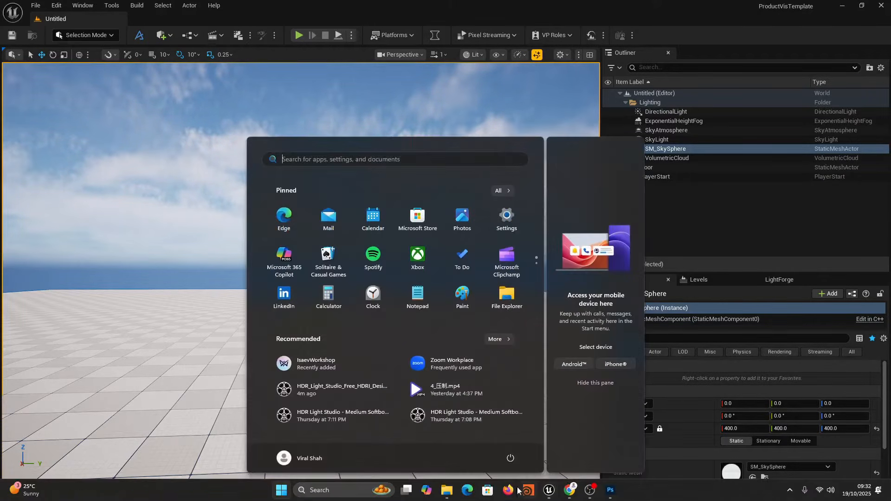
click(576, 493)
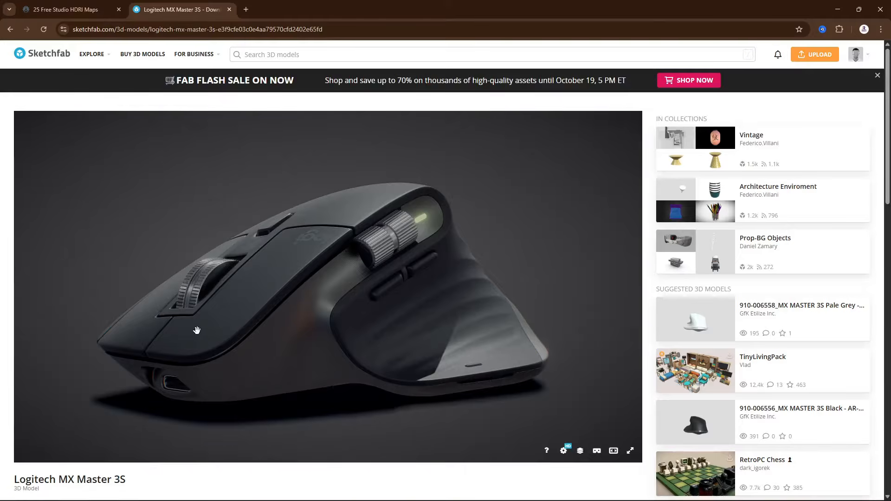
mouse_move(195, 328)
mouse_down()
mouse_move(336, 343)
mouse_move(380, 382)
mouse_move(338, 312)
mouse_up()
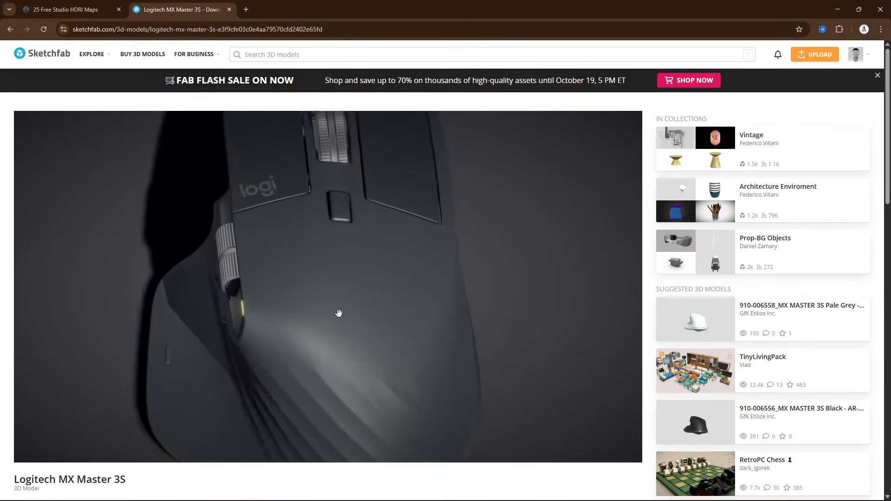
scroll(338, 312, down, 3)
drag(348, 273, 396, 241)
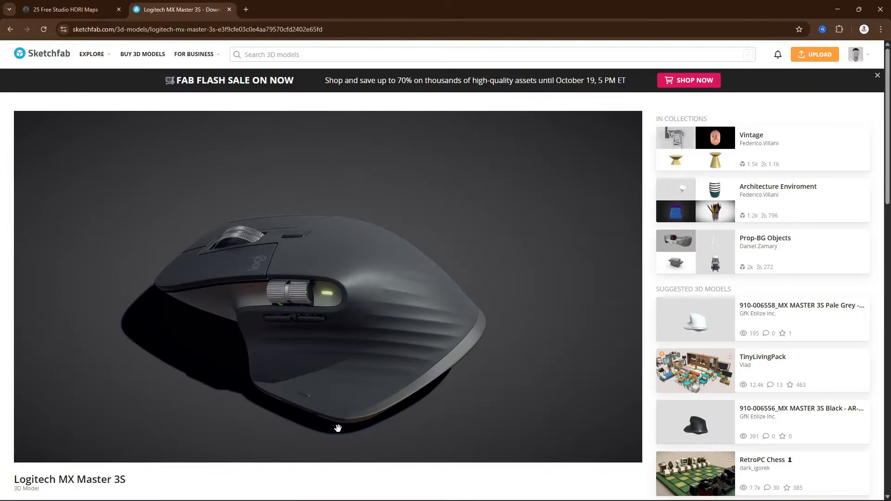
- Review the 25 Free Studio HDRI Maps page on the HDR Light Studio site down to its download options
click(75, 4)
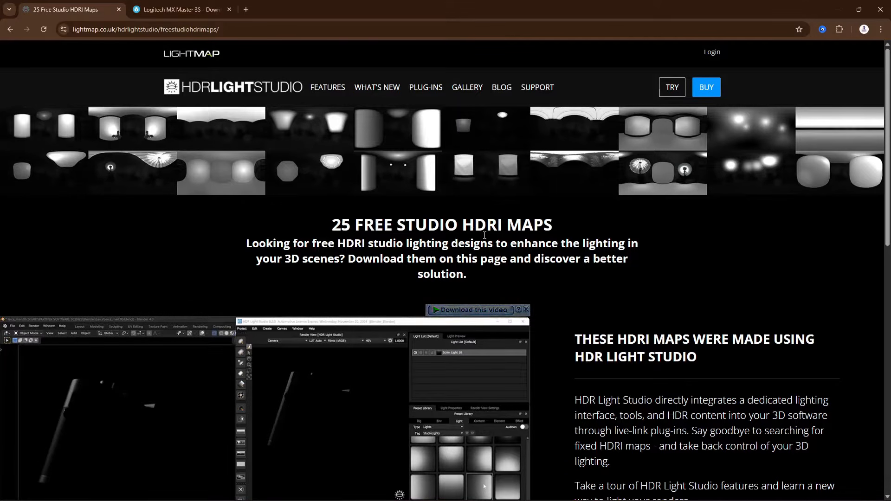
scroll(485, 236, down, 6)
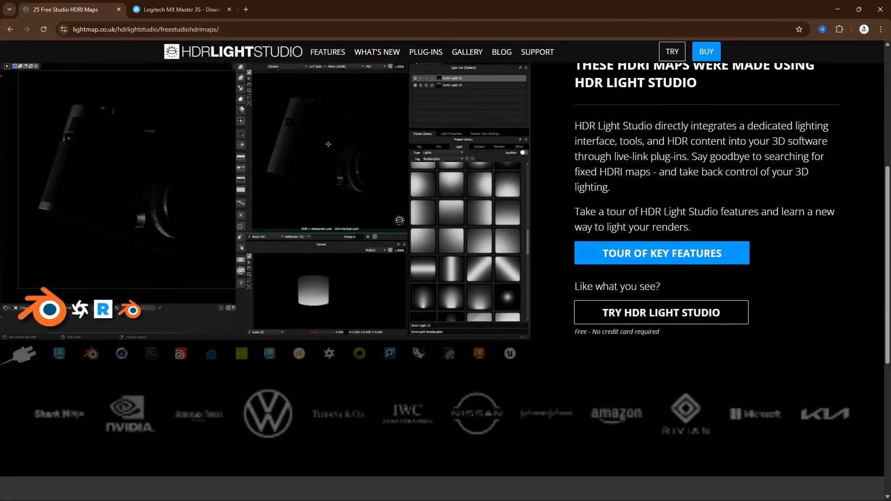
scroll(484, 238, down, 6)
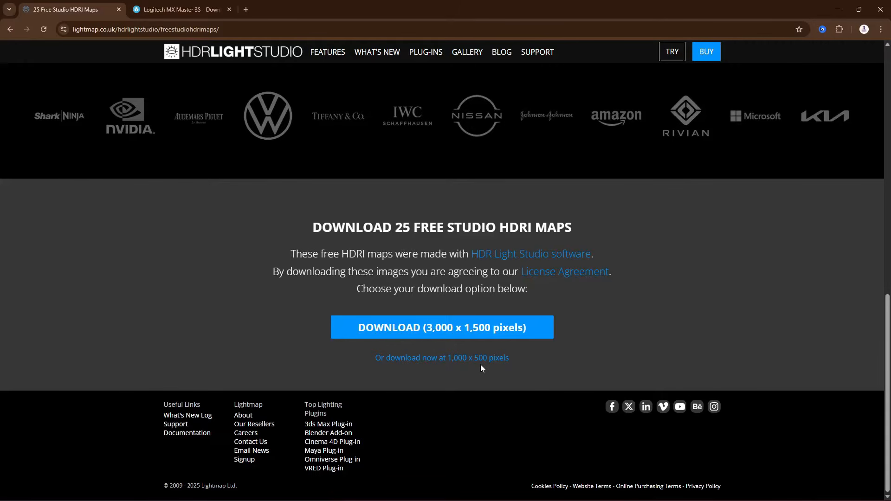
- View the available download formats for the Logitech MX Master 3S model on Sketchfab, and return to Unreal Editor
click(176, 10)
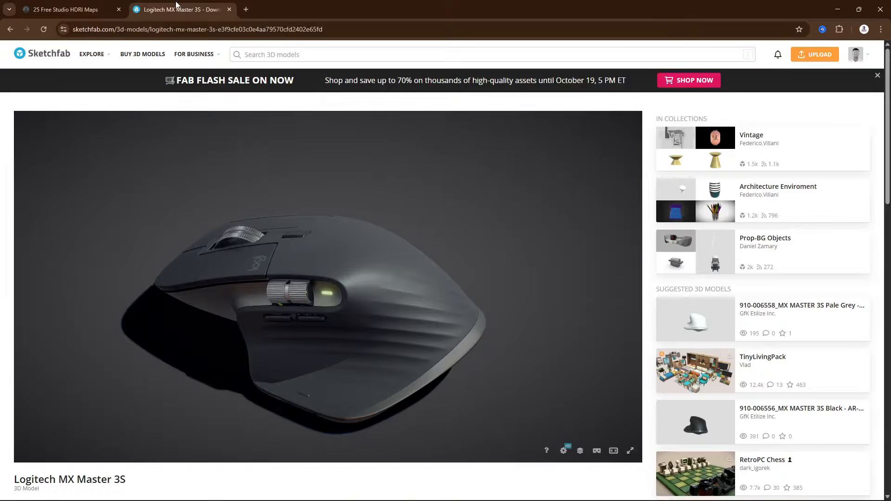
scroll(136, 468, down, 3)
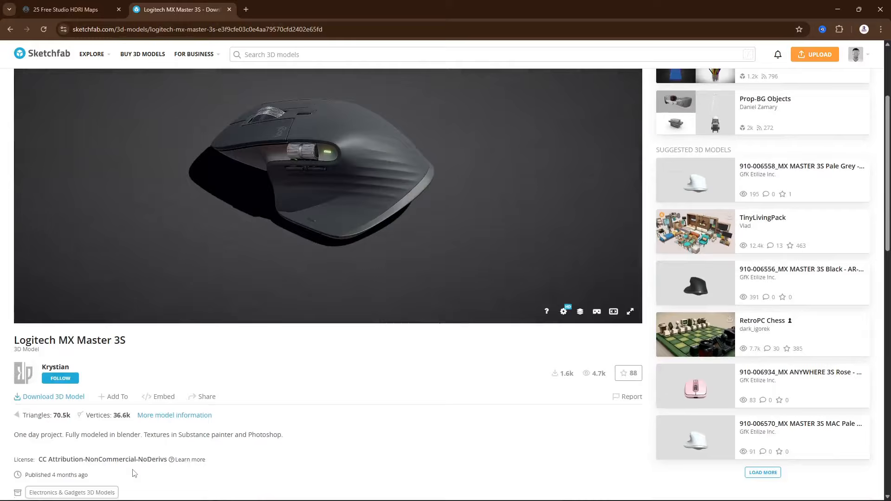
click(55, 396)
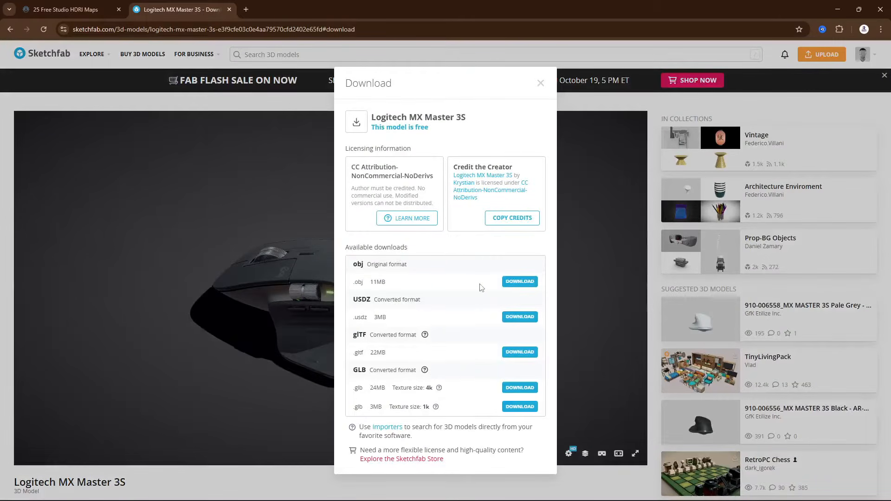
click(838, 10)
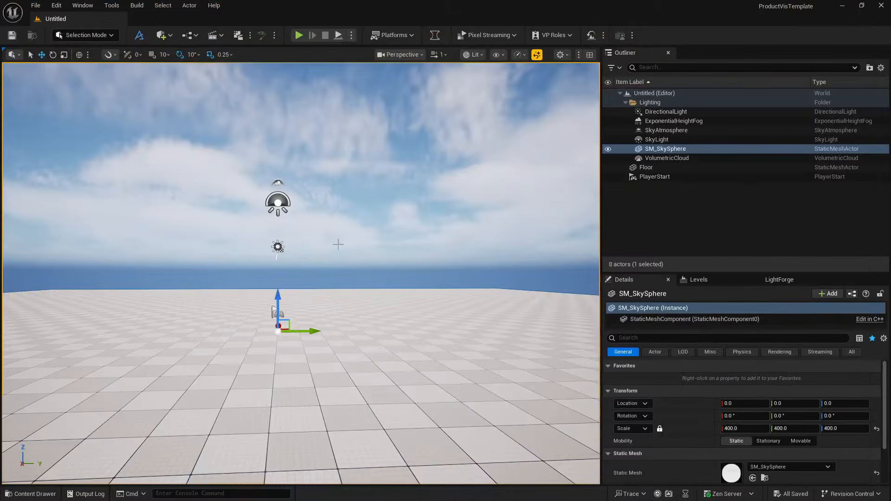
- Switch to File Explorer and open the source/mx_master folder inside logitech-mx-master-3s to check the OBJ model file
key(super)
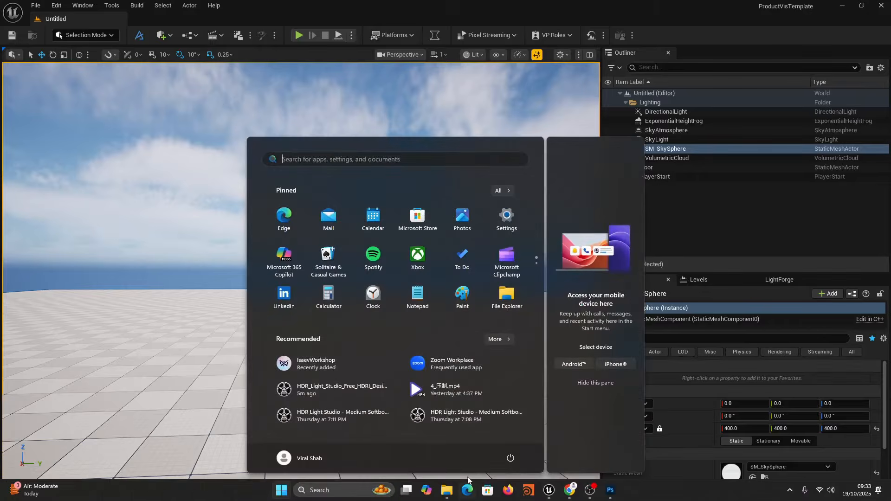
click(447, 490)
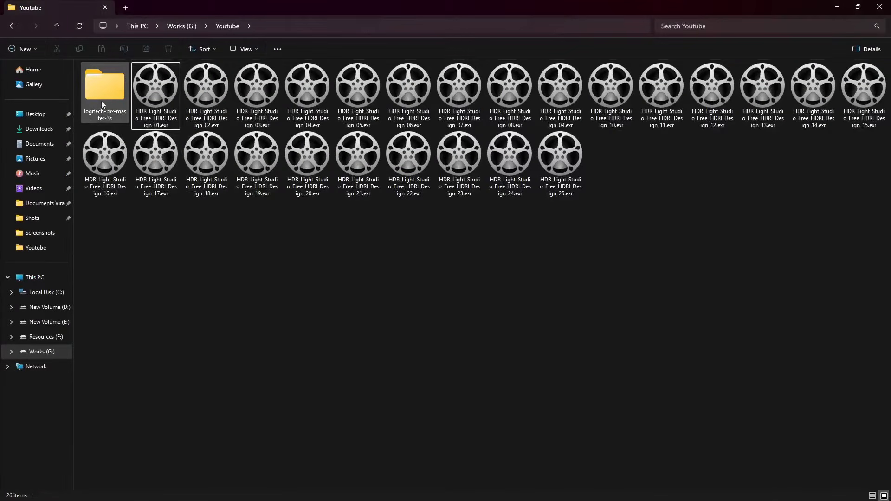
double_click(102, 102)
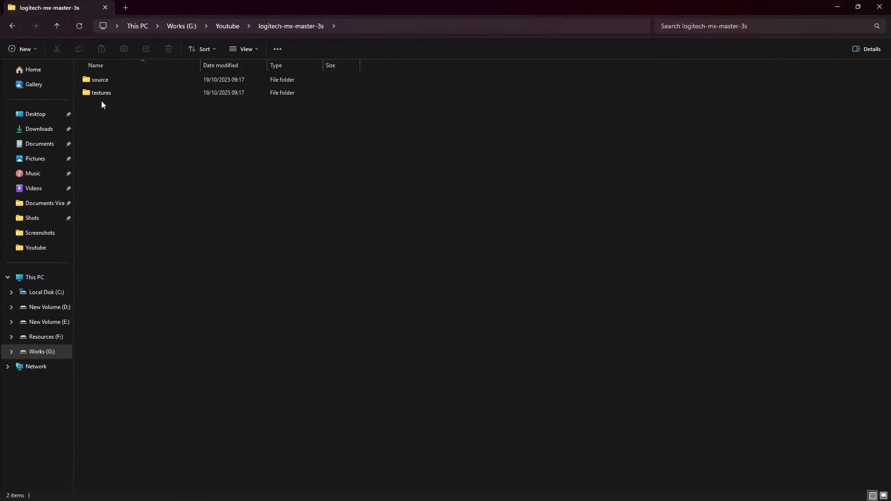
double_click(125, 78)
double_click(149, 82)
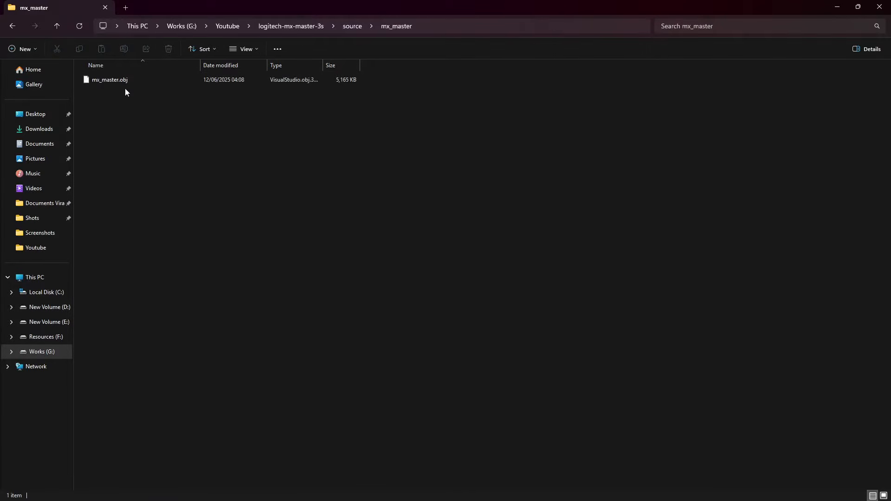
- Examine the texture maps in the logitech-mx-master-3s textures folder, and return to the source/mx_master folder
click(299, 27)
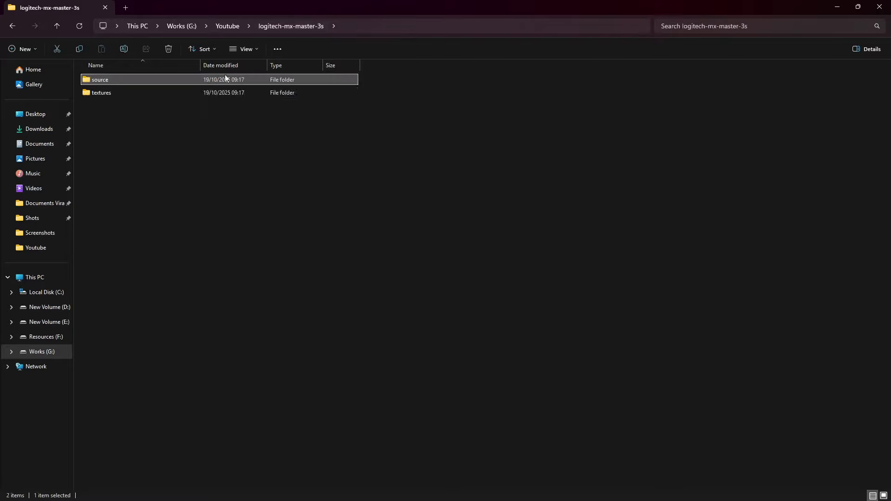
double_click(138, 95)
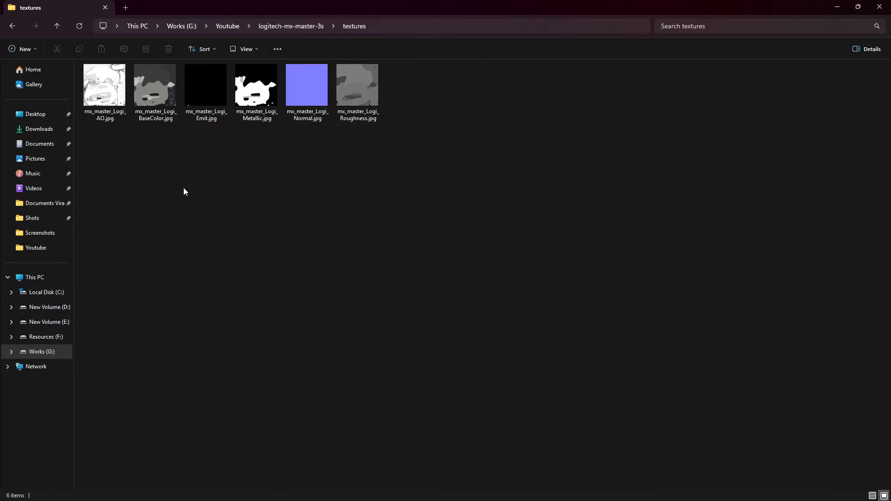
click(282, 26)
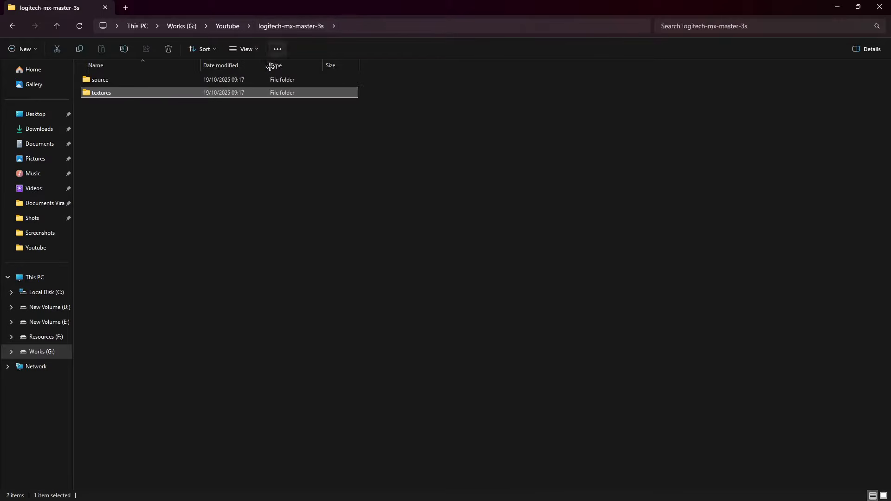
double_click(118, 80)
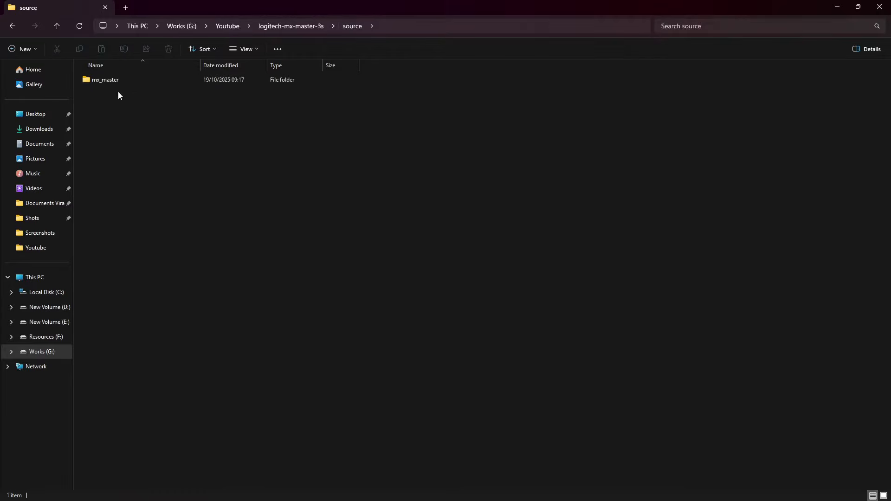
double_click(129, 82)
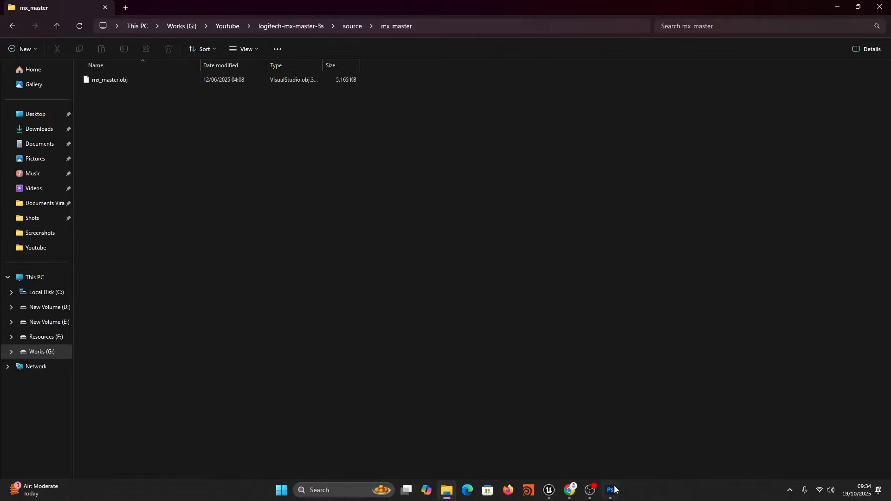
- Switch to Unreal Editor and create a folder named LogitechMouseViz in the project's Content folder
click(548, 490)
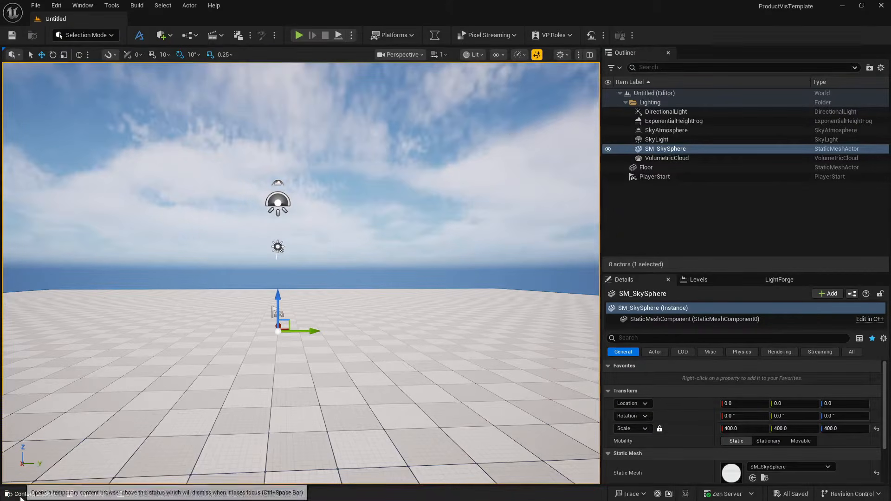
click(29, 494)
click(255, 417)
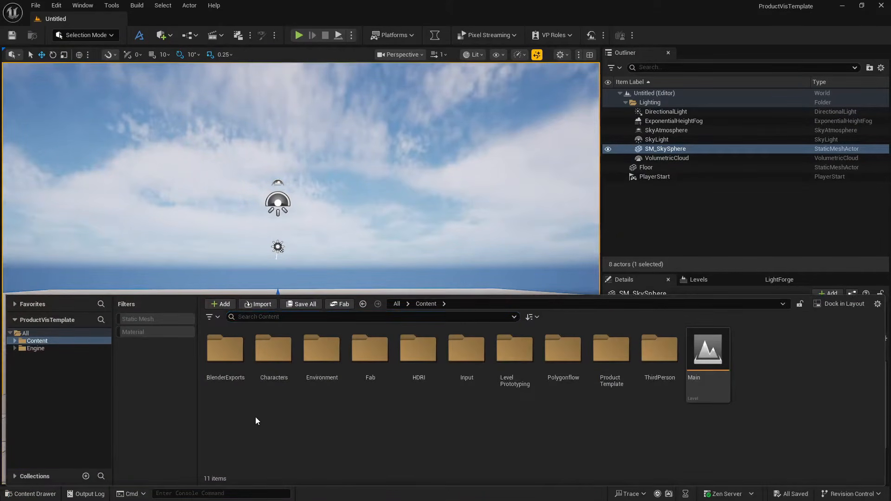
key(ctrl+shift+n)
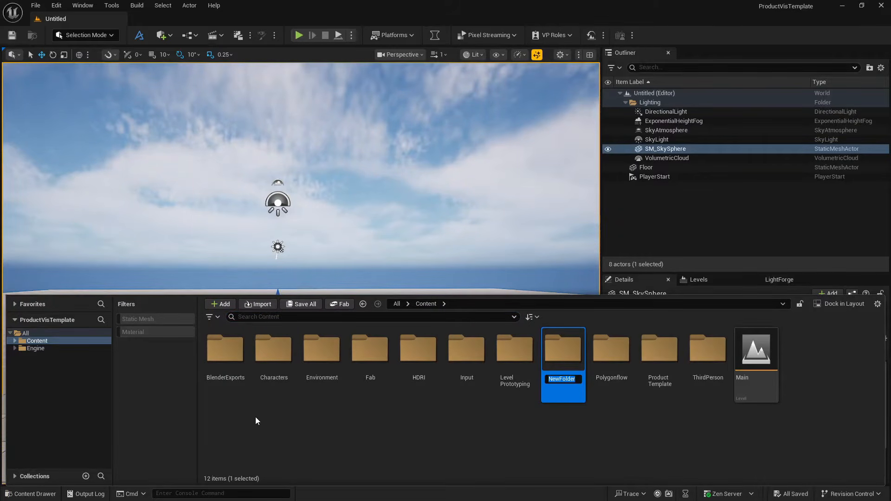
text(LogitechM)
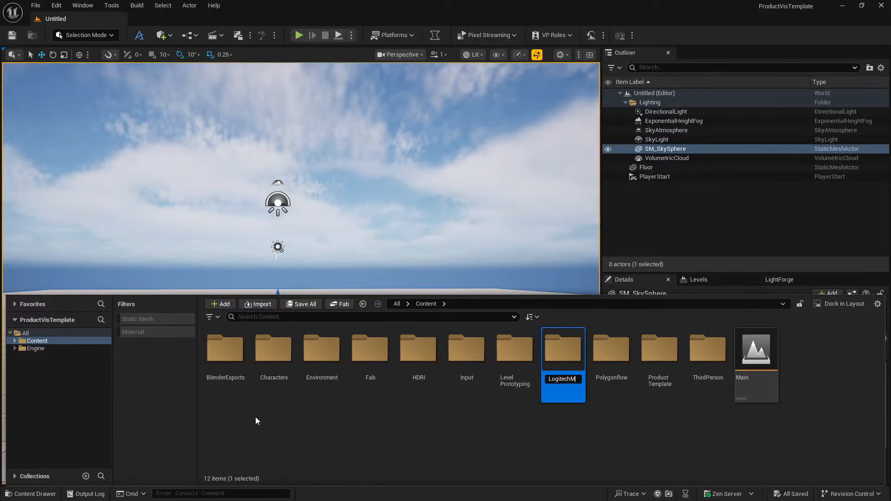
text(ouseViz)
key(Return)
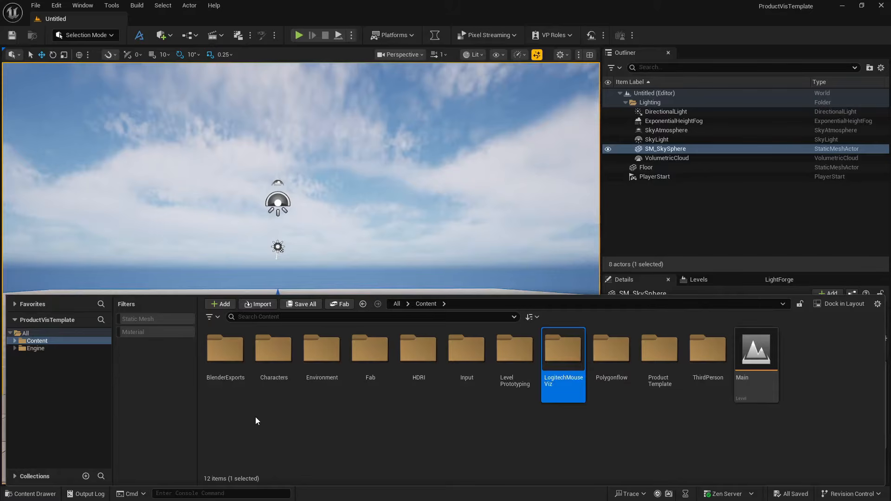
- Create a subfolder named Model inside the LogitechMouseViz folder
double_click(543, 364)
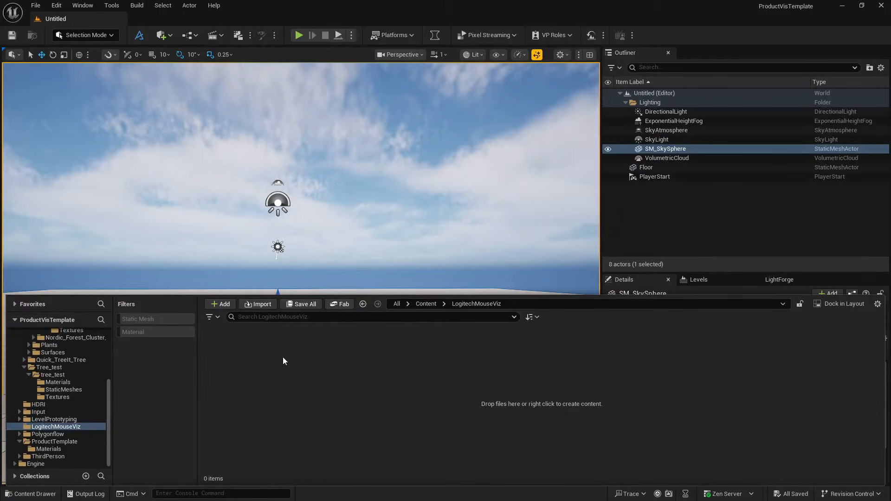
key(ctrl+shift+n)
text(M)
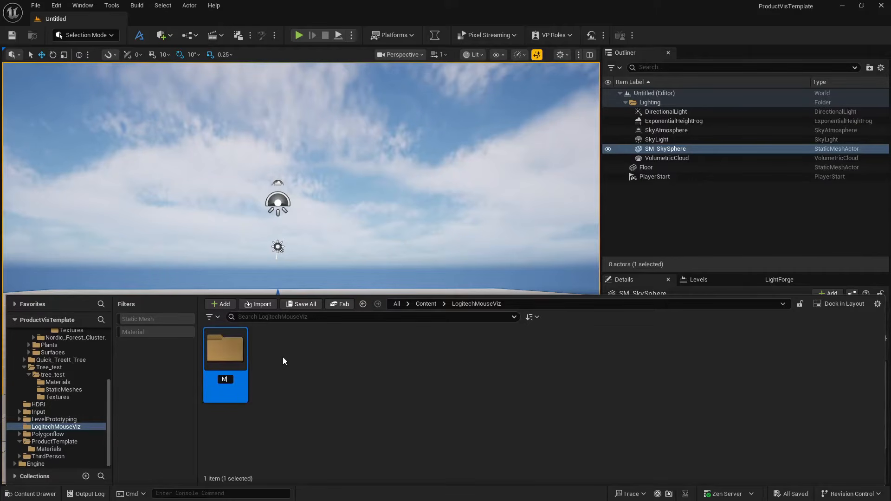
text(odel)
key(Return)
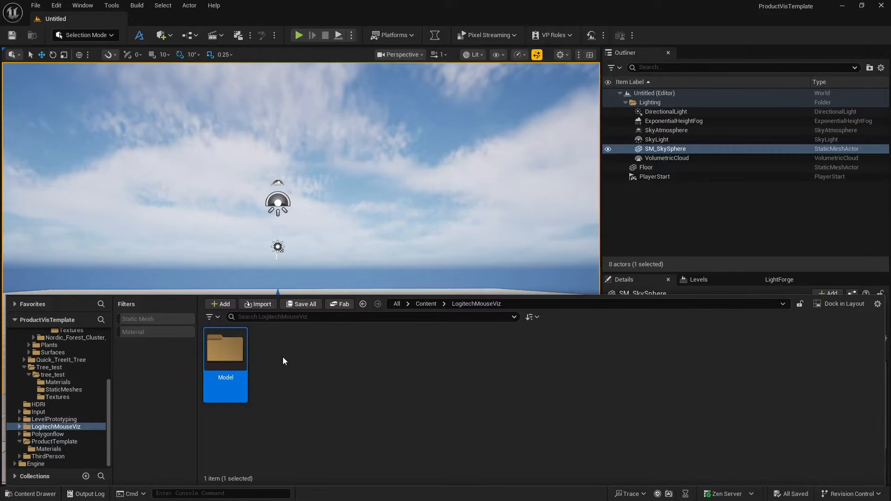
- Bring mx_master.obj from File Explorer into the project's Model folder to start its import
double_click(216, 358)
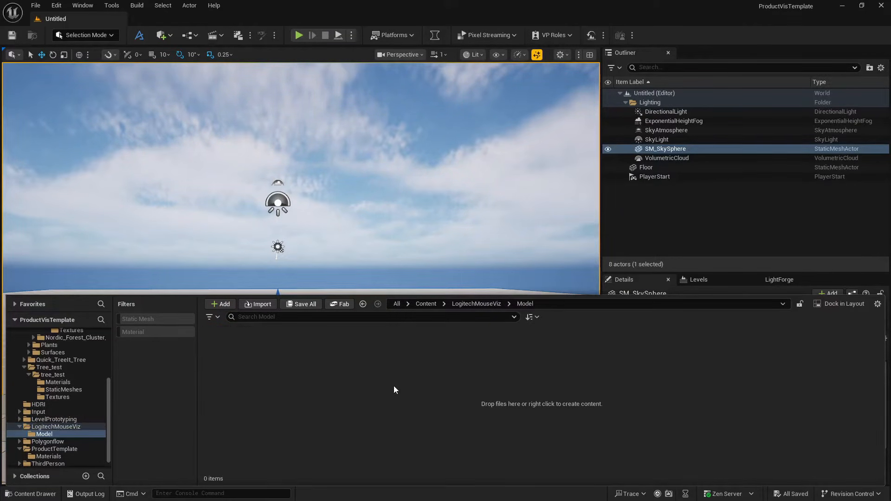
key(alt+Tab)
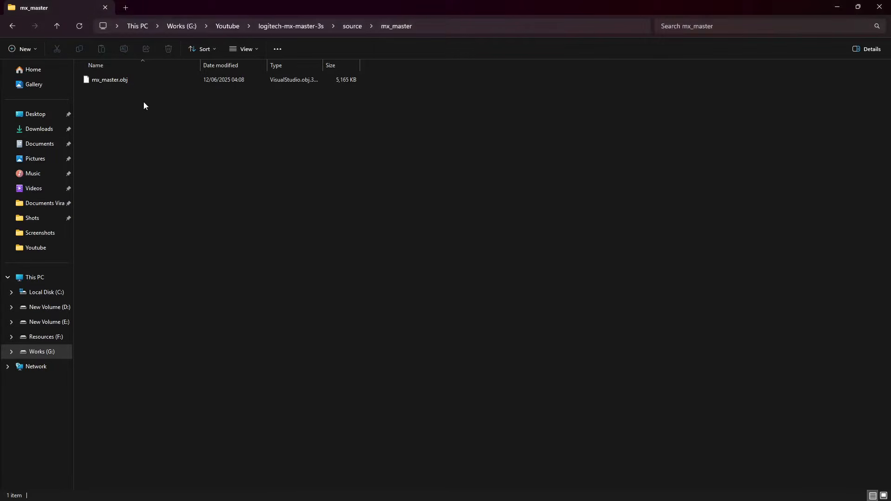
drag(134, 79, 285, 376)
key(alt+Tab)
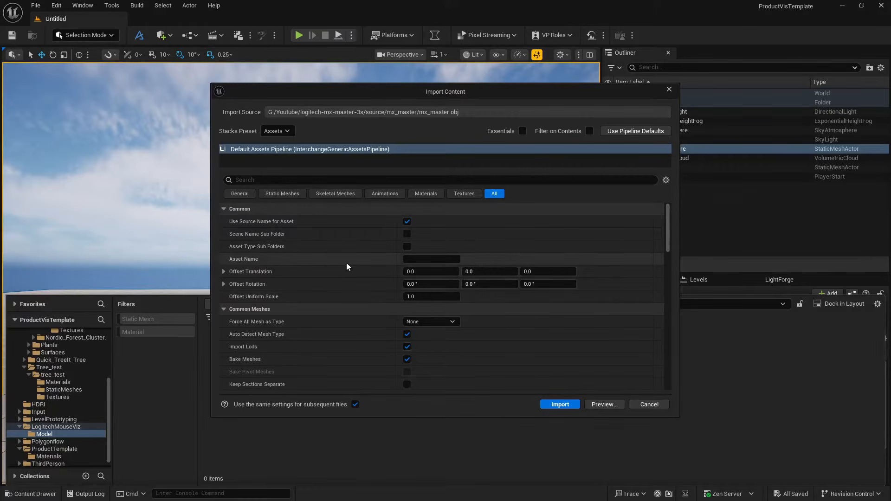
- Disable Bake Meshes in the Common Meshes import settings for mx_master.obj
scroll(347, 261, down, 5)
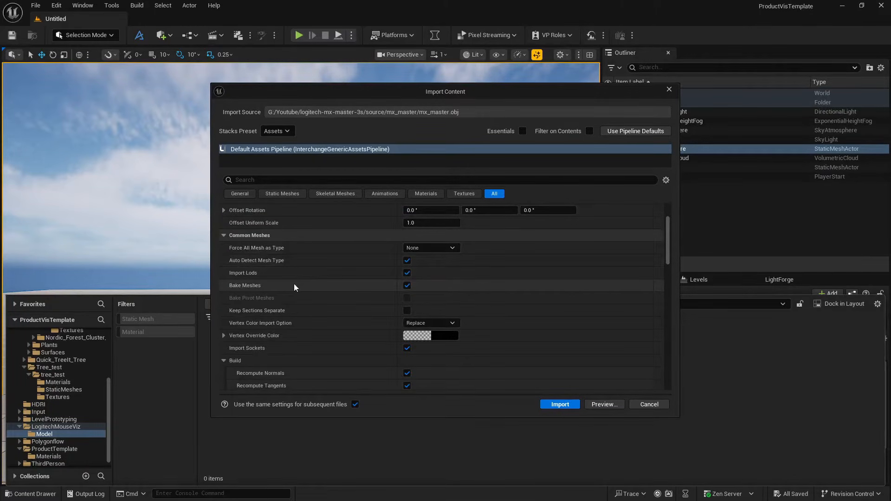
click(407, 285)
scroll(364, 292, down, 3)
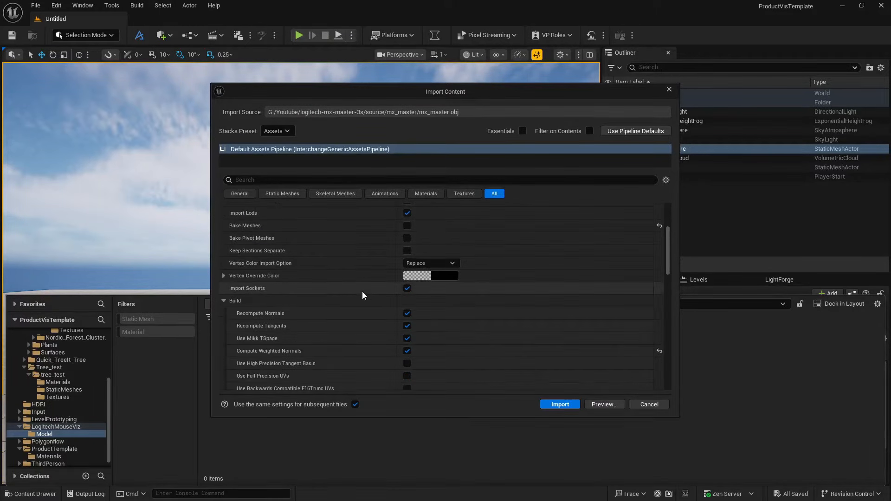
- Disable Build Nanite in the Static Meshes build settings of the import
scroll(362, 291, down, 2)
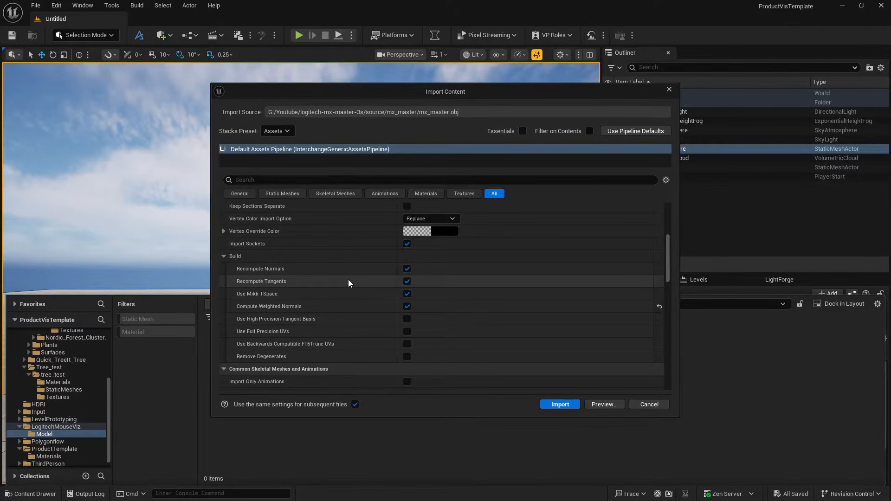
scroll(348, 280, down, 4)
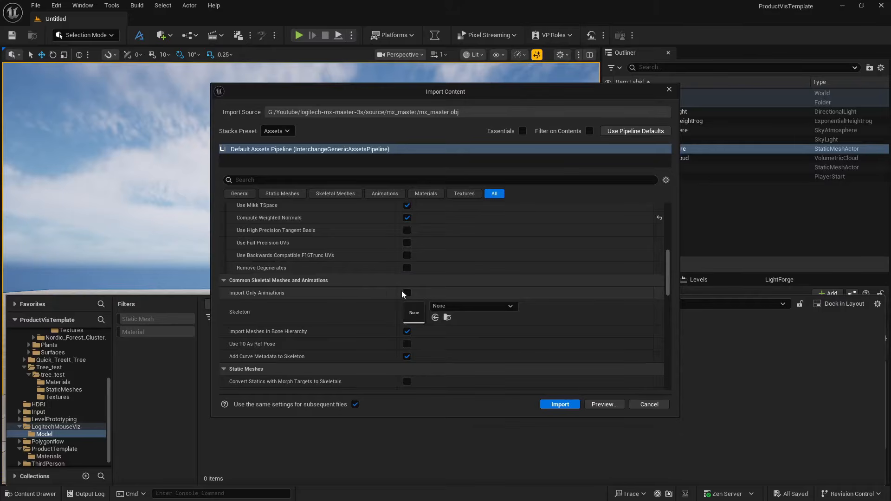
scroll(356, 296, down, 2)
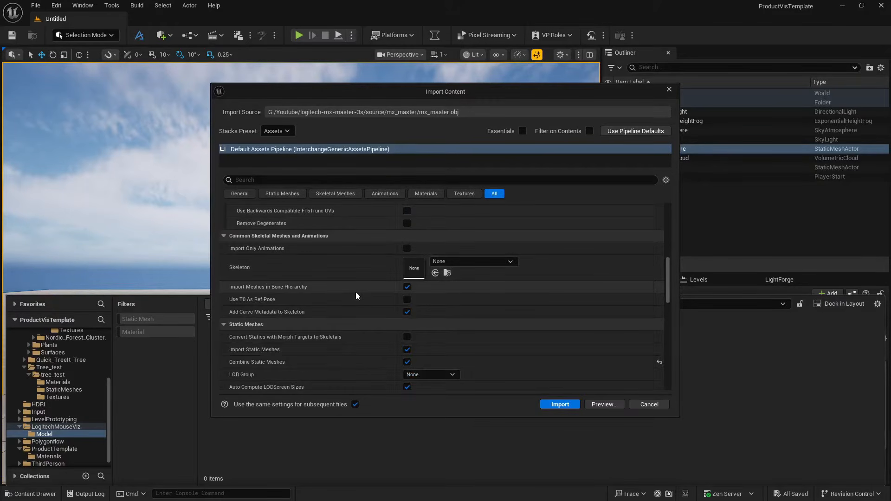
scroll(356, 295, down, 3)
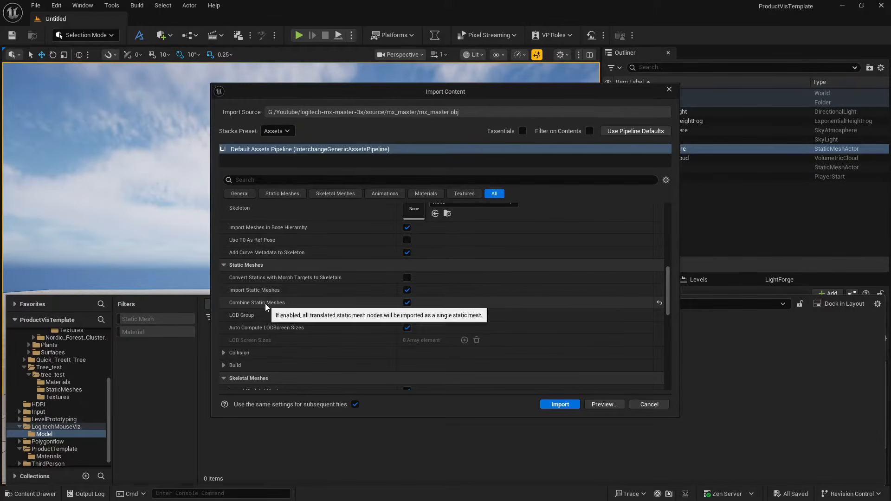
scroll(319, 302, down, 1)
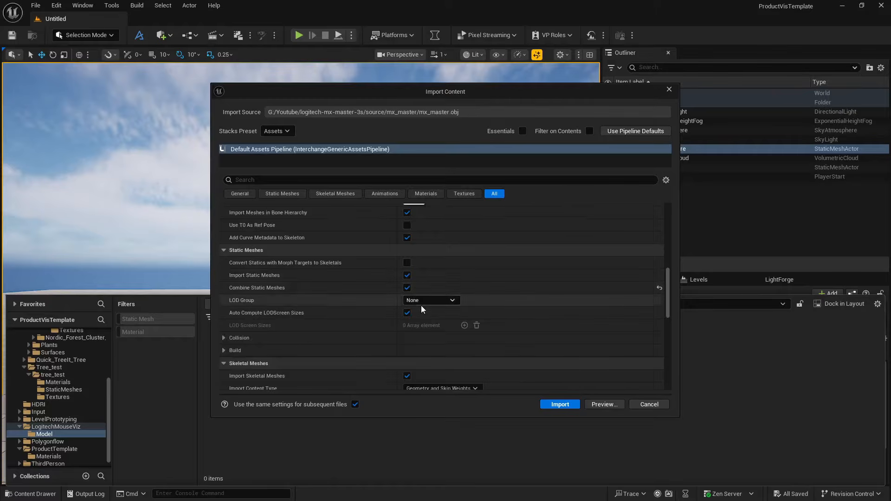
scroll(422, 308, down, 6)
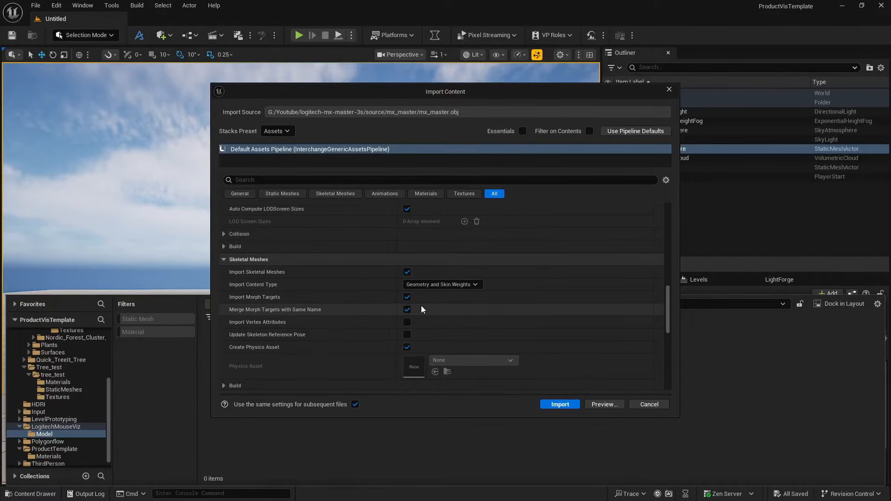
click(224, 246)
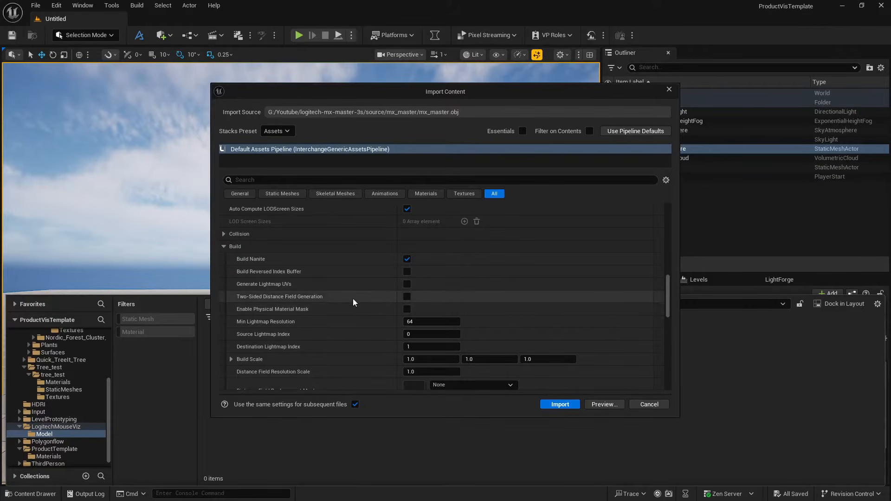
scroll(363, 301, down, 3)
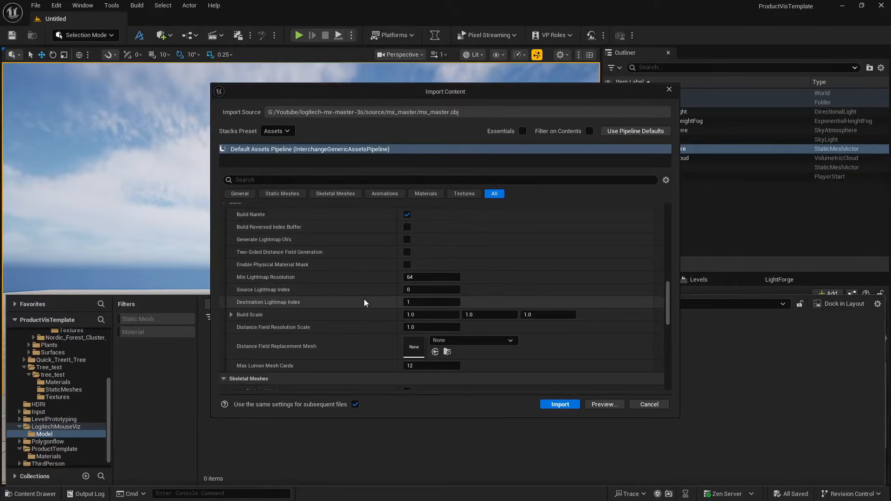
scroll(363, 302, up, 3)
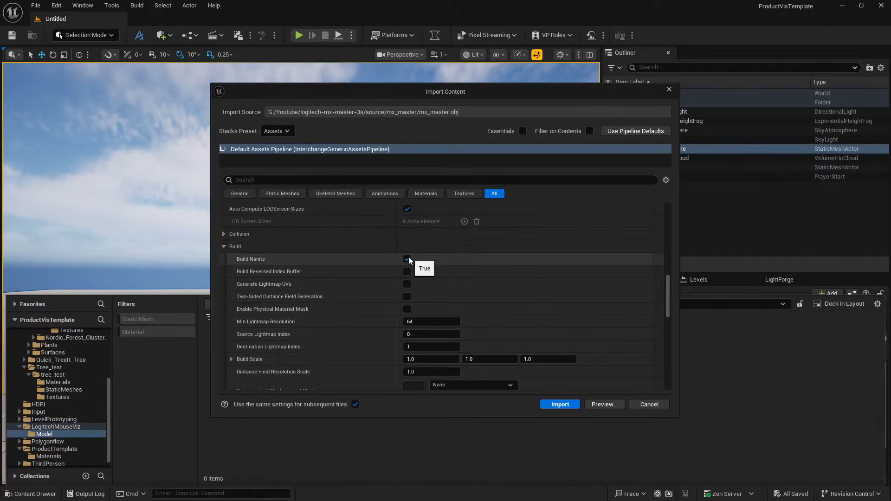
scroll(325, 281, down, 4)
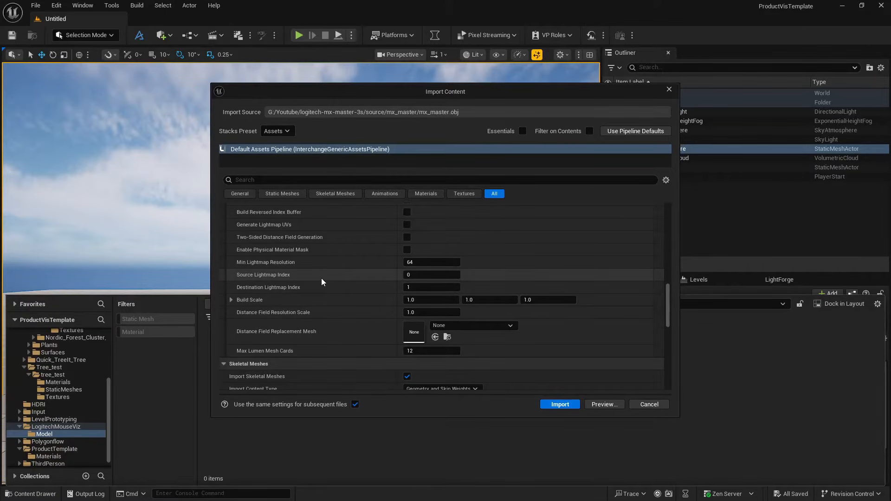
- Disable Import Animations in the Animations import settings
scroll(320, 281, down, 15)
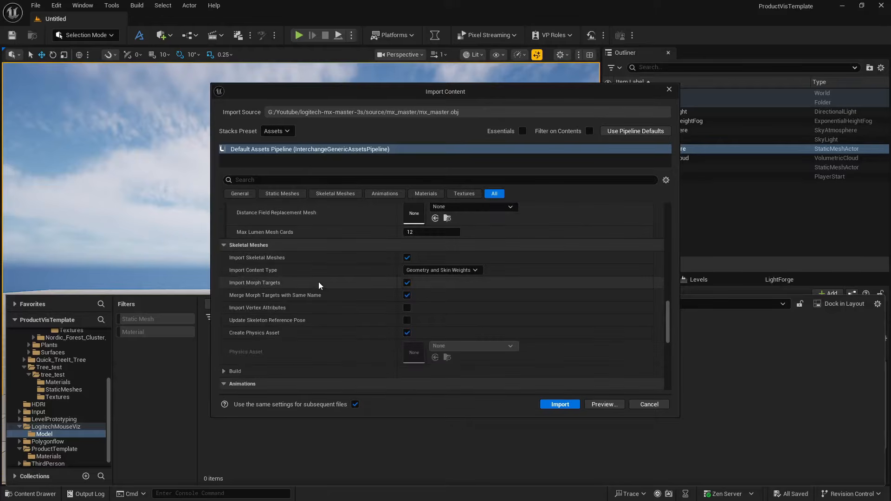
scroll(318, 286, down, 3)
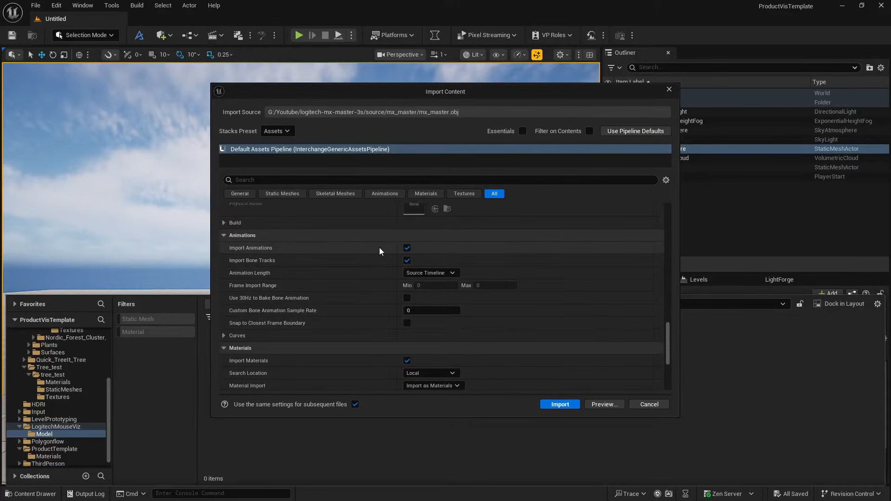
click(407, 248)
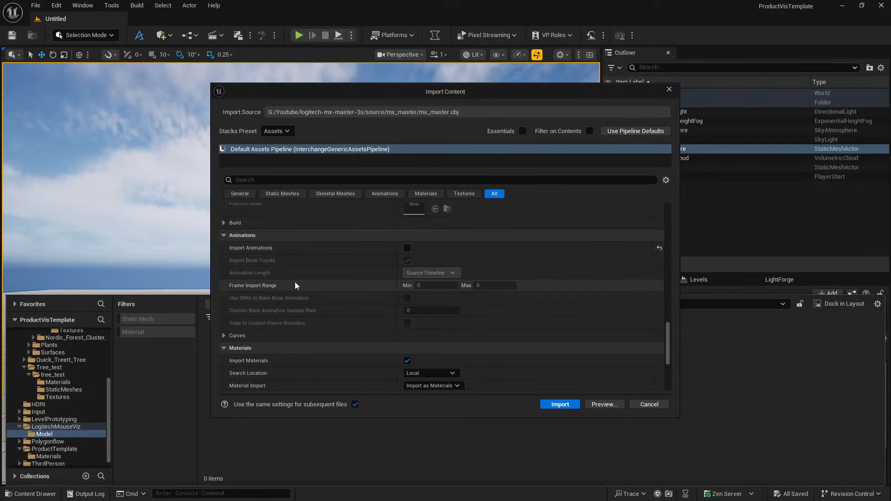
- Set the Search Location for imported materials to All Assets
scroll(295, 286, down, 9)
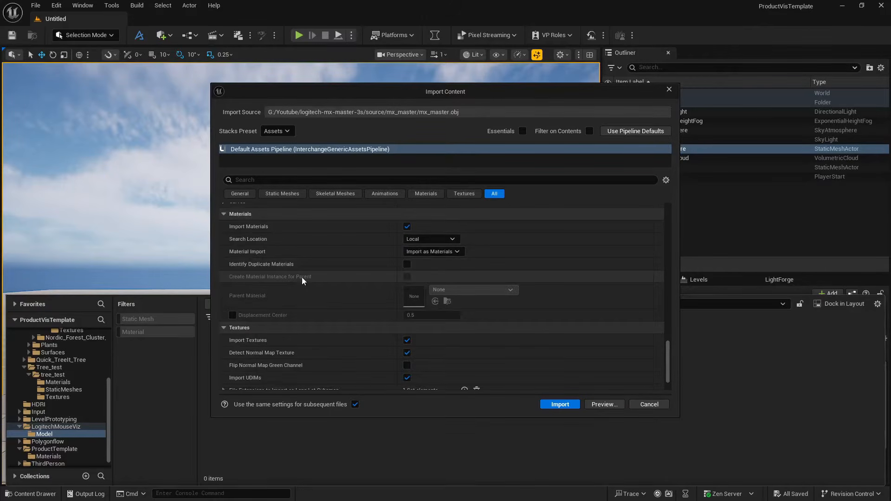
click(431, 239)
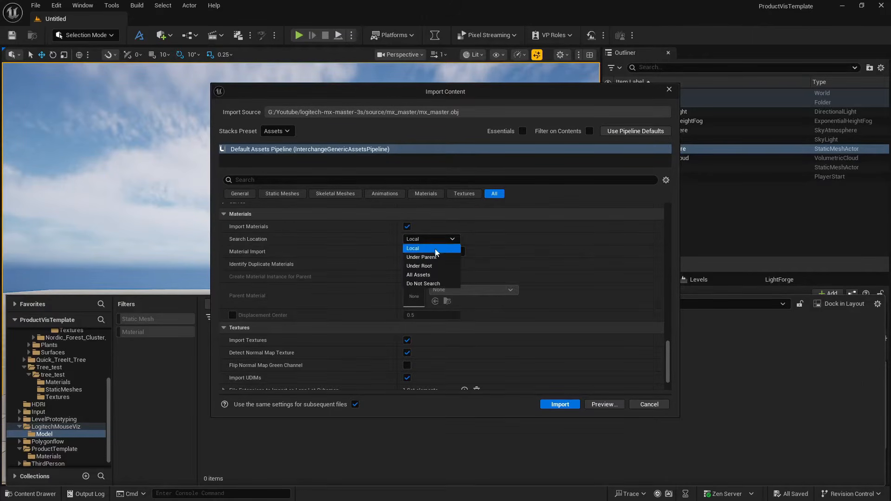
click(434, 275)
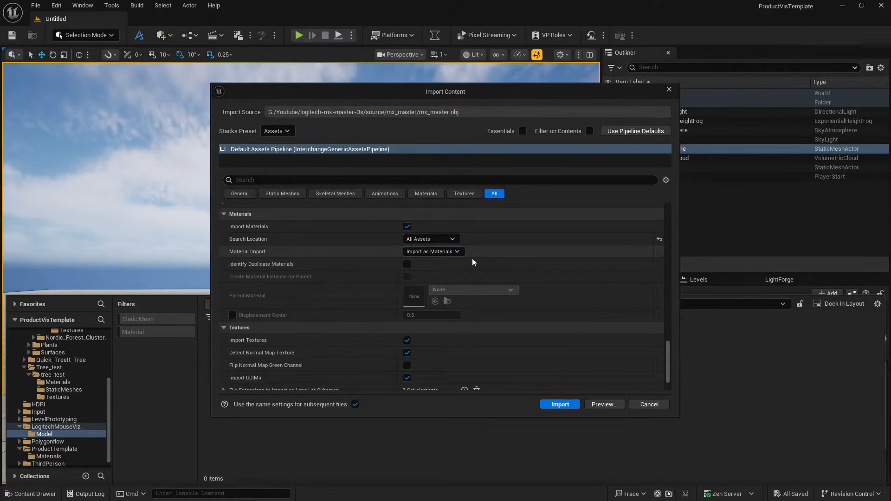
scroll(329, 263, down, 3)
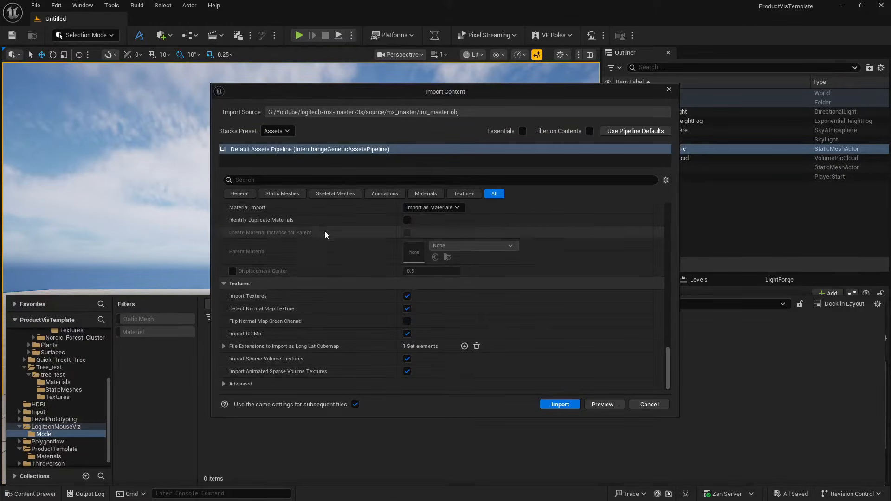
- Search the import settings for "smoo", and clear the search
click(317, 180)
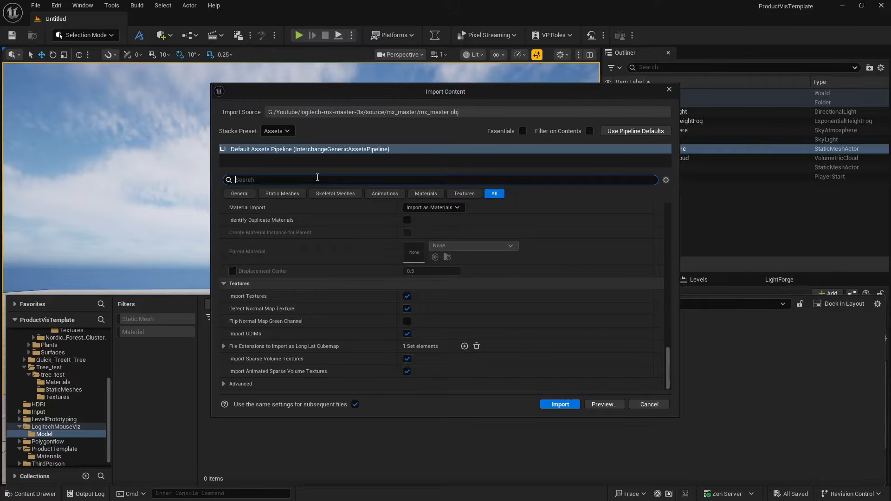
text(smoo)
key(BackSpace)
key(BackSpace)
key(BackSpace)
key(BackSpace)
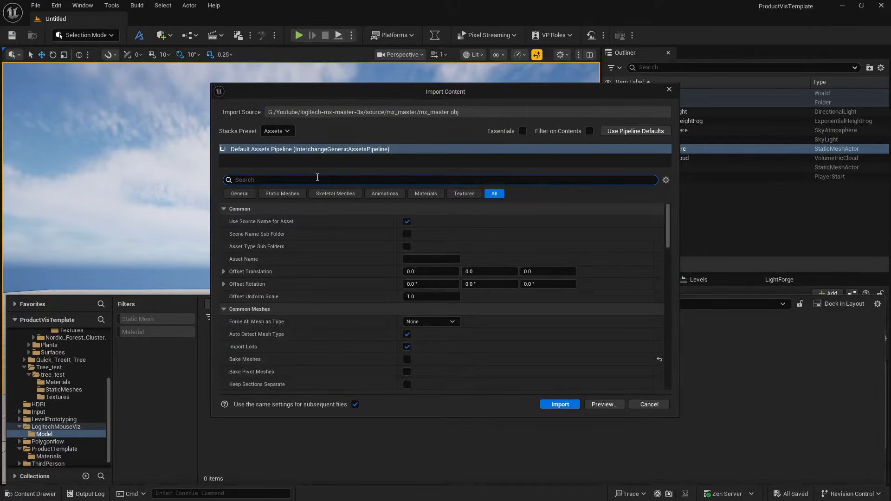
- Review the mesh import settings once more and import mx_master.obj into the Model folder
scroll(364, 326, down, 12)
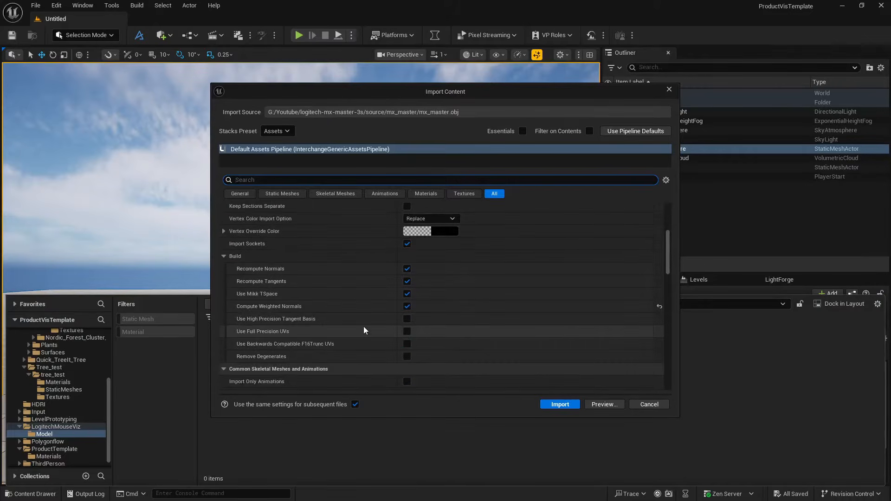
scroll(364, 327, down, 5)
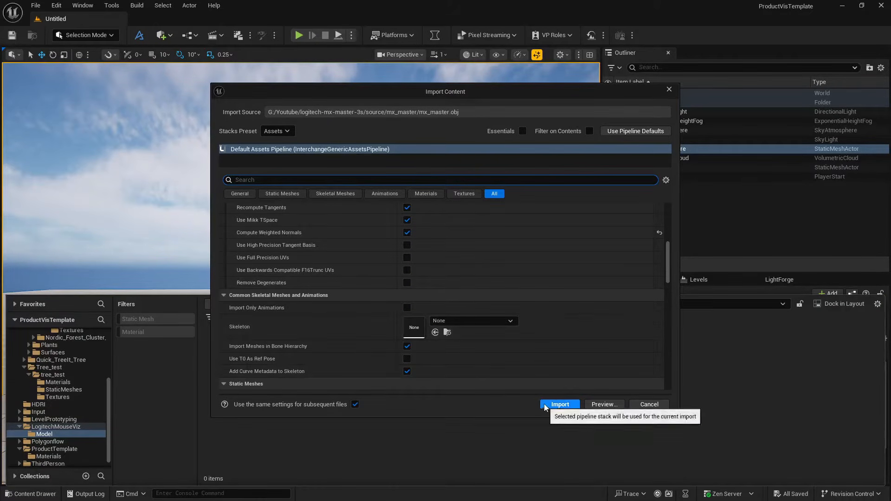
scroll(295, 310, down, 8)
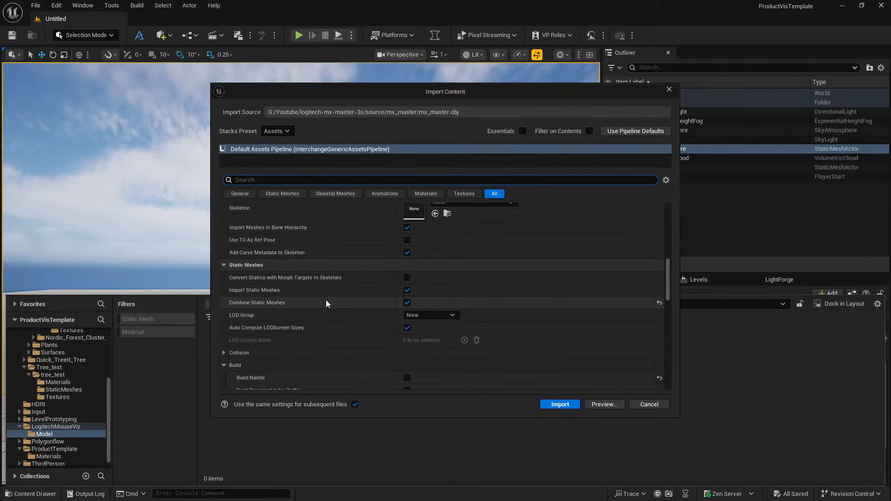
click(559, 404)
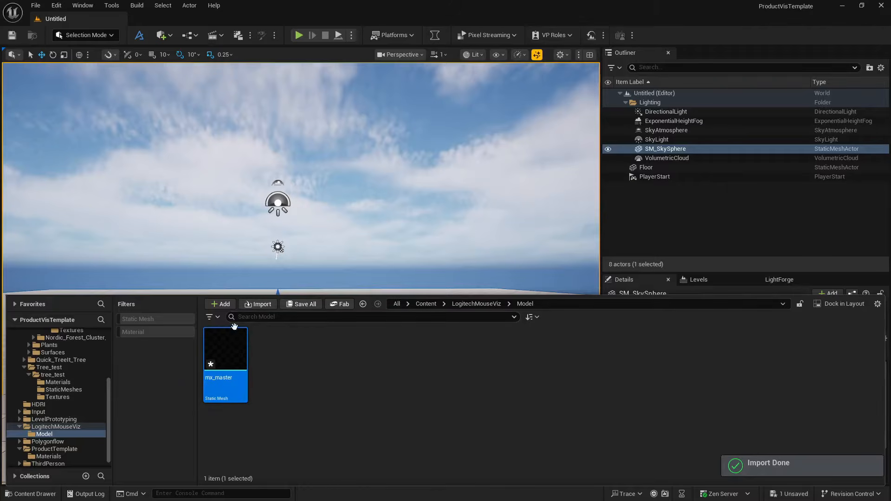
- Open the mx_master static mesh asset, examine it in its preview, and close its editor
double_click(228, 351)
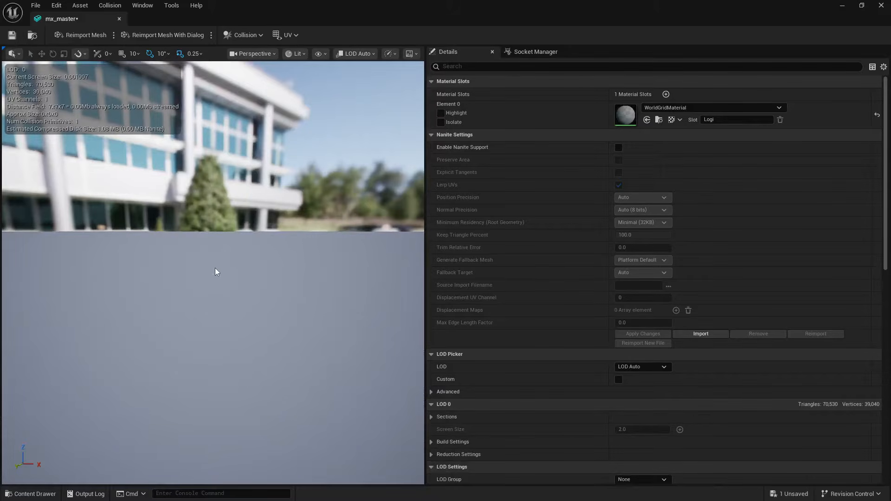
drag(215, 268, 215, 258)
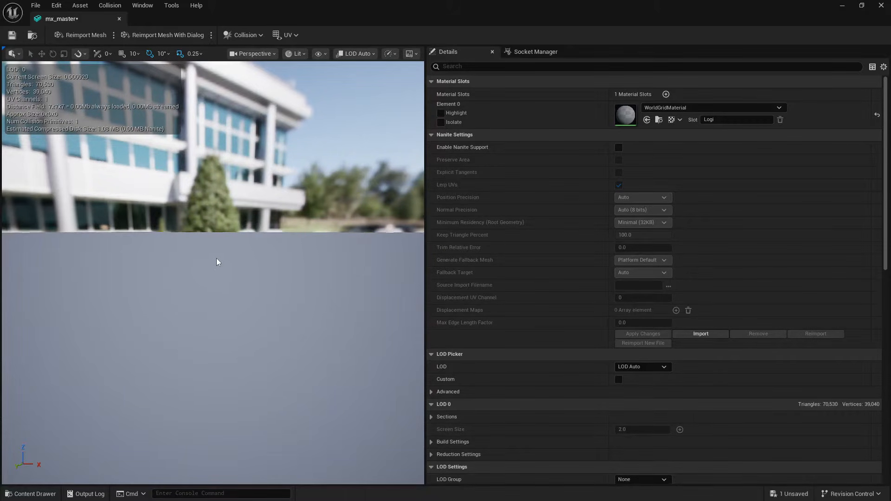
click(120, 19)
- Place the mx_master static mesh from the Model folder onto the floor of the level
click(19, 495)
drag(224, 366, 280, 299)
drag(281, 347, 283, 346)
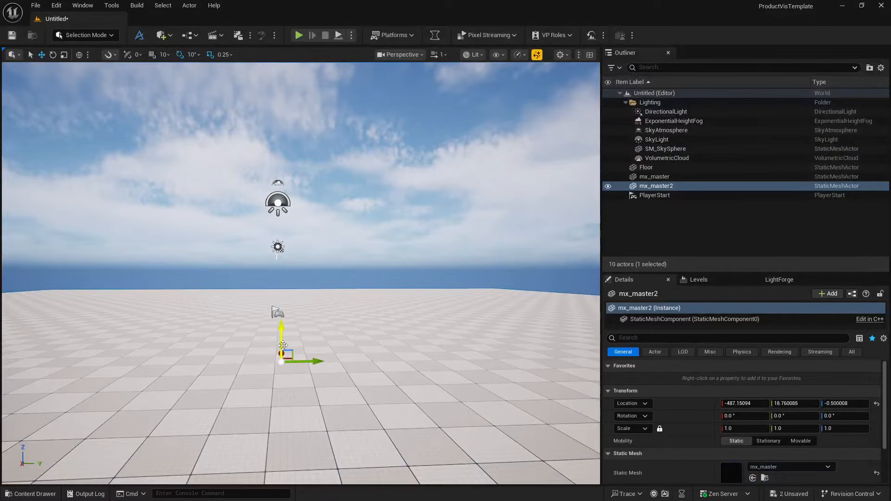
- Set the scale of mx_master2 to 100 on all axes and raise it to a Z location of about 144
click(734, 429)
text(1)
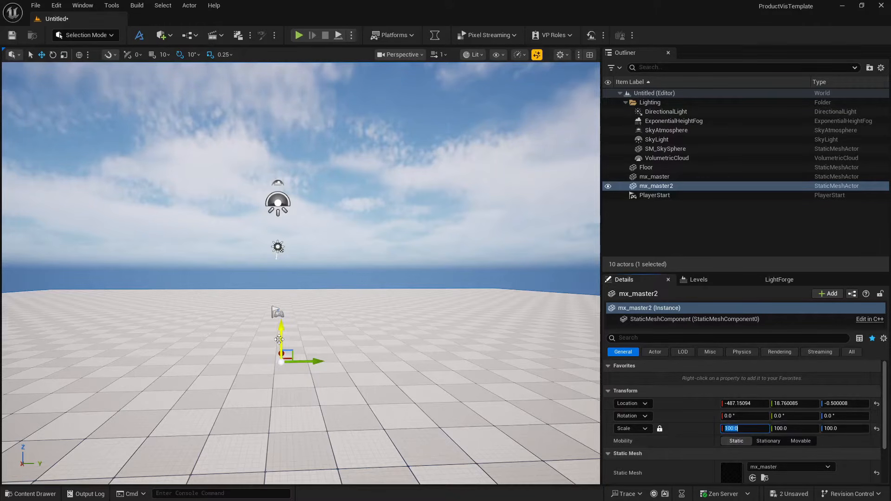
drag(279, 339, 287, 292)
key(f)
right_drag(286, 292, 387, 322)
key(w)
scroll(439, 335, down, 4)
key(s)
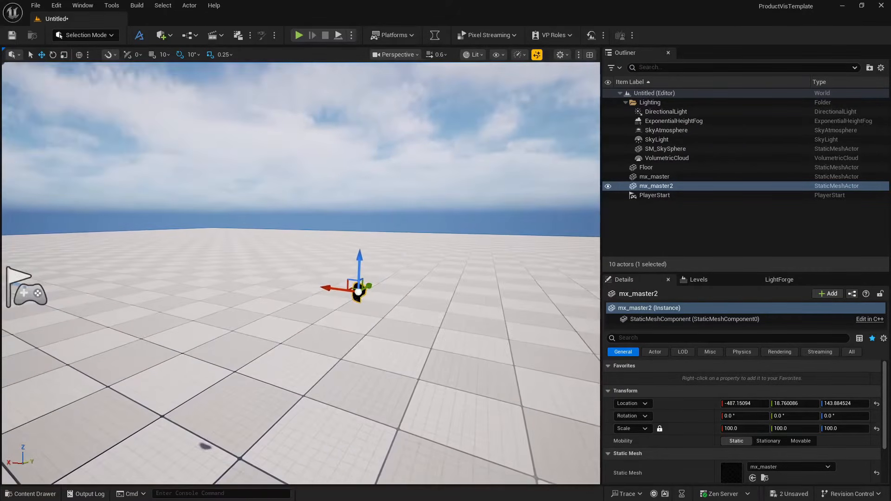
- Enlarge mx_master2 uniformly to a scale of 300, and increase the scale to 500
click(746, 429)
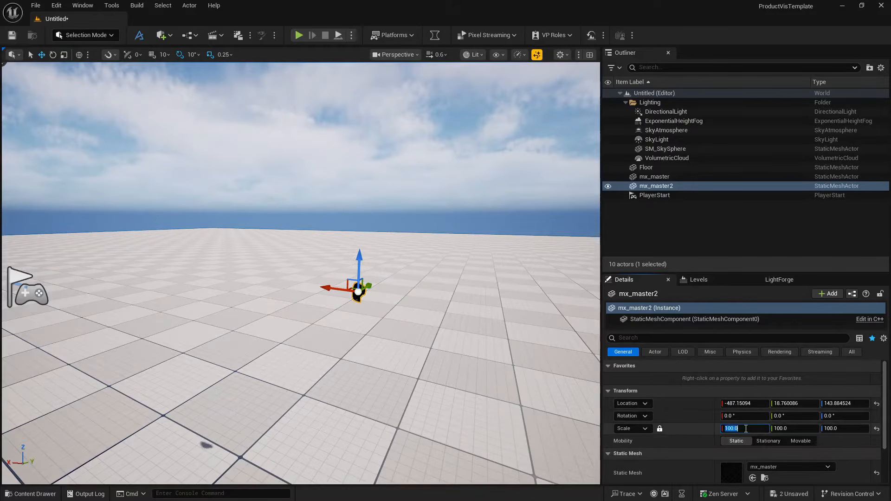
text(300)
key(Return)
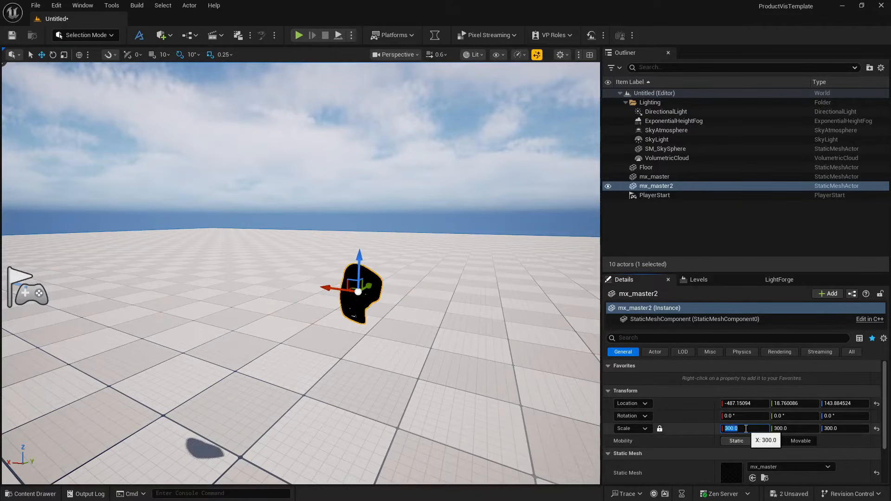
text(500)
key(Return)
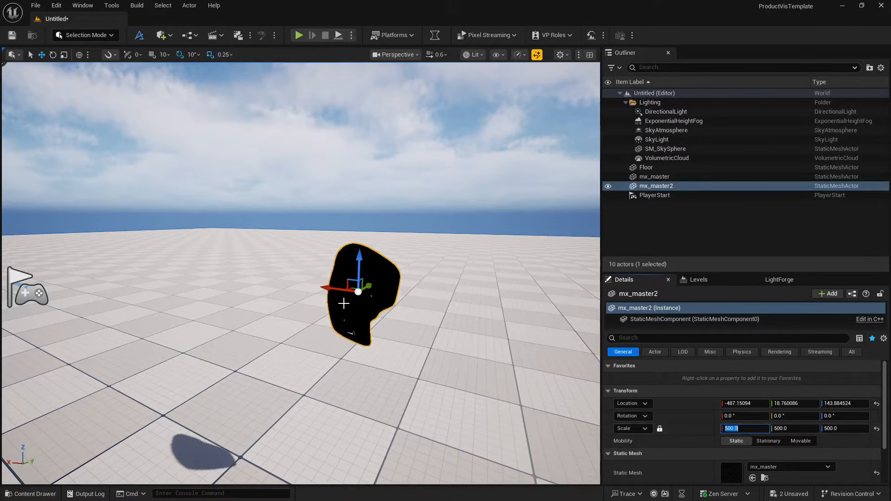
- Delete the enlarged mx_master2 actor from the level and show the Model folder's contents again
click(343, 304)
key(Delete)
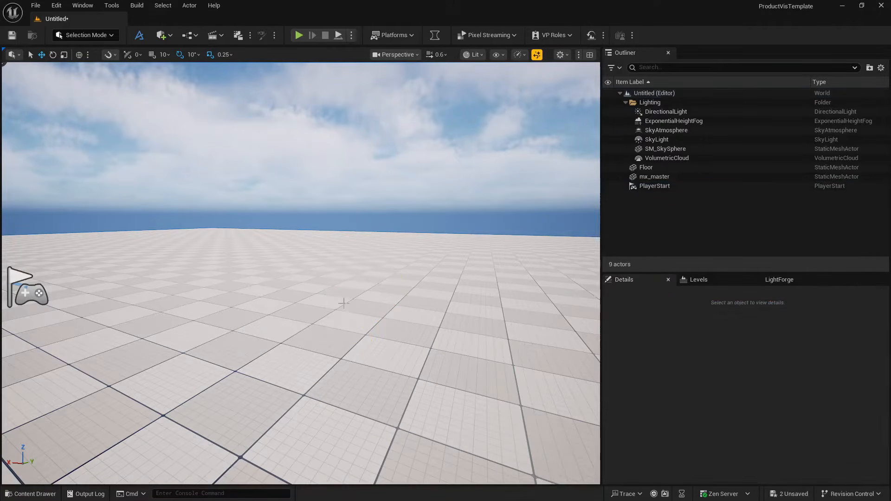
click(49, 497)
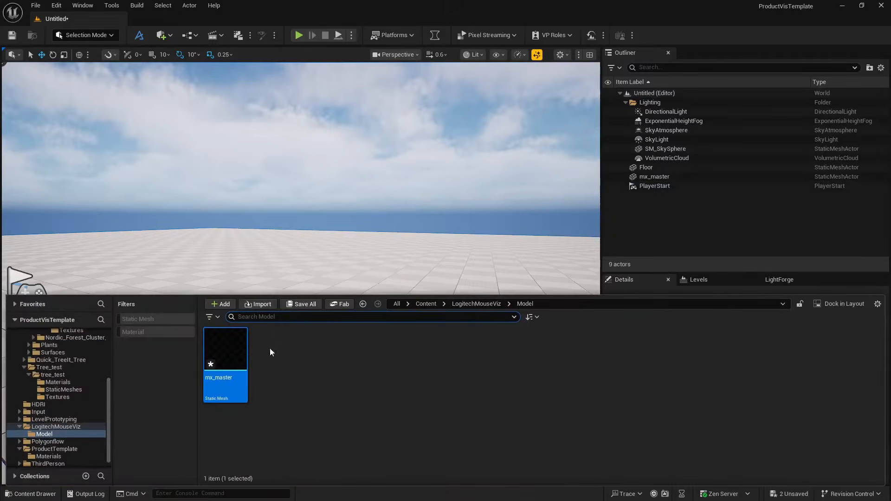
- Force-delete the mx_master static mesh from the Model folder and bring in mx_master.obj from File Explorer for import
key(Delete)
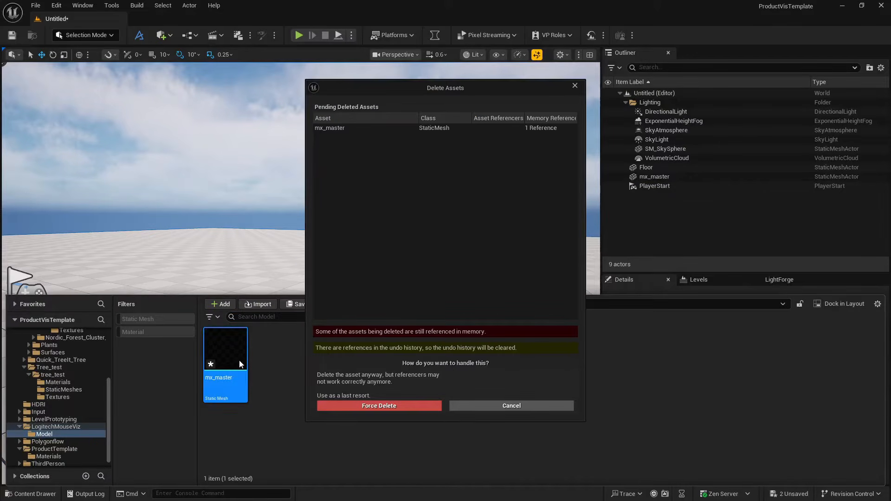
click(430, 409)
key(alt+Tab)
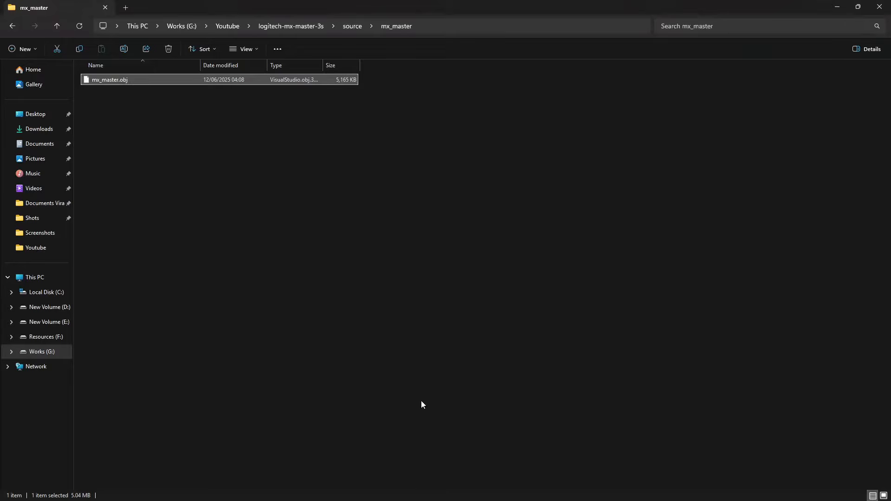
drag(147, 77, 285, 406)
key(alt+Tab)
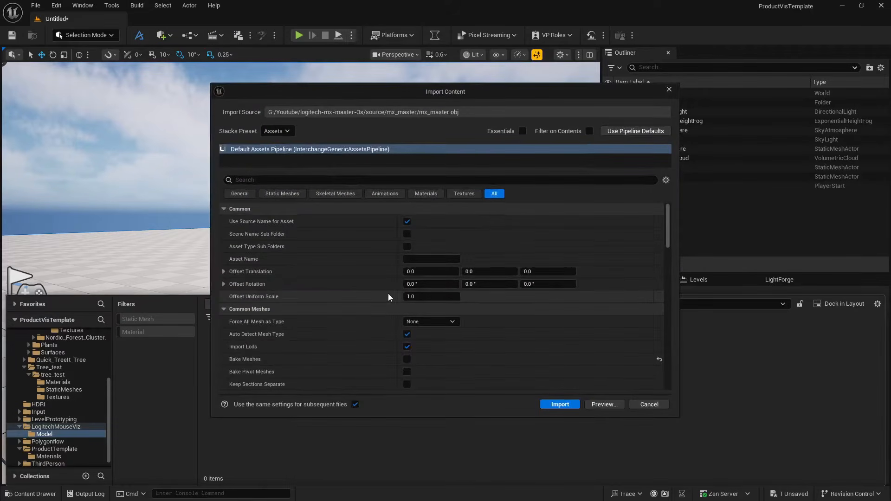
- Review the import settings for mx_master.obj, reset Bake Meshes to enabled, and import the model
scroll(343, 267, down, 3)
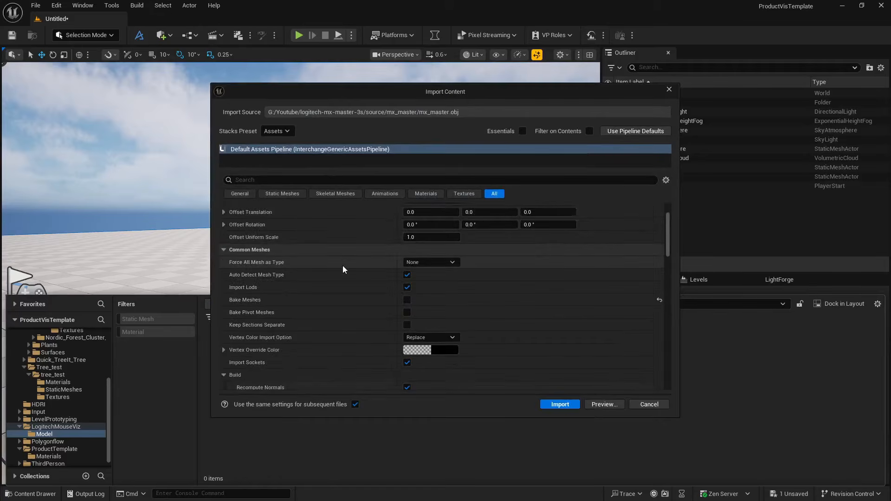
scroll(380, 296, down, 3)
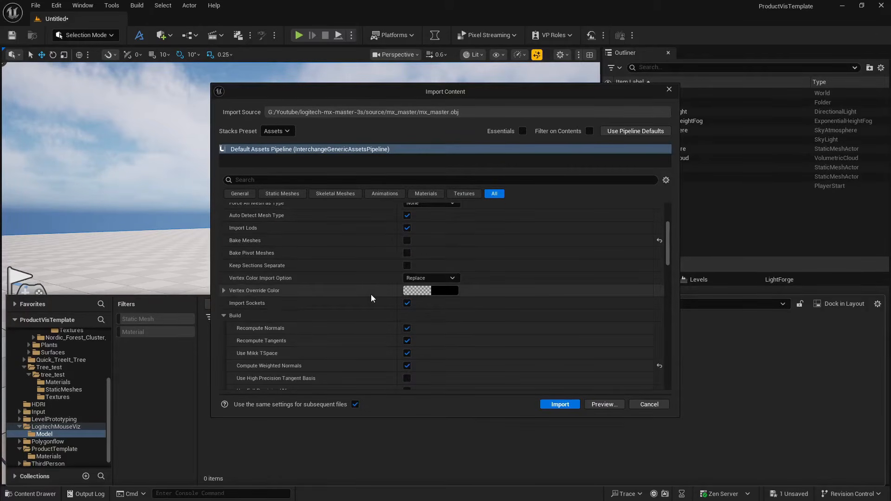
scroll(371, 295, down, 5)
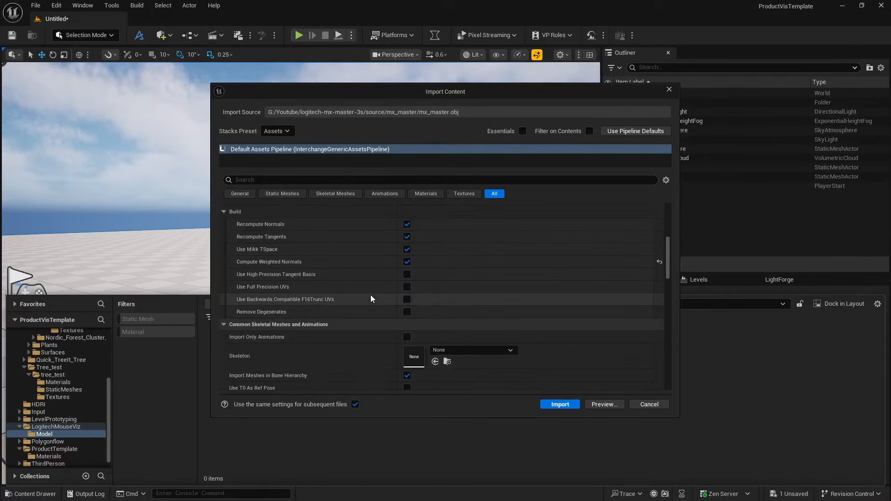
scroll(371, 297, down, 3)
scroll(371, 297, up, 15)
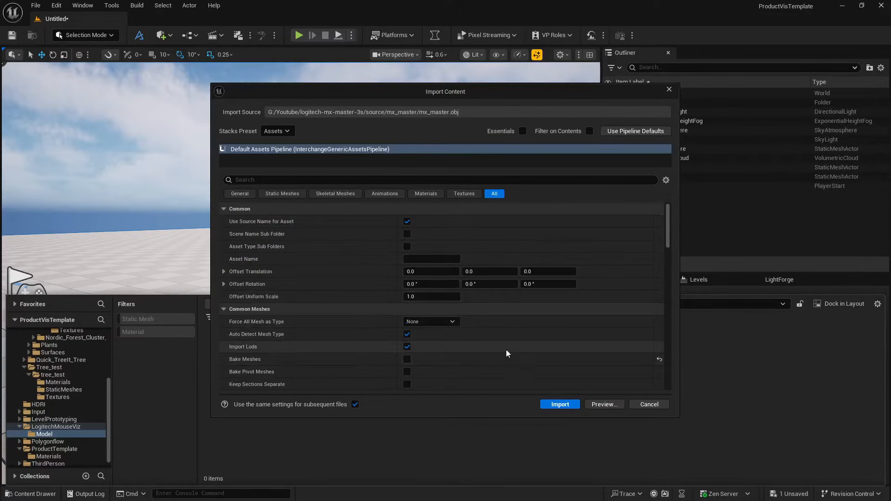
click(659, 359)
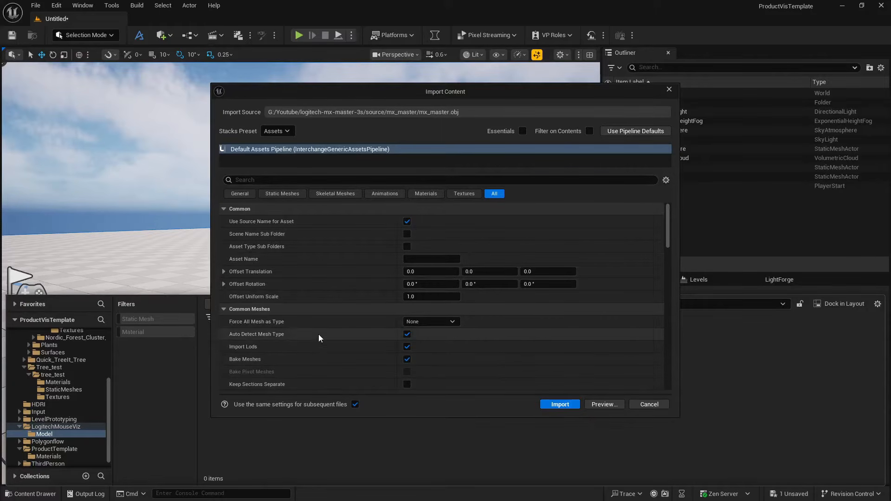
scroll(318, 341, down, 3)
scroll(318, 341, down, 10)
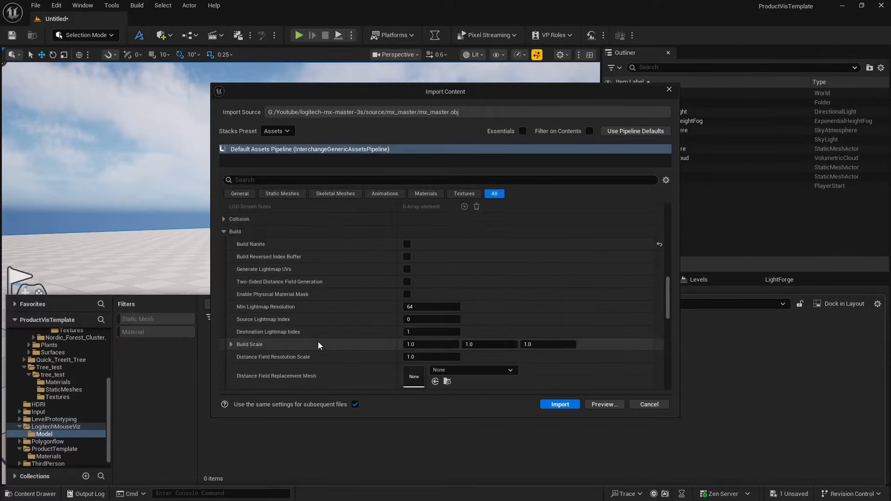
scroll(318, 342, down, 5)
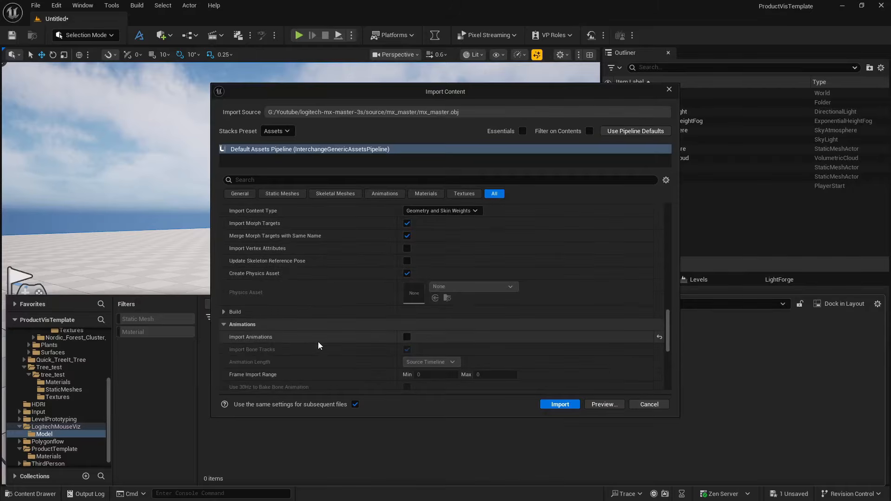
scroll(318, 341, down, 5)
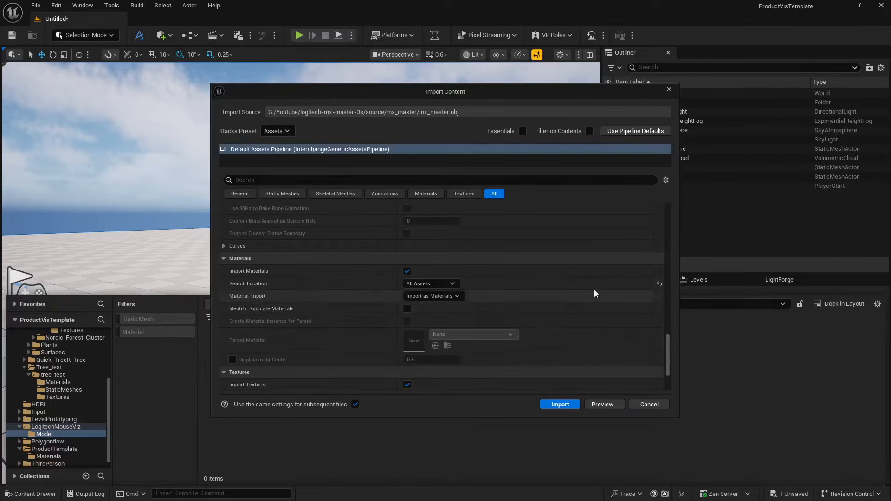
click(548, 404)
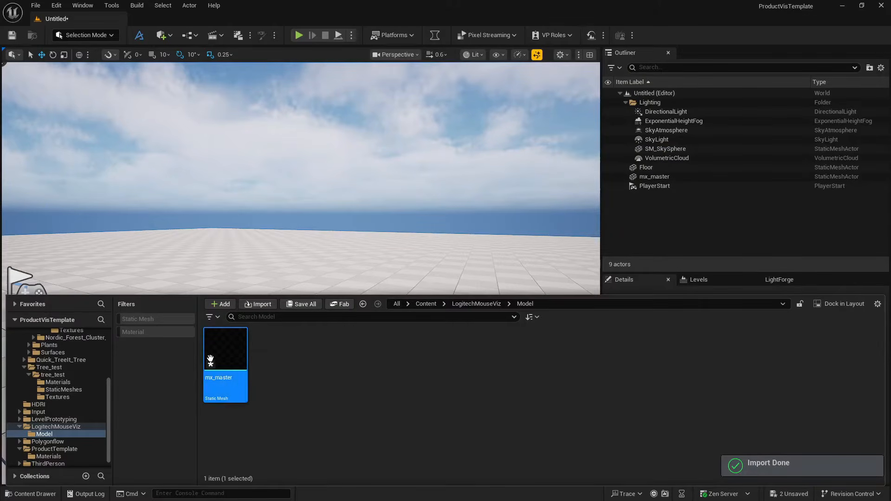
- Place the reimported mx_master mesh on the floor of the level and set its scale to 500 on all axes
drag(211, 357, 256, 355)
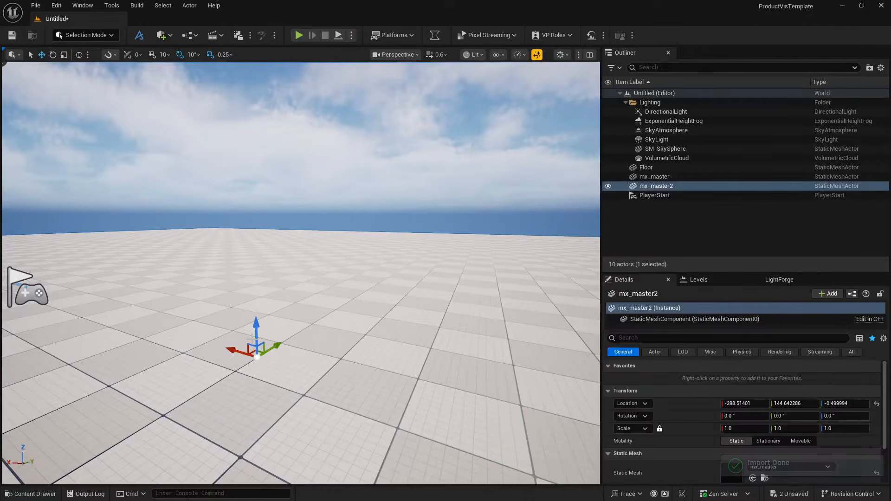
click(747, 429)
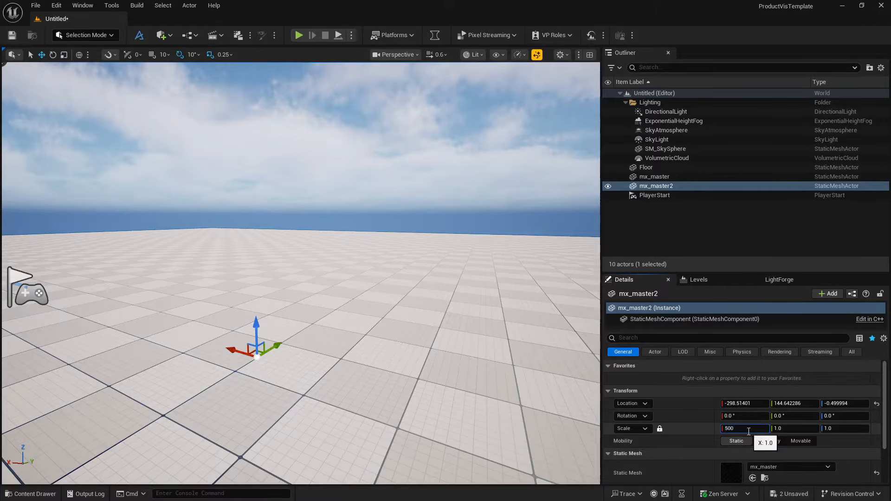
key(Return)
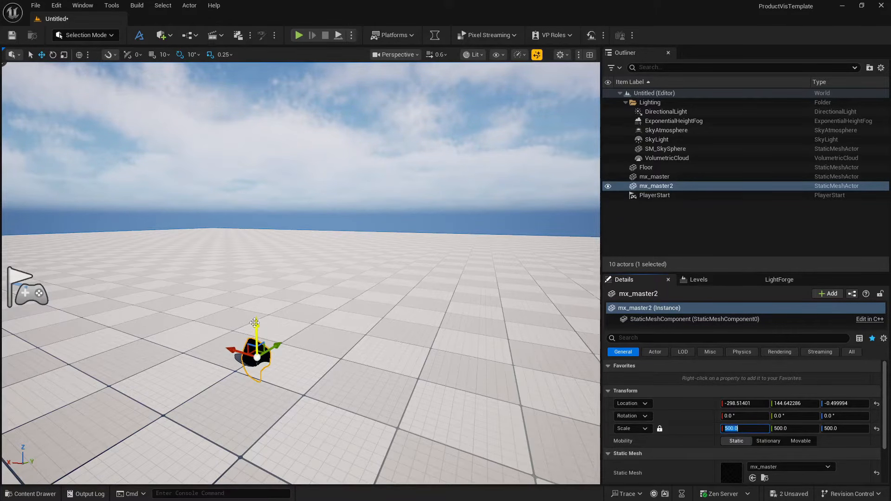
- Raise mx_master2 above the floor to a Z location of about 137 and frame it in the viewport
drag(254, 323, 248, 220)
key(f)
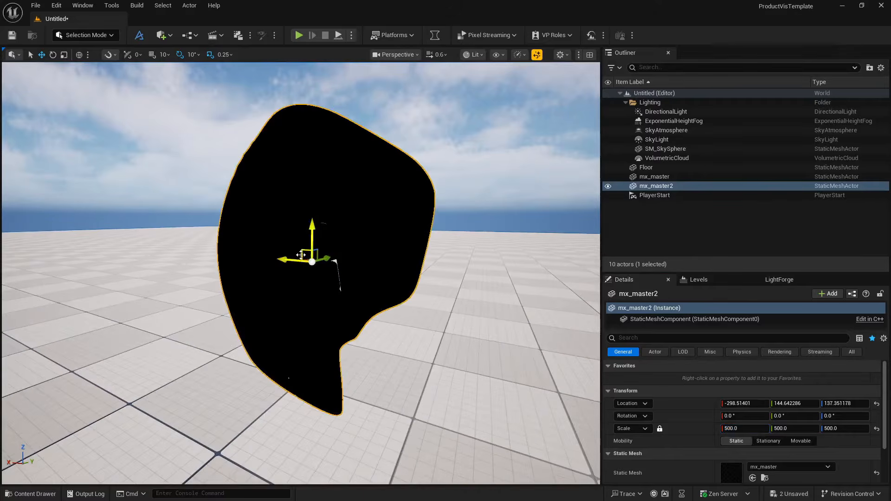
right_drag(294, 250, 418, 249)
key(a)
key(s)
key(s)
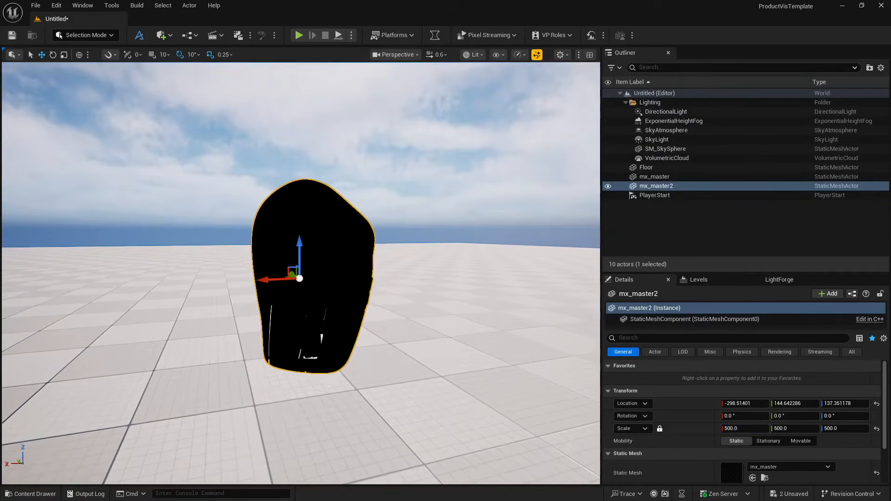
- Inspect mx_master2 in the Unlit view mode, and return to the Lit view mode
click(473, 54)
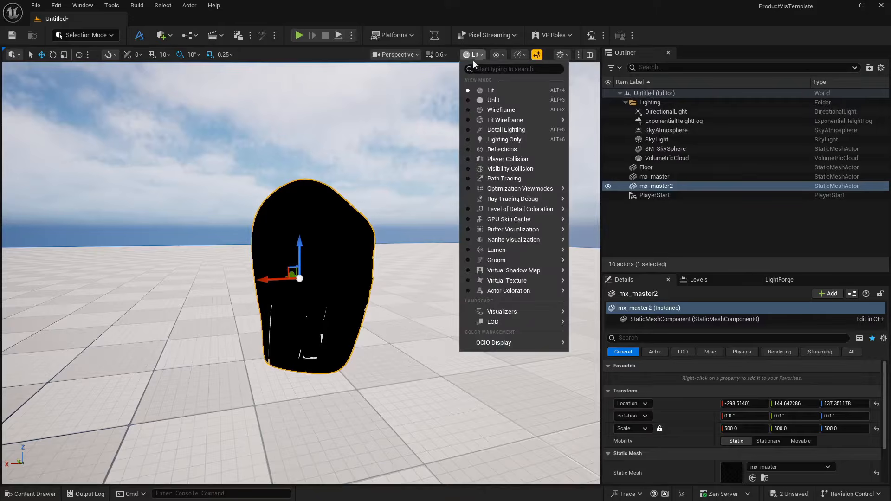
click(487, 100)
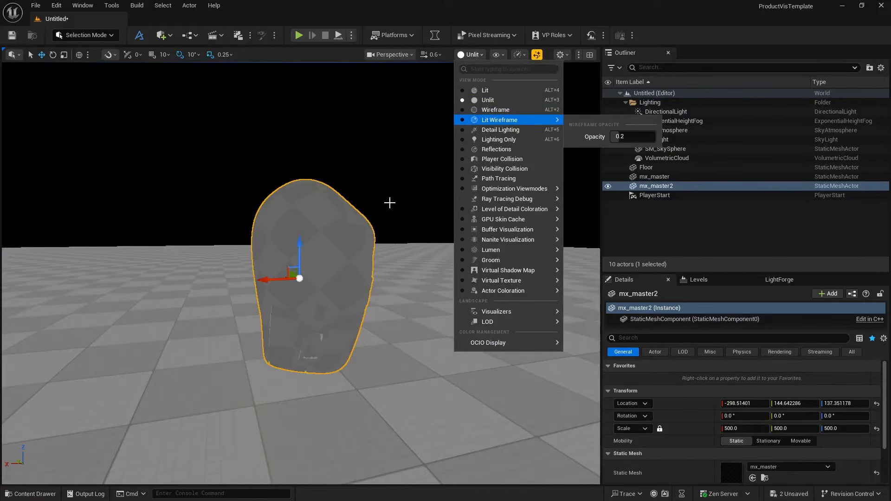
click(485, 90)
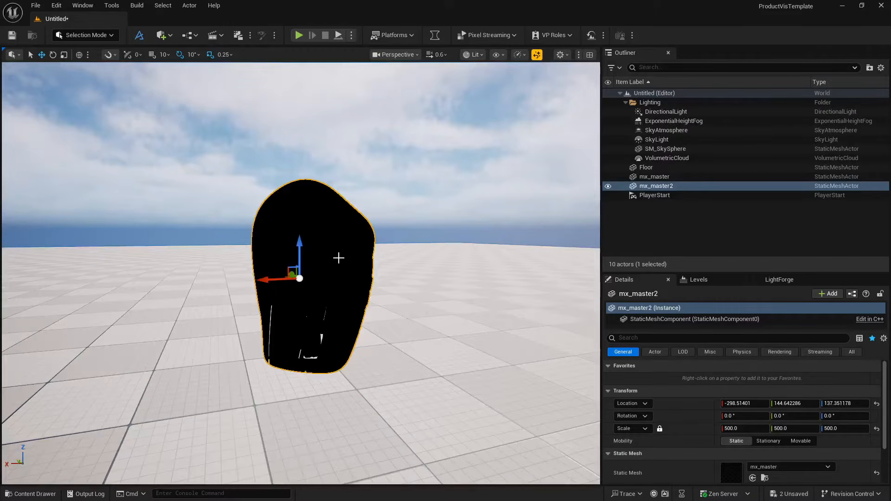
- Rotate mx_master2 by 180° about the Y axis and look at it from the other side
right_drag(339, 258, 288, 256)
key(s)
key(s)
key(w)
key(e)
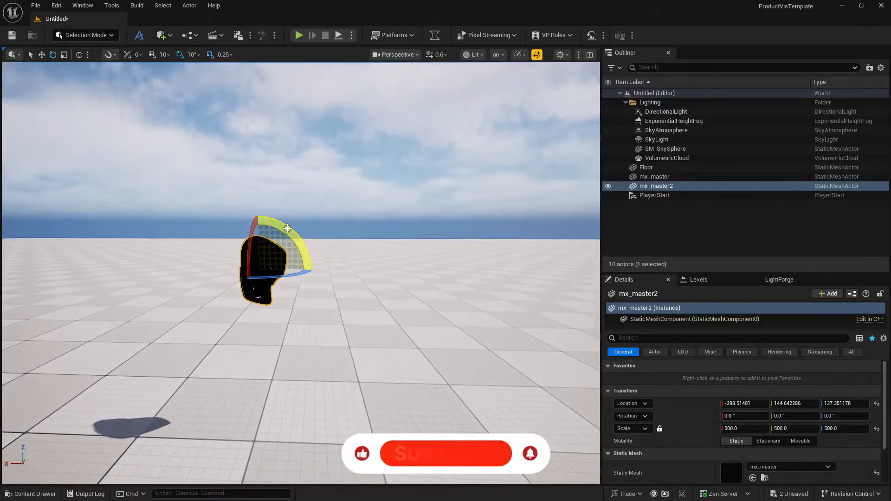
mouse_move(287, 228)
mouse_down()
mouse_move(255, 315)
mouse_move(304, 297)
mouse_move(313, 270)
mouse_move(303, 220)
mouse_up()
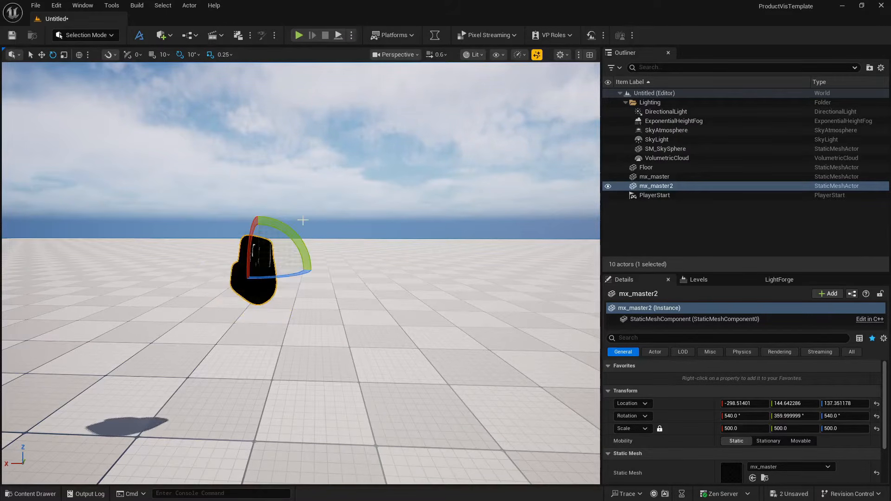
key(a)
right_drag(303, 221, 312, 217)
key(w)
key(d)
key(a)
key(d)
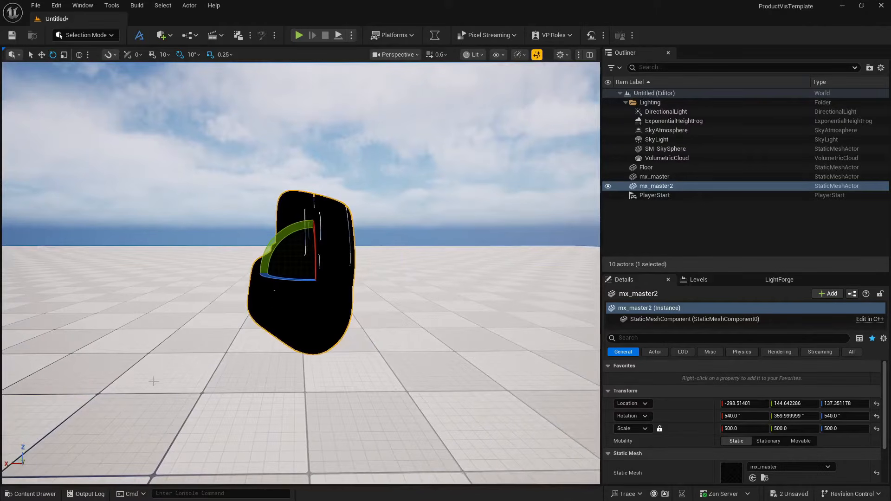
- Open the textures folder of logitech-mx-master-3s in File Explorer and select all the mx_master_Logi texture images
click(15, 494)
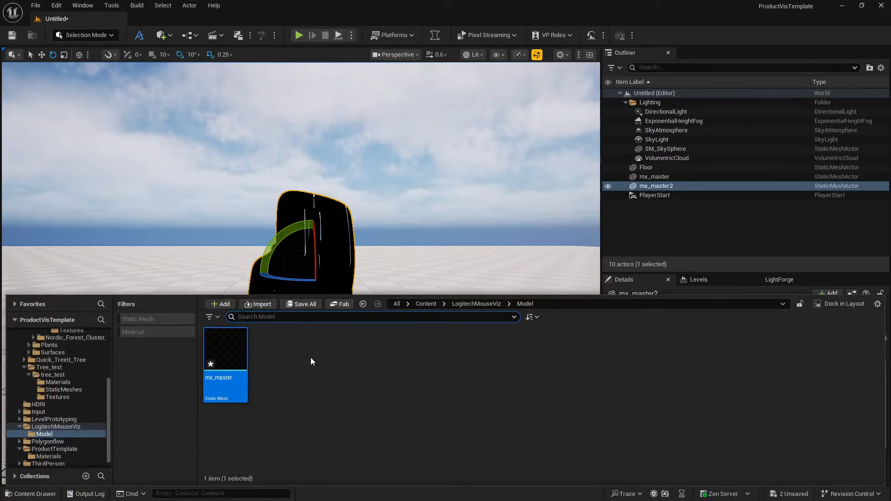
key(alt+Tab)
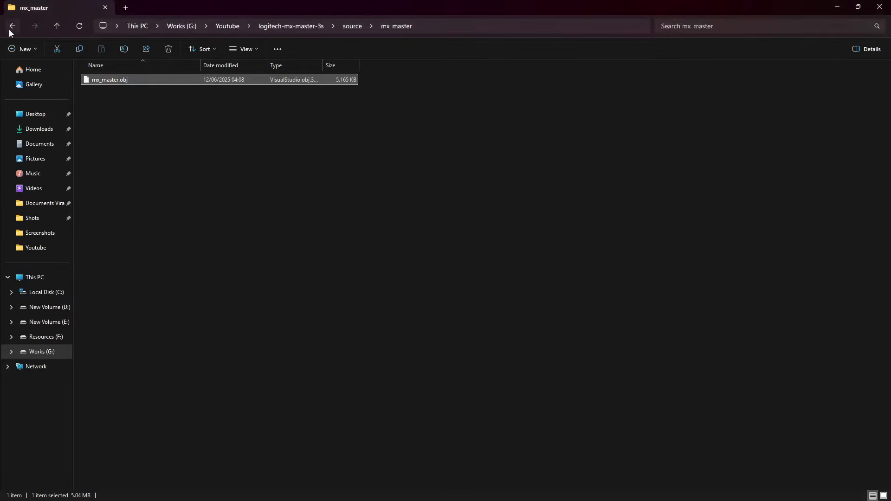
click(11, 27)
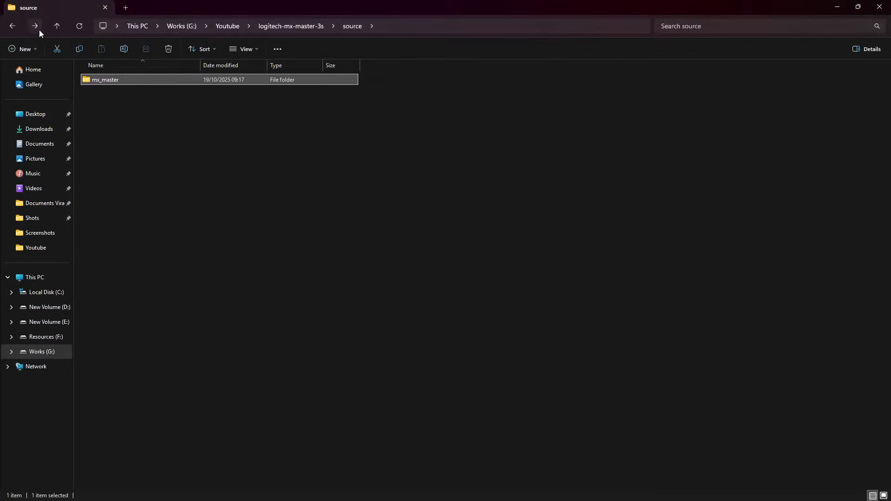
click(11, 27)
double_click(99, 94)
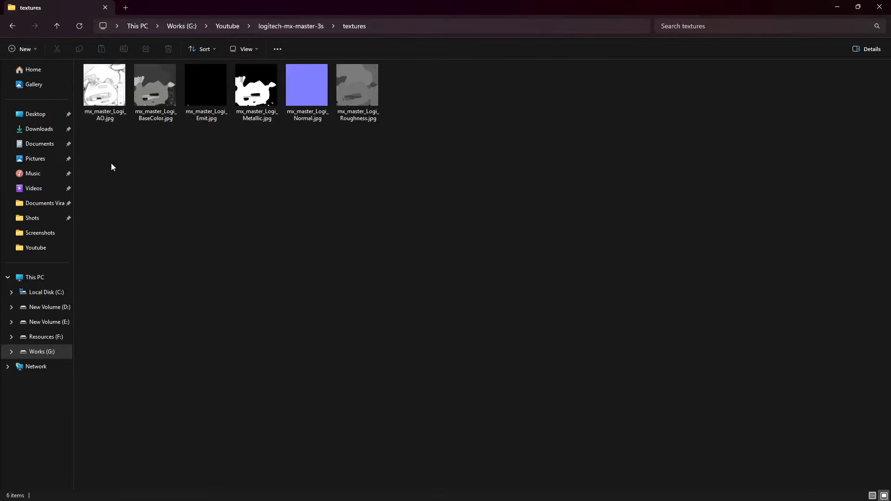
drag(111, 165, 366, 96)
- Switch back to Unreal Editor, create a folder named Texture inside the Model folder, and open it
key(alt+Tab)
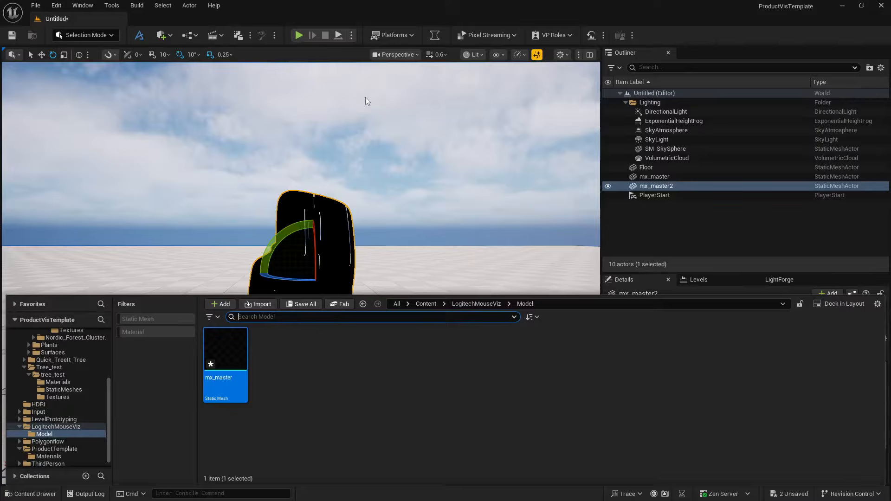
right_click(298, 399)
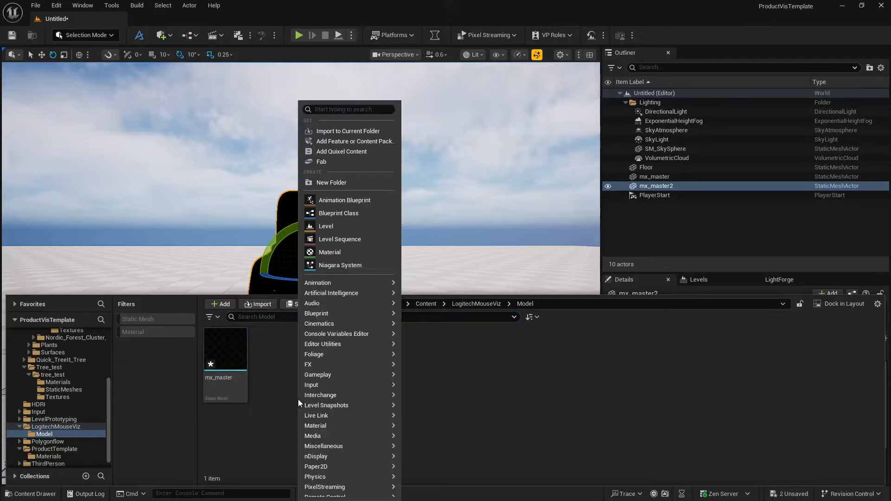
click(343, 181)
text(Texture)
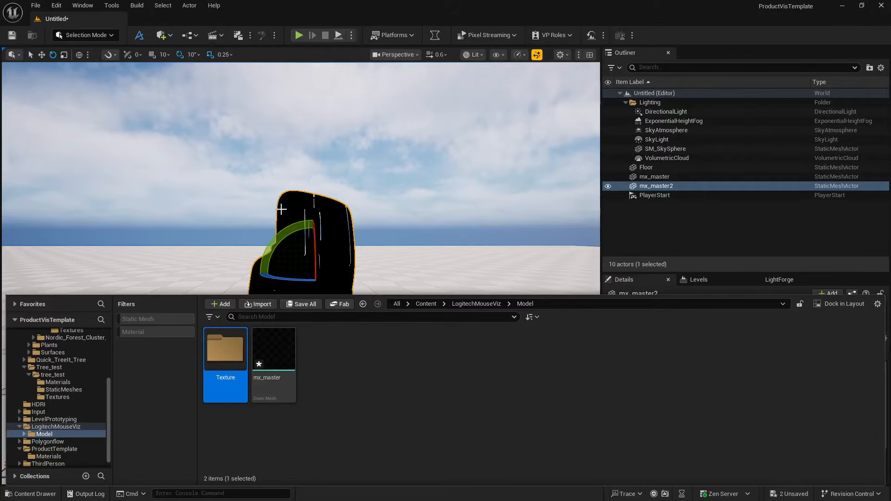
double_click(243, 355)
- Import the AO, BaseColor, Emit, Metallic, Normal and Roughness images into the Texture folder, accepting the Normal texture as a normal map
key(alt+Tab)
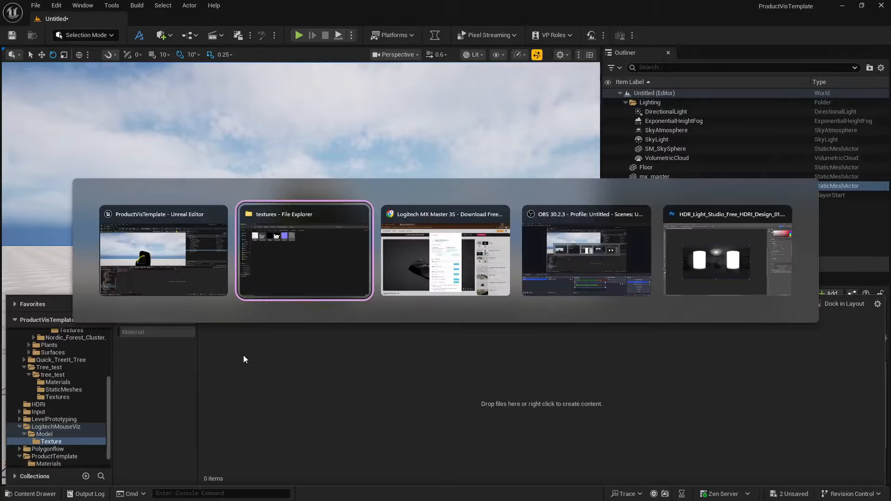
drag(357, 93, 330, 379)
key(alt+Tab)
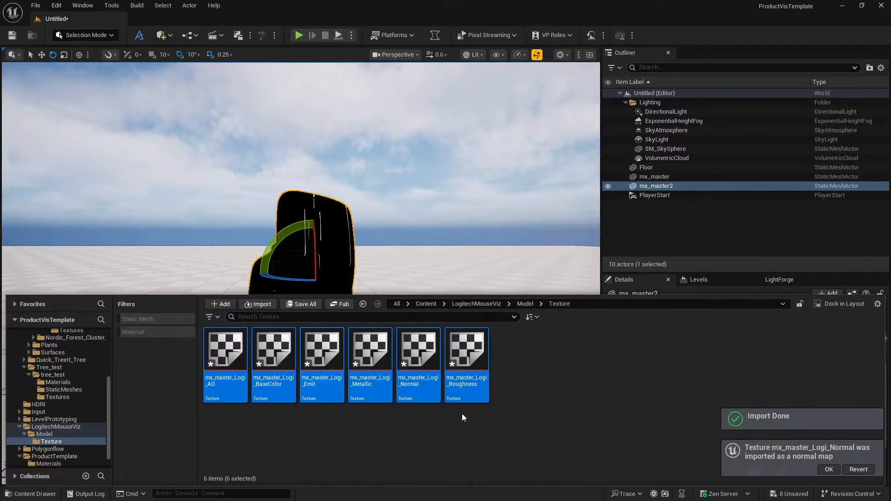
click(829, 469)
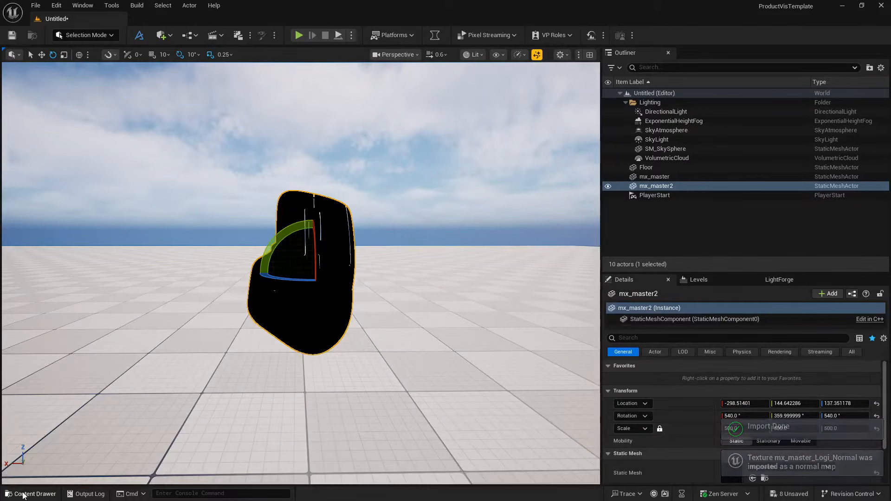
- Create a material named M_Texture in the Model folder of LogitechMouseViz
key(ctrl+space)
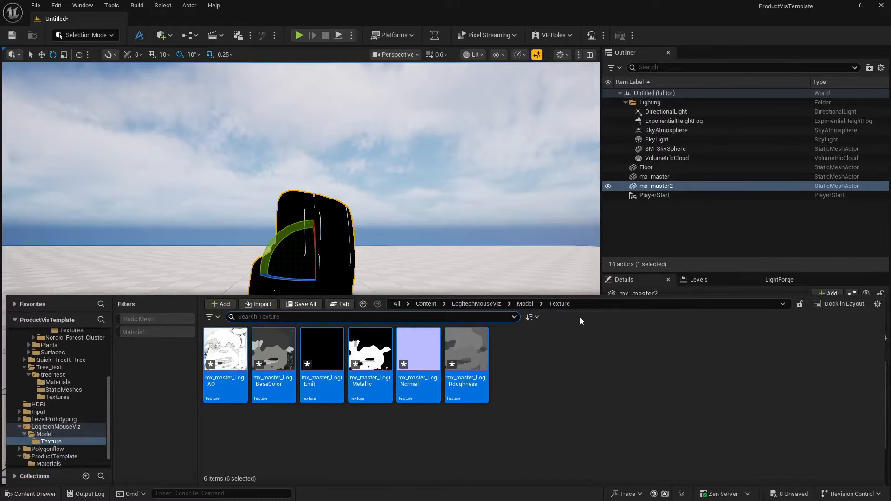
click(525, 303)
right_click(348, 363)
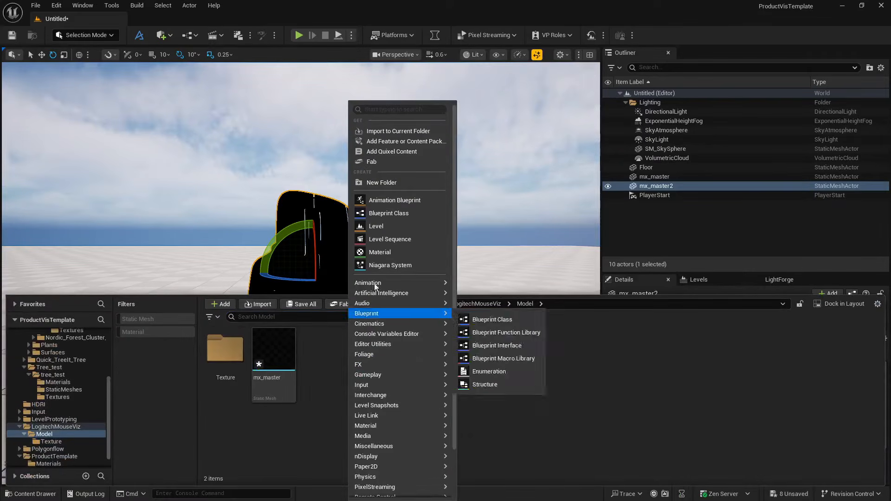
click(393, 251)
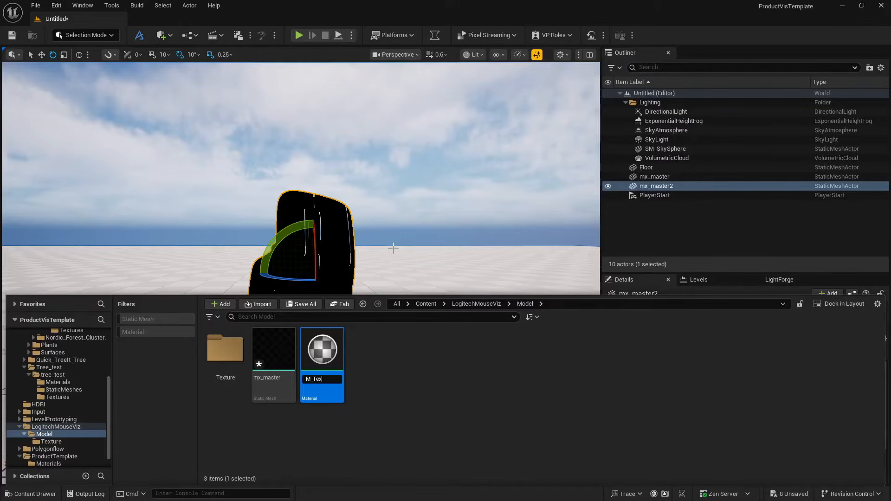
text(e)
key(Return)
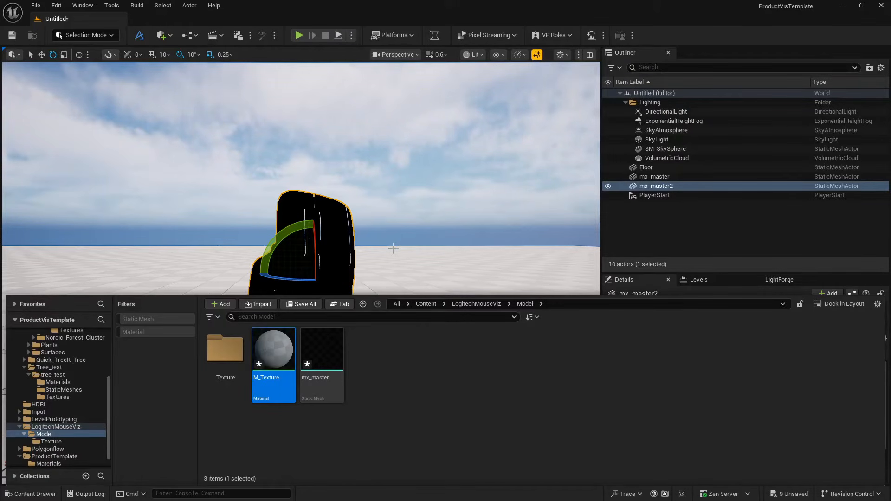
double_click(262, 347)
drag(307, 12, 416, 103)
click(323, 104)
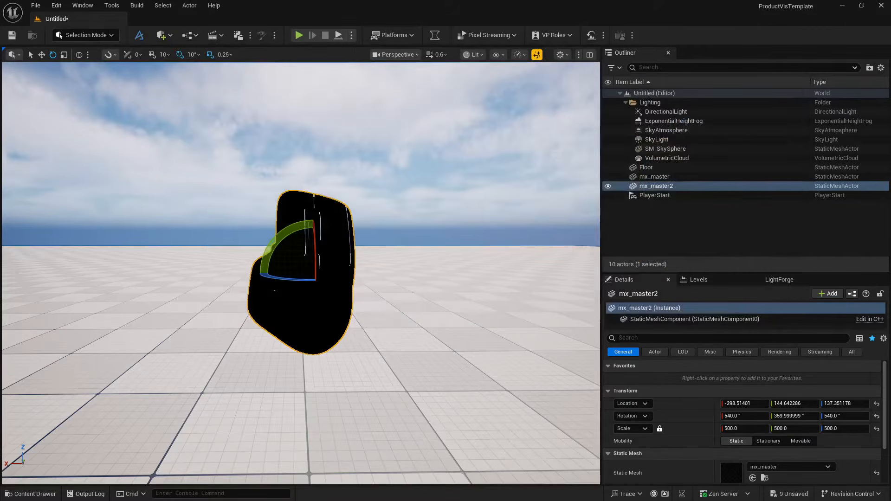
- Create a material instance of M_Texture named Mouse and apply it to mx_master2 in the level
click(34, 494)
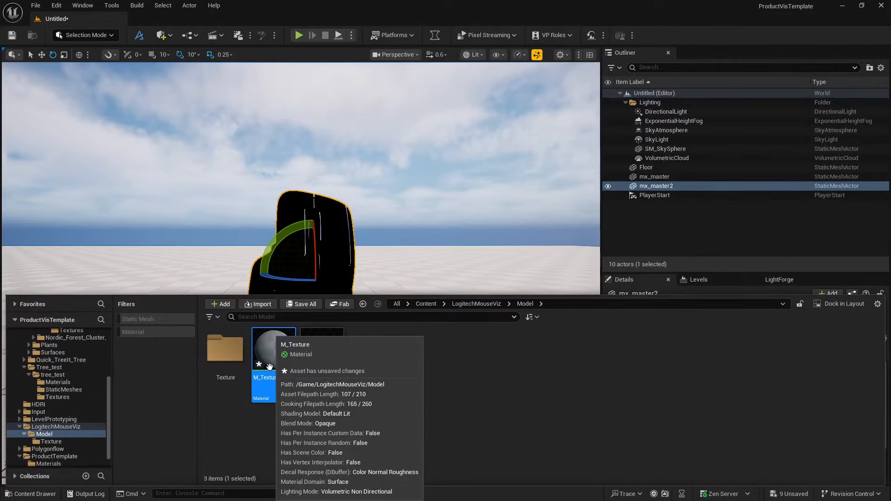
right_click(269, 367)
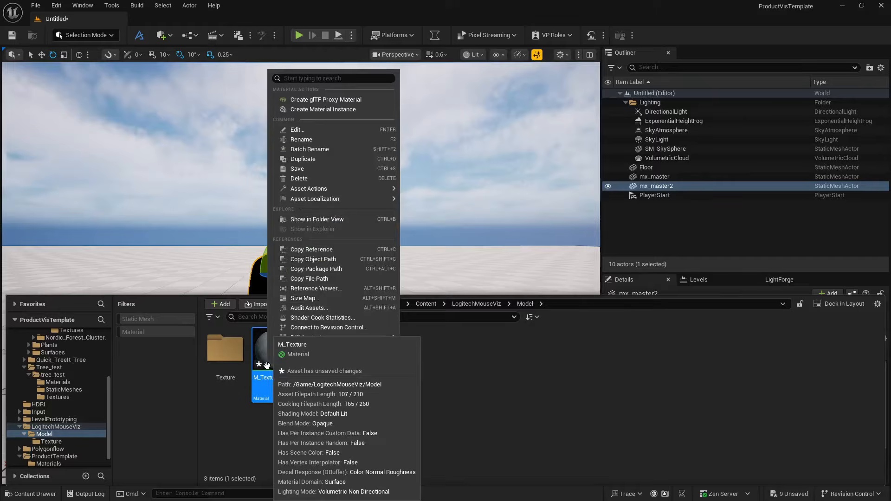
click(384, 111)
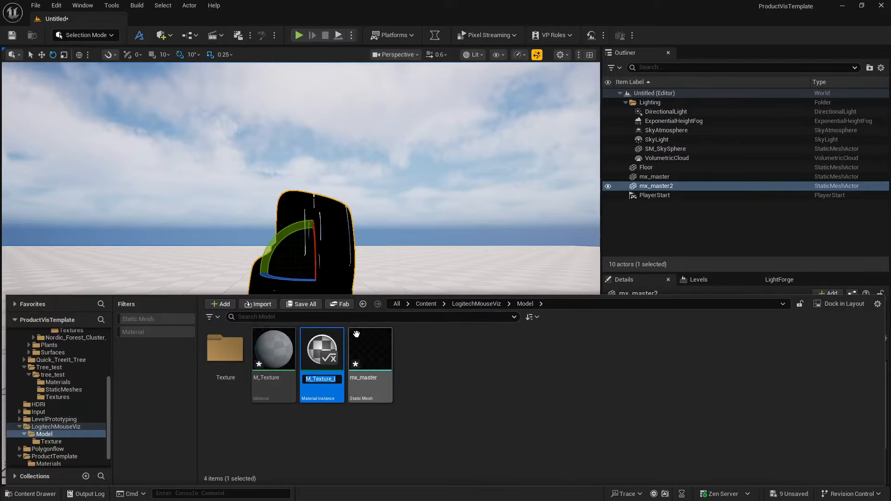
text(Mouse)
key(Return)
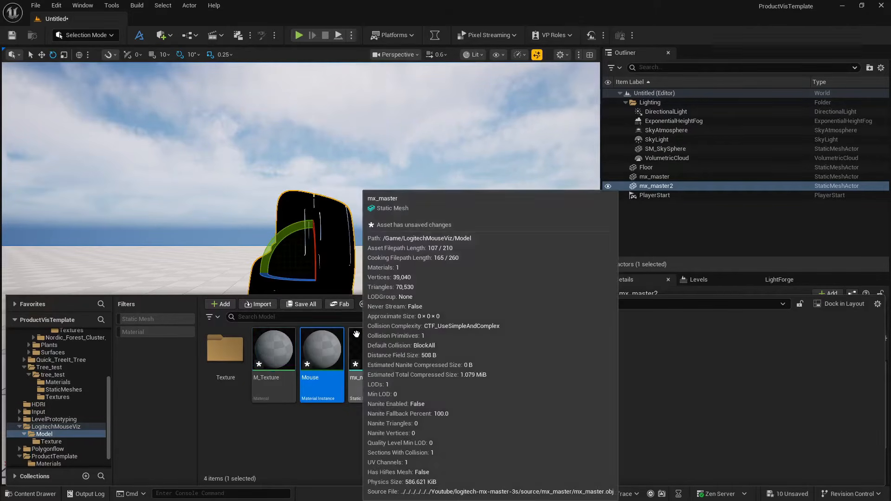
drag(322, 349, 333, 303)
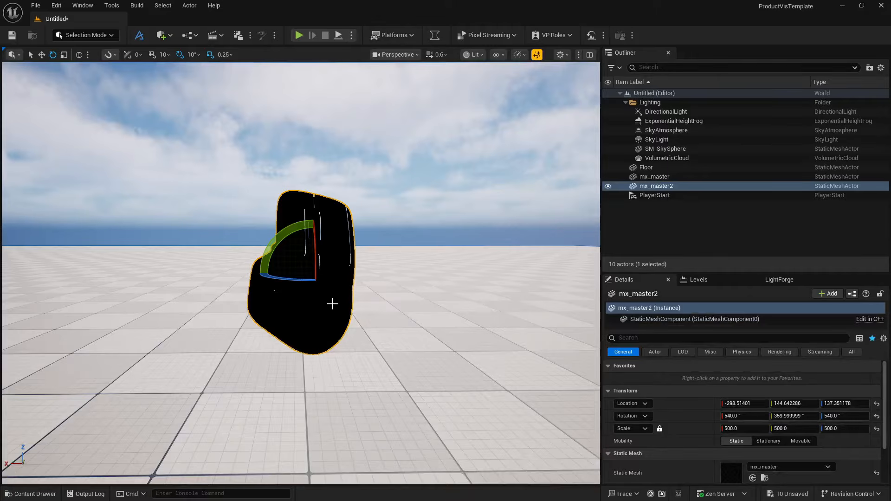
scroll(678, 425, down, 3)
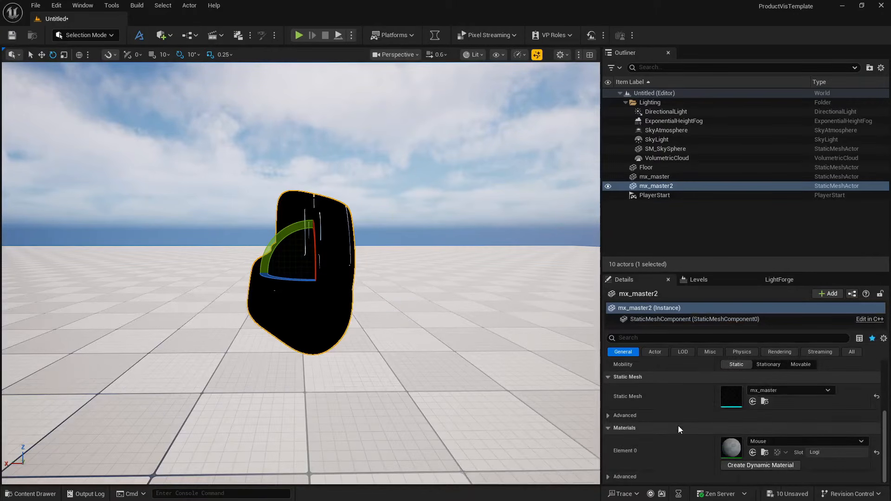
- Open the Mouse material instance, open its parent M_Texture from there, and maximize the editor window on the material graph
click(30, 493)
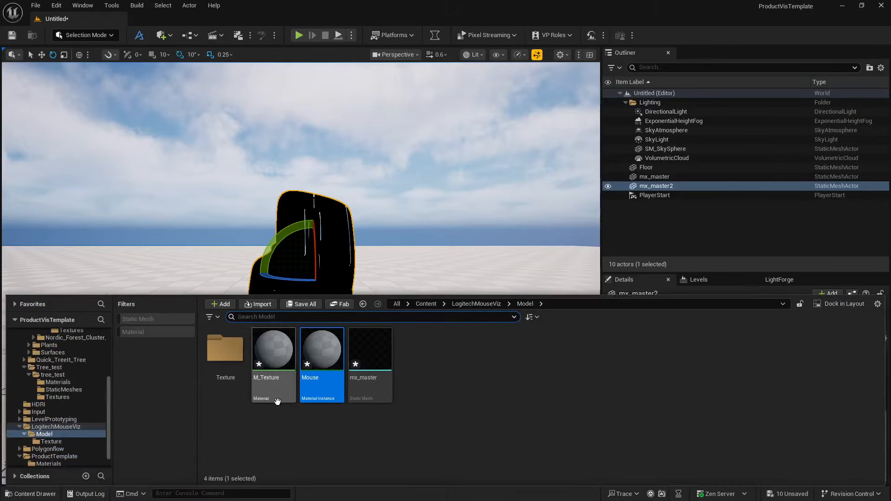
double_click(322, 355)
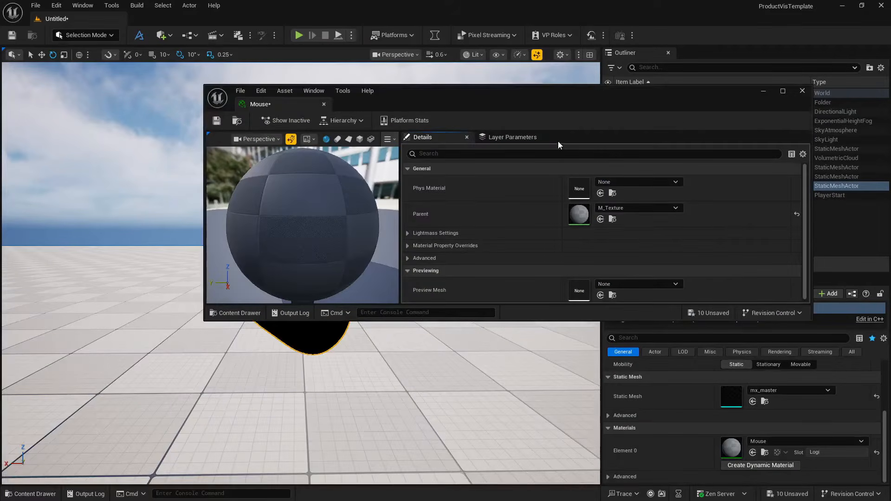
drag(559, 111, 617, 110)
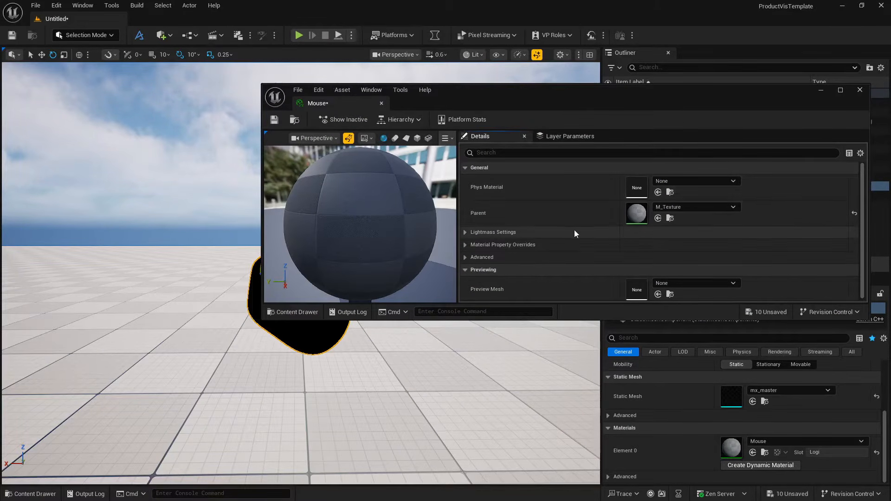
double_click(637, 212)
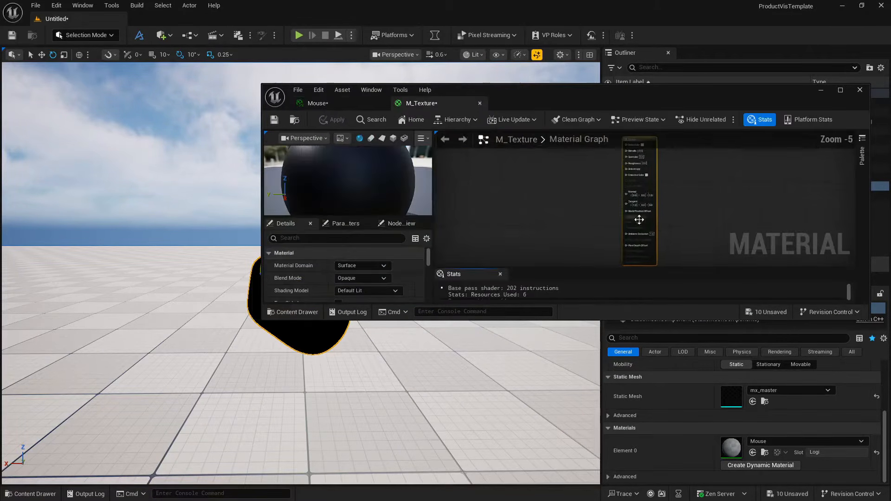
click(840, 89)
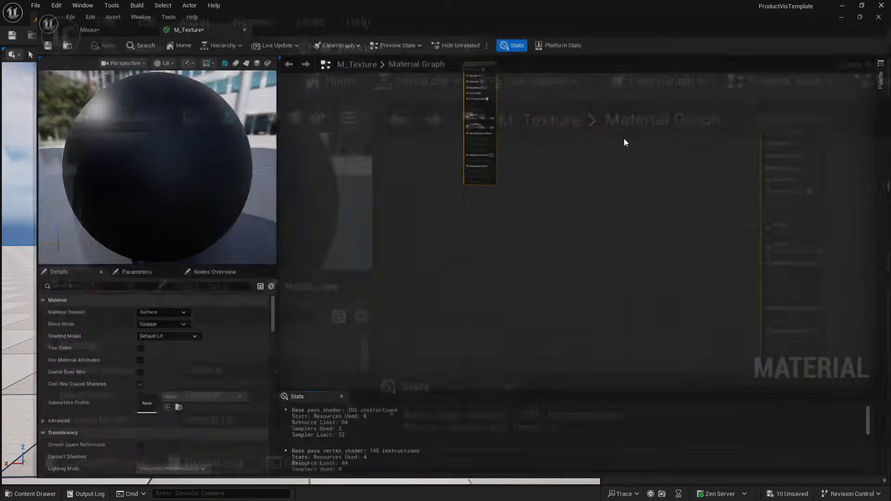
right_drag(371, 118, 460, 235)
scroll(481, 209, up, 4)
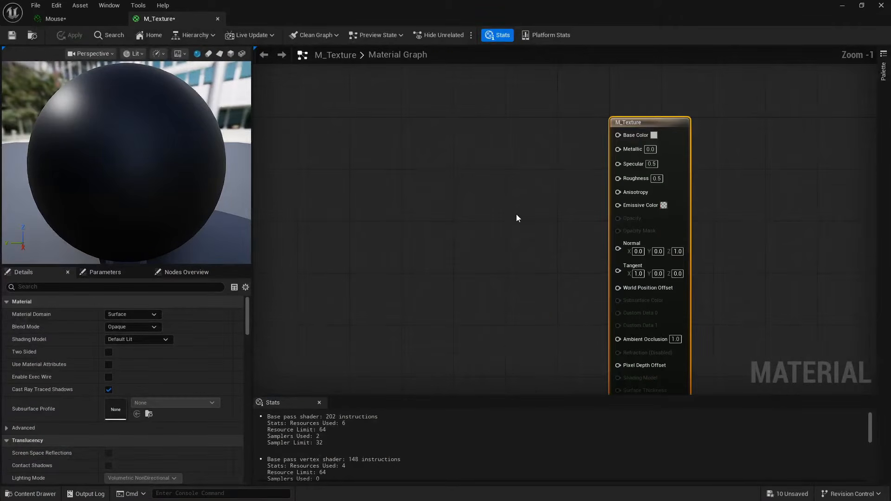
- Add all six mx_master_Logi textures from the Texture folder to the M_Texture graph as texture samples
click(29, 493)
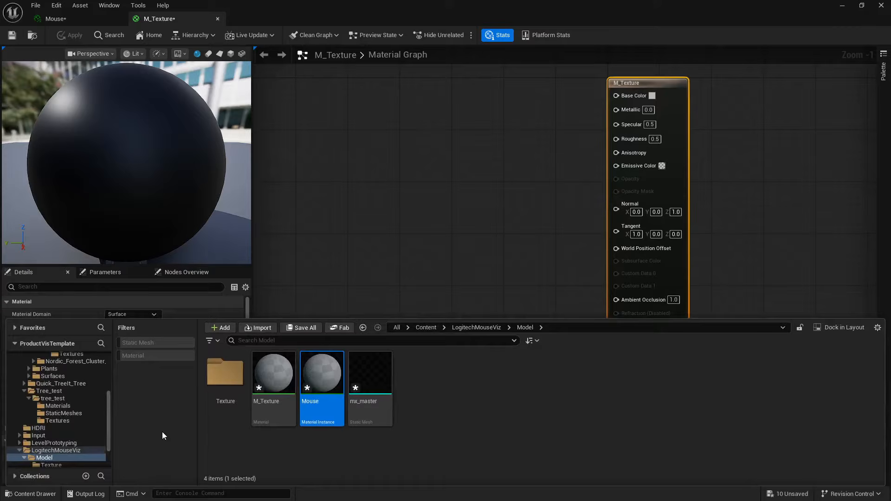
double_click(225, 371)
click(225, 376)
shift+click(469, 398)
drag(469, 398, 325, 140)
- Connect the Roughness texture's RGB output to the material's Roughness input and space the two nodes apart
drag(447, 212, 616, 140)
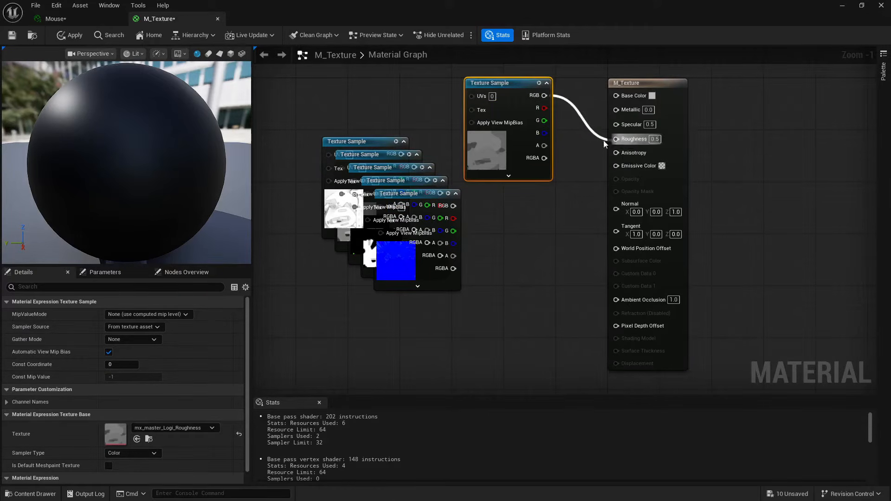
drag(520, 83, 520, 168)
drag(680, 86, 778, 106)
- Place the AO texture sample below the Roughness sample and connect its RGB output to Ambient Occlusion
drag(326, 141, 476, 310)
right_drag(579, 296, 571, 229)
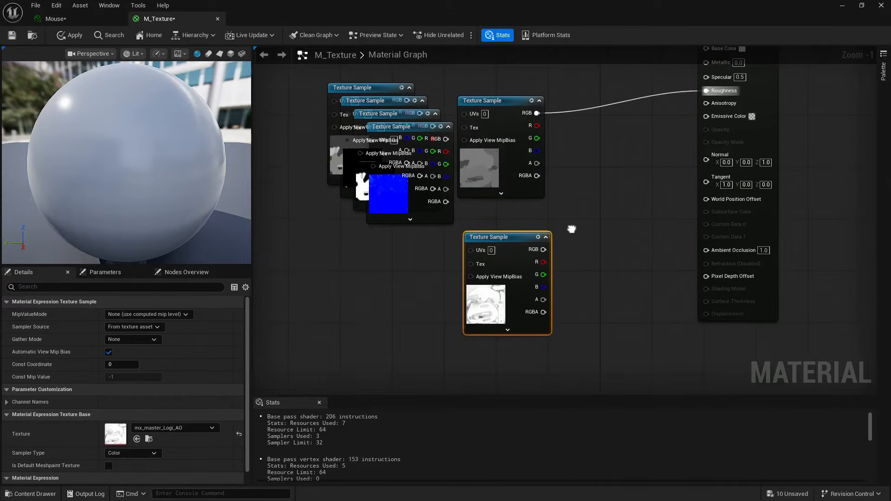
drag(543, 249, 705, 249)
- Place the BaseColor texture sample above the Roughness sample and connect its RGB output to Base Color
right_drag(557, 188, 576, 265)
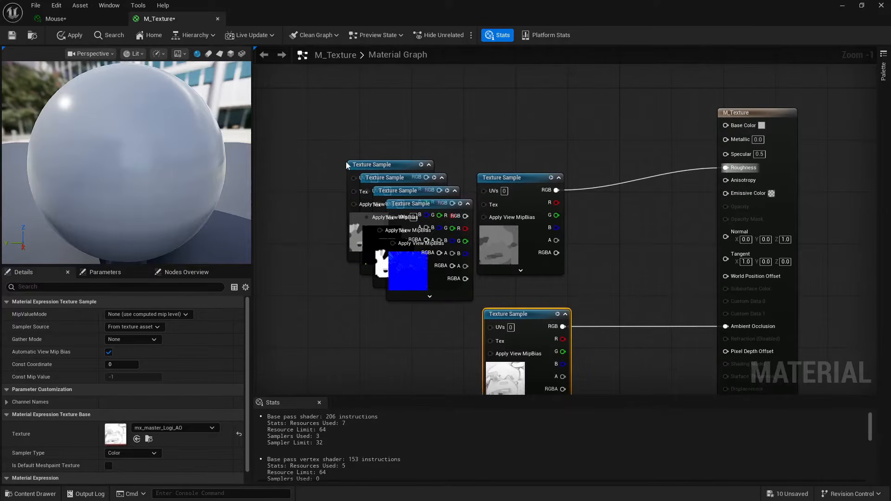
drag(346, 165, 444, 62)
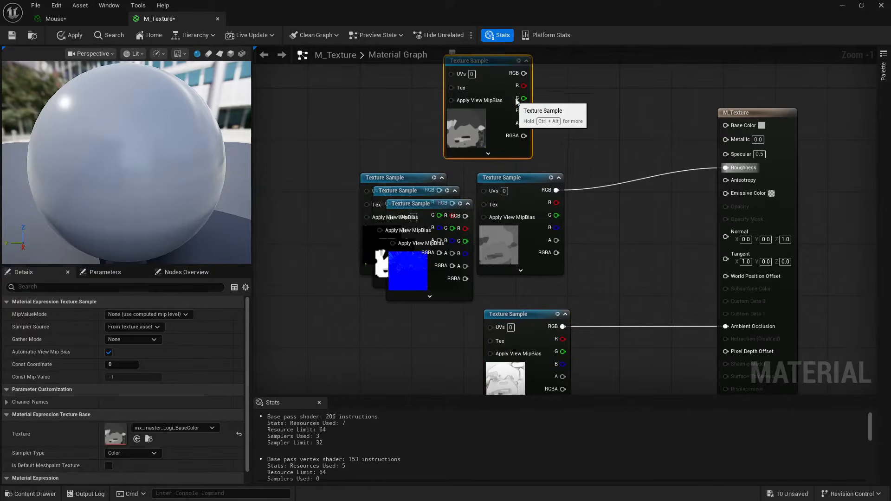
drag(529, 76, 725, 126)
- Place the Normal texture sample below the AO sample and connect its RGB output to the Normal input
right_drag(572, 260, 496, 176)
drag(341, 123, 438, 344)
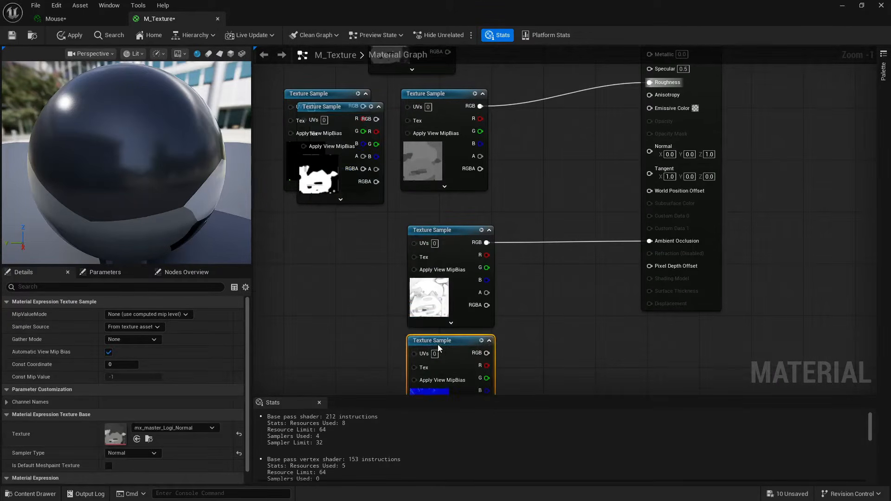
right_drag(538, 328, 542, 277)
drag(450, 309, 621, 110)
- Move the Emit texture sample aside and shift the BaseColor sample higher to free space in the graph
right_drag(526, 134, 587, 274)
drag(356, 205, 303, 89)
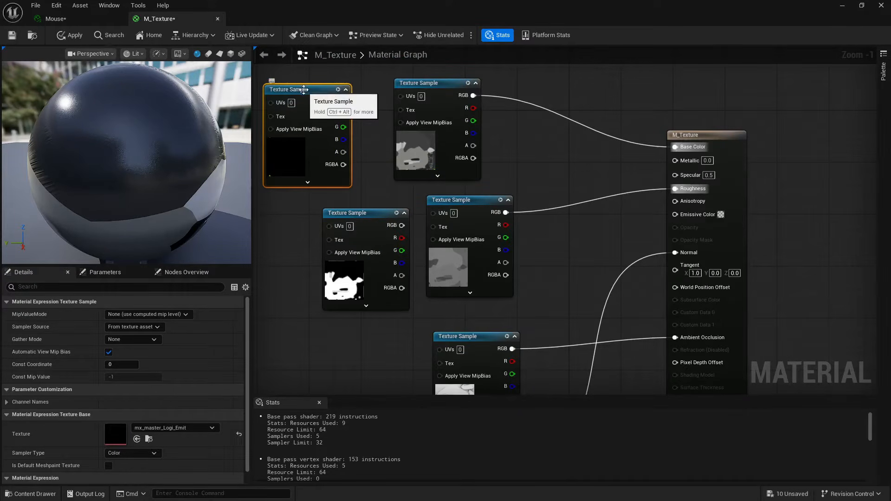
drag(380, 203, 414, 98)
right_drag(568, 136, 563, 246)
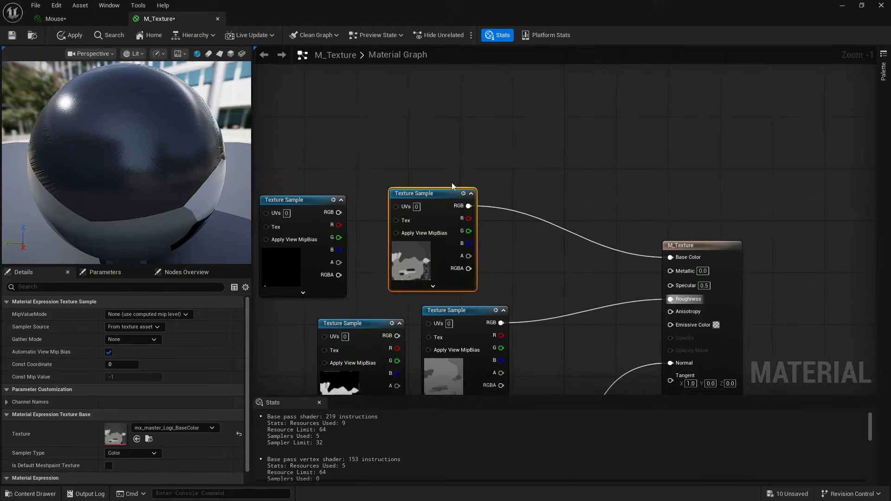
click(452, 183)
drag(438, 194, 452, 102)
- Place the Metallic texture sample between the BaseColor and Roughness samples and connect its RGB output to Metallic
drag(367, 324, 454, 207)
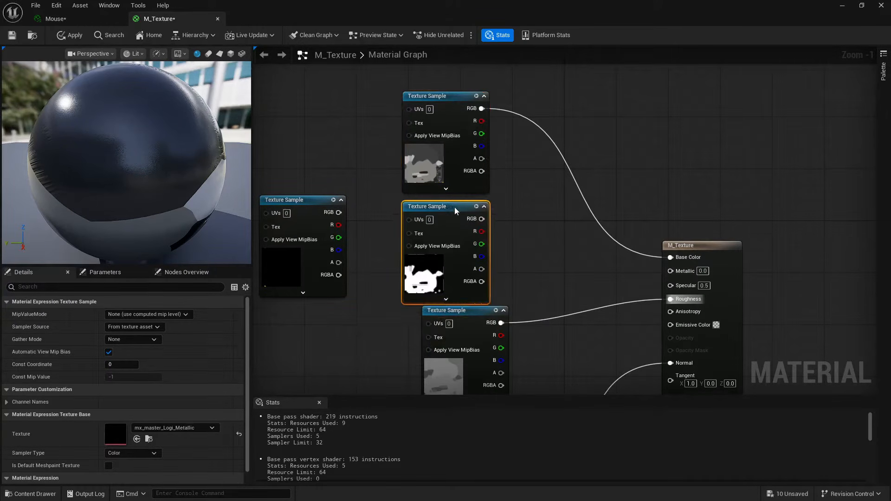
right_drag(535, 251, 529, 207)
drag(453, 272, 427, 298)
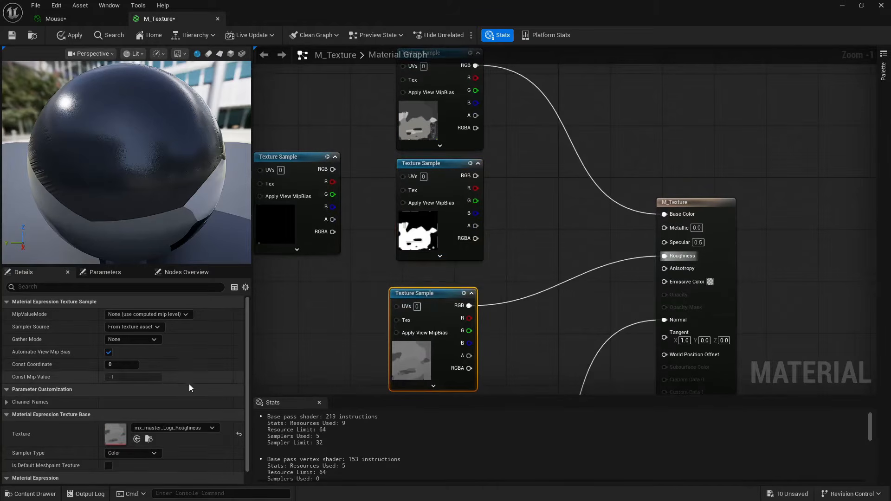
click(443, 163)
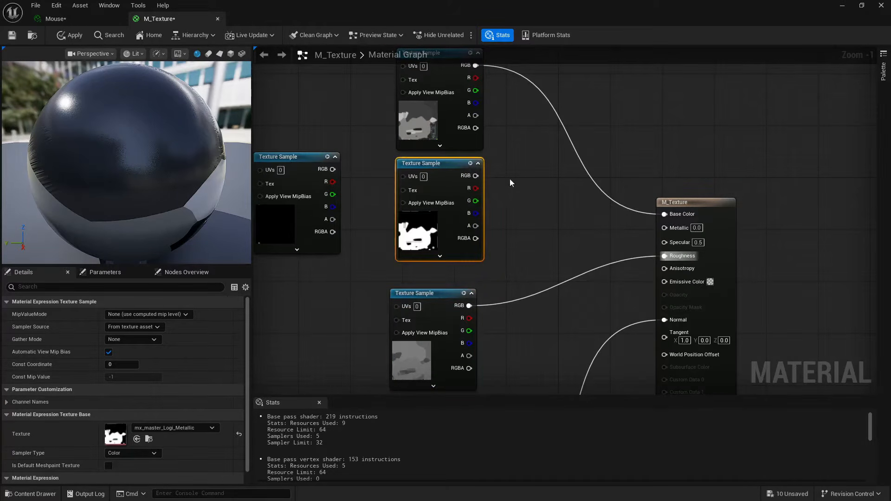
drag(476, 176, 664, 227)
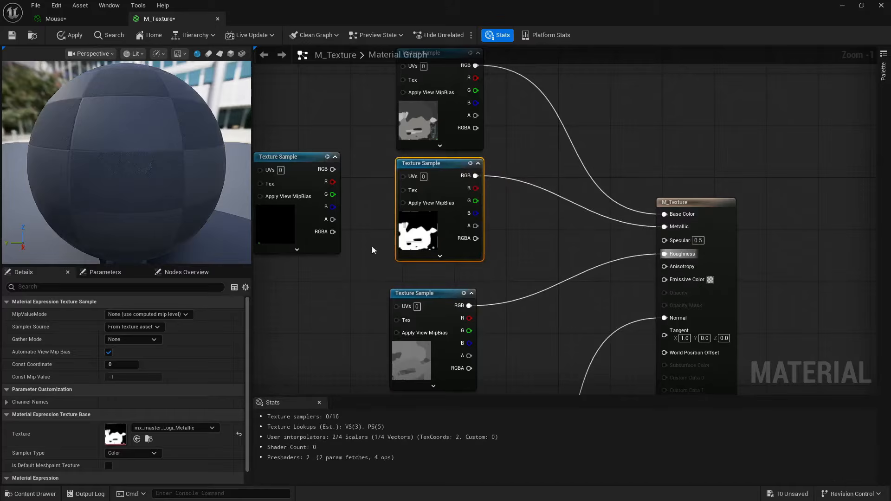
- Save the M_Texture material and minimize its editor to return to the level
right_drag(371, 246, 420, 154)
scroll(404, 200, down, 1)
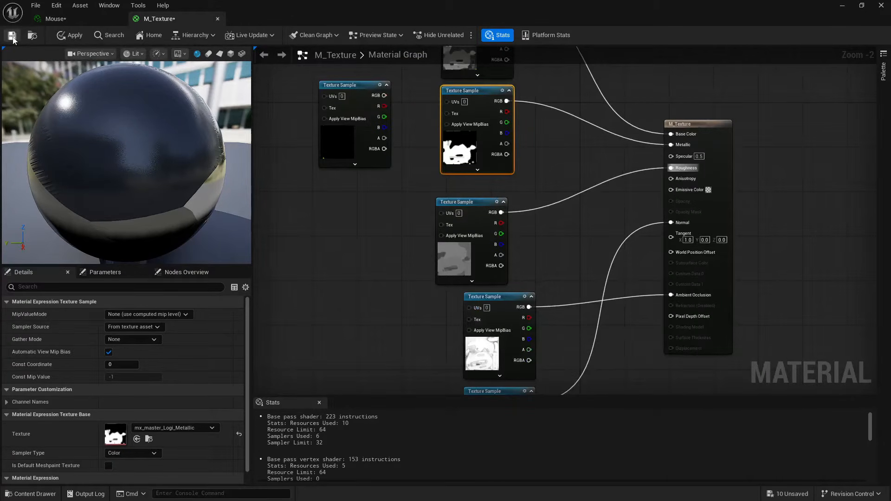
click(13, 37)
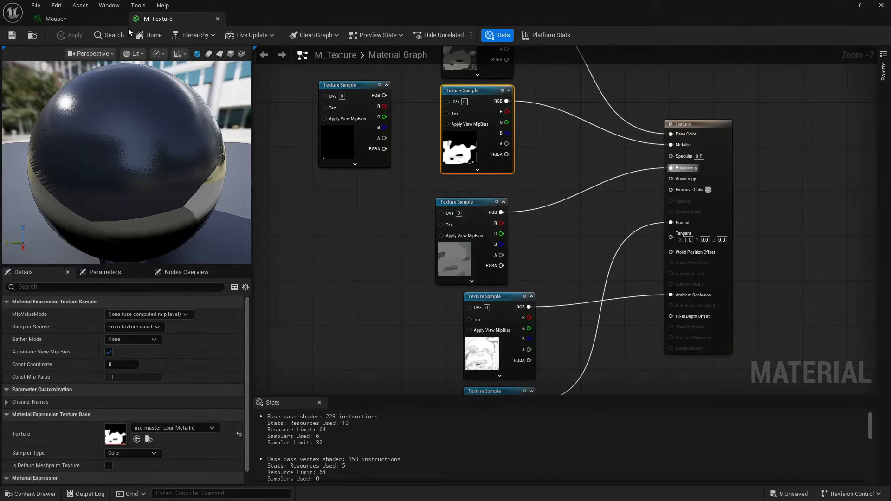
click(842, 5)
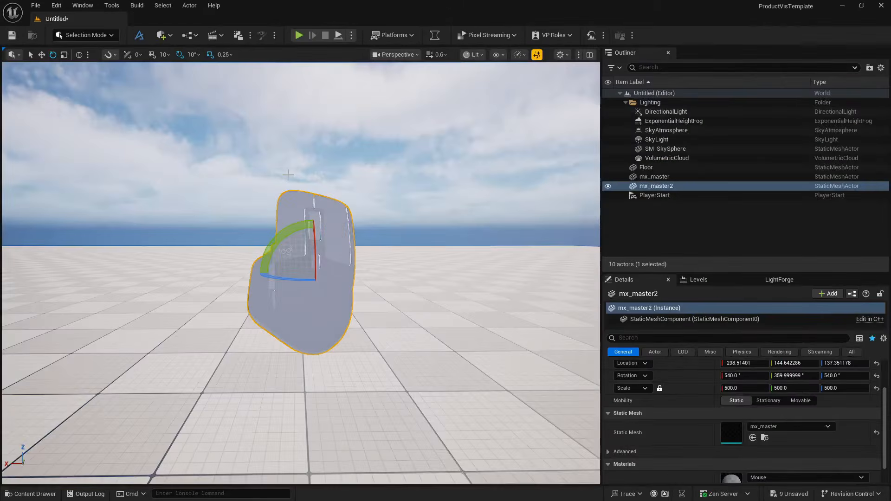
- Deselect the mouse model to inspect its surface, then reselect mx_master2 and bring its material slot into view
click(386, 182)
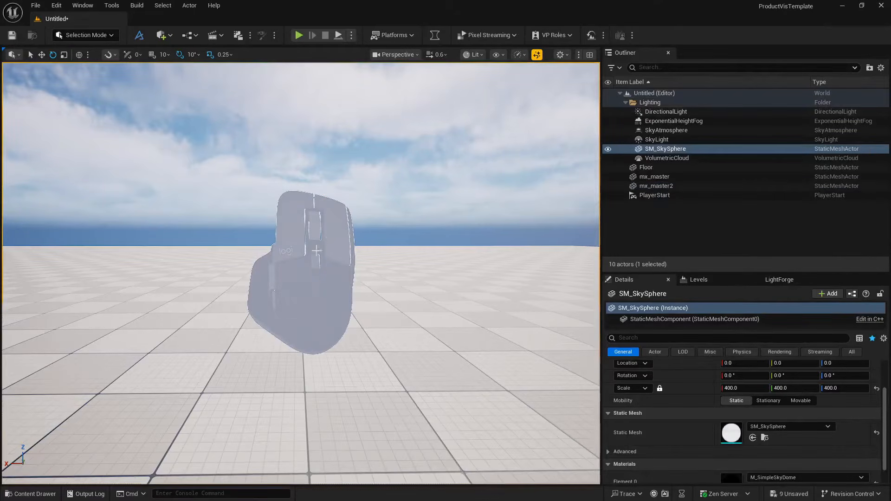
click(324, 295)
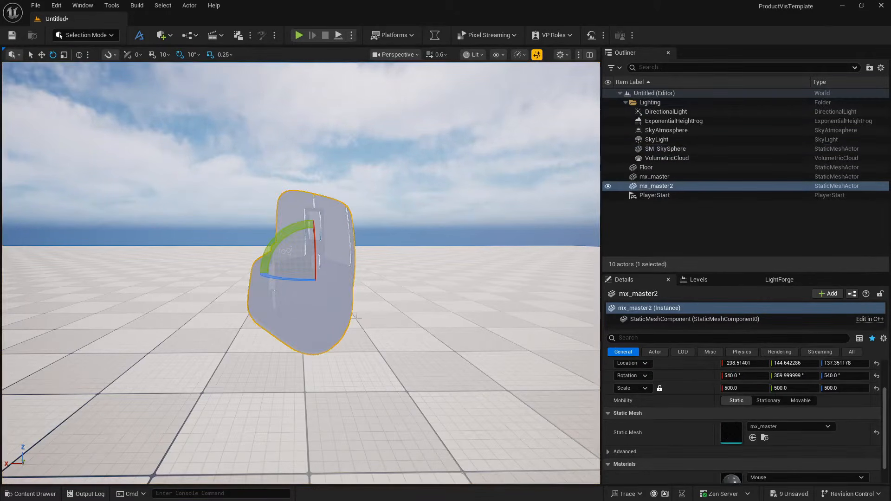
scroll(703, 428, down, 2)
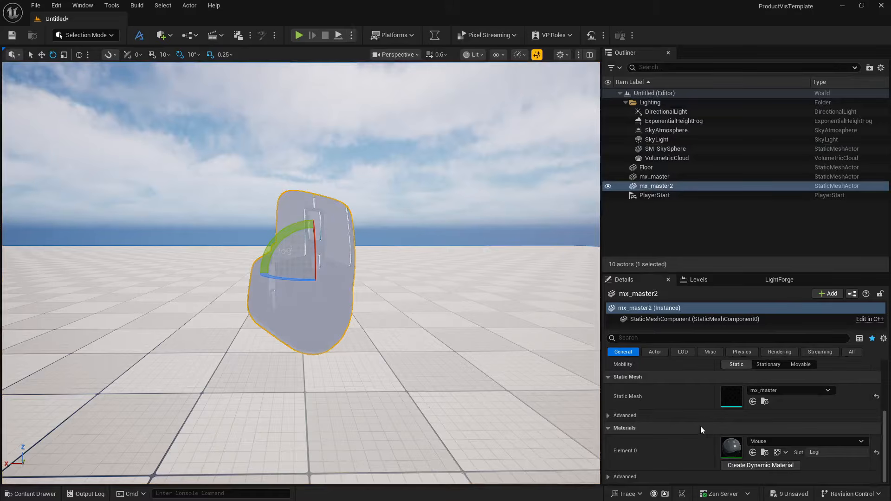
- Switch the editor to Modeling mode with mx_master2 selected
scroll(687, 429, up, 2)
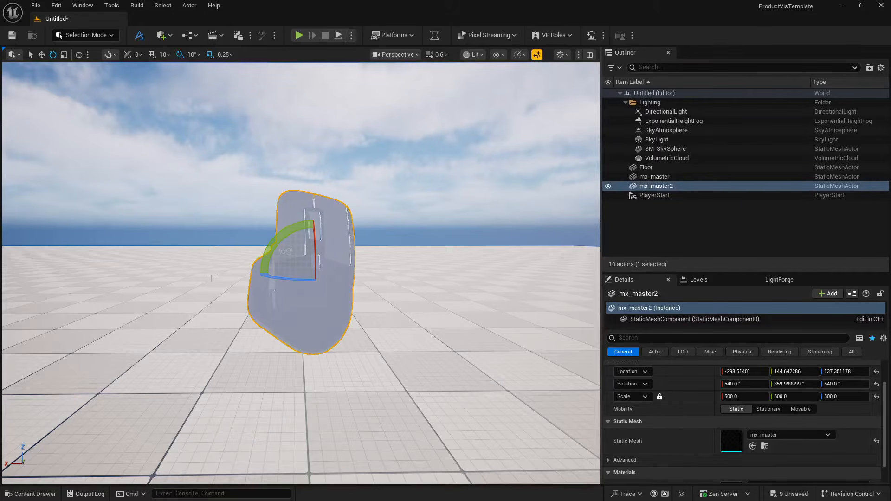
click(98, 37)
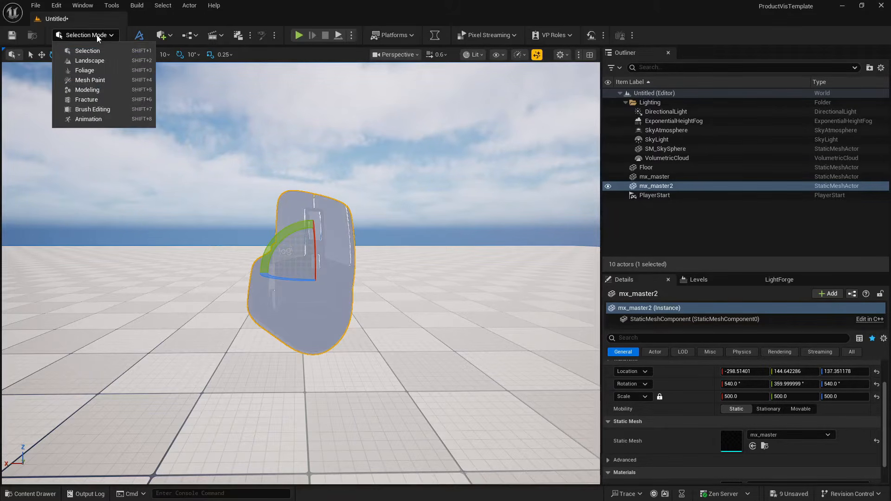
click(86, 90)
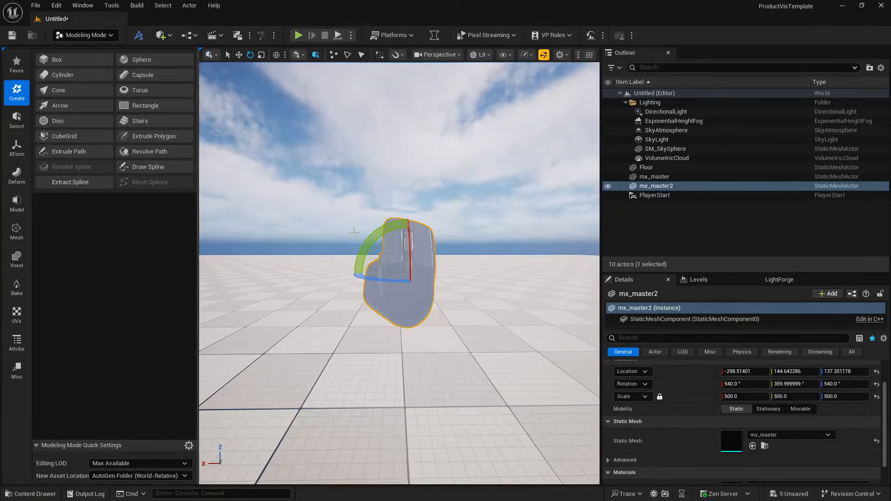
- Preview the level in the Unlit view mode, and return the viewport to Lit
click(481, 55)
click(485, 101)
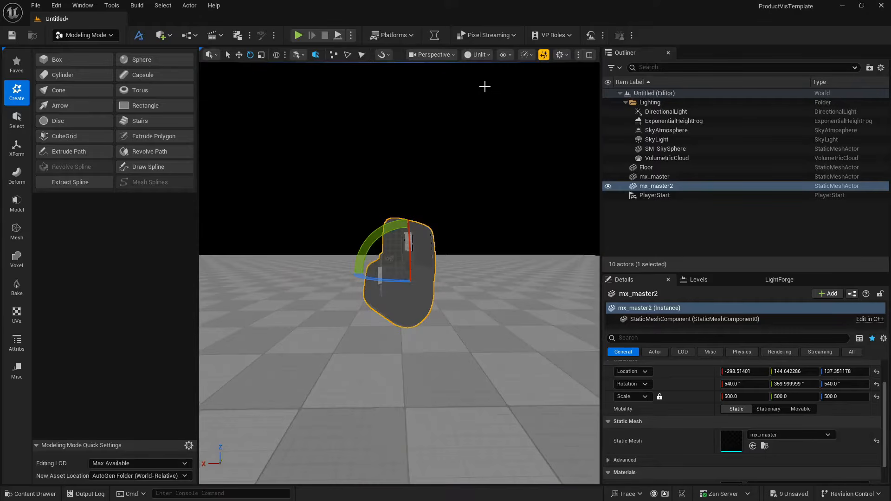
click(479, 55)
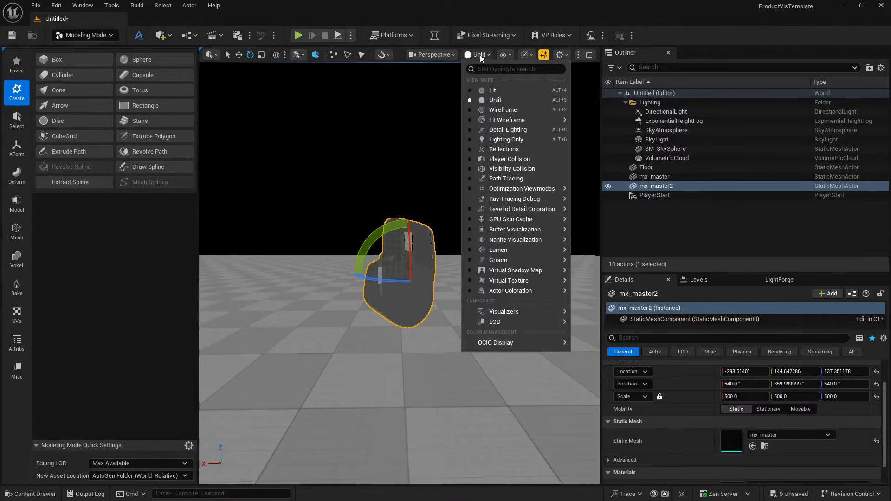
click(486, 90)
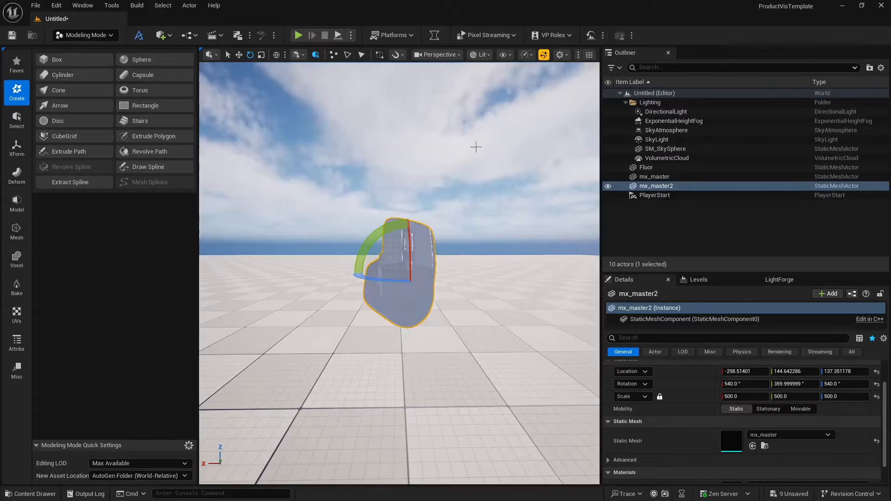
- Rotate the sun direction to relight the mouse, and examine the mouse's surface from another angle
click(439, 201)
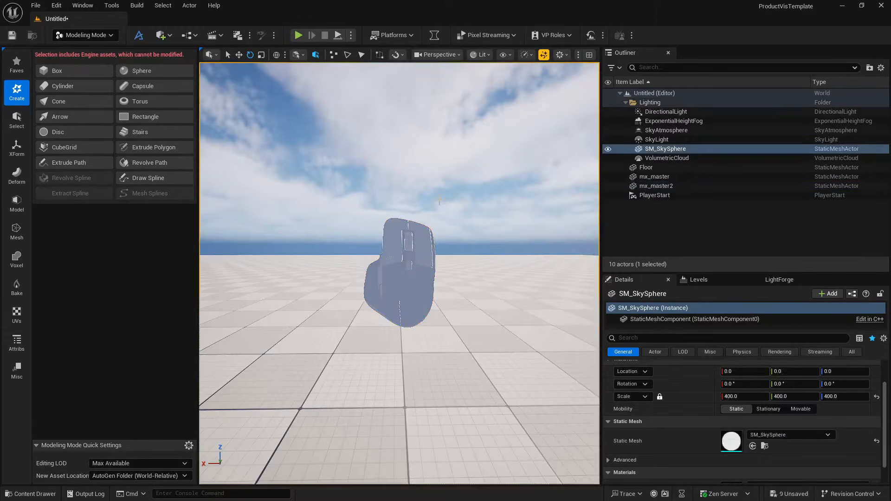
click(394, 291)
key(ctrl+l)
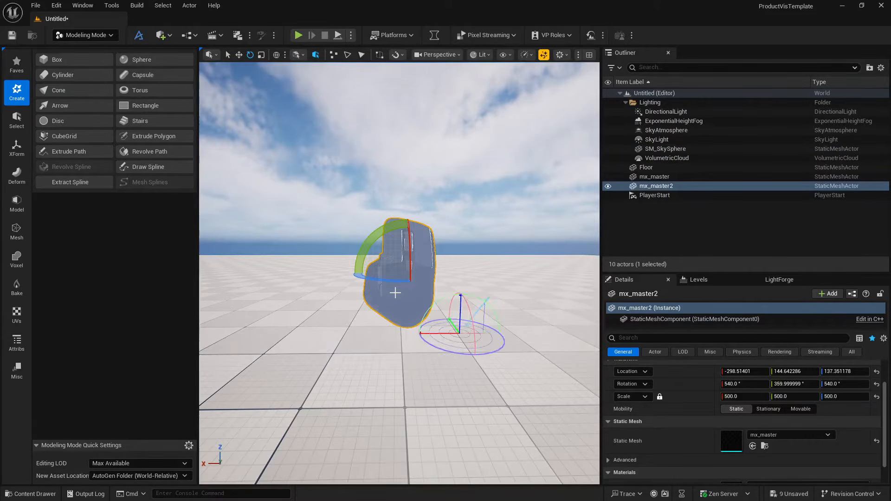
key(ctrl+l)
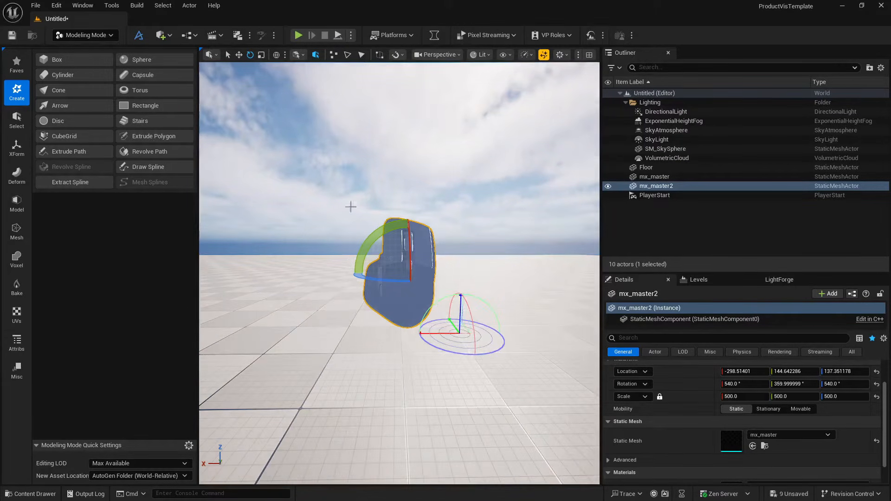
click(337, 200)
key(w)
right_drag(337, 200, 362, 196)
key(s)
- Reselect mx_master2 and open M_Texture, the parent of its Mouse material instance
scroll(696, 448, down, 2)
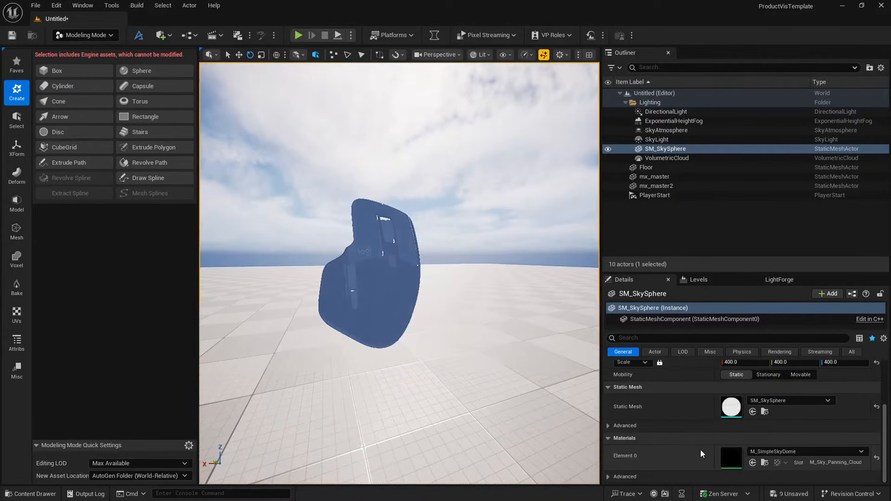
double_click(725, 453)
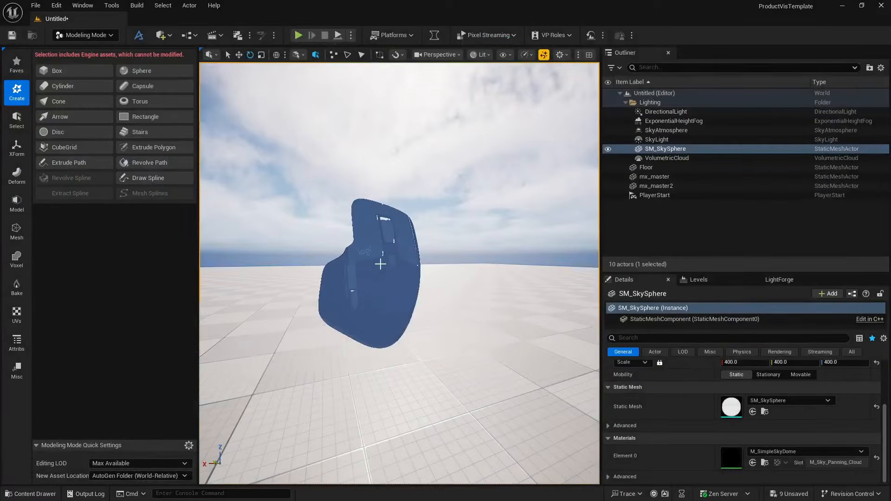
click(377, 261)
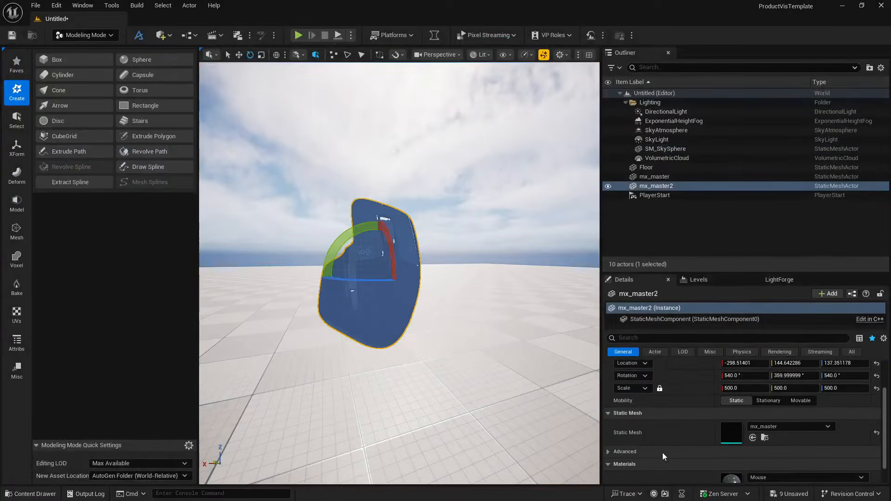
double_click(729, 446)
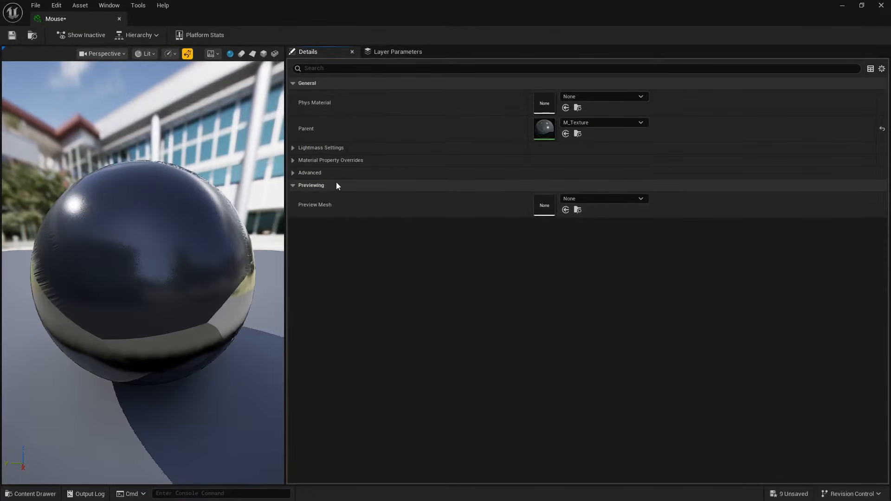
double_click(543, 128)
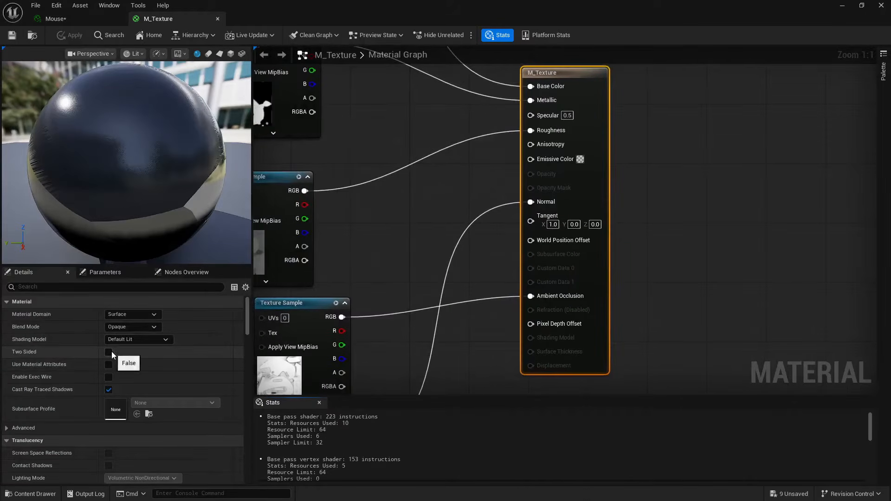
- Enable Two Sided on the M_Texture material, save it and close its editor
click(109, 352)
click(12, 37)
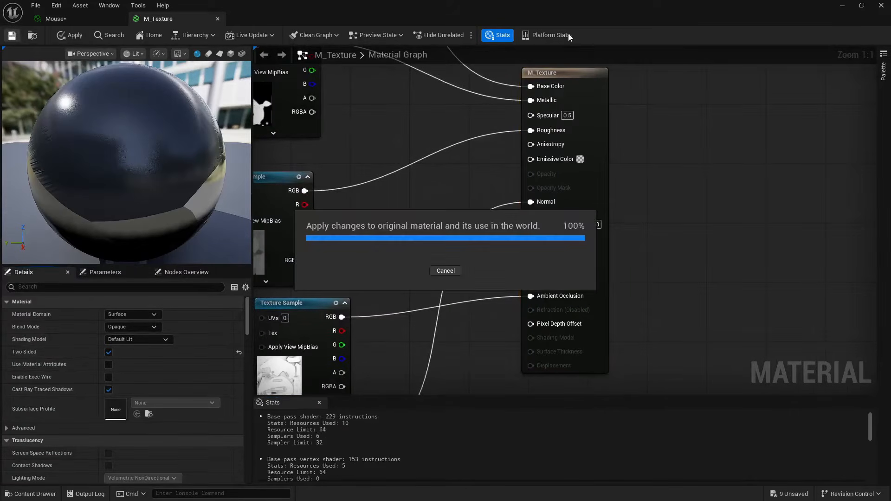
click(880, 5)
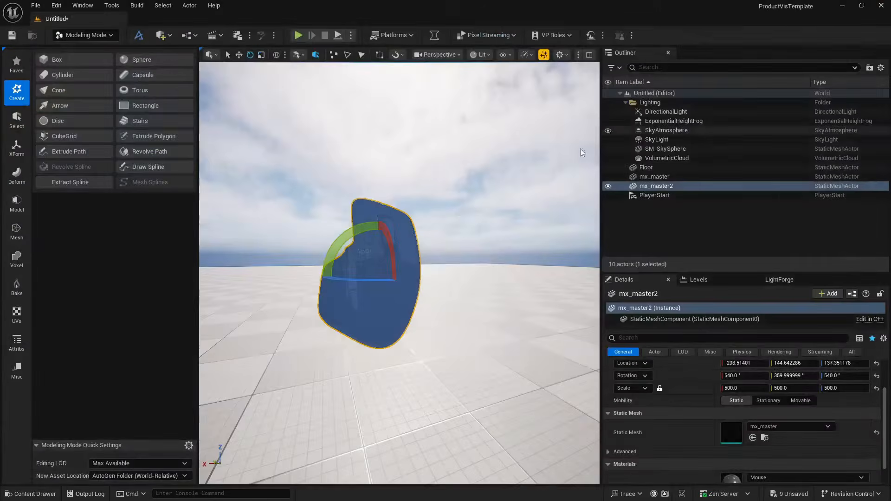
- Deselect the mouse to check its surface, reselect mx_master2 and start the Normals tool from the mesh attribute tools
click(390, 237)
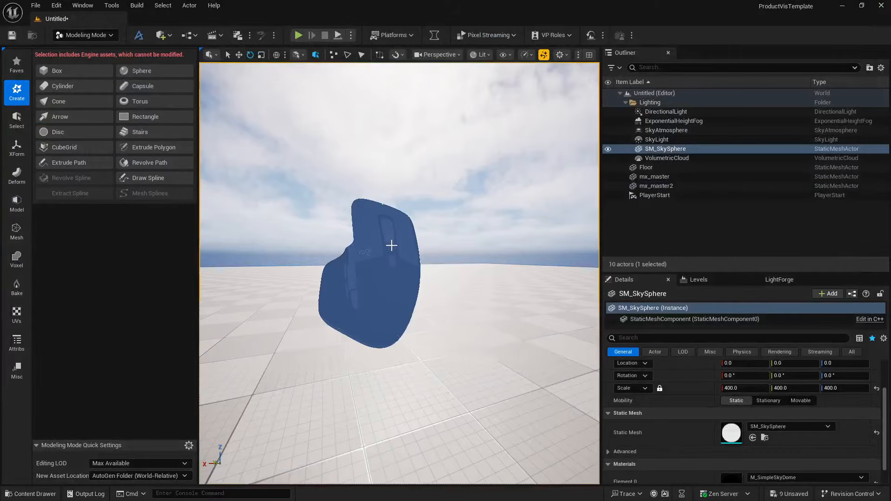
click(391, 246)
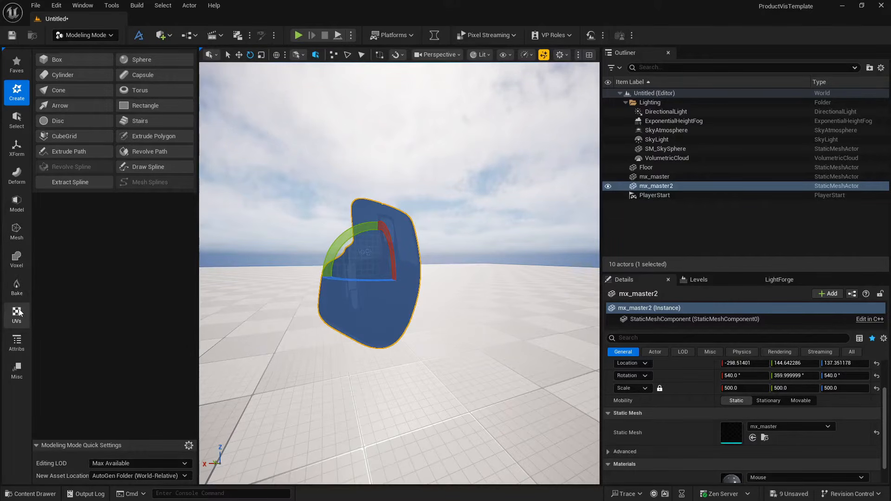
click(16, 343)
click(72, 76)
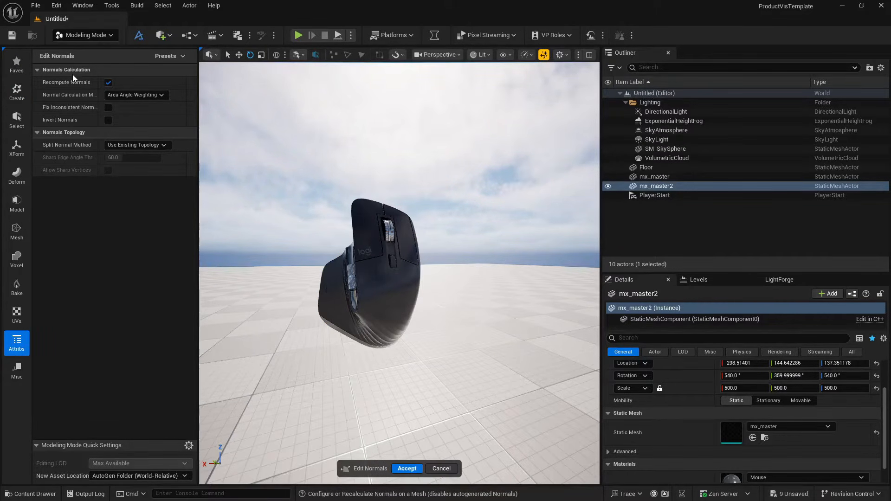
- Examine the mouse's shading preview up close while comparing the Recompute Normals and Invert Normals options
key(w)
right_drag(399, 272, 457, 284)
key(s)
key(d)
key(a)
key(w)
key(a)
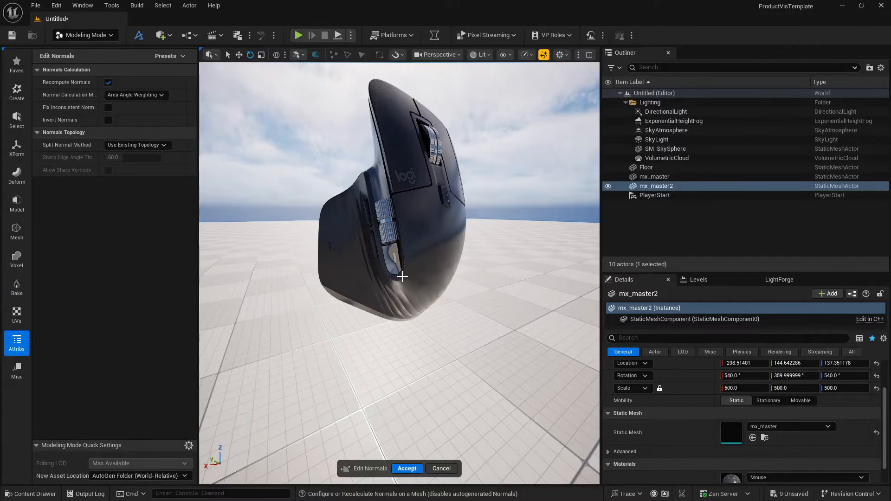
click(108, 82)
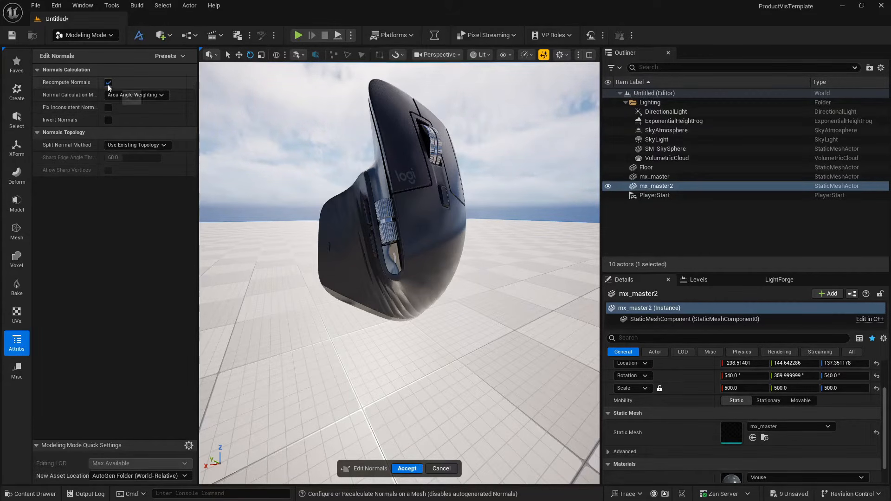
click(108, 120)
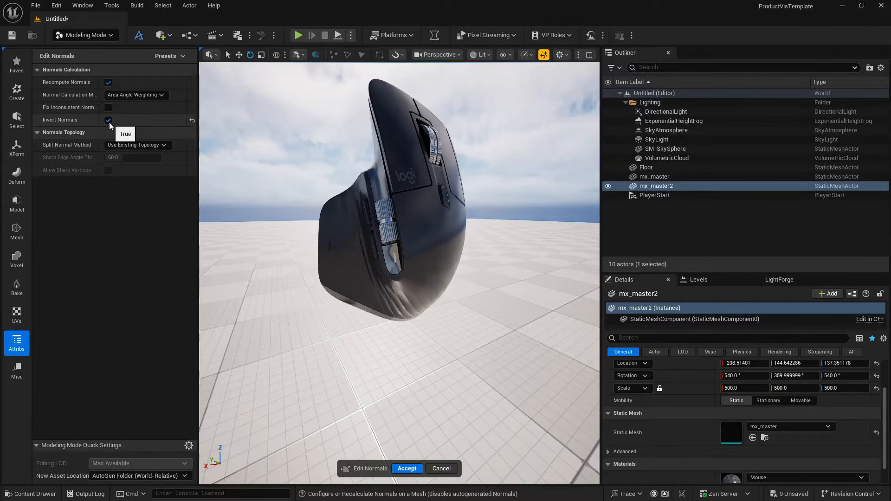
click(108, 120)
click(108, 120)
- Accept the recomputed normals on mx_master2 using Area Angle Weighting, and deselect the mouse to inspect its shading
right_drag(334, 232, 260, 231)
right_drag(371, 169, 410, 169)
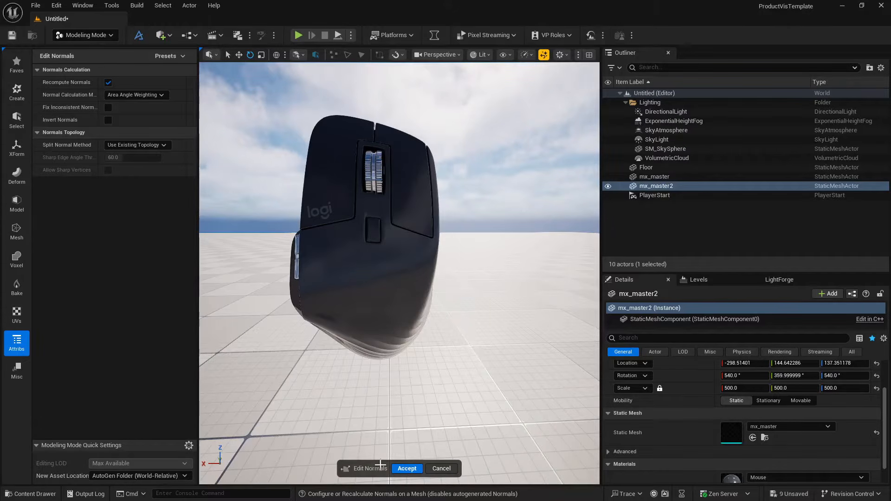
click(407, 469)
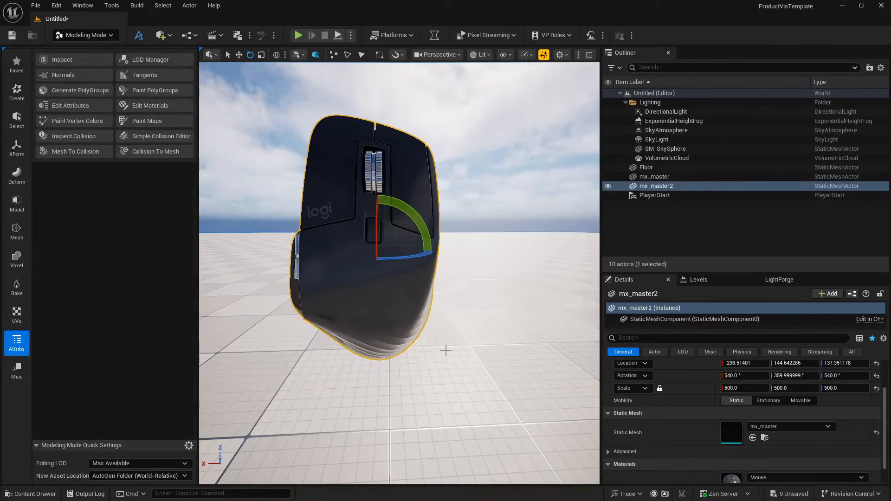
click(460, 168)
mouse_move(460, 169)
right_down()
mouse_move(499, 165)
mouse_move(468, 163)
right_up()
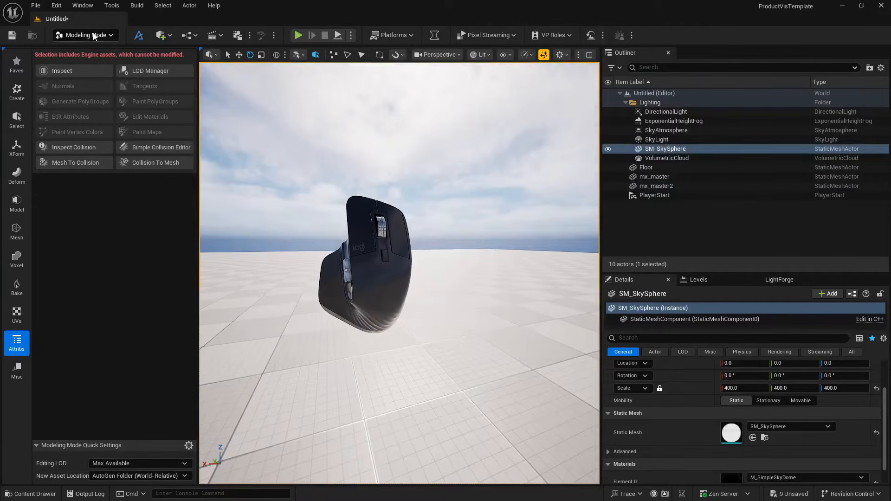
- Return the editor to Selection mode and inspect the mouse from the front and side
click(94, 36)
click(86, 55)
right_drag(130, 82, 163, 82)
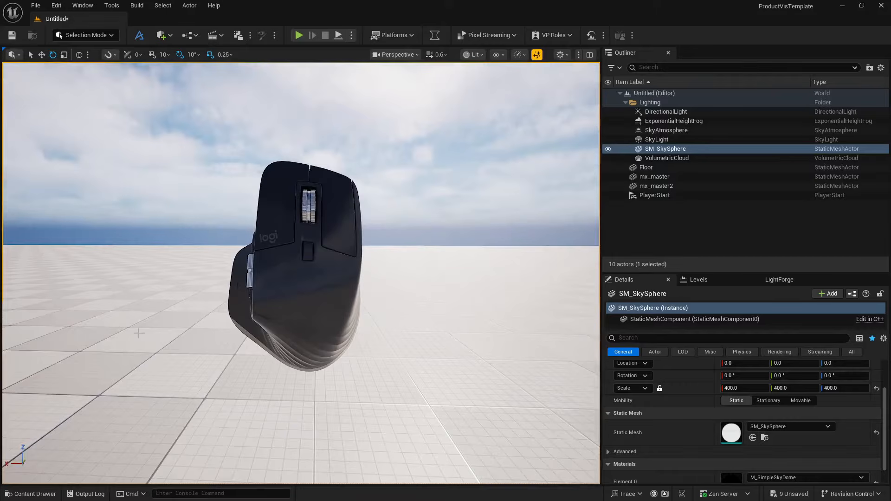
right_drag(174, 374, 205, 370)
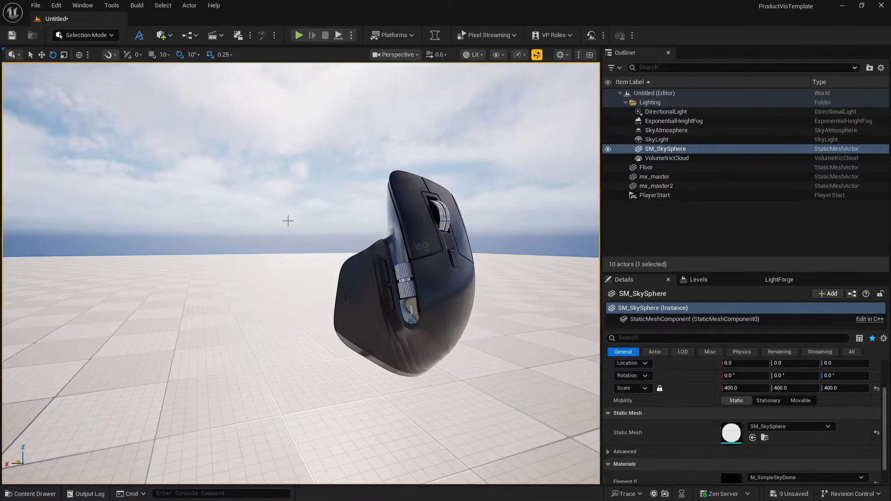
- Rotate the sun direction until it lights the mouse's front surface and casts a shadow on the floor
key(ctrl+l)
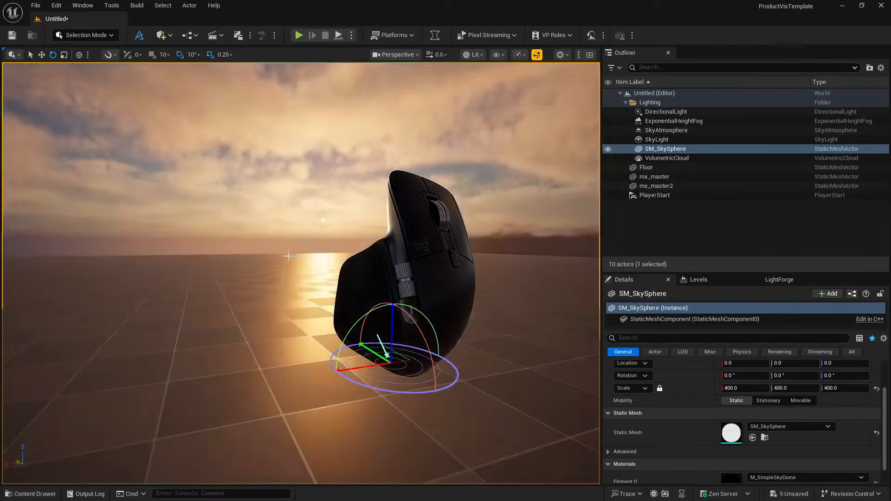
key(ctrl+l)
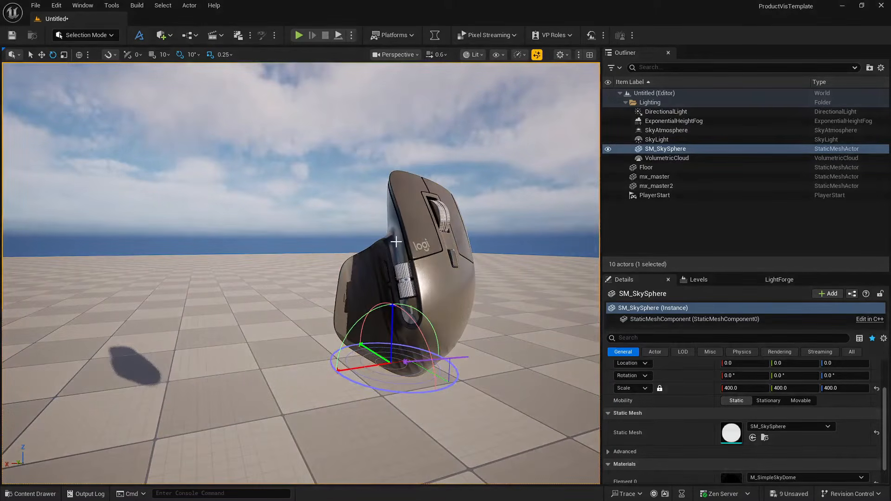
alt+drag(302, 274, 220, 360)
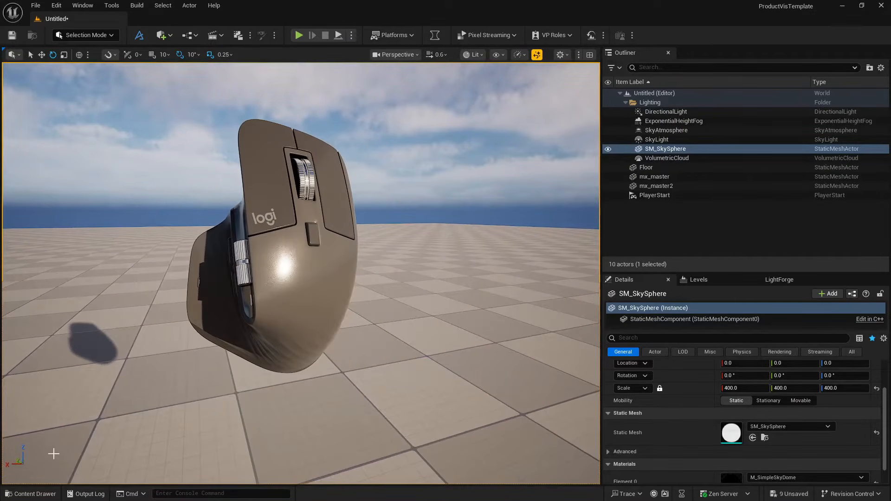
- Open the mx_master static mesh from LogitechMouseViz/Model to check its material slot, and close it
click(32, 494)
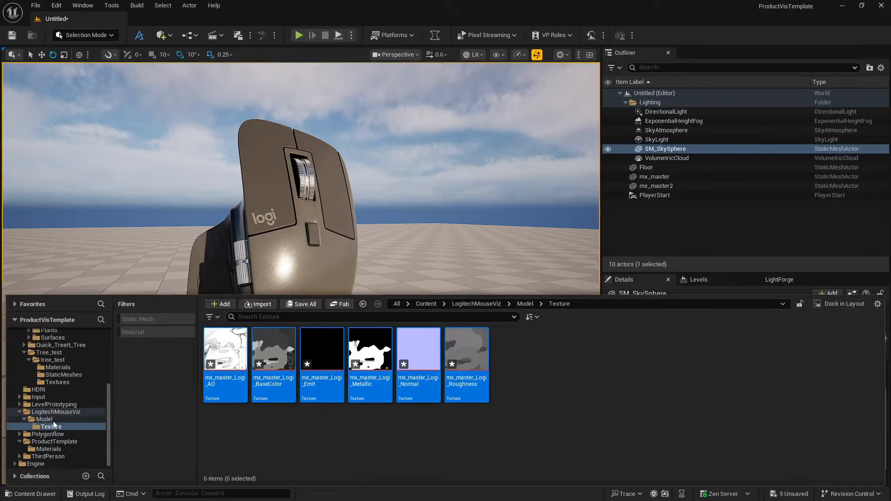
click(44, 419)
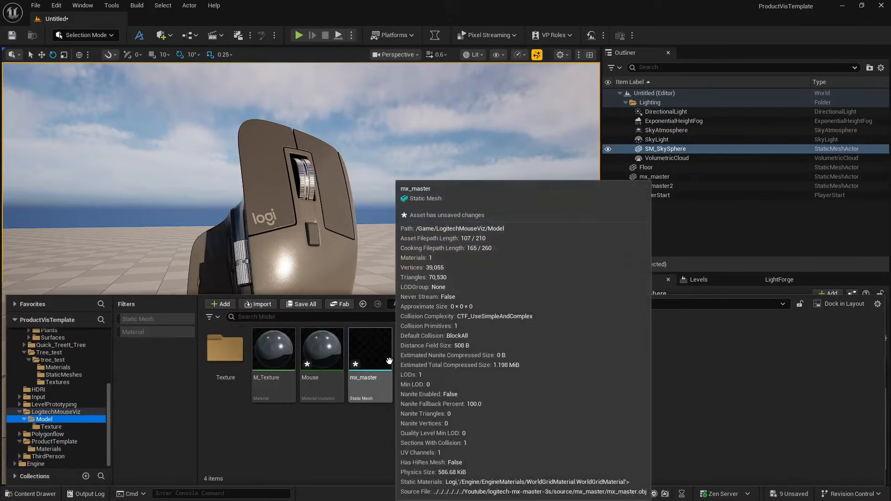
double_click(389, 361)
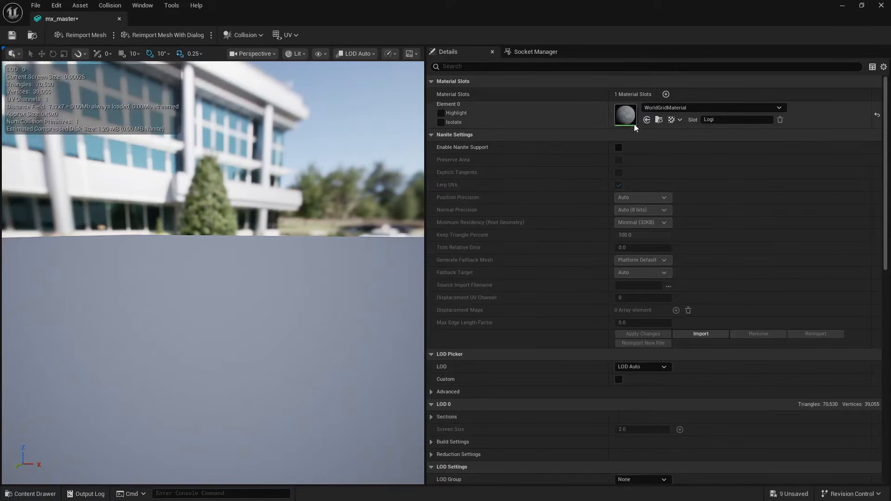
click(119, 19)
- Open the M_Texture material from LogitechMouseViz/Model, move its result node farther from the textures, and place the unconnected emissive Texture Sample closer to it
click(26, 495)
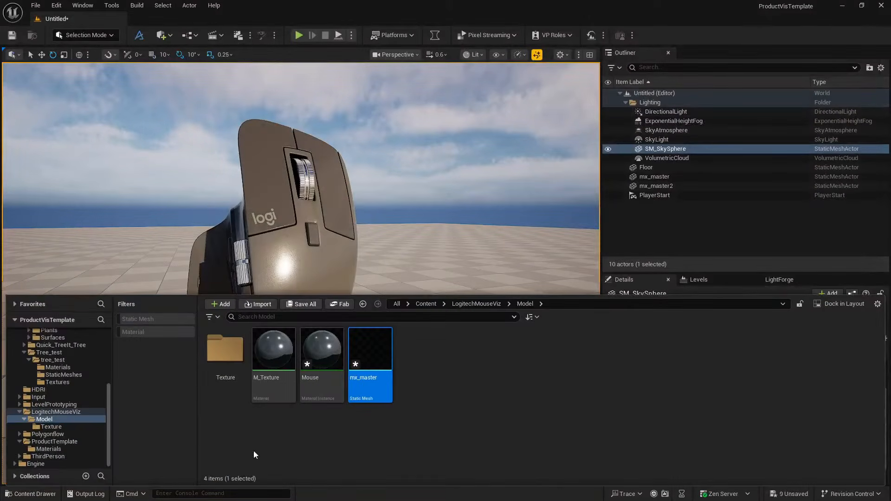
double_click(363, 358)
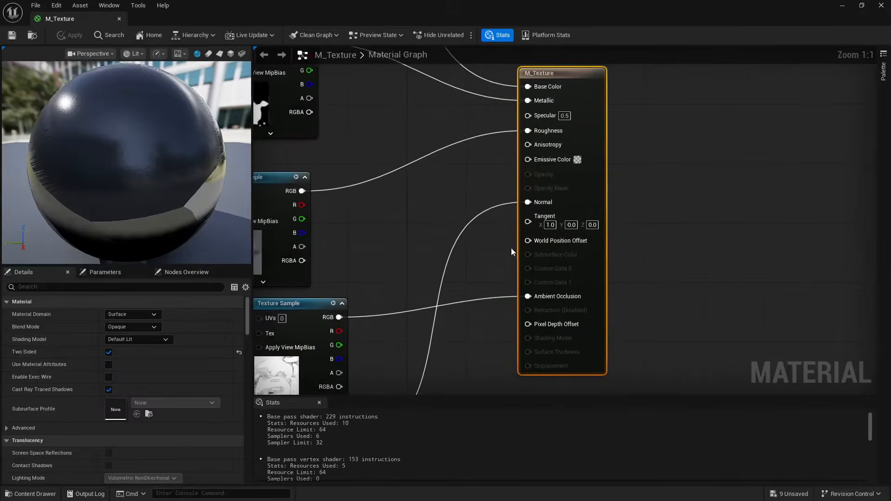
right_drag(404, 214, 561, 237)
scroll(560, 235, down, 5)
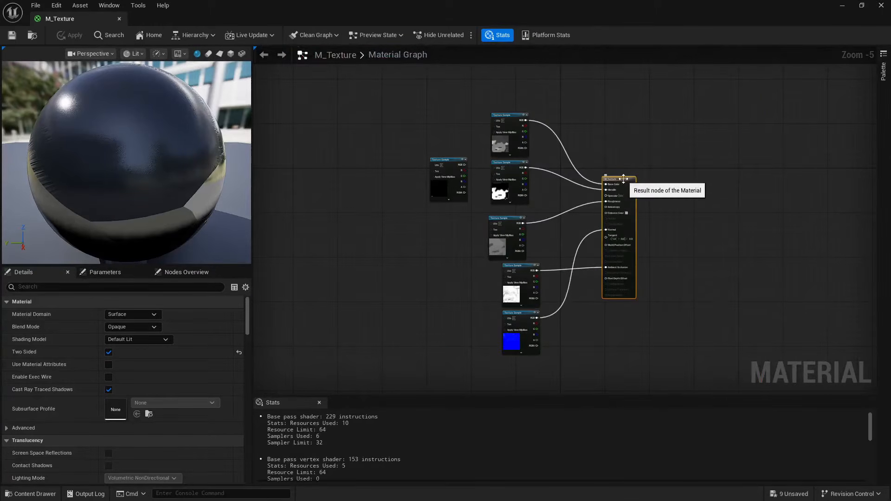
drag(625, 183, 723, 182)
drag(446, 162, 619, 316)
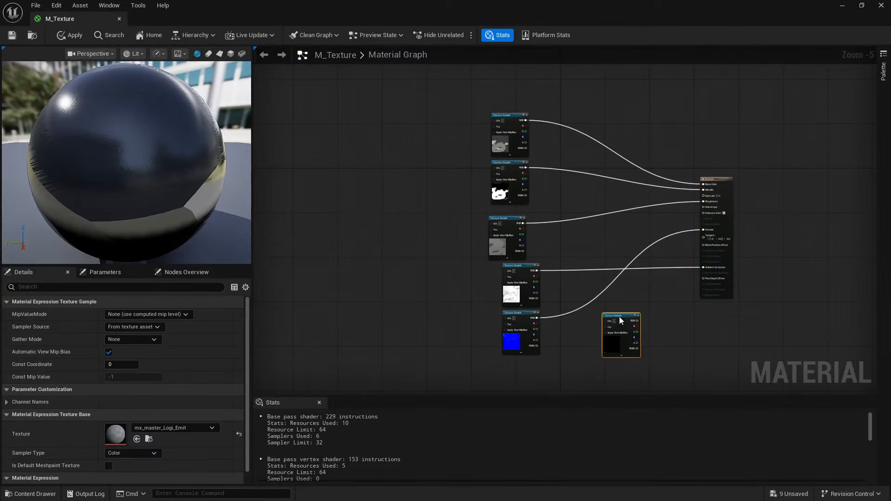
- Connect the mx_master_Logi_Emit texture's RGB output to Emissive Color, save M_Texture, and check the side of the mouse in the level
scroll(593, 268, up, 4)
right_drag(592, 268, 597, 311)
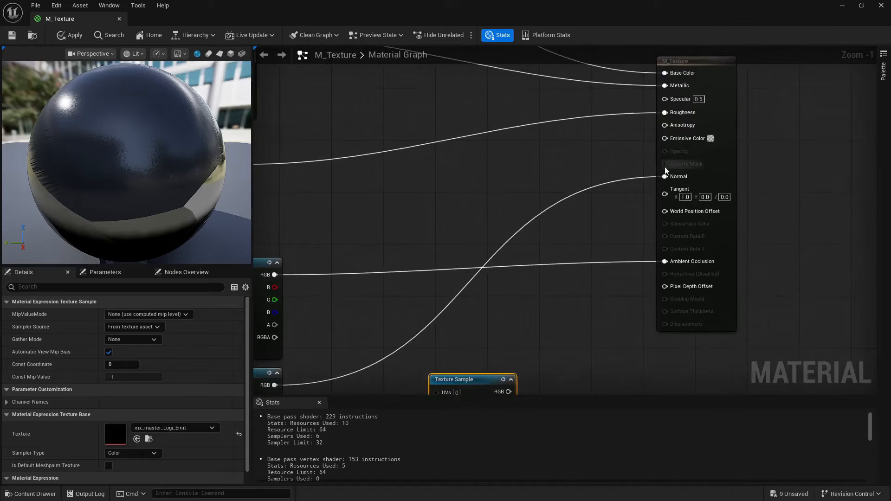
drag(482, 378, 676, 143)
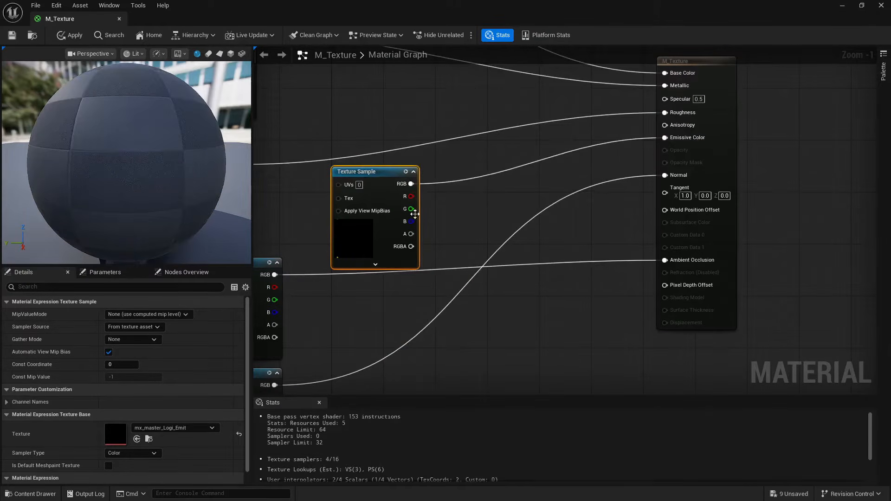
click(10, 38)
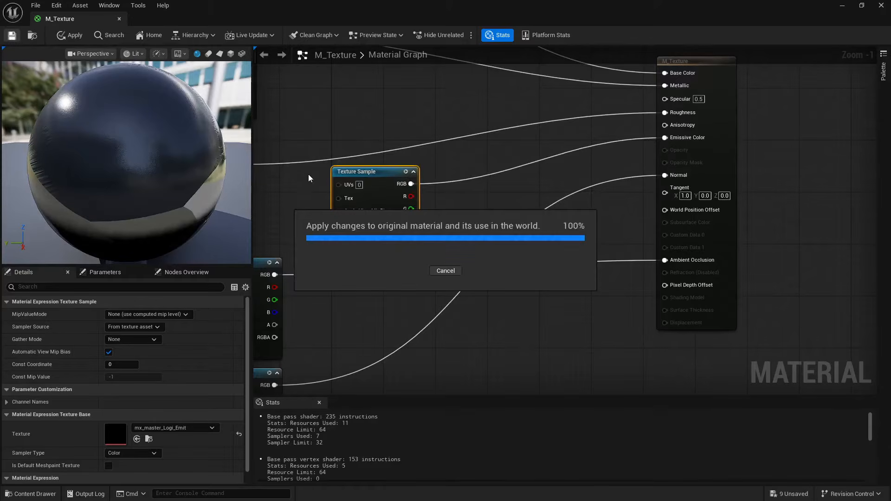
drag(320, 21, 544, 180)
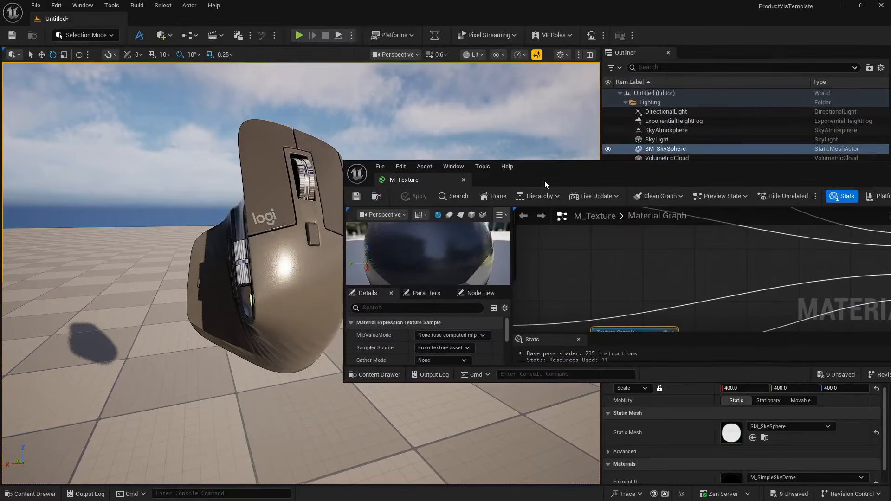
alt+drag(295, 318, 235, 319)
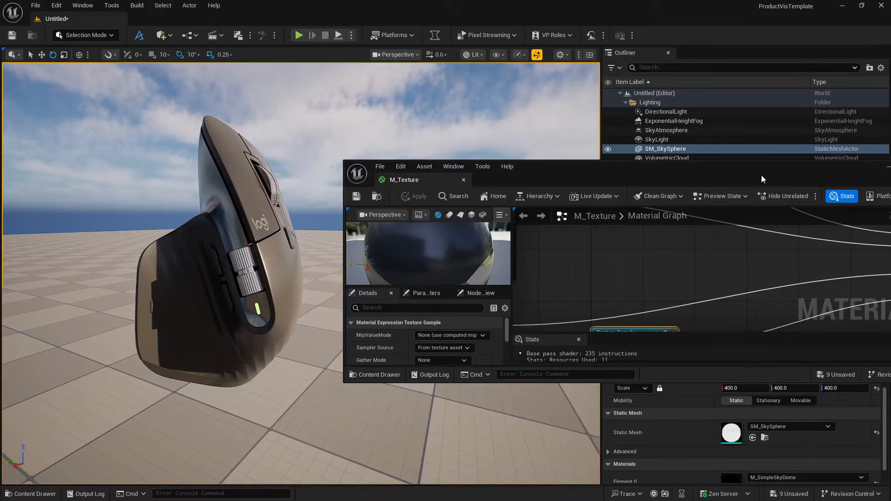
- Add a Multiply node to the M_Texture graph and feed the emissive texture's RGB output into its A input
drag(761, 174, 589, 152)
click(700, 155)
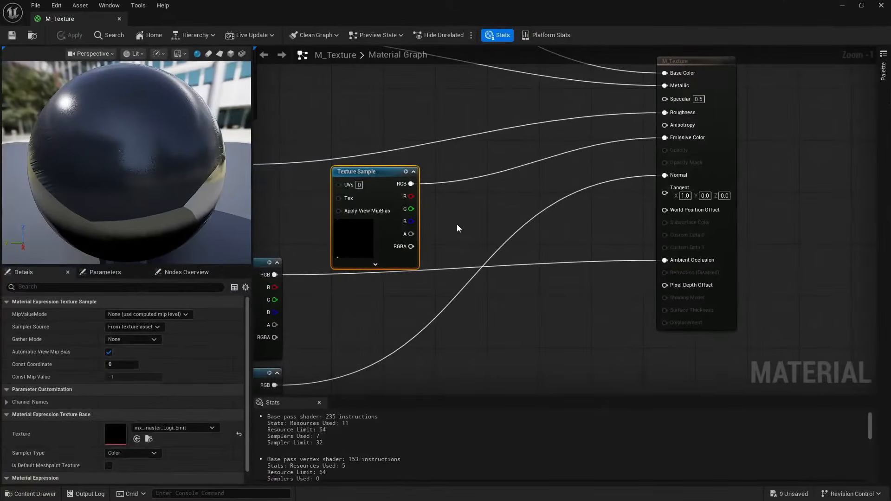
click(468, 210)
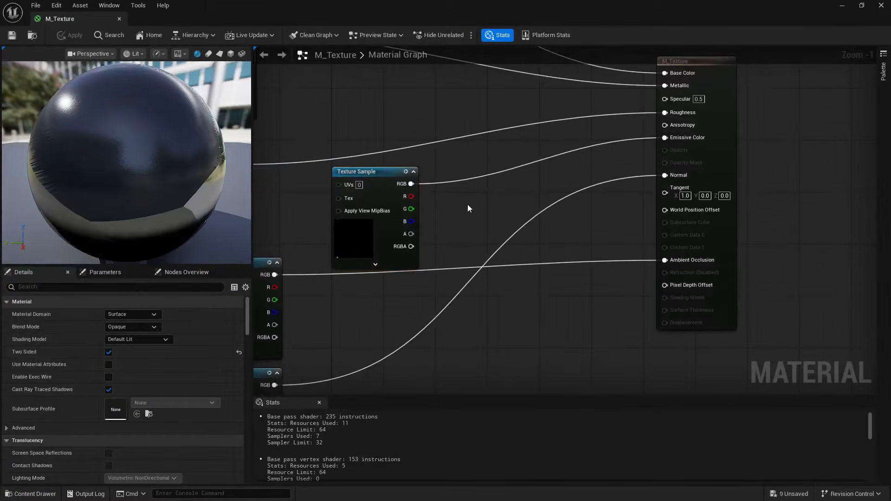
click(471, 203)
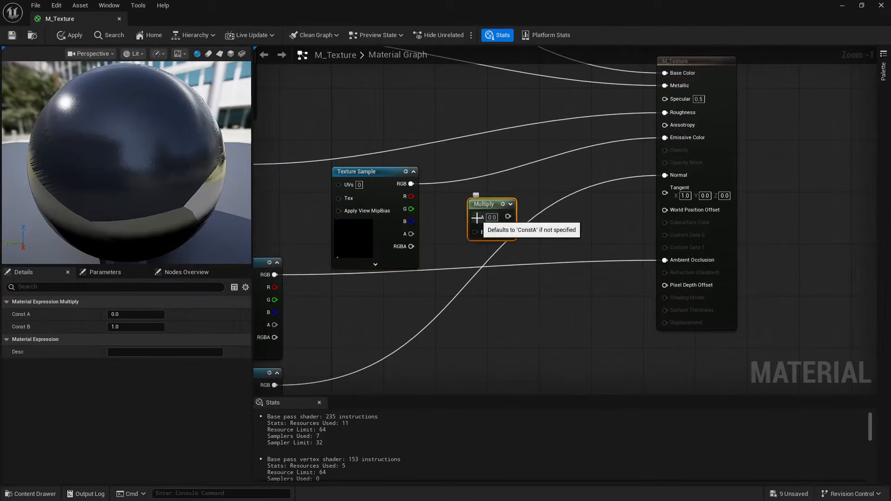
drag(475, 217, 338, 162)
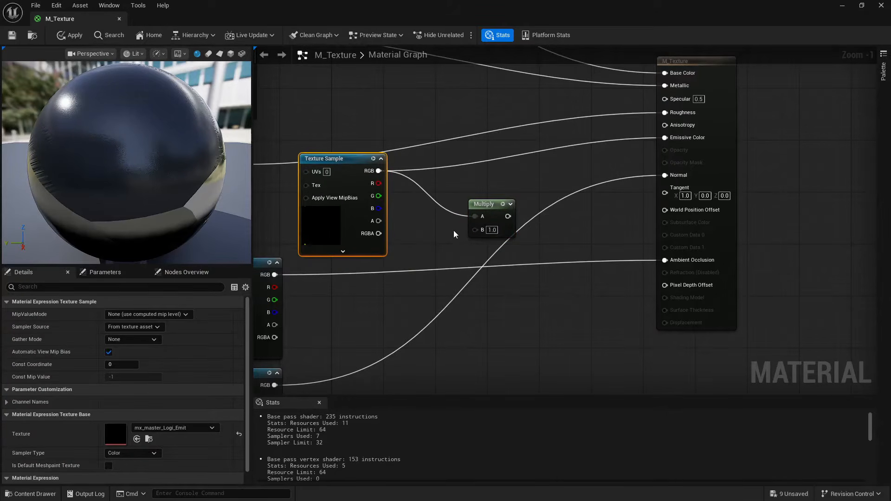
- Add a scalar parameter named IntensityEmission beside the Multiply node
click(411, 237)
text(ss)
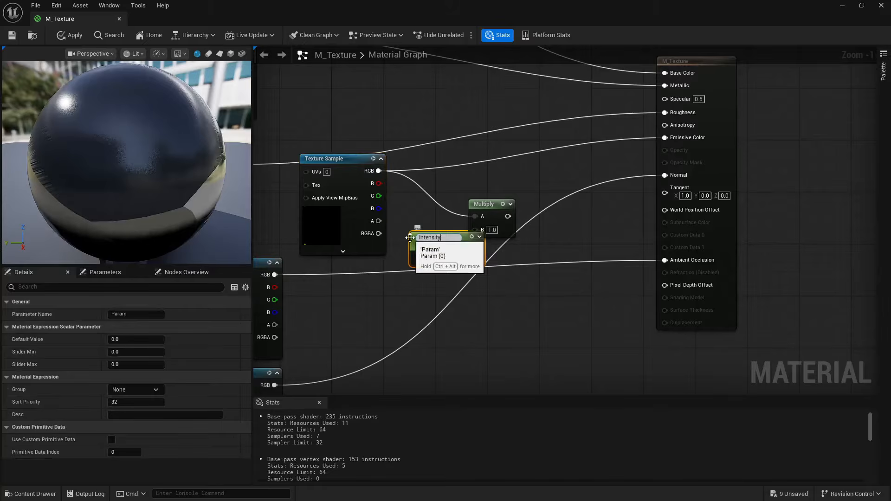
text(ion)
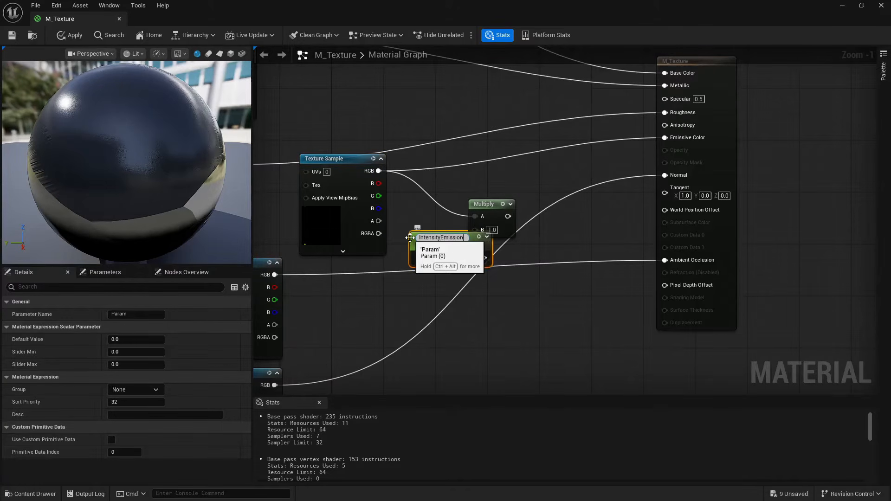
key(Return)
drag(409, 238, 402, 239)
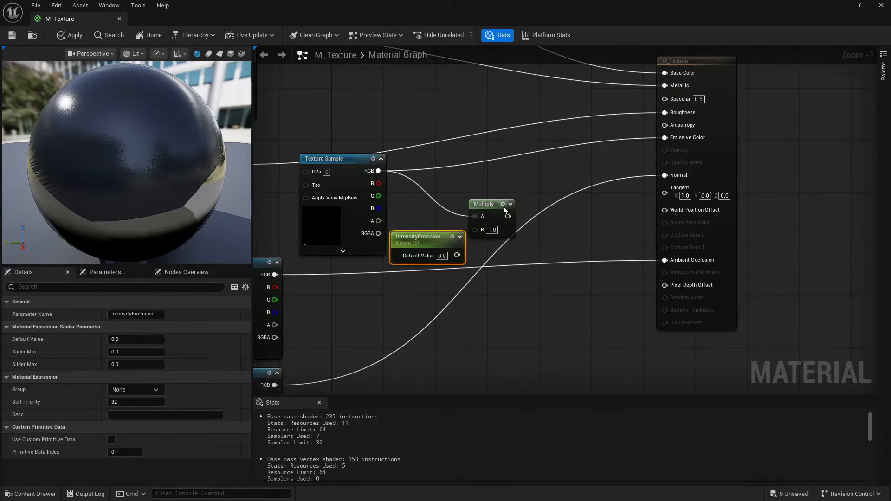
- Connect IntensityEmission to the Multiply node's B input and the Multiply output to Emissive Color
drag(504, 208, 532, 189)
drag(457, 255, 507, 217)
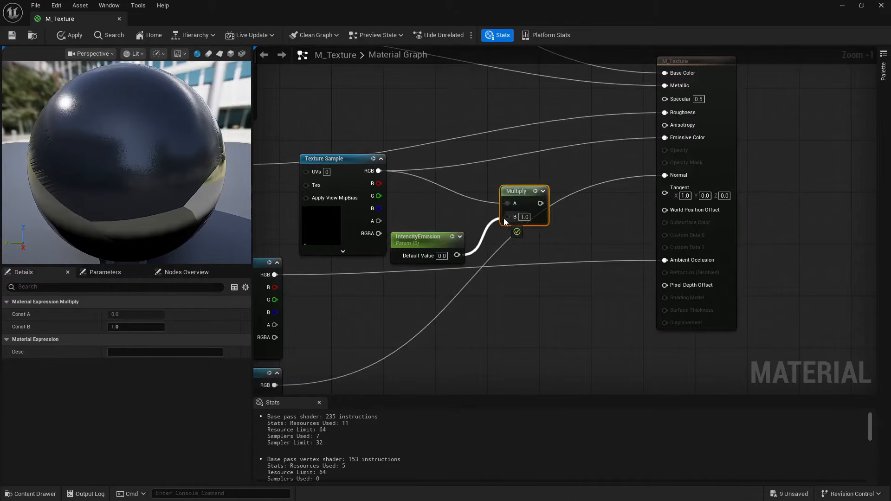
right_drag(558, 218, 498, 270)
drag(472, 252, 596, 187)
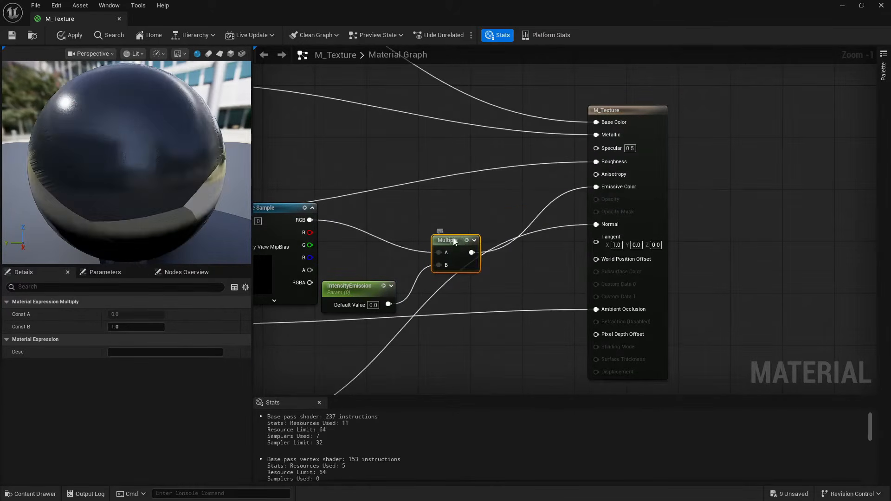
drag(456, 236, 442, 211)
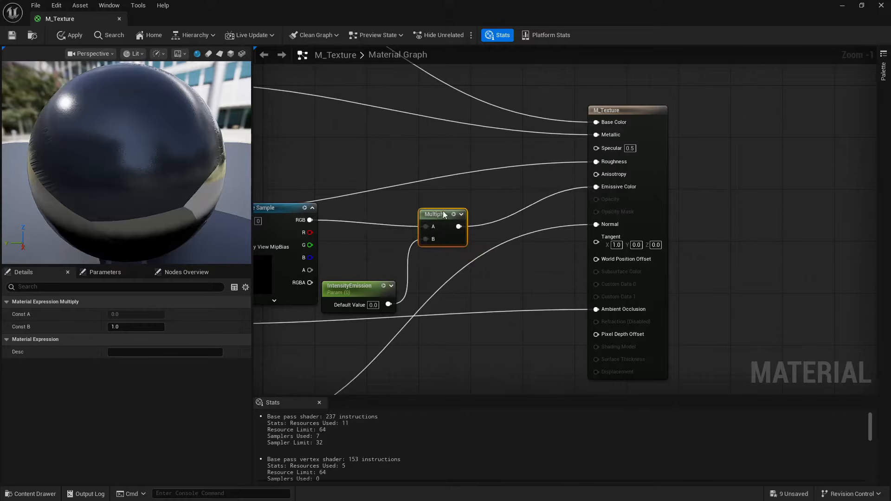
- Save M_Texture, check the mouse's indicator light in the level, and close the material
click(11, 37)
drag(184, 13, 481, 118)
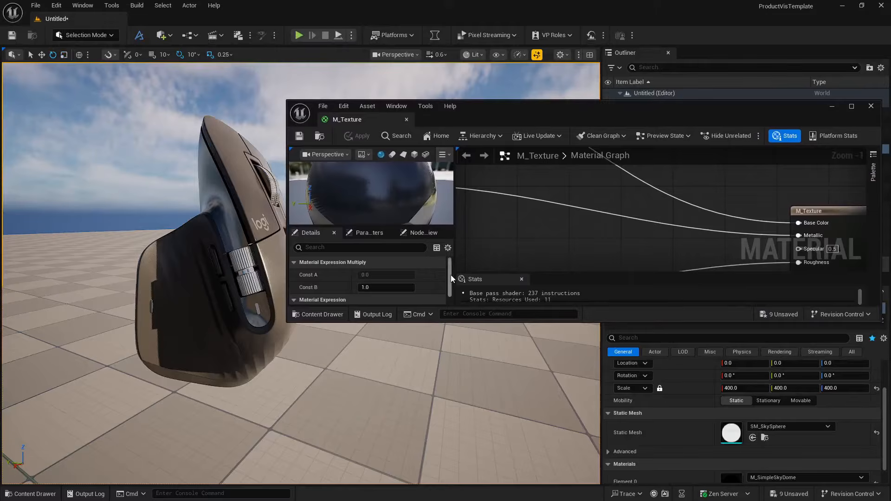
right_drag(661, 254, 619, 171)
right_drag(587, 240, 602, 172)
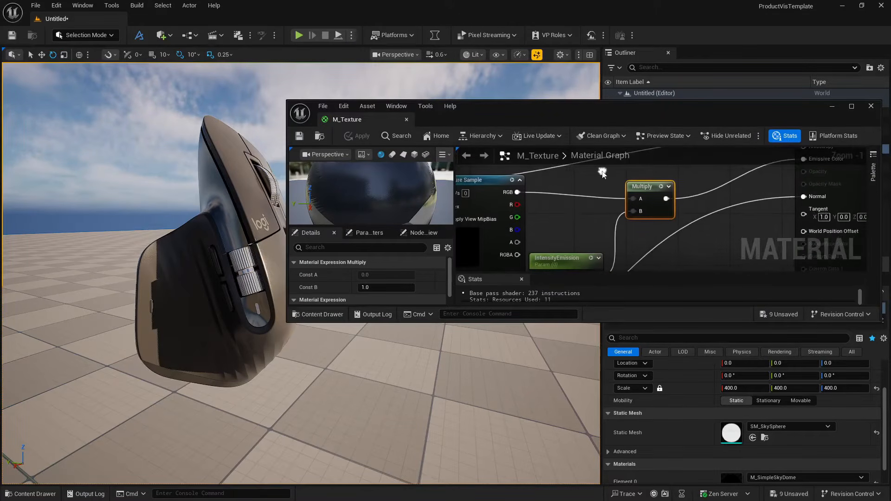
click(407, 119)
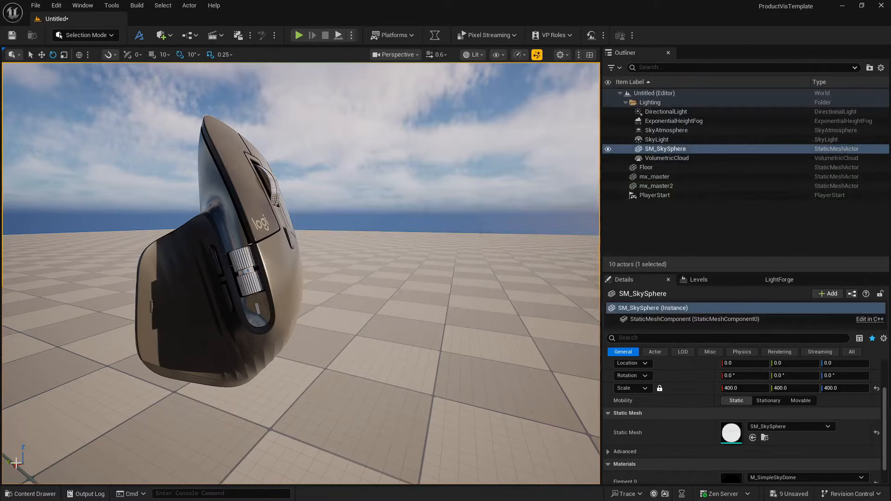
- Open the Mouse material instance, override IntensityEmission with 2.0, and save the instance
click(30, 492)
click(325, 349)
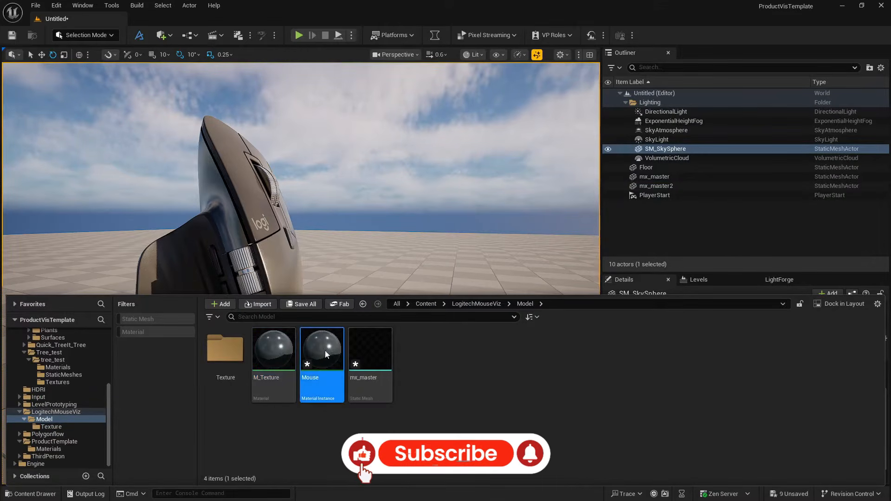
double_click(325, 350)
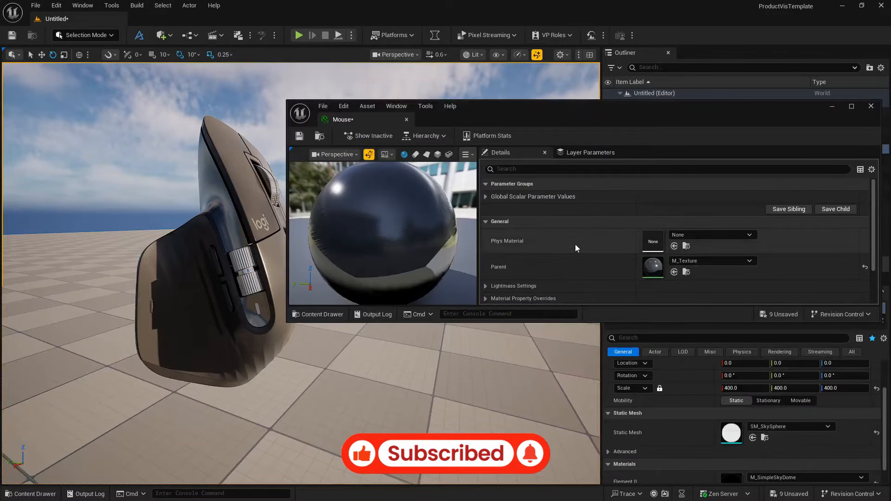
click(485, 196)
click(501, 209)
click(650, 210)
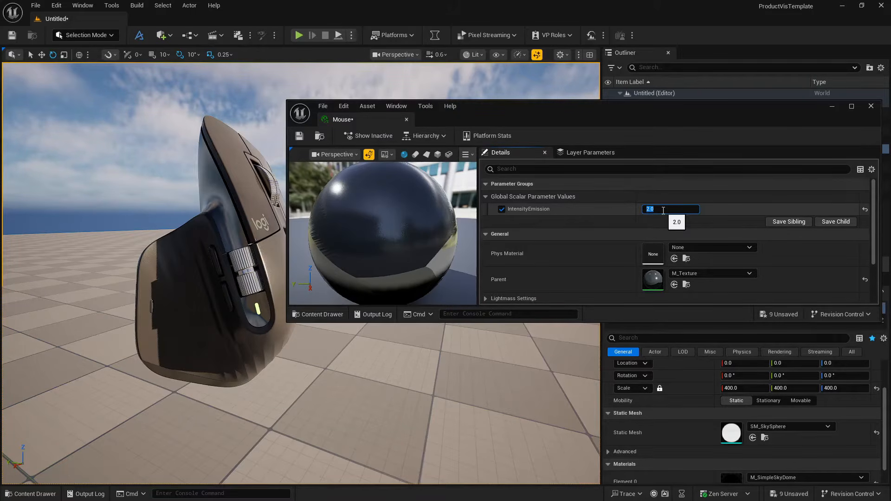
click(296, 138)
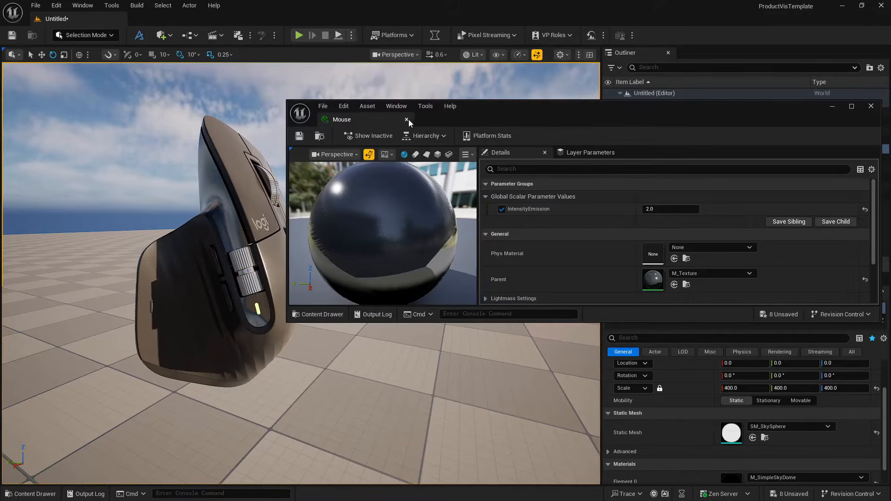
- Open the parent material M_Texture from the Mouse instance and maximize the editor window
scroll(551, 261, down, 3)
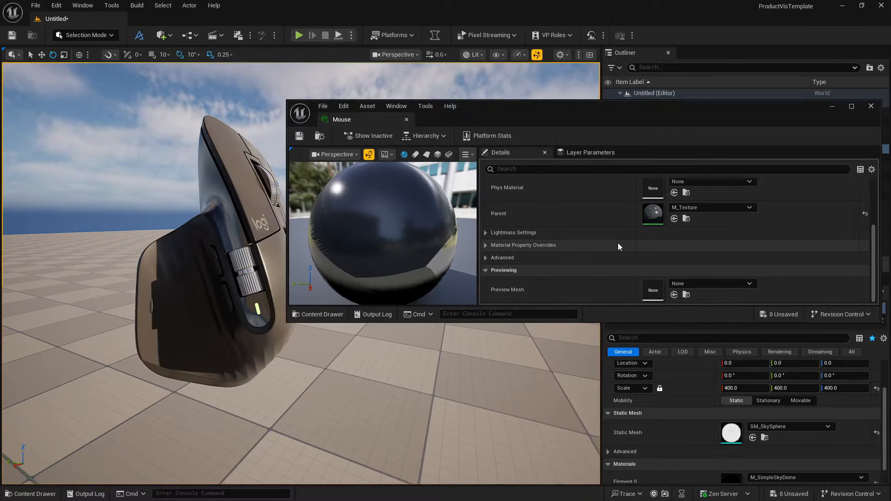
double_click(653, 214)
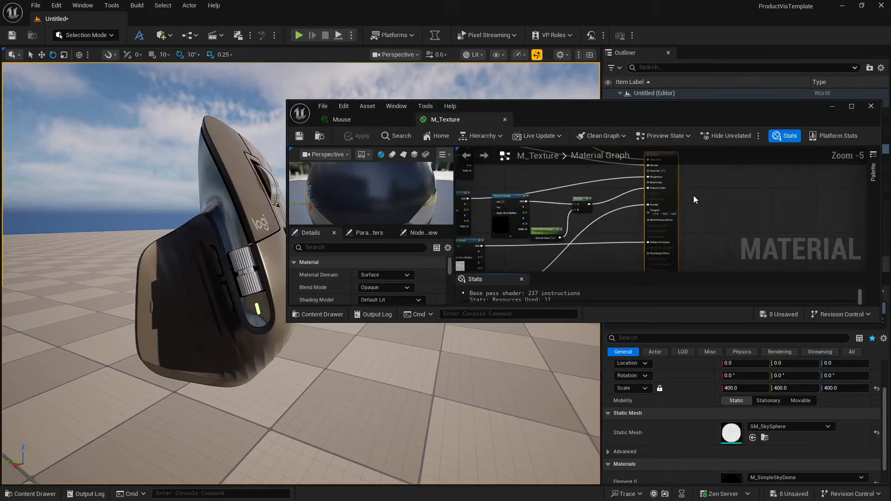
click(851, 106)
key(Home)
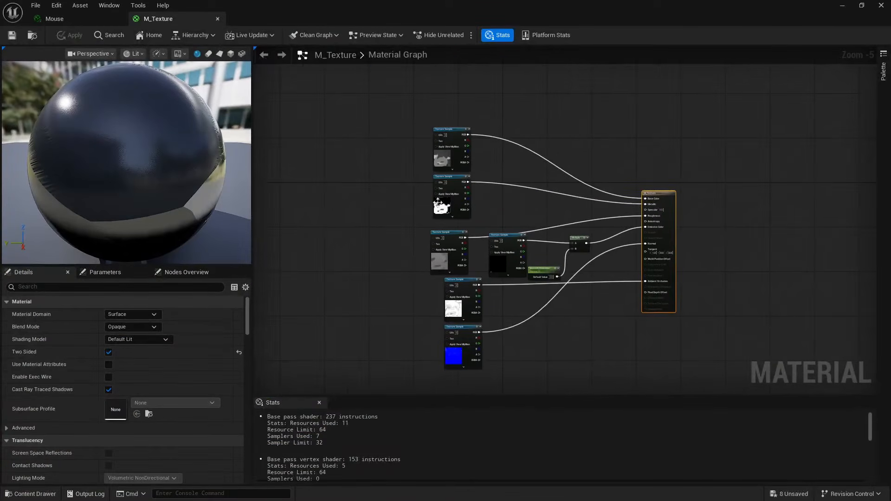
- Convert the mx_master_Logi_BaseColor Texture Sample to a parameter named Diffuse
scroll(445, 130, up, 4)
click(443, 133)
right_click(442, 134)
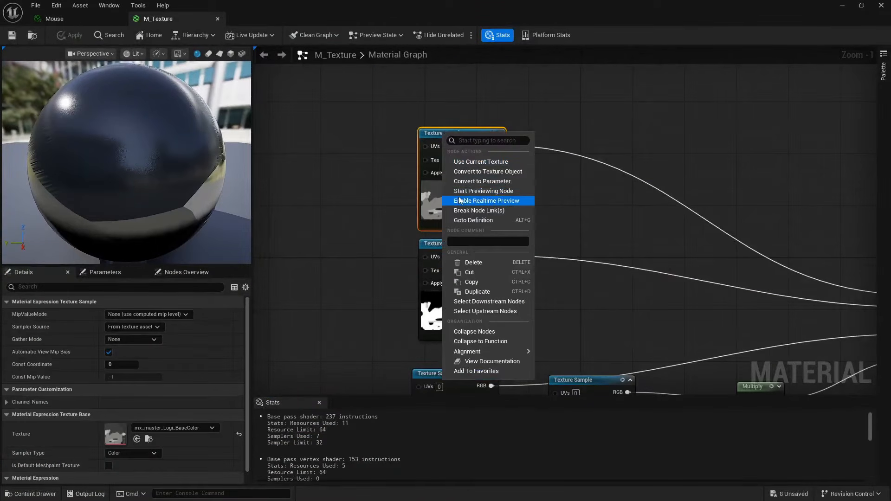
click(487, 181)
text(Diff)
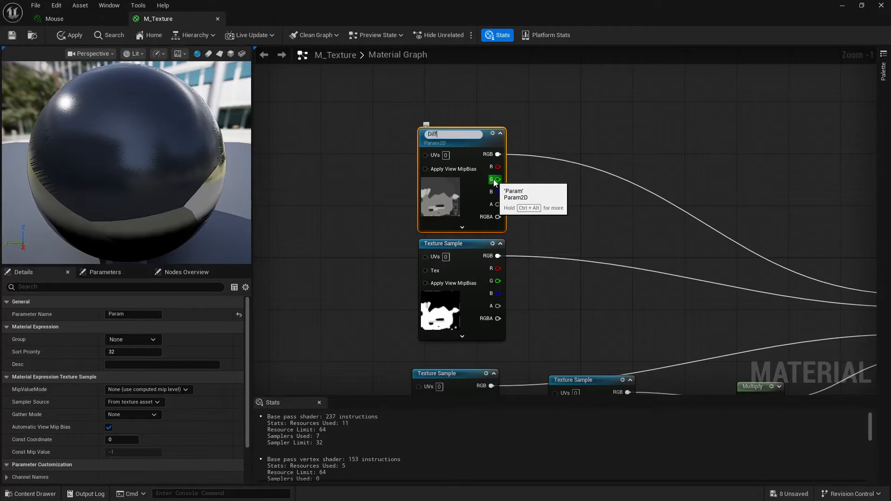
text(use)
key(Return)
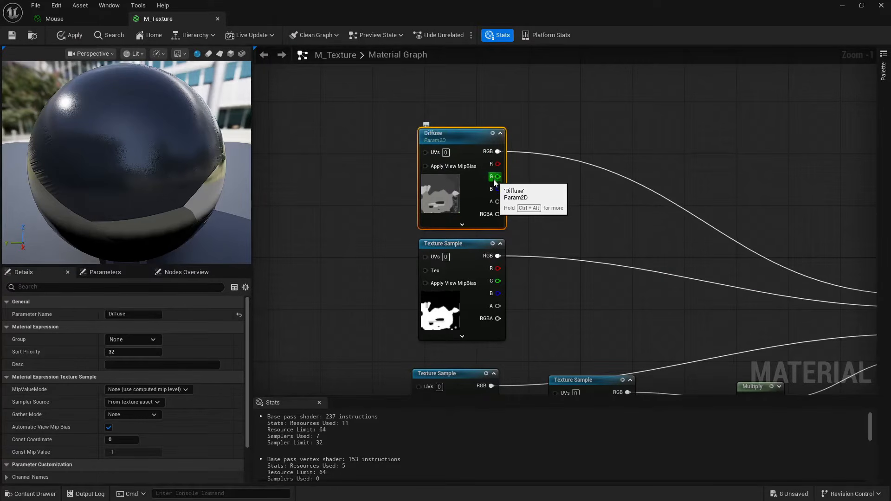
- Convert the mx_master_Logi_Metallic Texture Sample to a parameter named Metallic
right_click(443, 244)
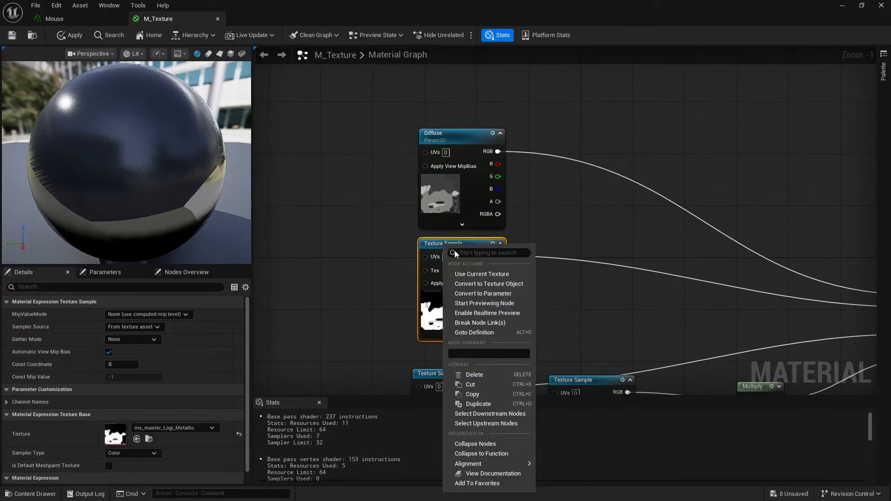
click(479, 294)
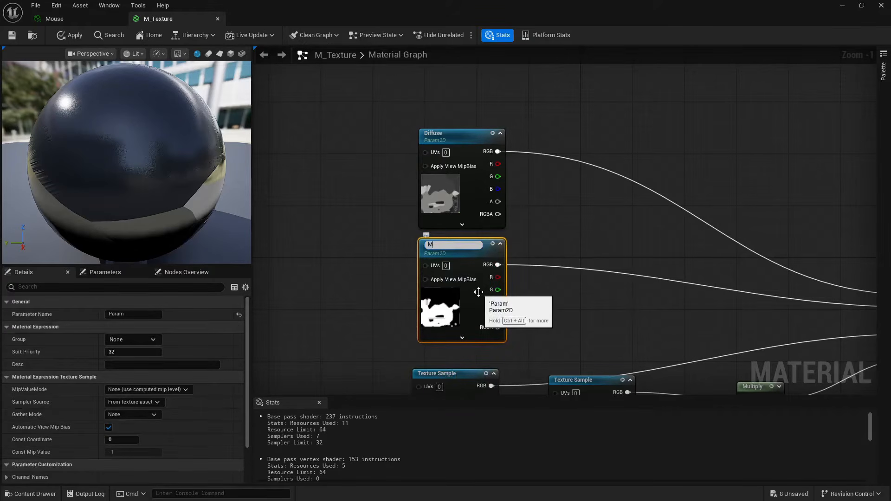
text(Metallic)
key(Return)
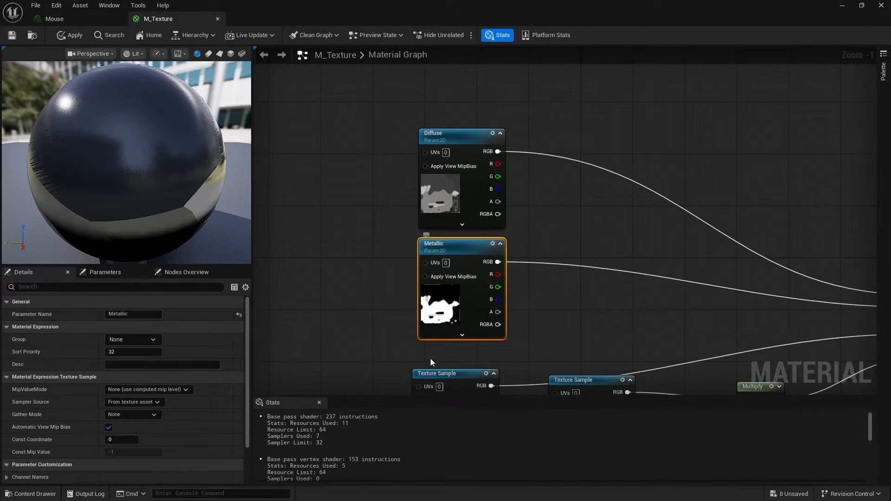
- Convert the mx_master_Logi_Roughness Texture Sample to a parameter named Roughness
right_drag(437, 390, 437, 236)
right_click(443, 225)
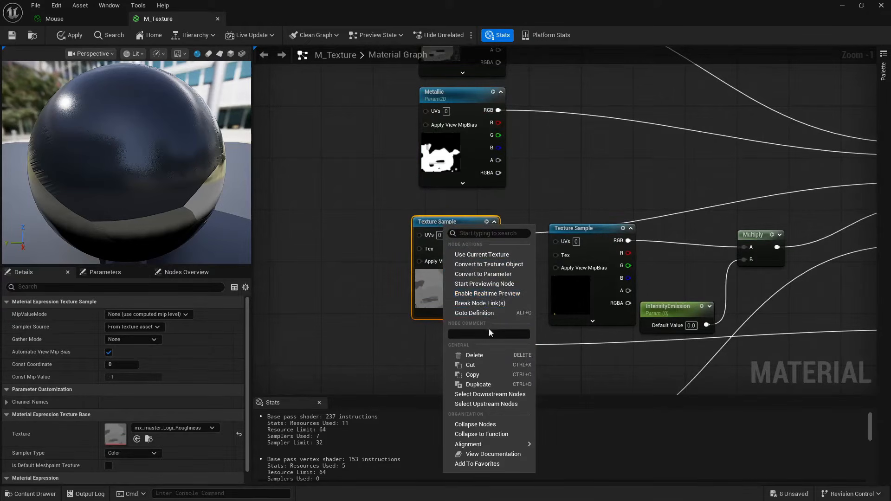
click(486, 274)
text(Rough)
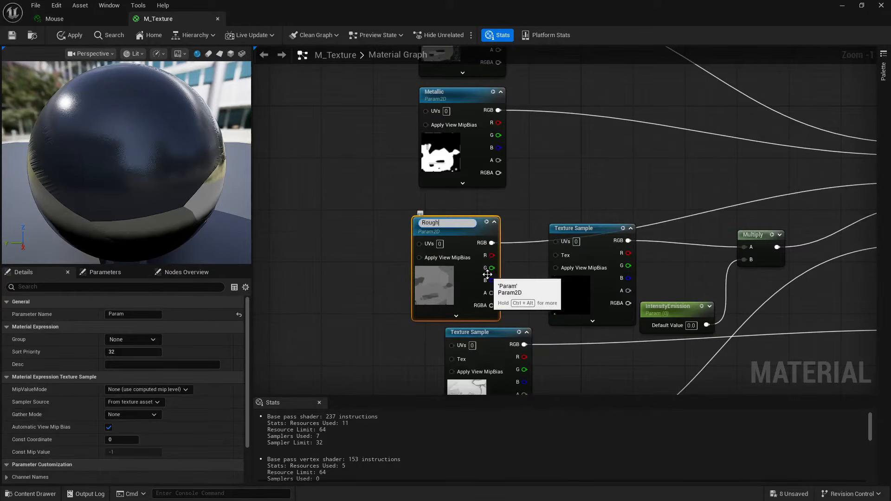
text(ness)
key(Return)
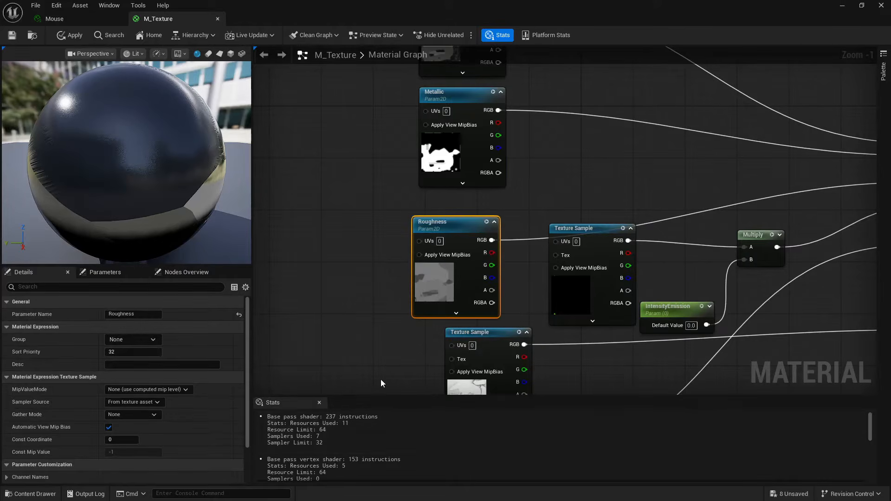
- Convert the mx_master_Logi_AO Texture Sample to a parameter named AO
right_drag(380, 369, 358, 237)
click(455, 205)
right_click(453, 205)
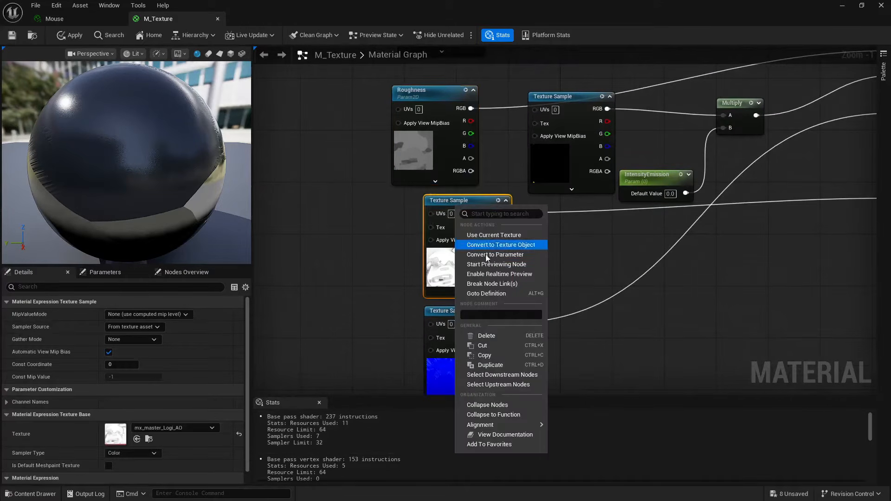
click(501, 255)
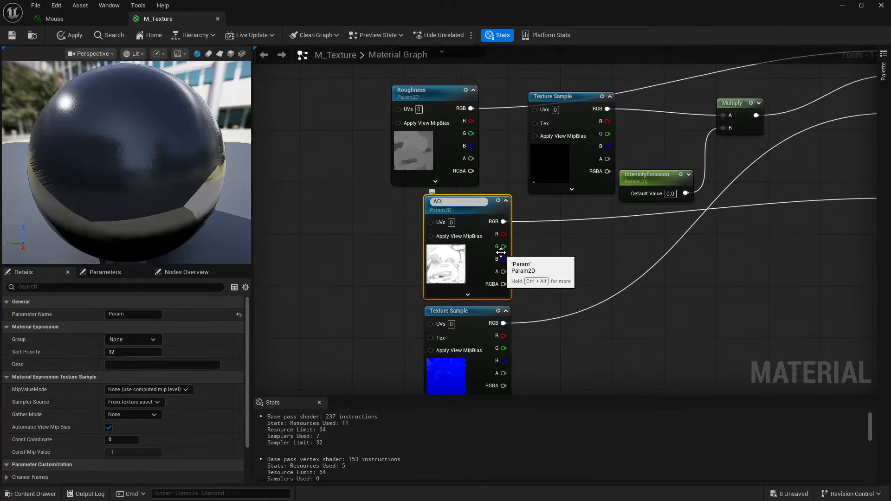
text(AO)
key(Return)
- Convert the mx_master_Logi_Normal Texture Sample to a parameter named Normal
right_drag(360, 316, 343, 226)
right_click(429, 220)
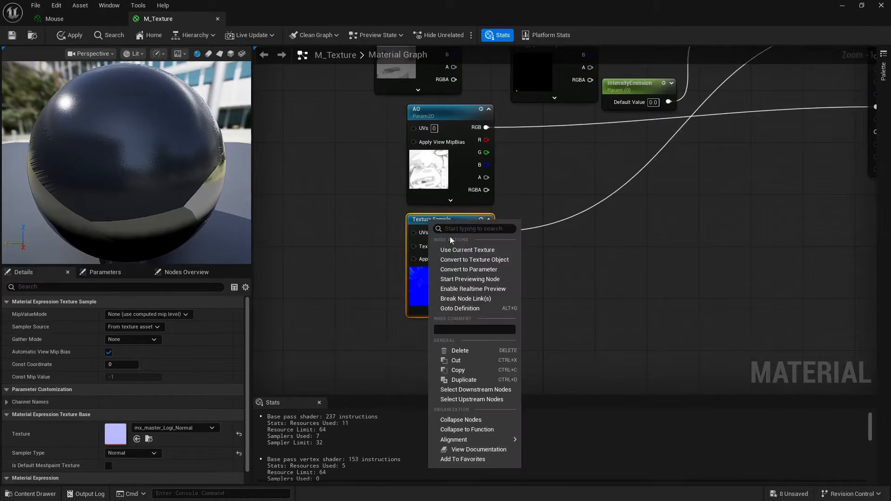
click(469, 269)
text(Norma)
key(Return)
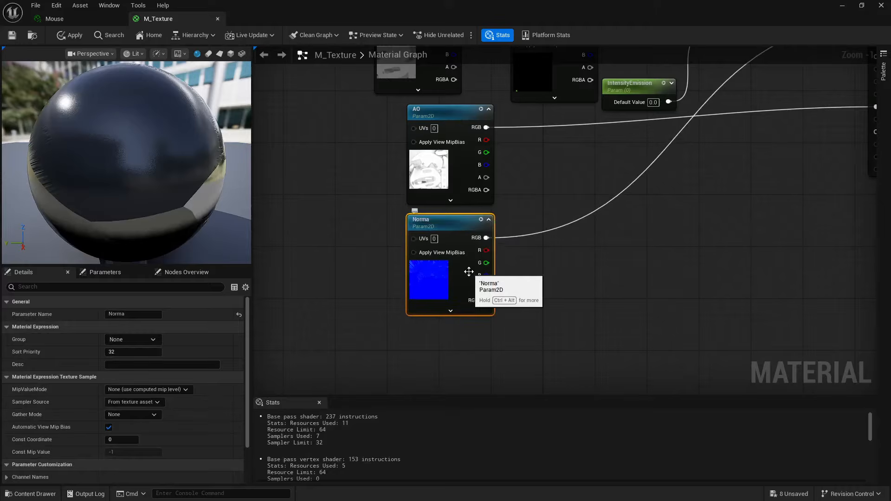
double_click(430, 227)
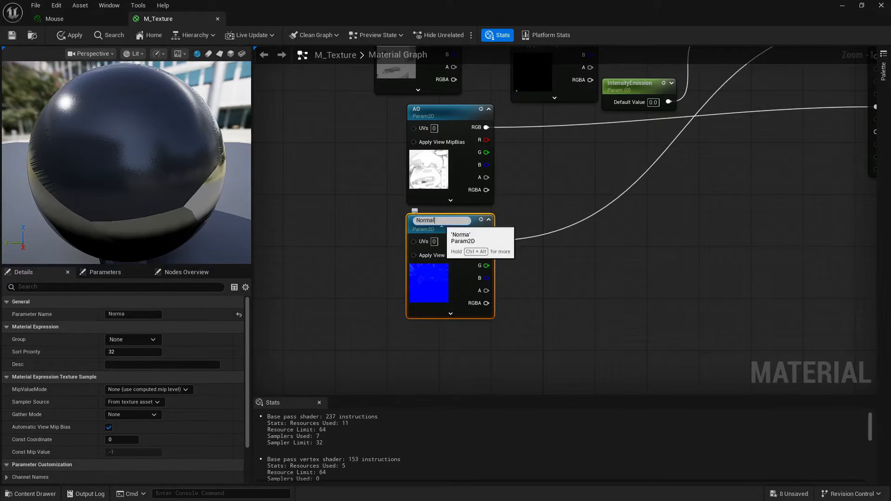
key(Return)
- Convert the mx_master_Logi_Emit Texture Sample feeding the Multiply node to a parameter named Emission
right_drag(535, 181, 482, 324)
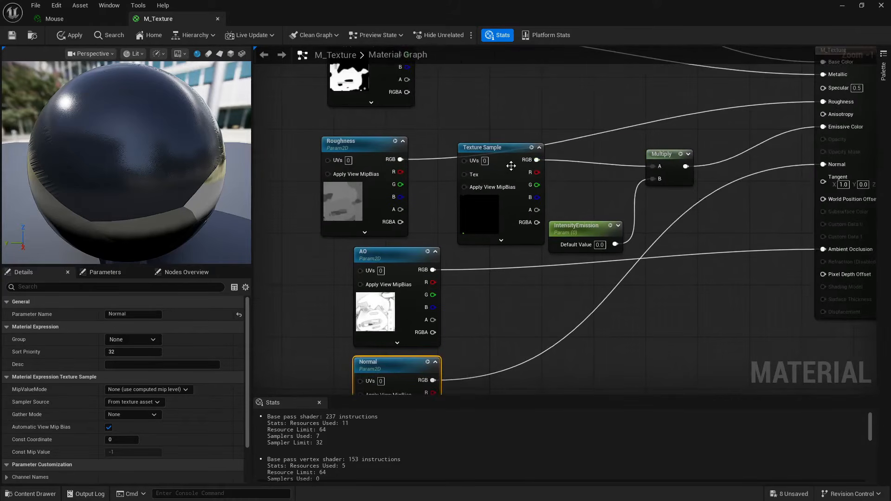
right_click(492, 149)
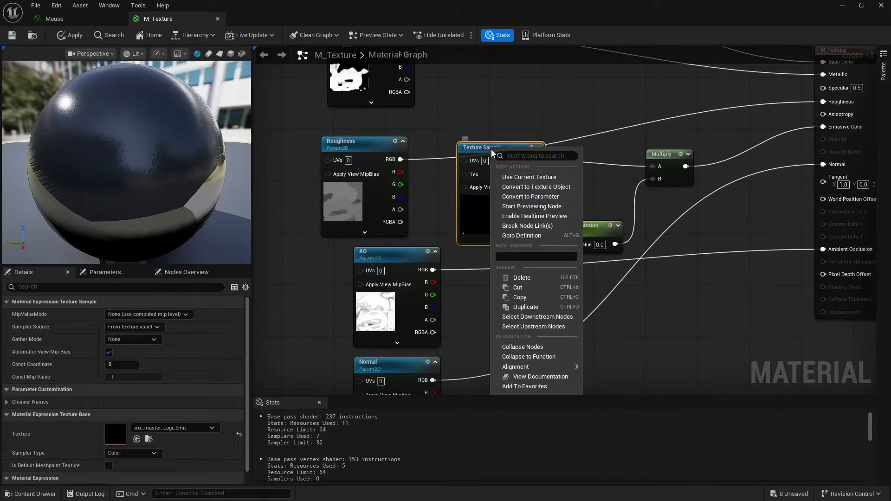
click(527, 196)
text(Em)
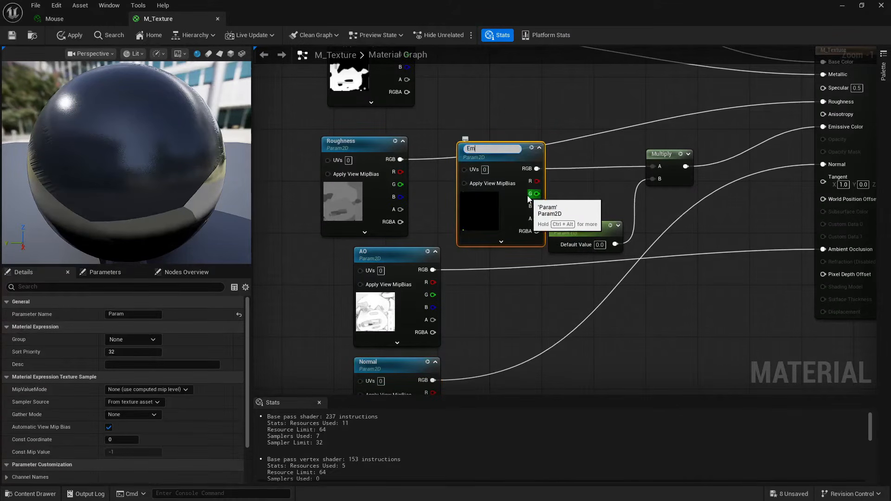
text(ission)
key(Return)
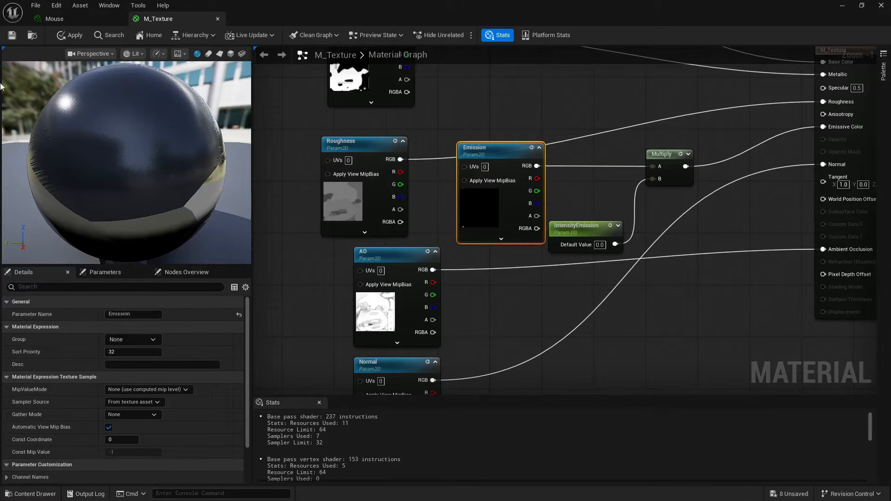
- Save and close the M_Texture material, and review the Mouse instance's Global Texture Parameter Values before closing it
click(11, 38)
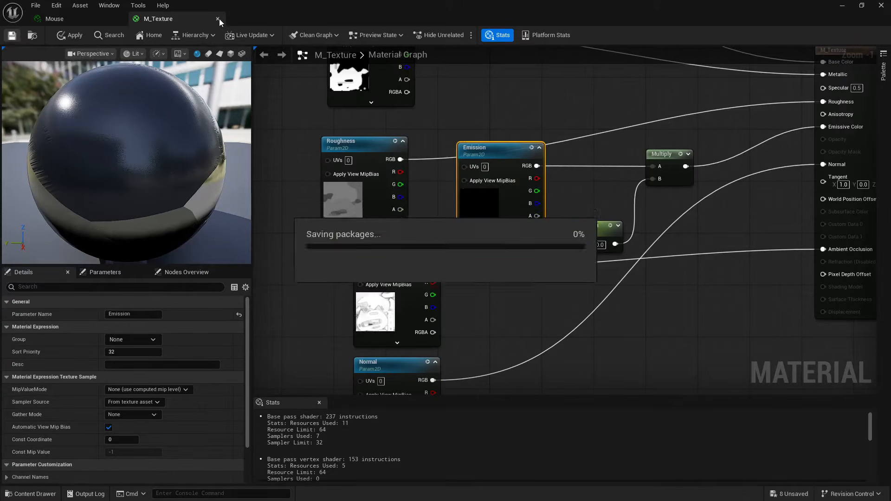
click(217, 19)
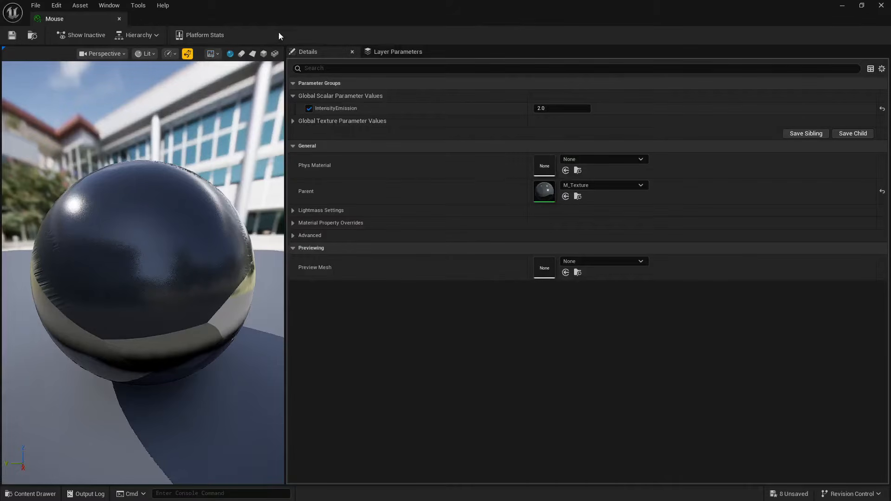
click(293, 121)
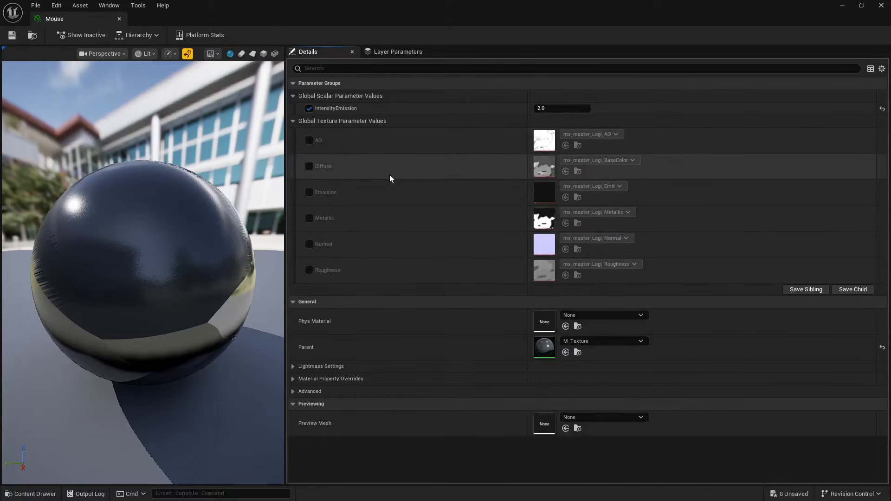
click(119, 19)
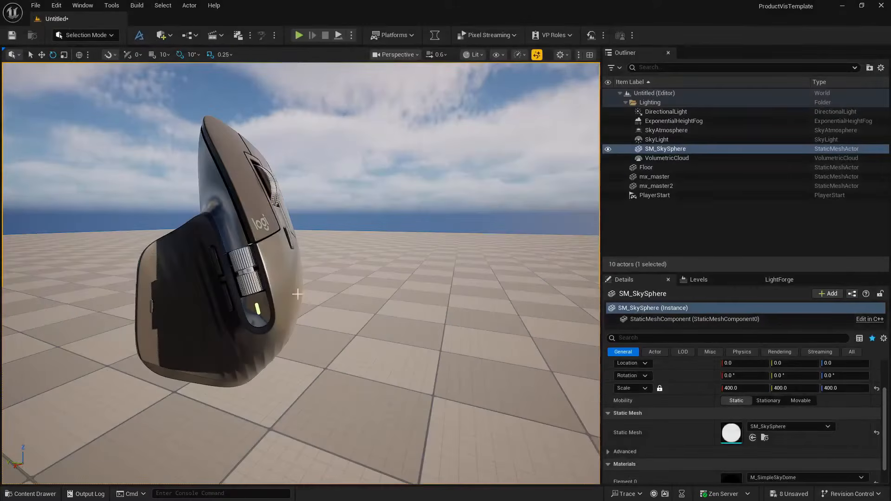
key(d)
right_drag(377, 270, 526, 245)
key(s)
key(a)
key(w)
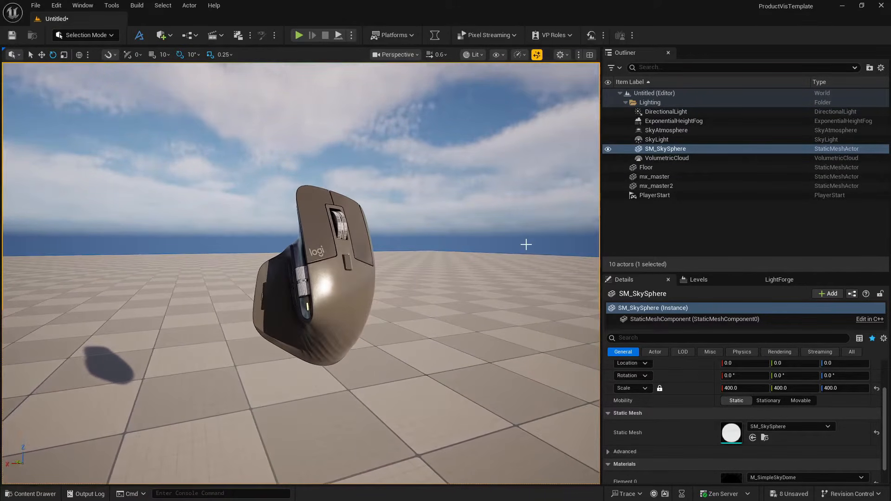
click(652, 112)
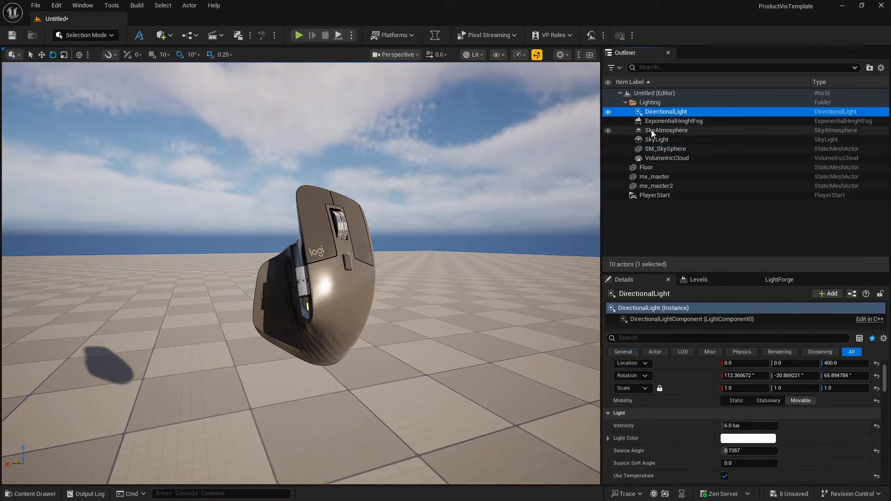
shift+click(658, 159)
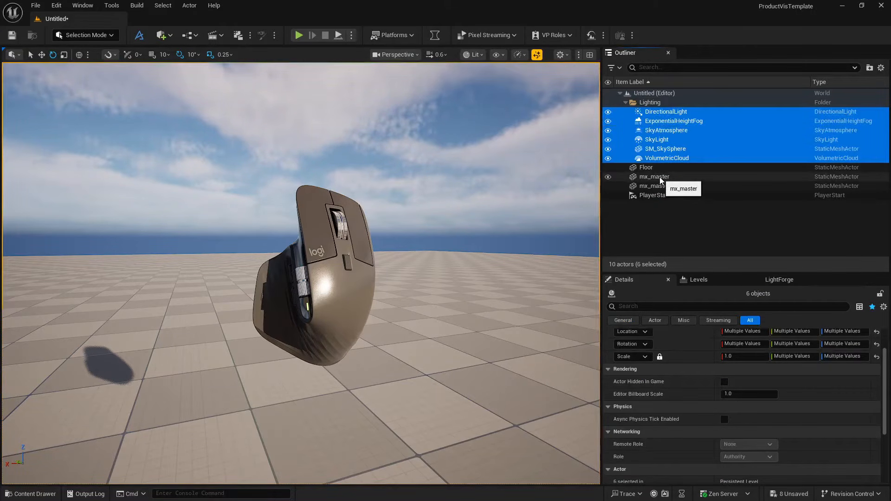
ctrl+click(657, 169)
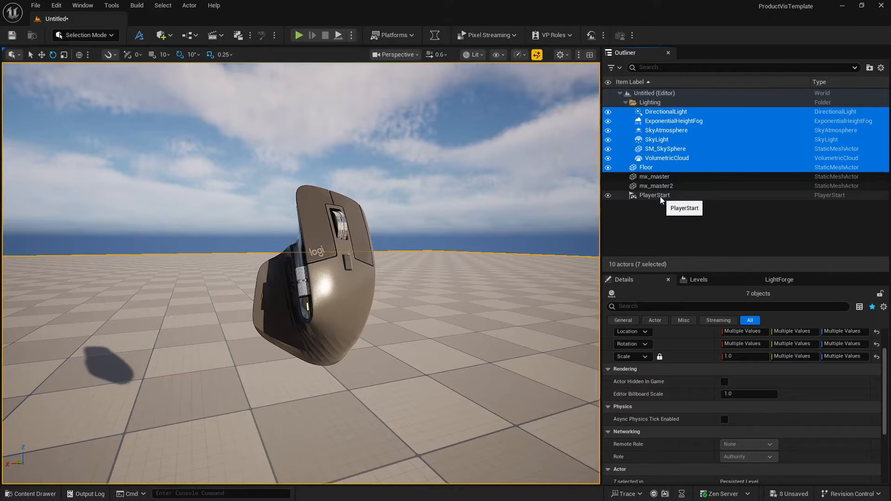
- Check which actor holds the visible mouse by toggling mx_master2's visibility, and delete the empty mx_master actor
click(656, 185)
click(607, 187)
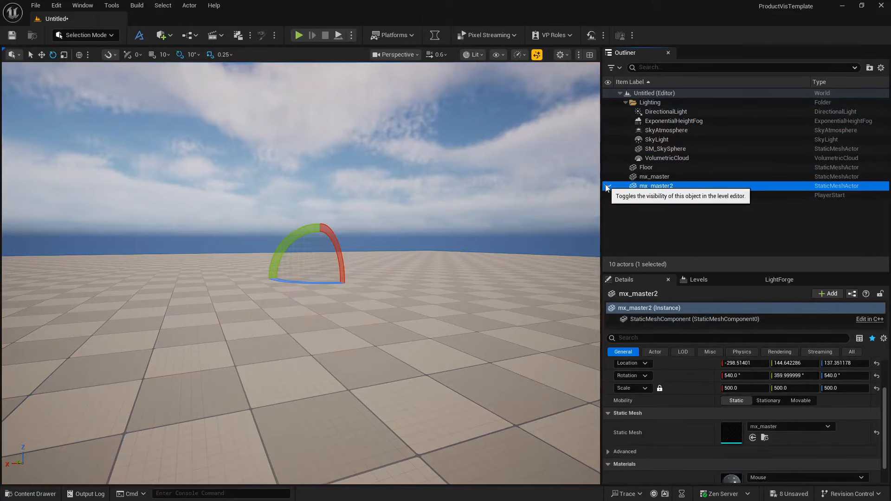
click(607, 187)
click(609, 178)
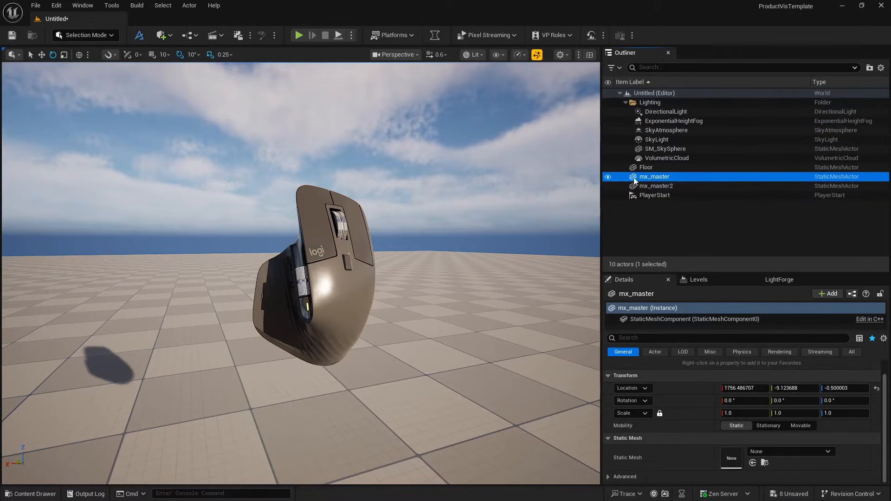
click(648, 177)
key(Return)
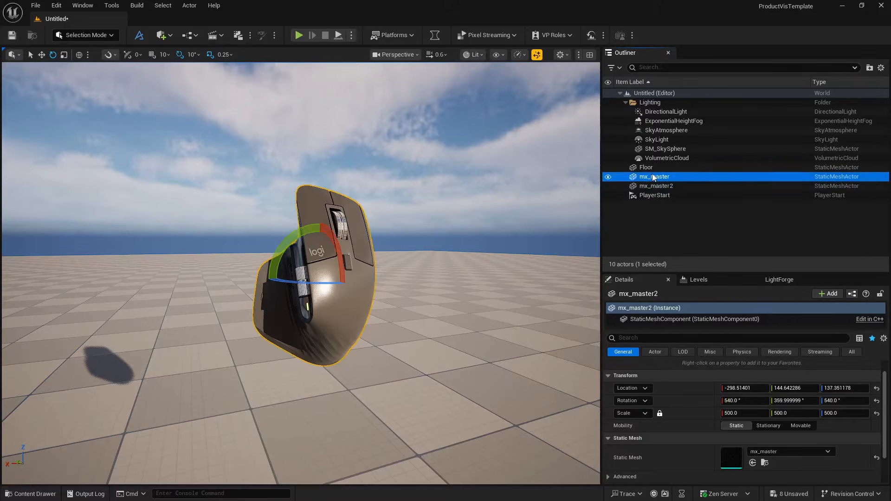
key(Delete)
- Delete PlayerStart, Floor and every actor in the Lighting folder, keeping only mx_master2, and switch the viewport to Unlit
click(651, 185)
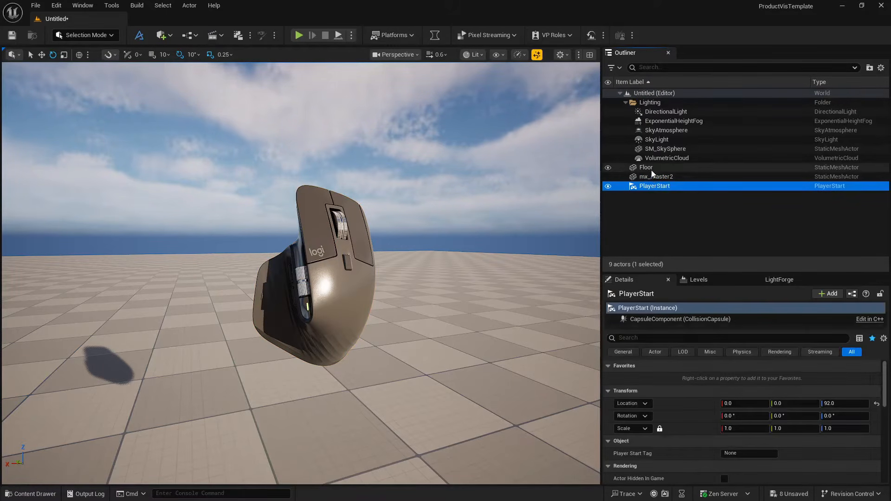
ctrl+click(651, 168)
ctrl+click(655, 148)
ctrl+click(655, 155)
ctrl+click(655, 139)
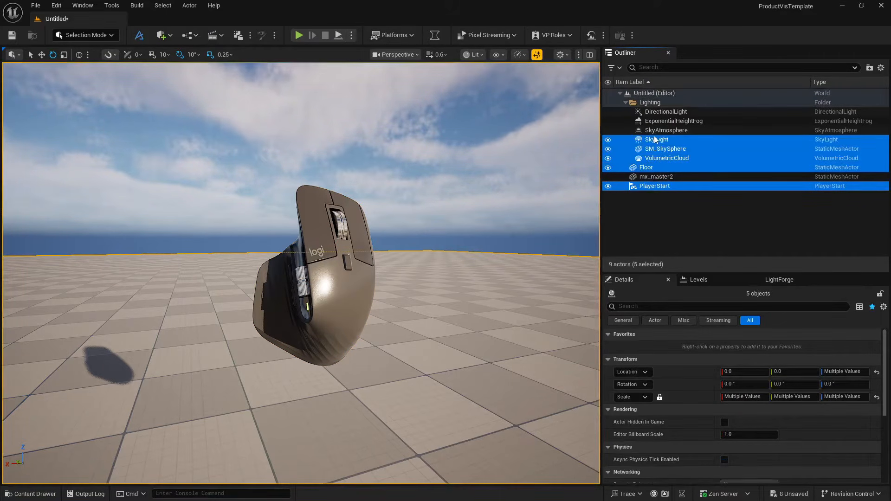
ctrl+click(656, 130)
ctrl+click(656, 121)
ctrl+click(656, 113)
key(Delete)
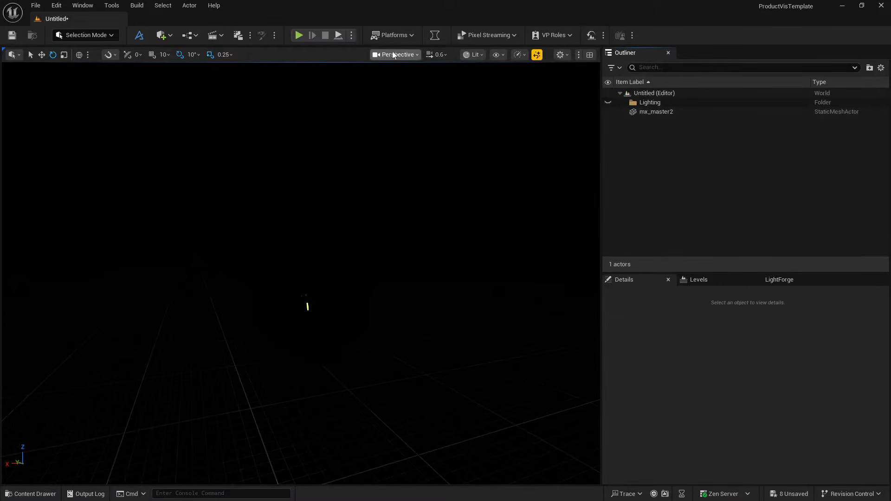
click(473, 55)
click(491, 100)
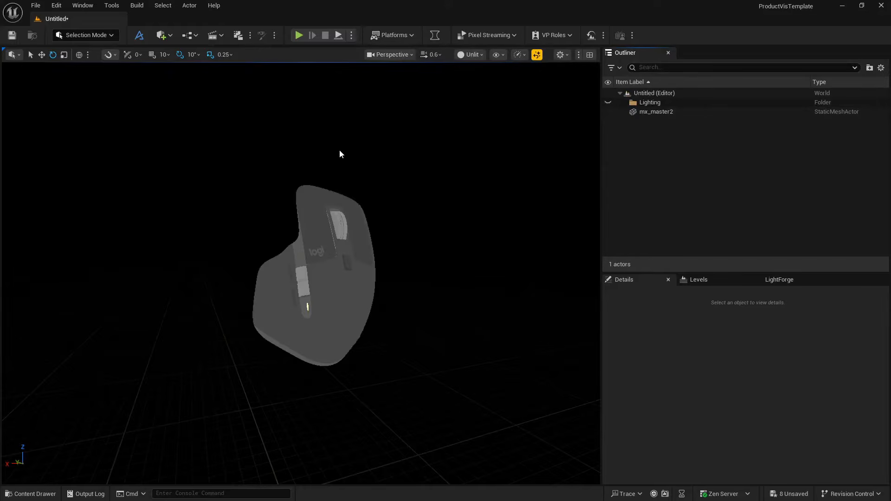
- Start saving the current level under a new name and create a folder named Level inside LogitechMouseViz
click(36, 5)
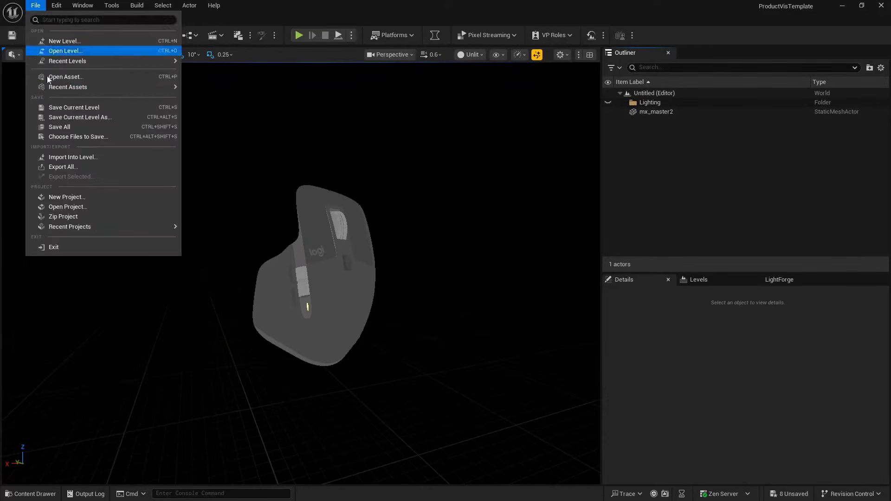
click(55, 122)
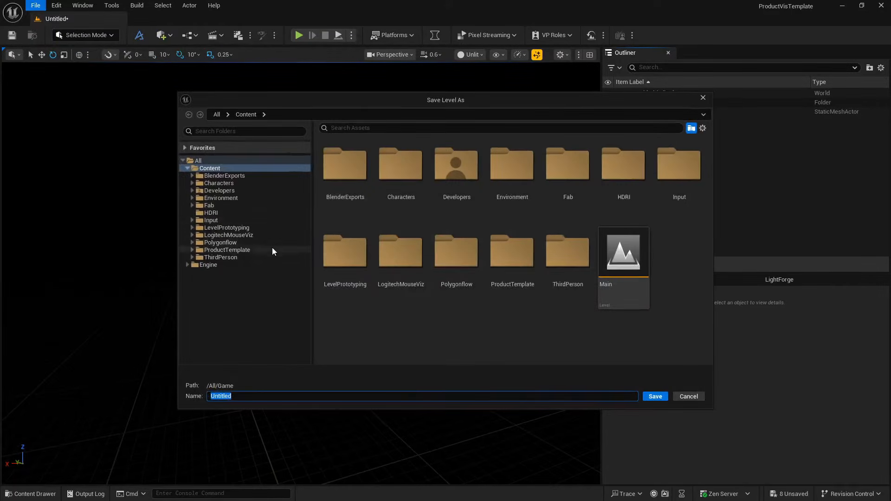
click(242, 236)
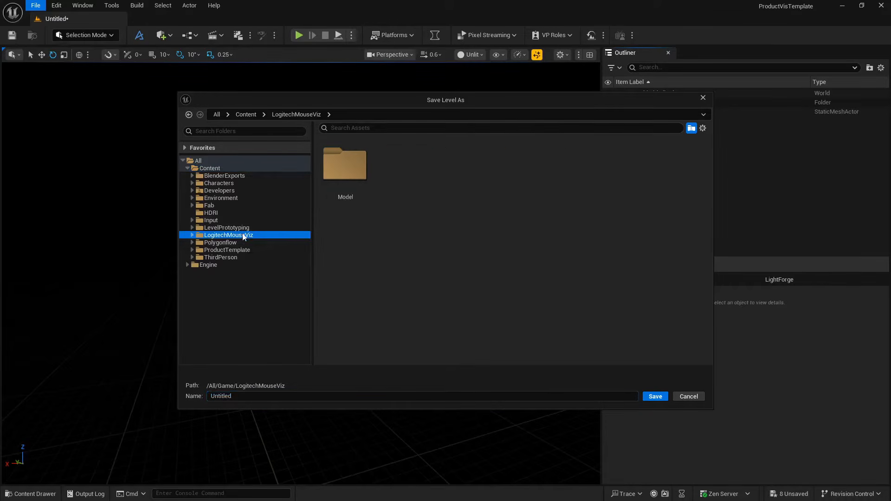
right_click(412, 223)
click(442, 243)
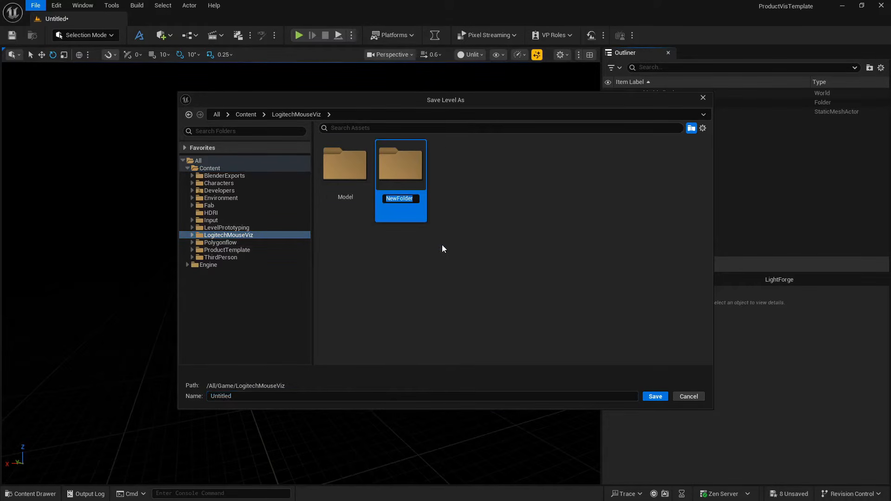
text(Level)
key(Return)
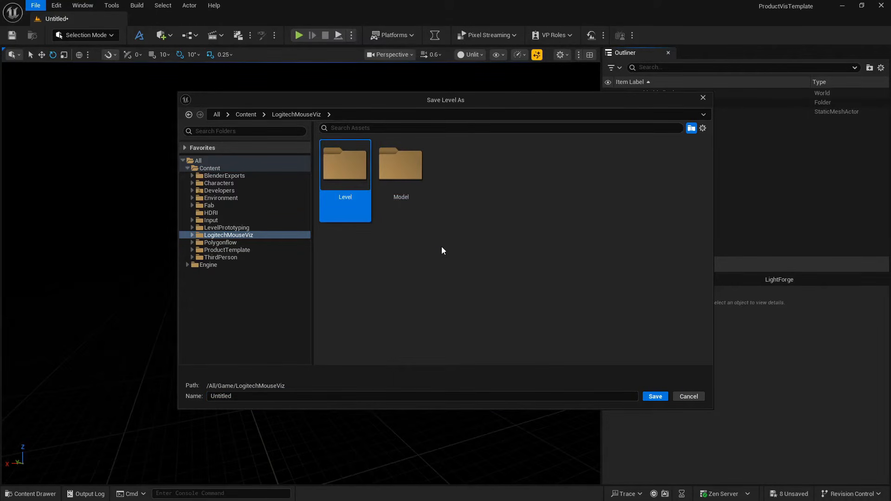
- Save the level as LogitechViz in the LogitechMouseViz/Level folder
double_click(326, 160)
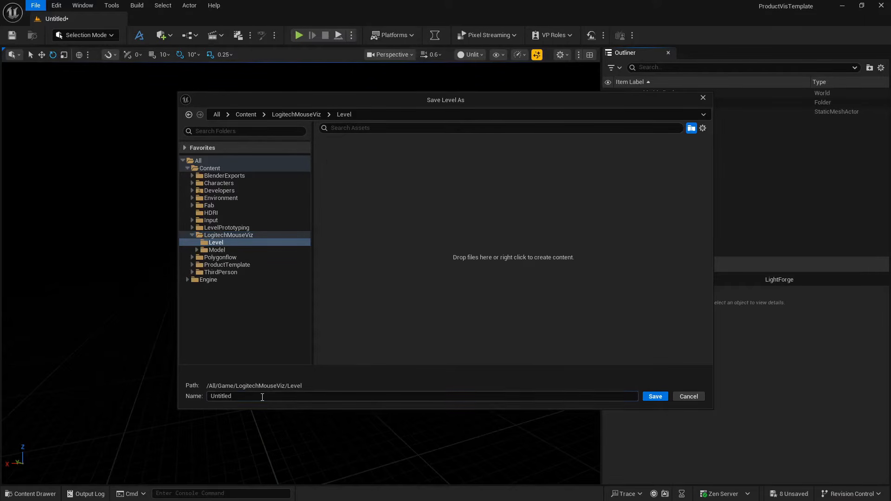
text(LogitechViz)
key(Return)
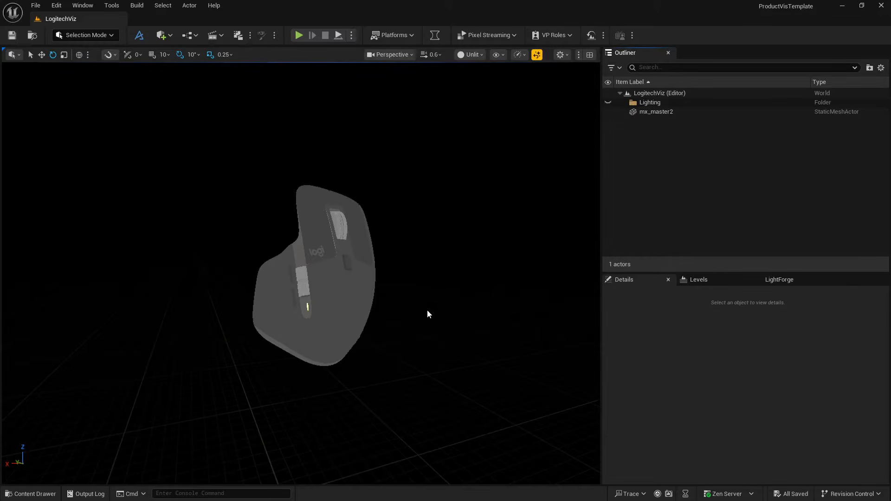
- Add a Post Process Volume to the level and move it down below the mouse model
click(162, 37)
mouse_move(211, 203)
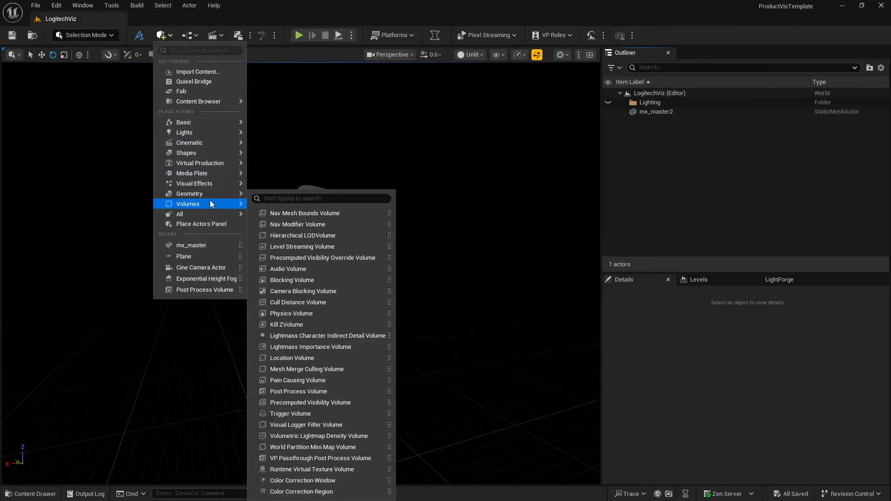
mouse_move(219, 181)
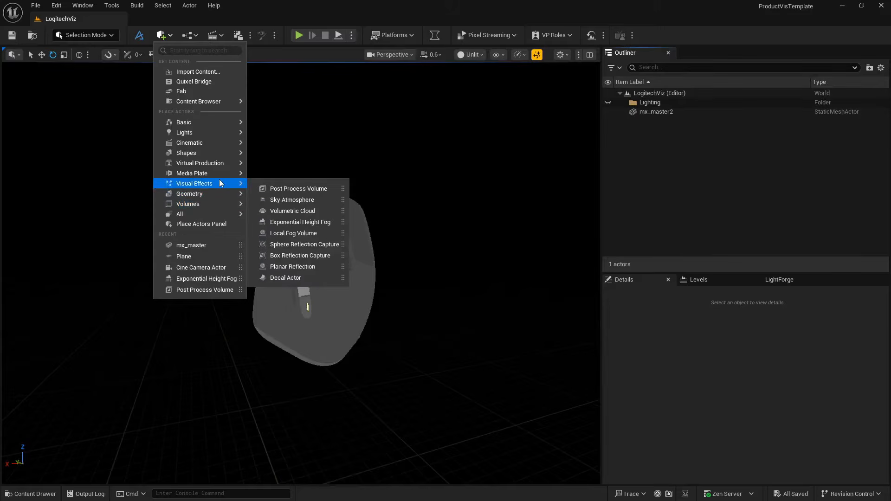
click(279, 190)
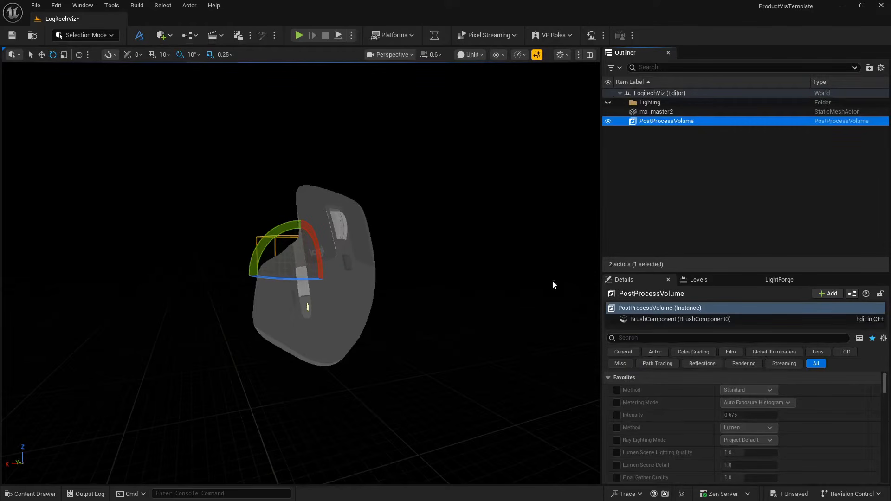
key(w)
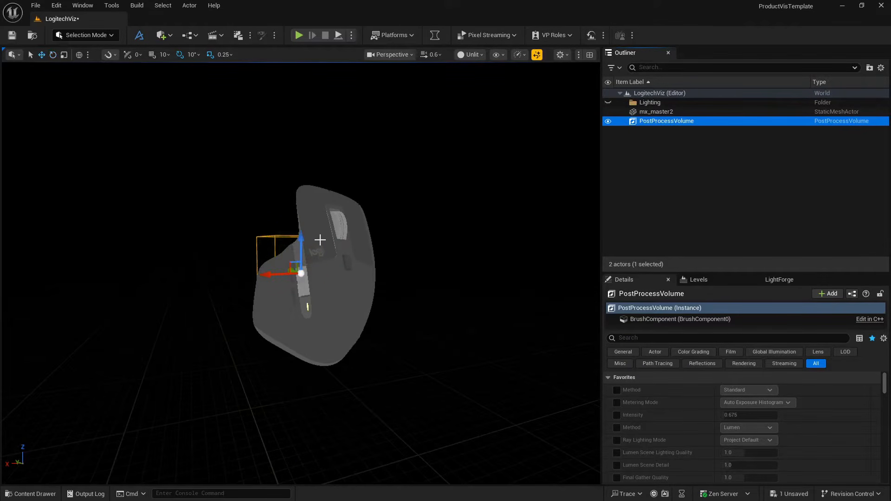
drag(304, 251, 328, 427)
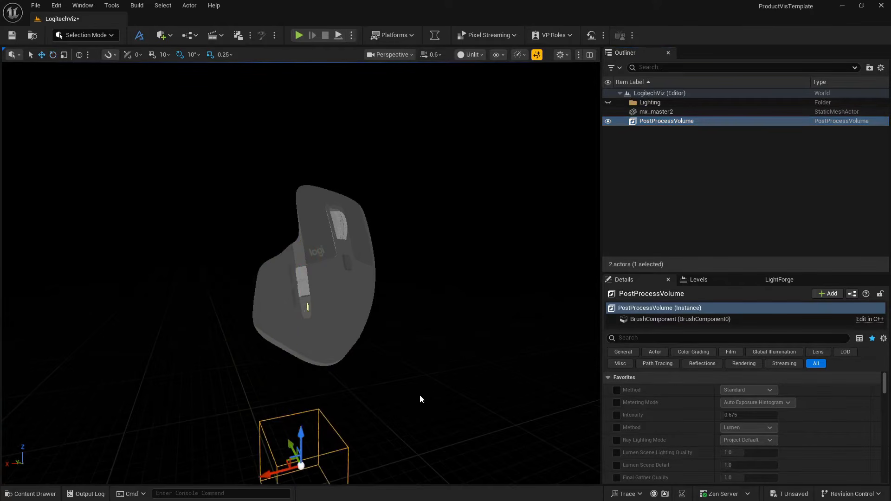
right_drag(420, 394, 389, 385)
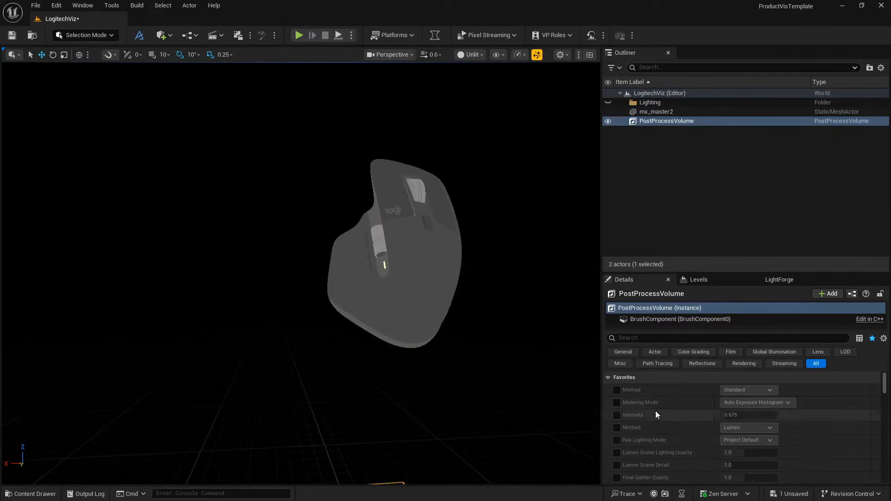
- Search the PostProcessVolume's details for the Infinite Extent (Unbound) option, then clear the search
click(647, 342)
text(in)
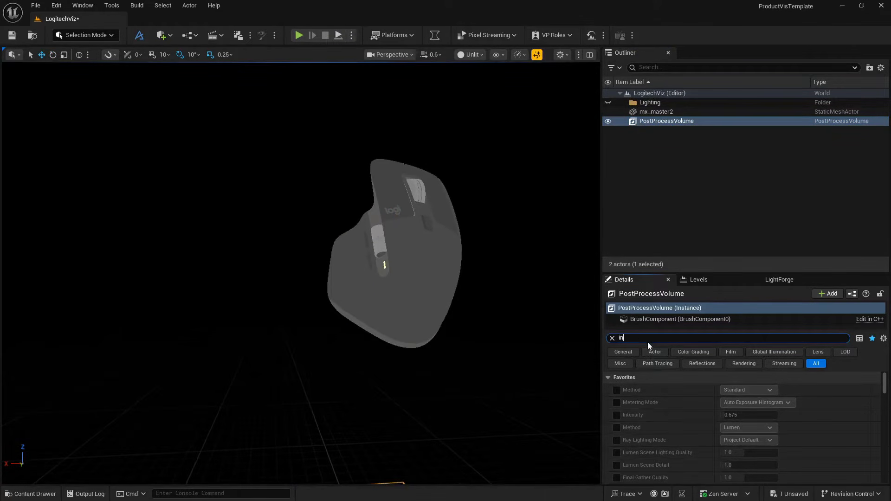
text(fini)
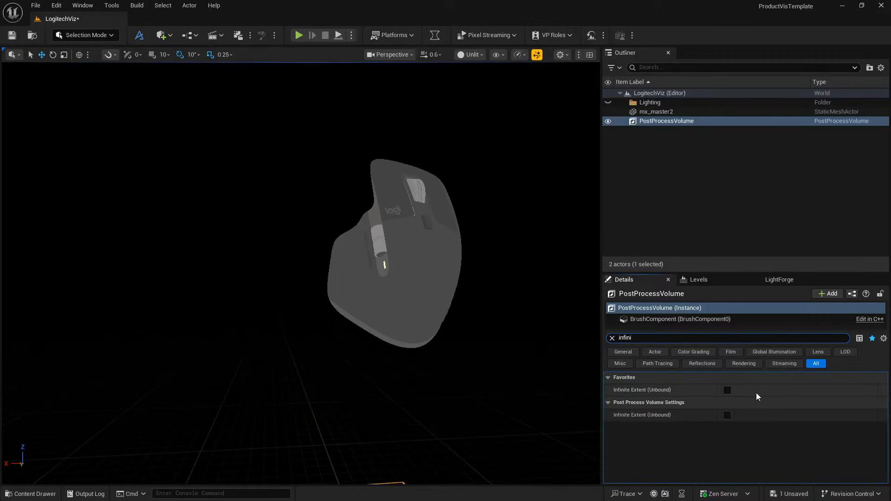
click(612, 338)
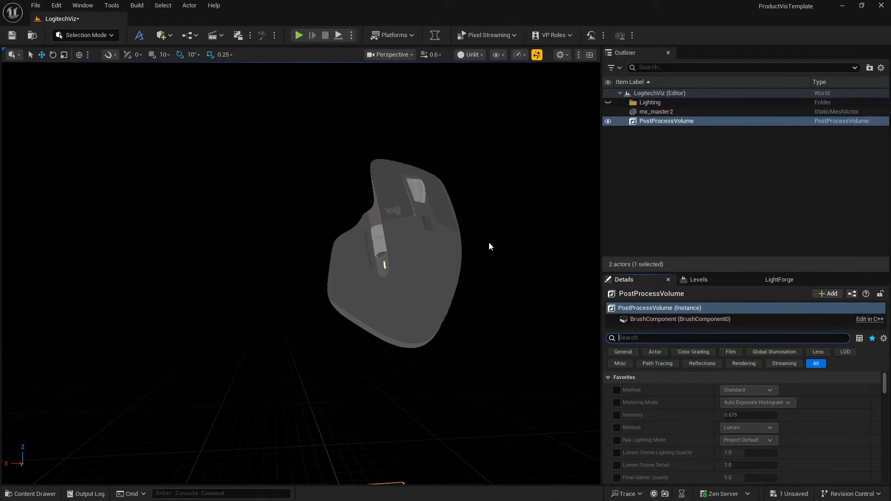
- Create a sky light, directional light, sky atmosphere, volumetric cloud and height fog with the Env. Light Mixer
click(83, 6)
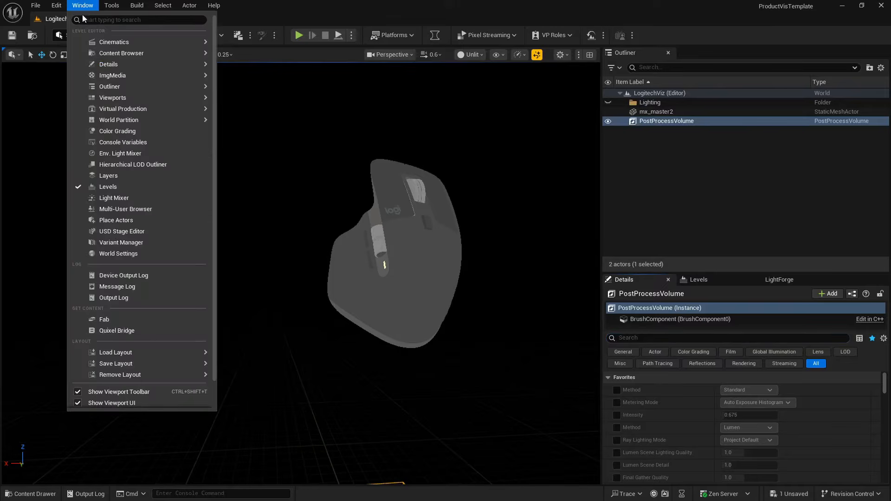
click(128, 154)
click(260, 328)
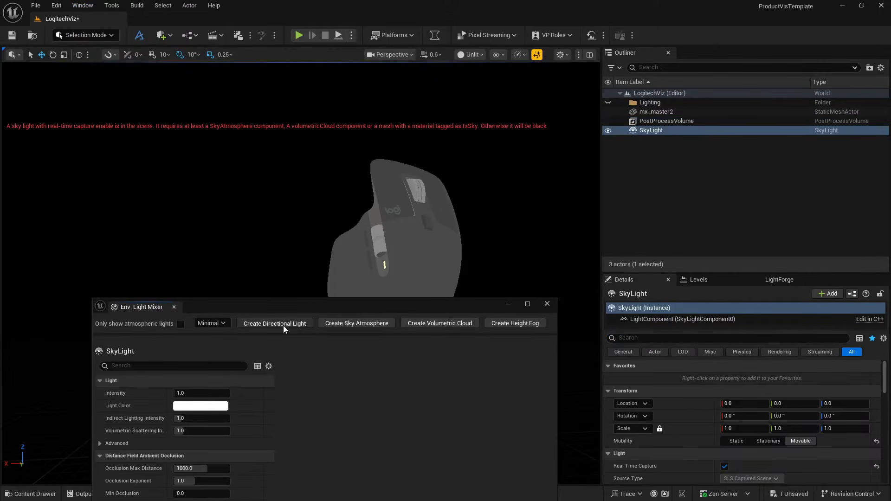
click(283, 325)
click(301, 324)
click(310, 324)
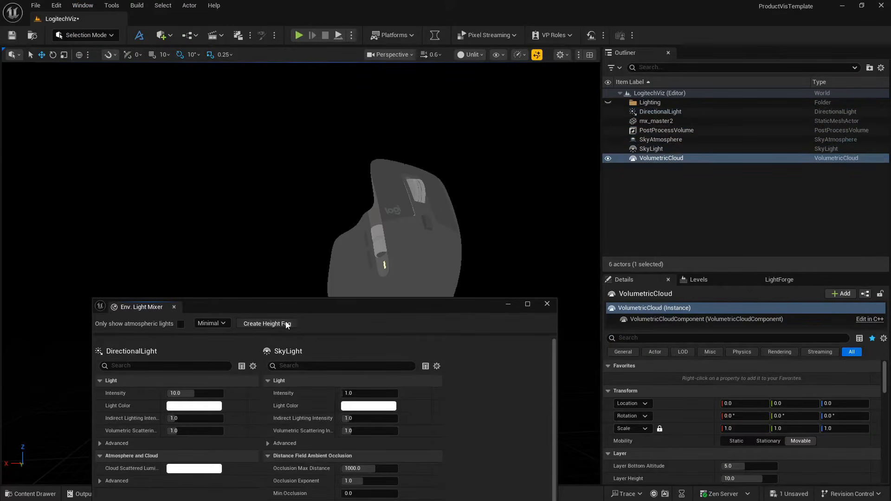
click(287, 324)
click(547, 304)
- Switch the viewport to Lit mode and view the mouse from farther away under the sky lighting
click(478, 55)
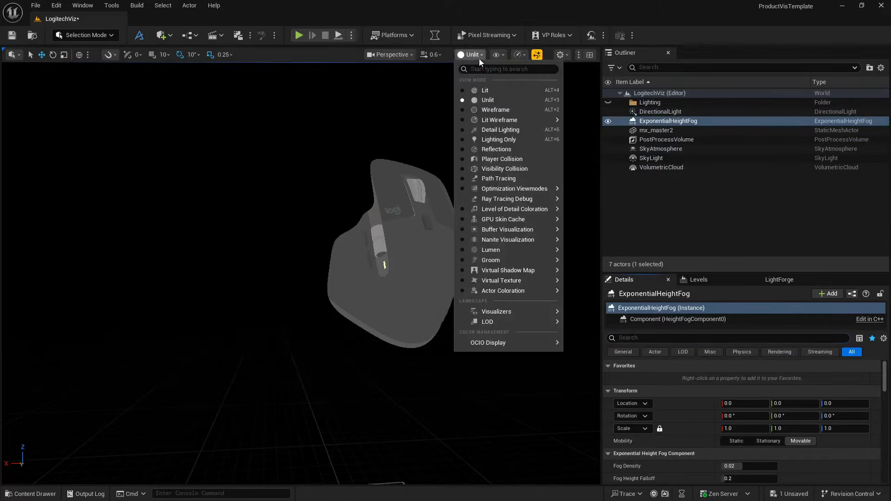
click(475, 91)
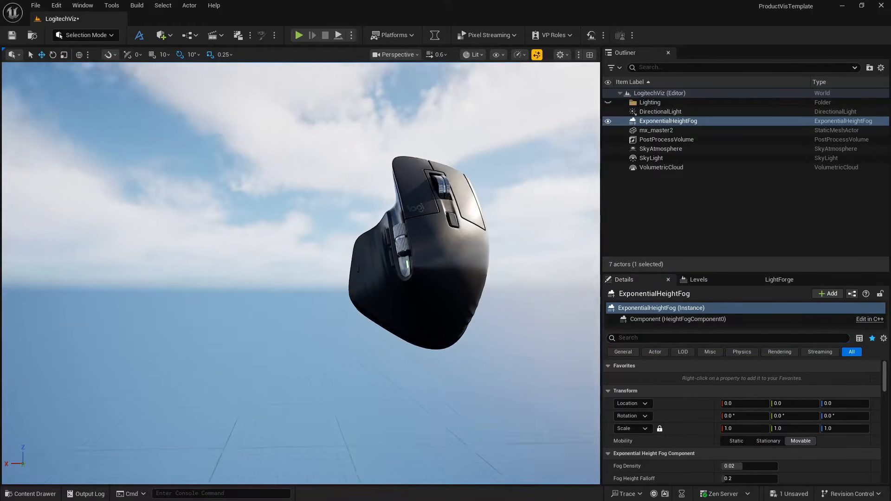
key(d)
right_drag(468, 260, 455, 260)
key(s)
key(e)
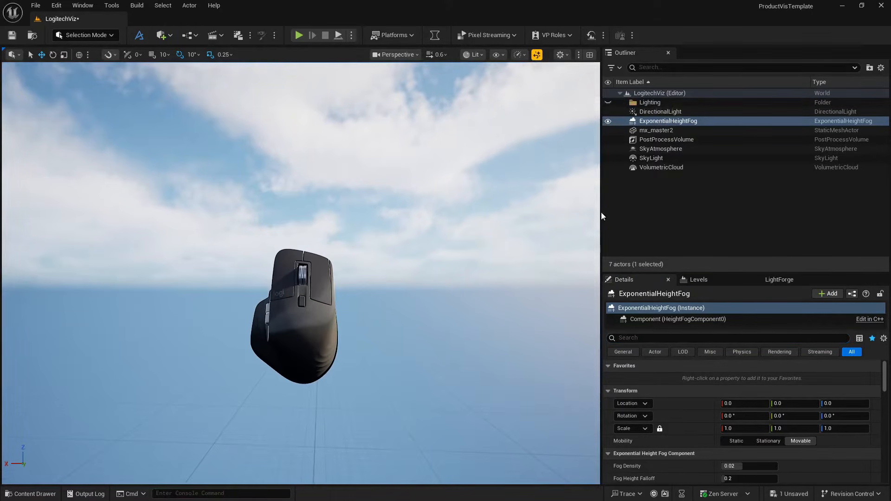
- Delete the directional light, height fog, sky atmosphere, sky light and volumetric cloud, keeping mx_master2 and PostProcessVolume
click(661, 112)
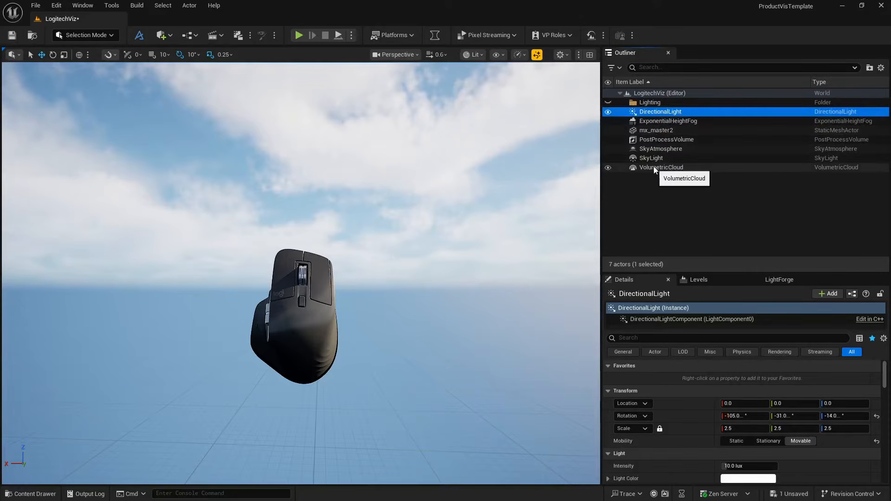
shift+click(653, 167)
ctrl+click(662, 140)
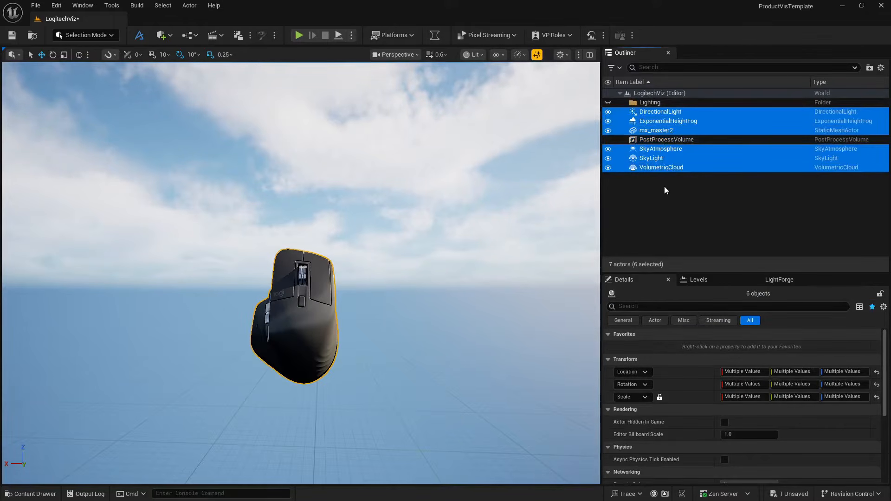
ctrl+click(657, 130)
key(Delete)
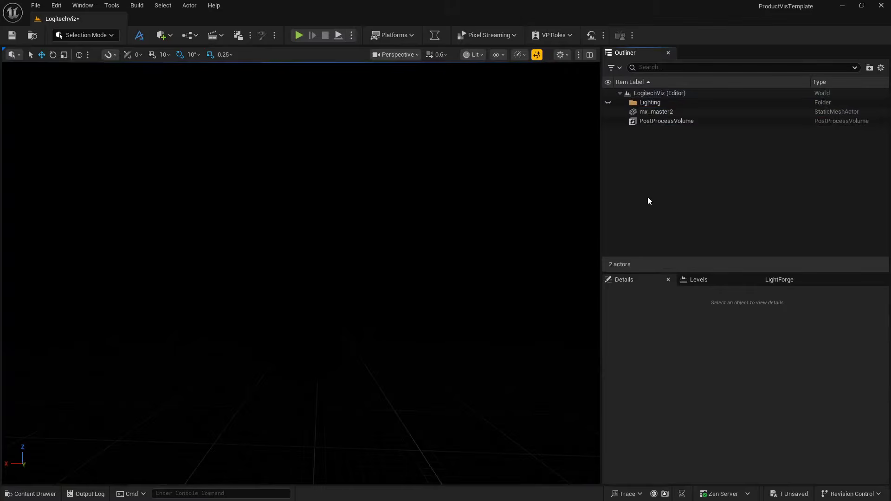
- Check in the project's plugin list whether the HDRIBackdrop plugin is enabled by filtering for hdri
click(164, 35)
mouse_move(193, 134)
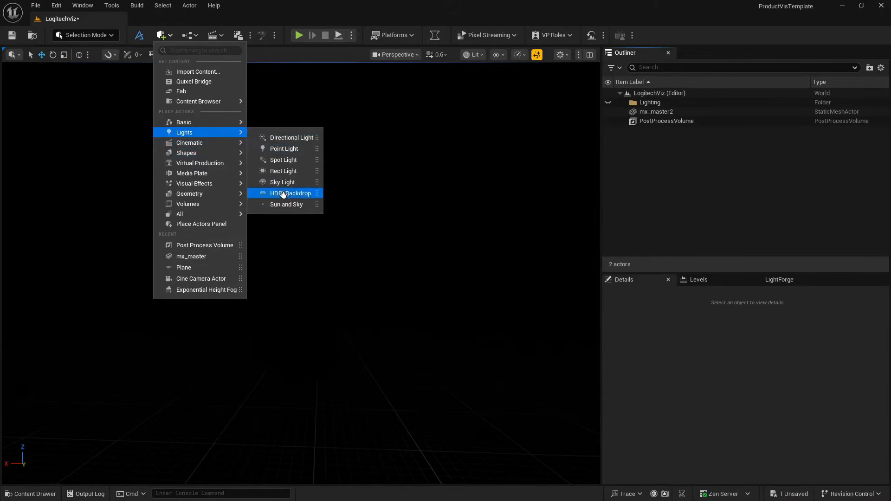
click(56, 5)
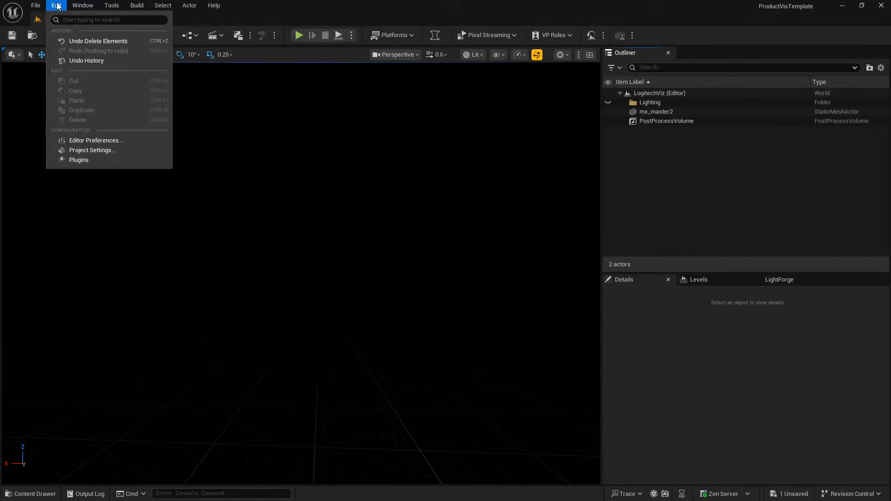
click(80, 160)
drag(242, 369, 237, 75)
text(hdri)
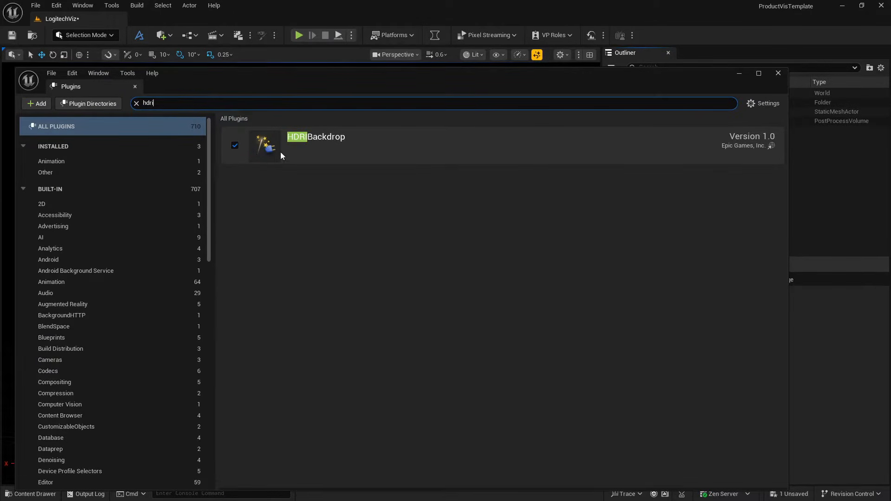
click(778, 73)
- Add an HDRI Backdrop light actor to the level
click(171, 37)
mouse_move(235, 133)
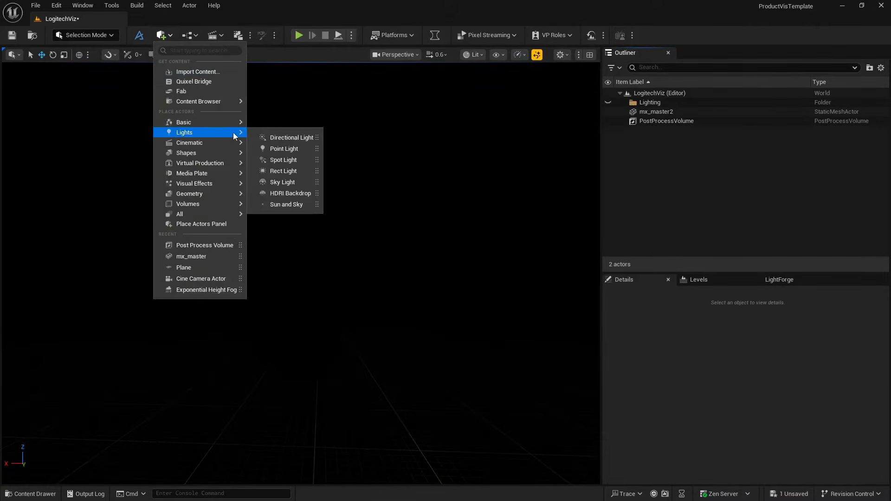
click(287, 194)
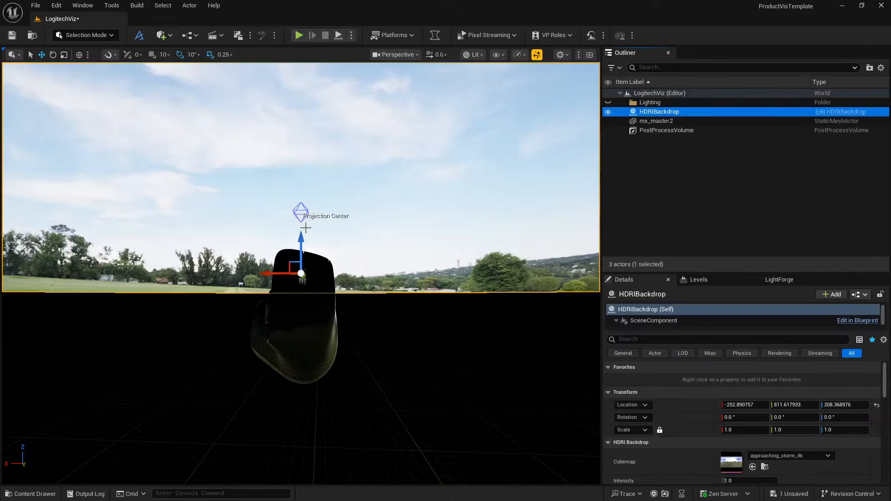
key(s)
key(q)
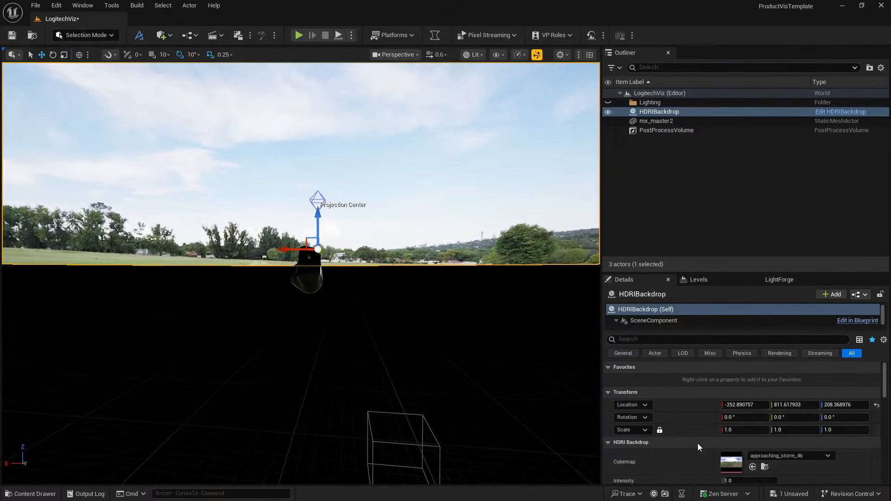
- Set the HDRIBackdrop's Size to 500
scroll(701, 446, down, 3)
click(748, 434)
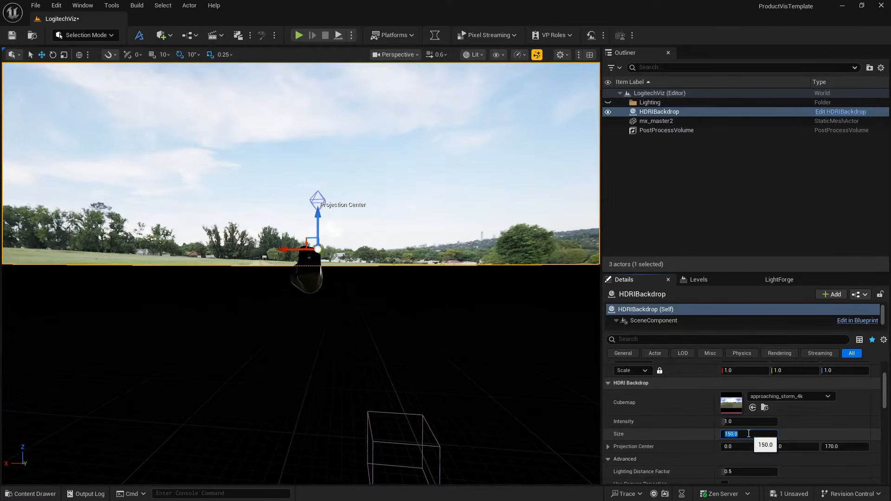
text(500)
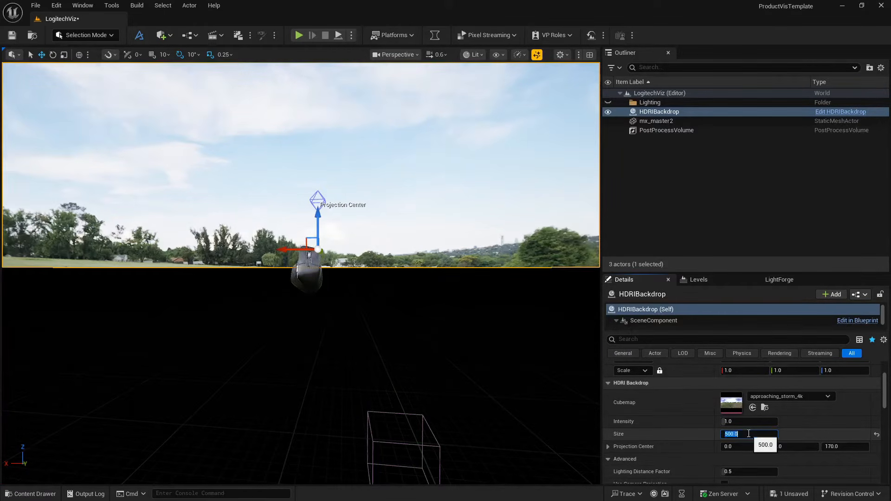
key(Return)
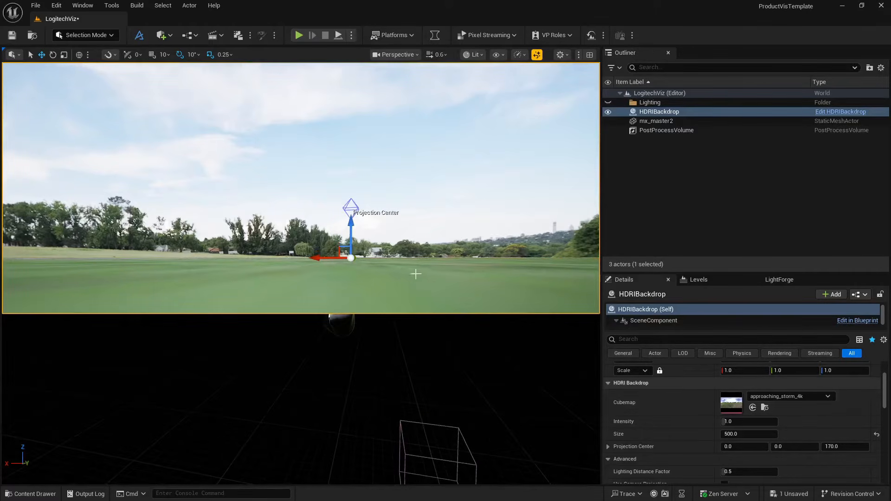
- Enable Use Camera Projection on the HDRIBackdrop and raise its projection center to about 177 in Z
scroll(654, 407, down, 3)
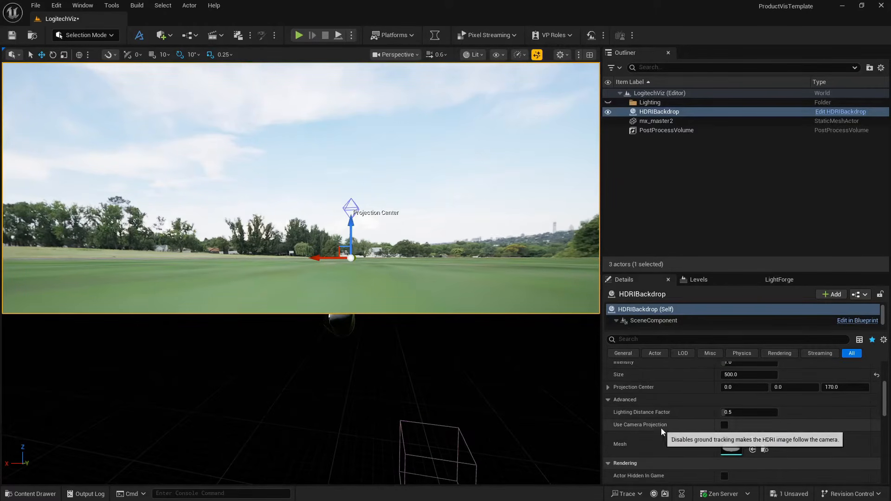
click(724, 425)
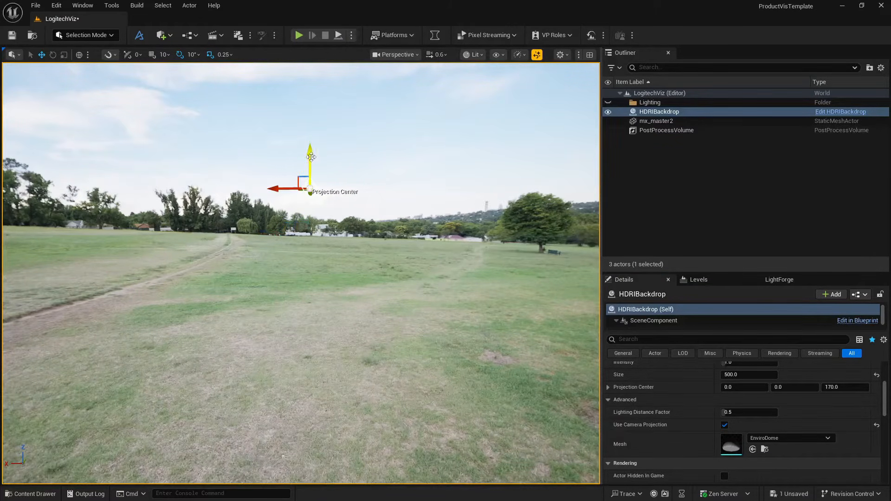
drag(310, 167, 329, 156)
mouse_move(329, 156)
right_down()
mouse_move(313, 135)
mouse_move(302, 136)
mouse_move(313, 145)
mouse_move(357, 125)
mouse_move(329, 154)
right_up()
key(w)
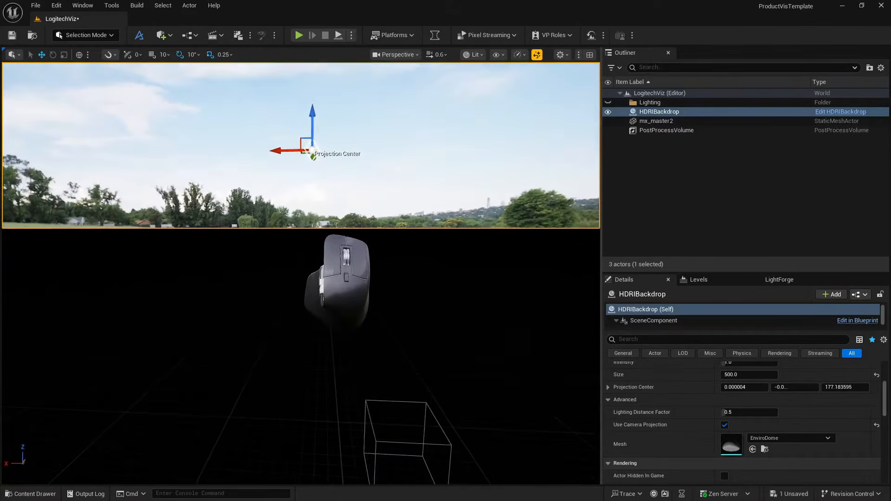
key(e)
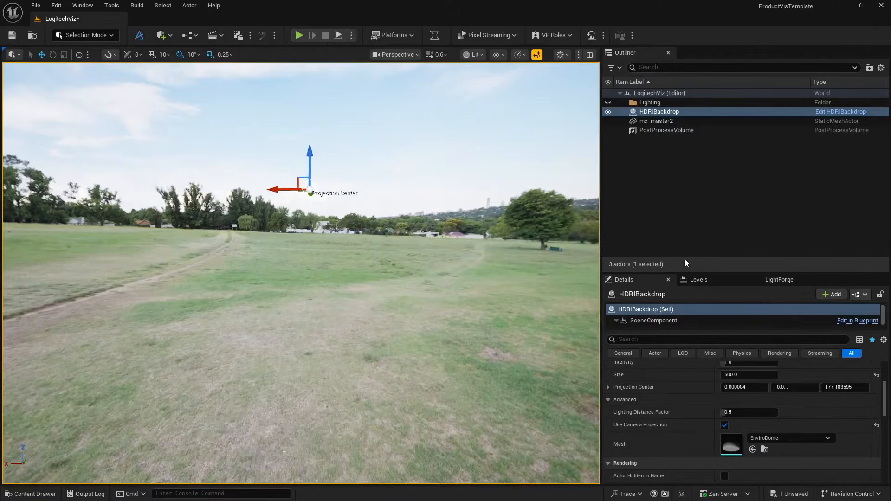
- Raise mx_master2 above the backdrop's ground to a Z location of about 264 and frame it in the viewport
click(655, 120)
drag(328, 261, 328, 166)
key(f)
key(w)
right_drag(327, 165, 307, 202)
key(a)
key(w)
key(d)
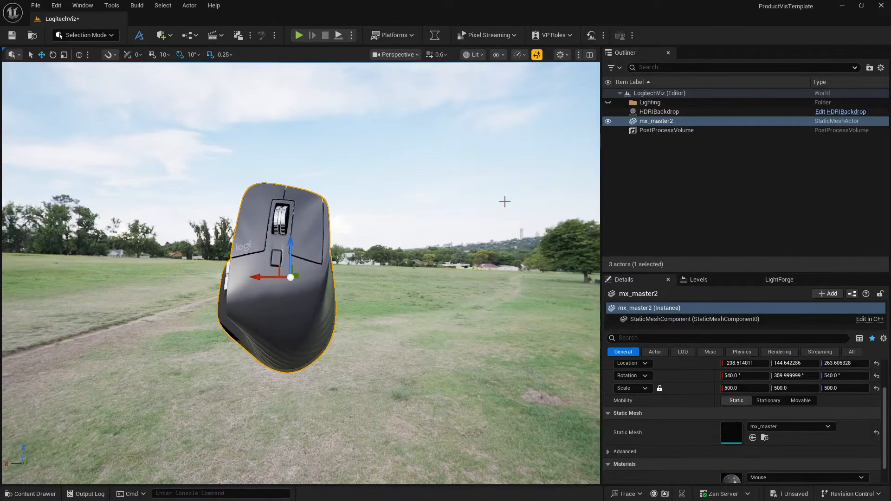
- Select the HDRIBackdrop, then switch to the web browser and show the 25 Free Studio HDRI Maps page
click(667, 114)
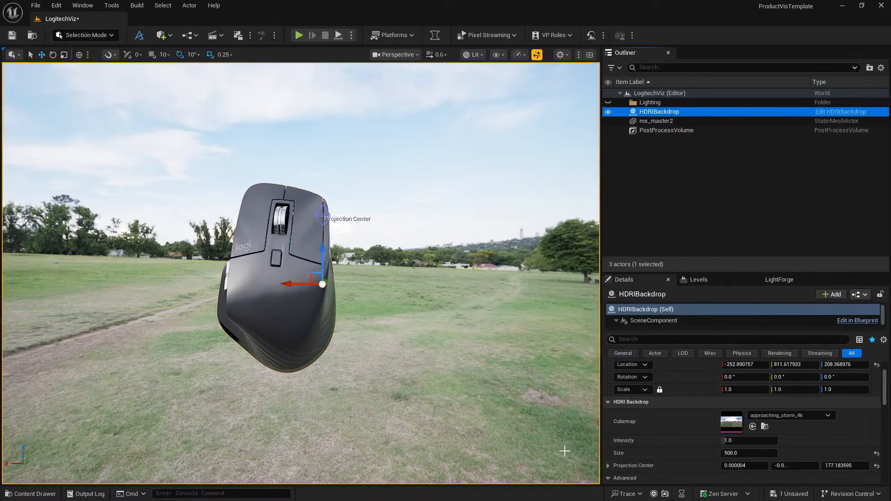
key(super)
click(570, 488)
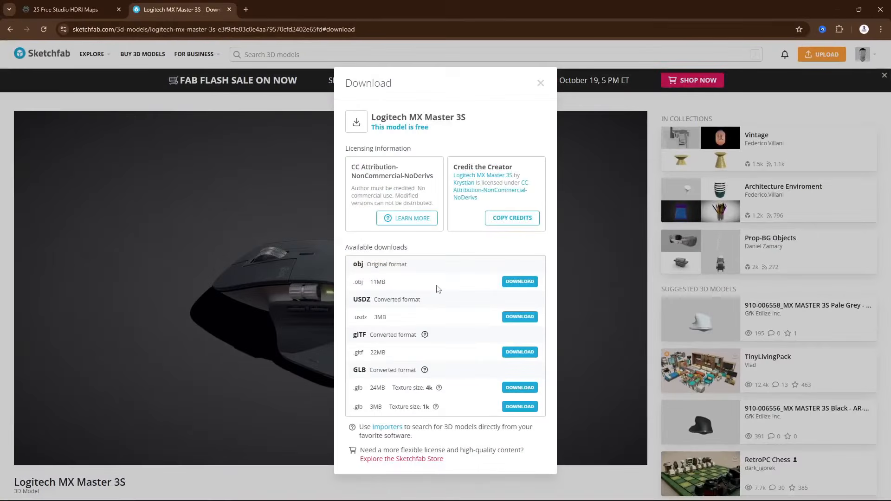
click(65, 10)
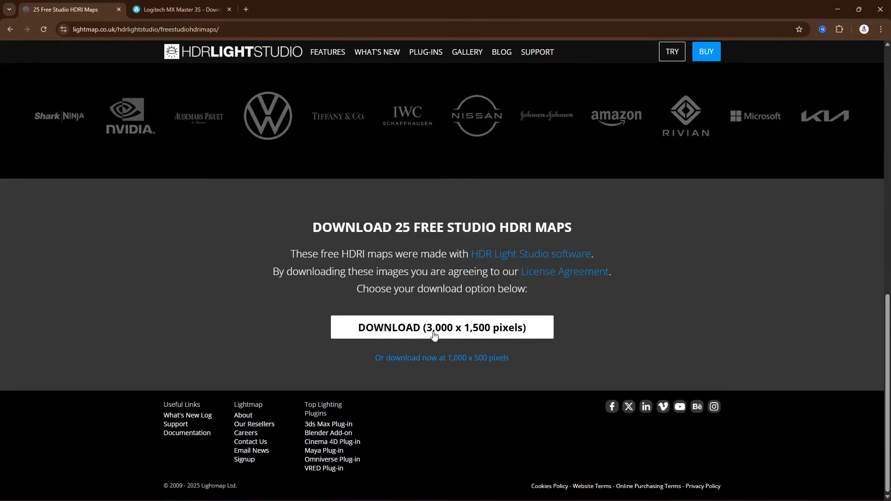
- Leave the HDRI download page and open the Youtube folder on Works (G:) in File Explorer
click(469, 366)
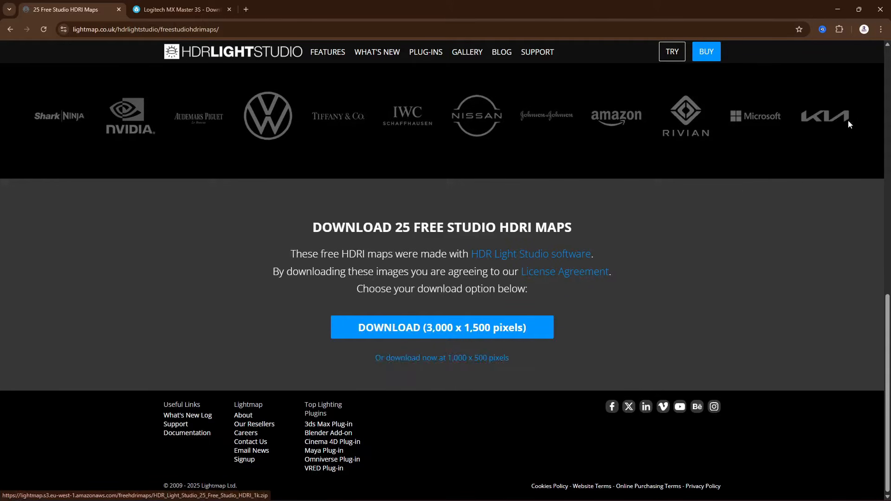
click(837, 10)
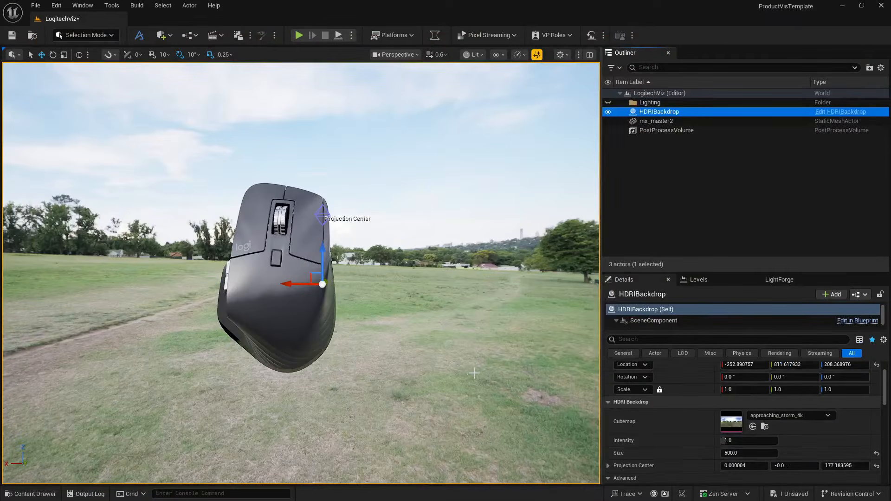
key(alt+Tab)
key(Tab)
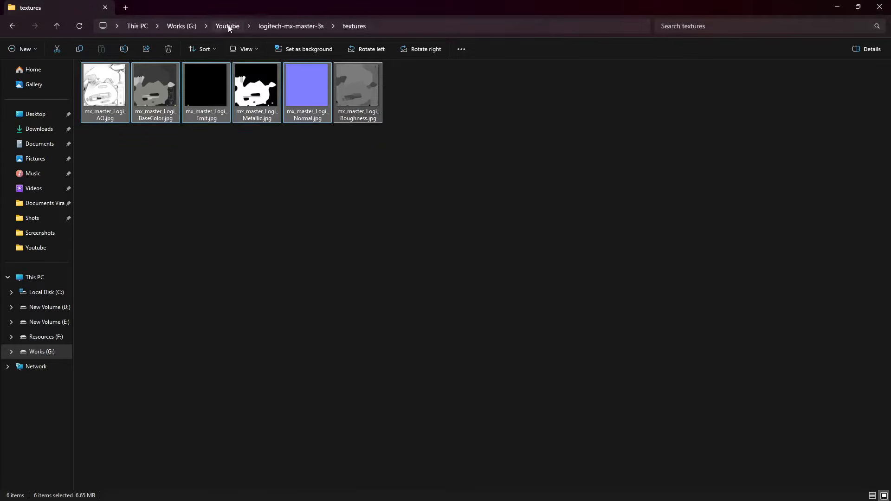
click(227, 26)
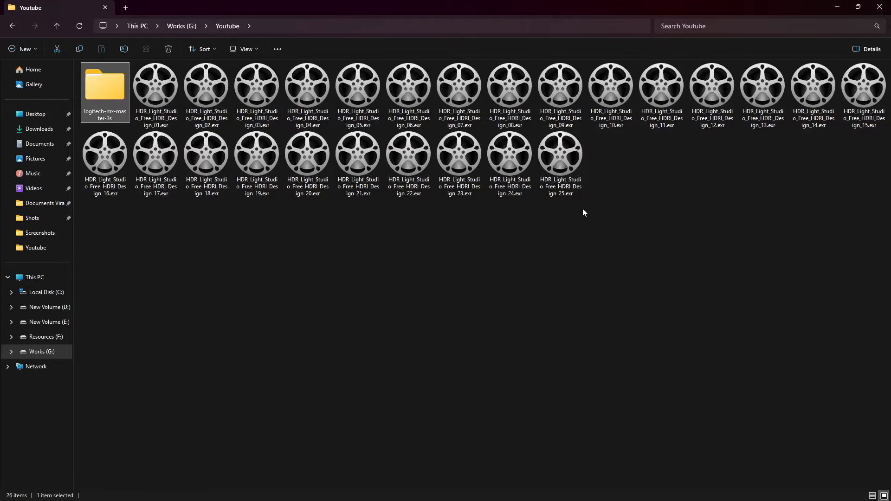
- Switch to Unreal Editor, locate the HDRIBackdrop's cubemap asset and check its texture details, then return to File Explorer
key(alt+Tab)
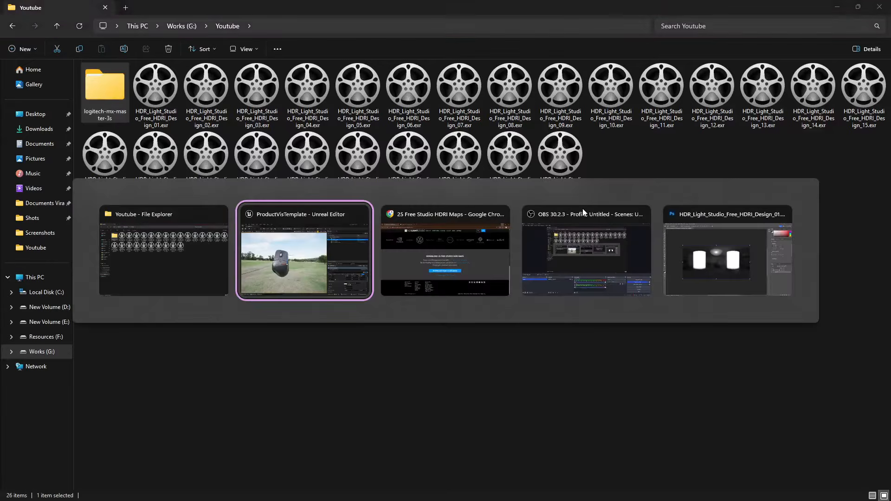
click(764, 427)
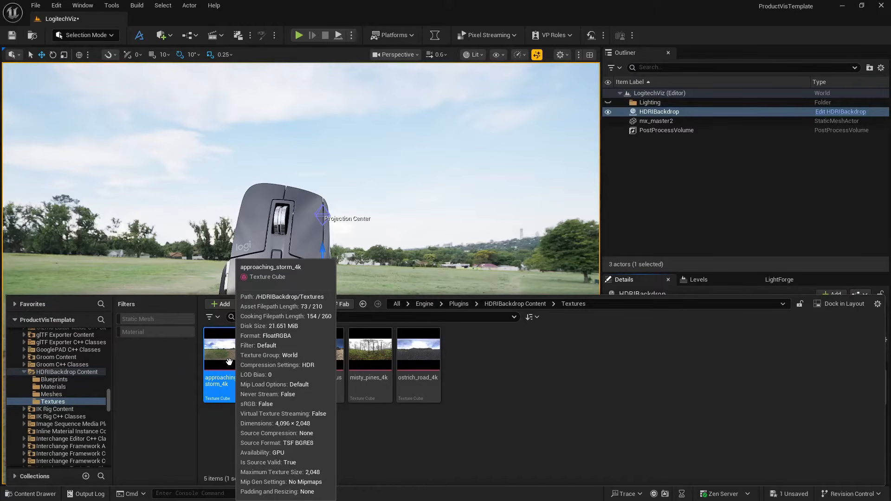
key(alt+Tab)
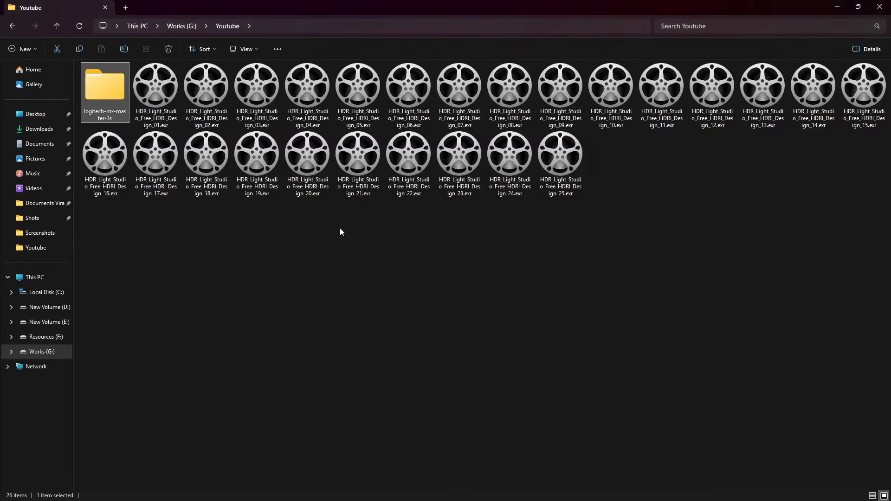
- Preview the HDR_Light_Studio_Free_HDRI_Design EXR images in djv, moving from frame 1 to frame 8, and close the viewer
click(167, 98)
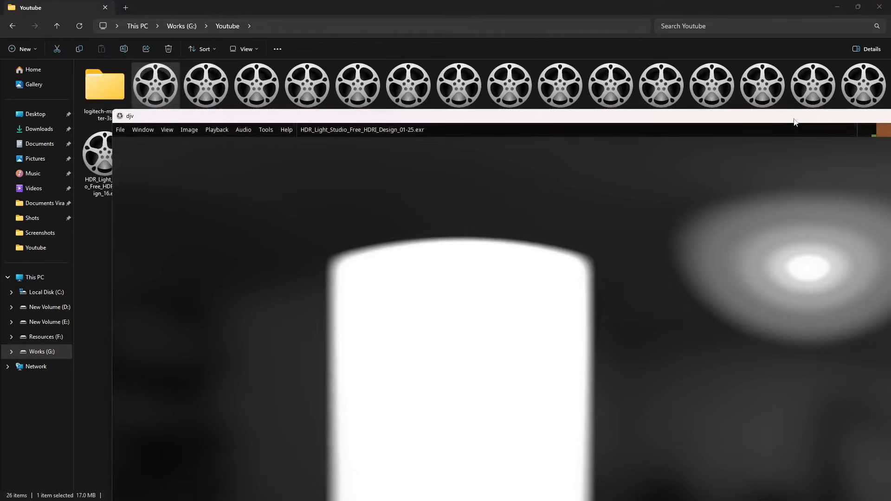
drag(794, 120, 632, 64)
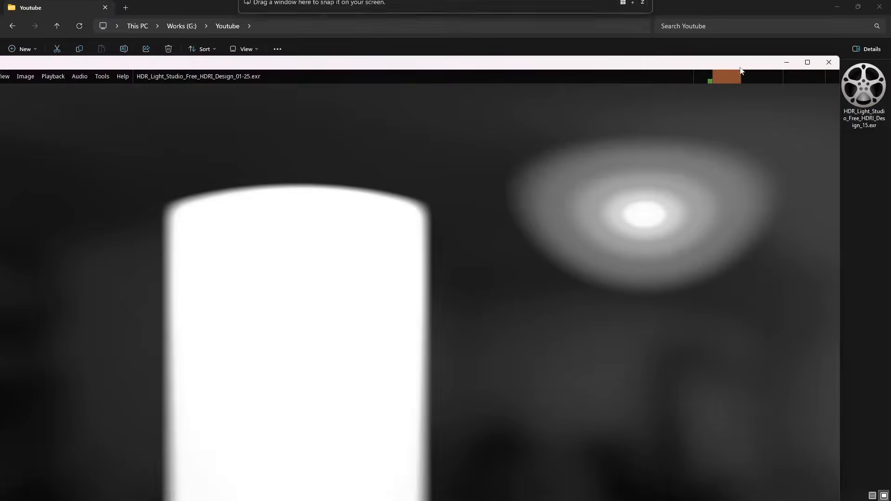
click(808, 62)
scroll(459, 184, down, 5)
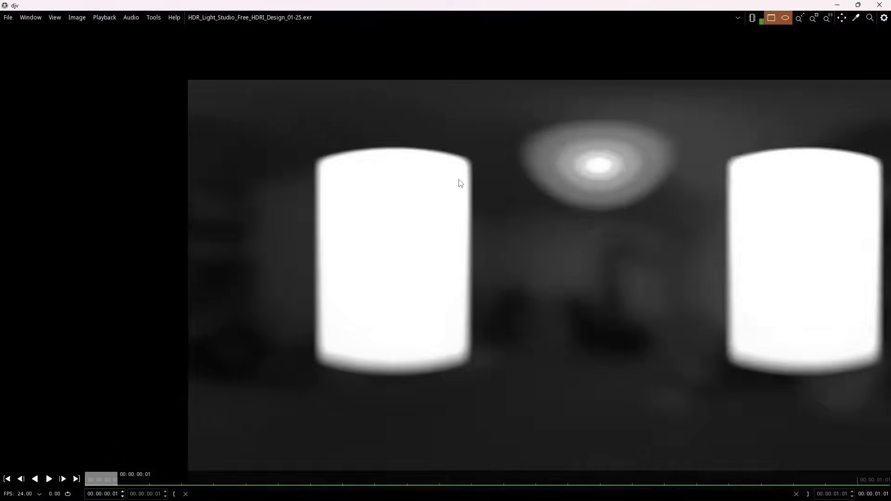
scroll(438, 216, up, 4)
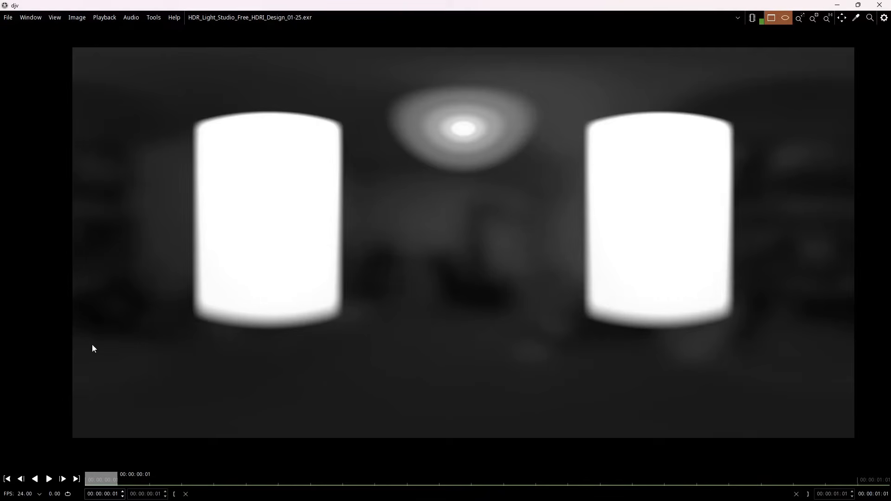
drag(108, 479, 331, 478)
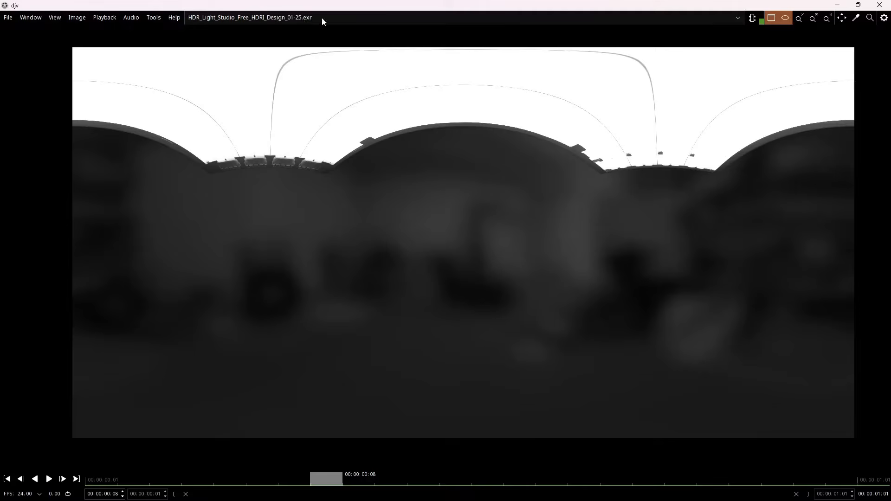
click(880, 5)
double_click(524, 106)
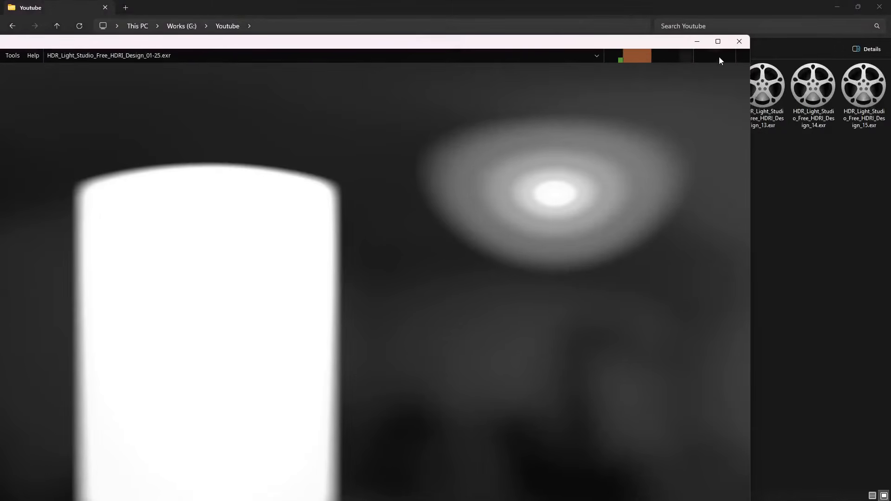
click(739, 42)
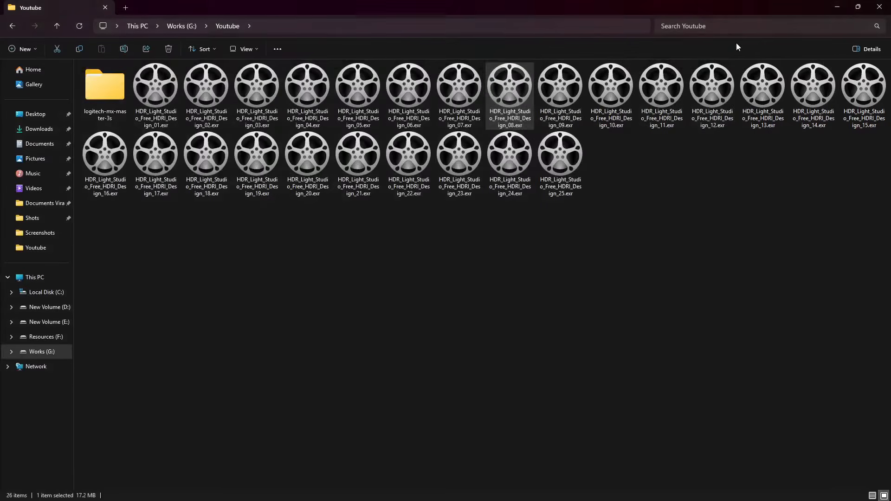
- Open HDR_Light_Studio_Free_HDRI_Design_08.exr in Photoshop and close the Design_01 document
drag(518, 110, 260, 46)
key(alt+Tab)
key(alt+Tab)
key(alt+Tab)
key(alt+Tab)
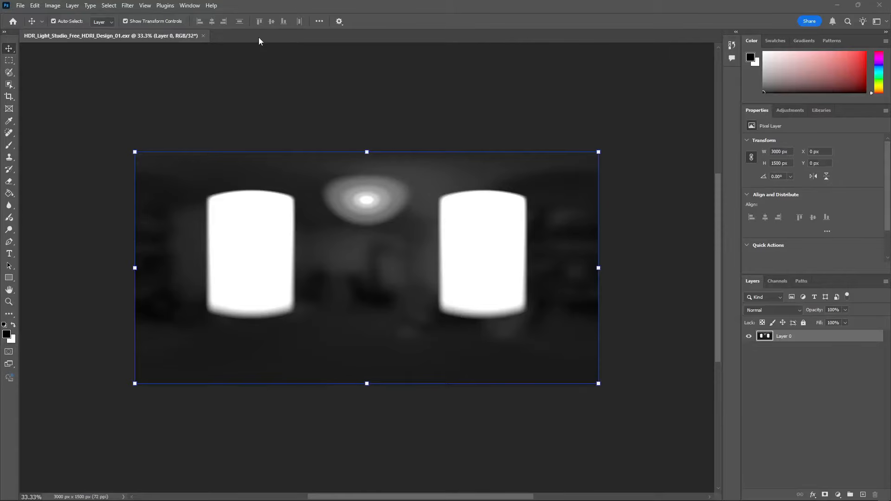
click(381, 174)
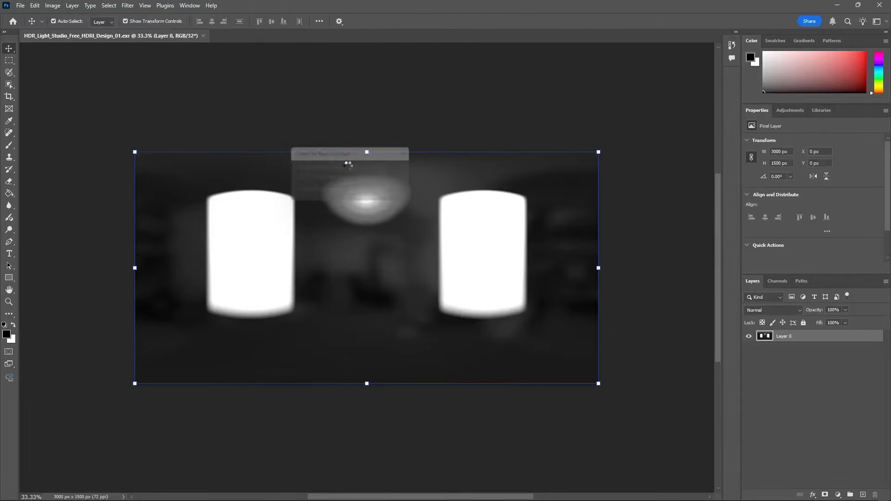
click(203, 36)
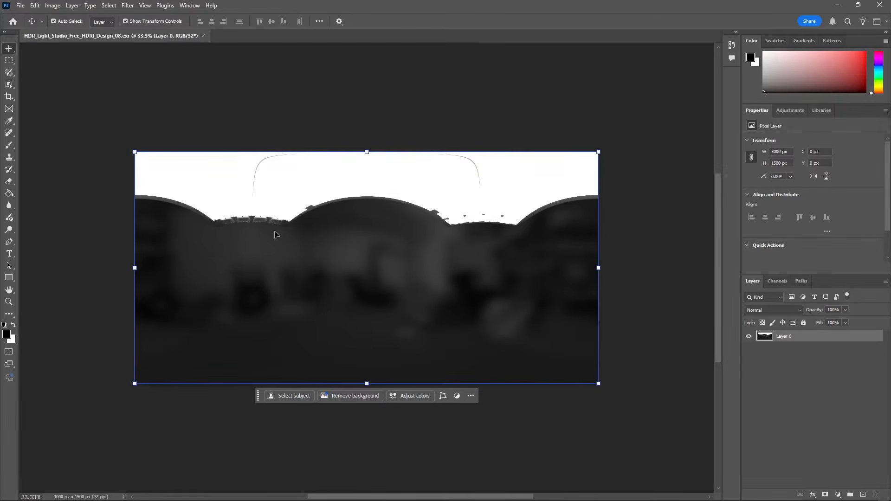
- Check the Precise color management for HDR display option in Photoshop's Technology Previews preferences
click(35, 6)
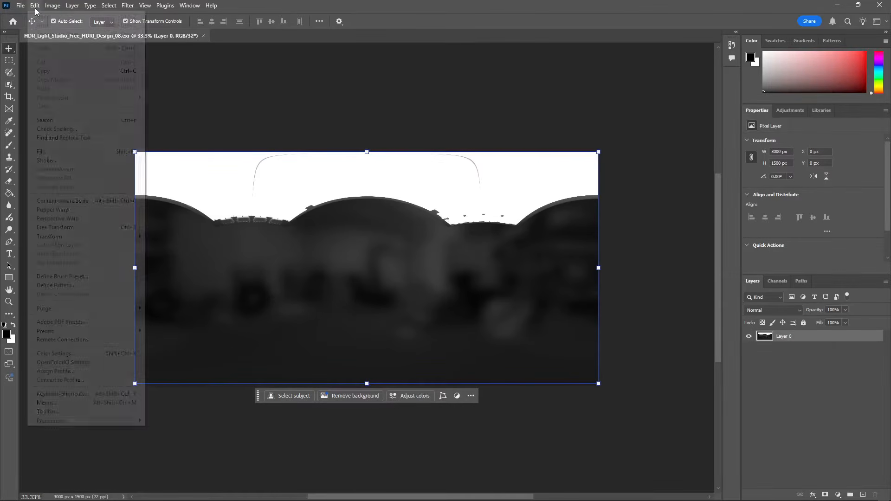
mouse_move(111, 420)
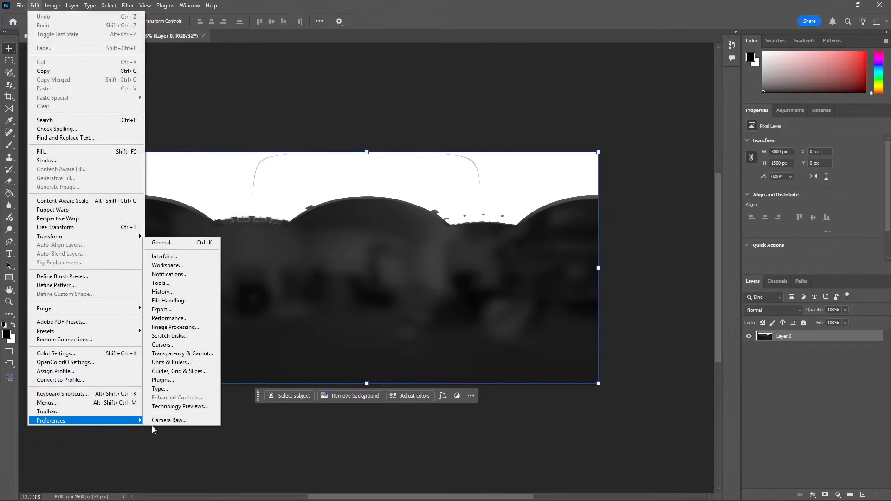
click(190, 407)
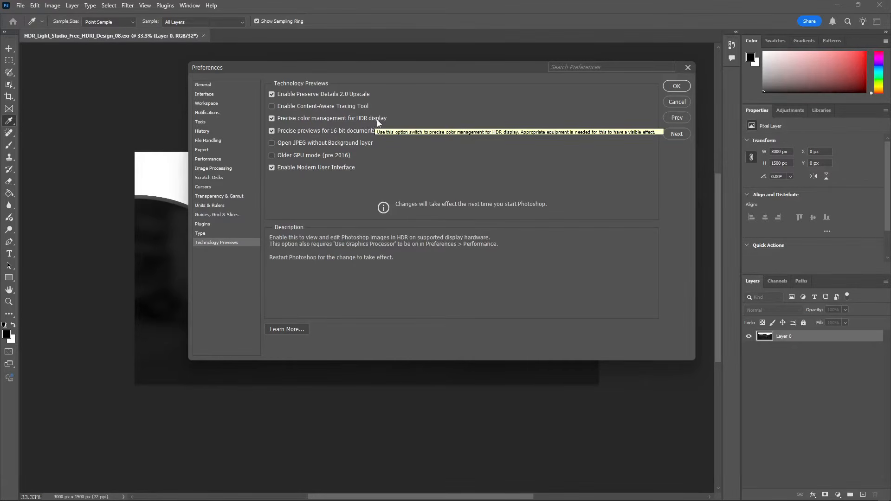
click(676, 86)
key(v)
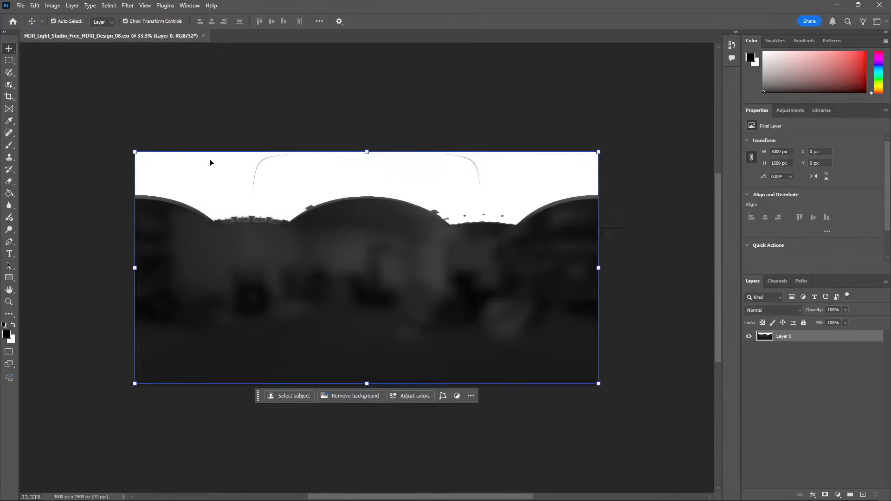
- Save a copy of the image in Radiance format as HDR_Light_Studio_Free_HDRI_Design_08 copy.hdr in the Youtube folder
click(20, 6)
click(45, 128)
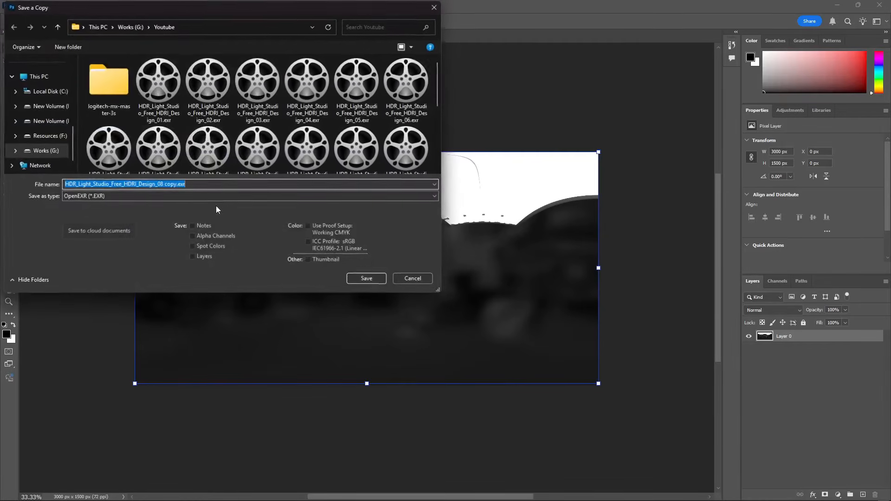
click(177, 185)
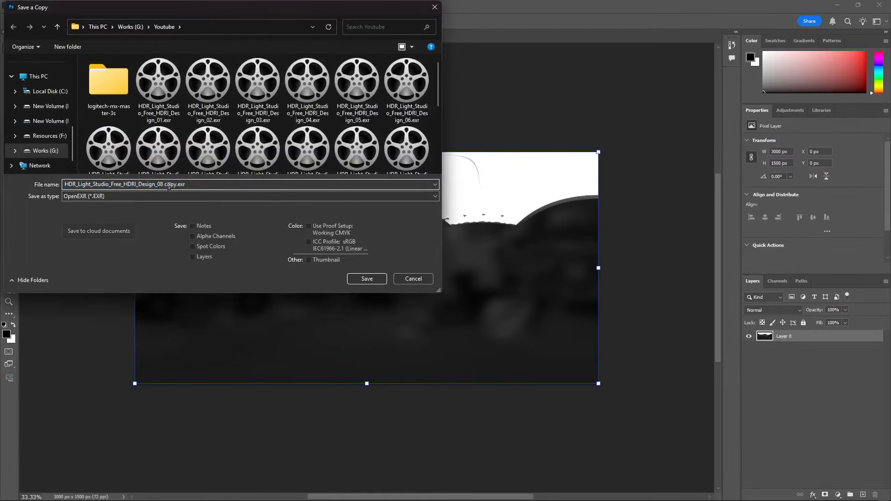
click(219, 195)
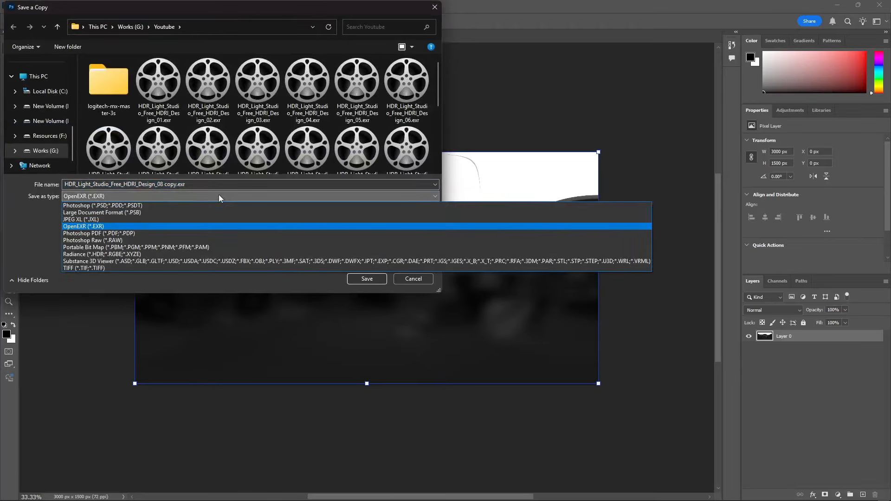
click(98, 255)
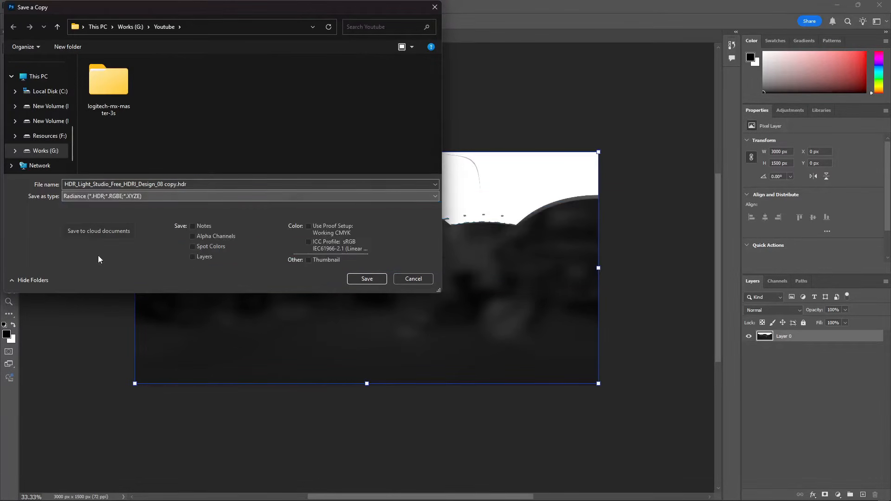
click(367, 279)
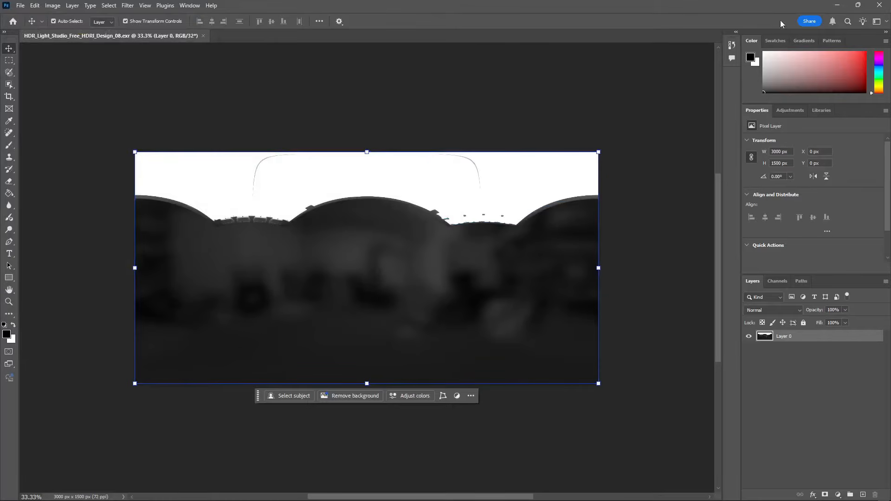
- Return to Unreal Editor, collapse the Fab folder and open the LogitechMouseViz content folder
click(841, 5)
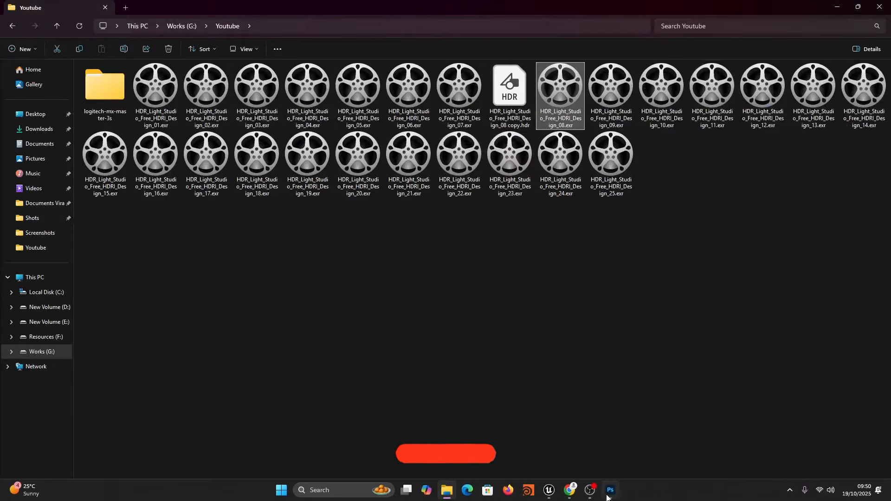
click(549, 495)
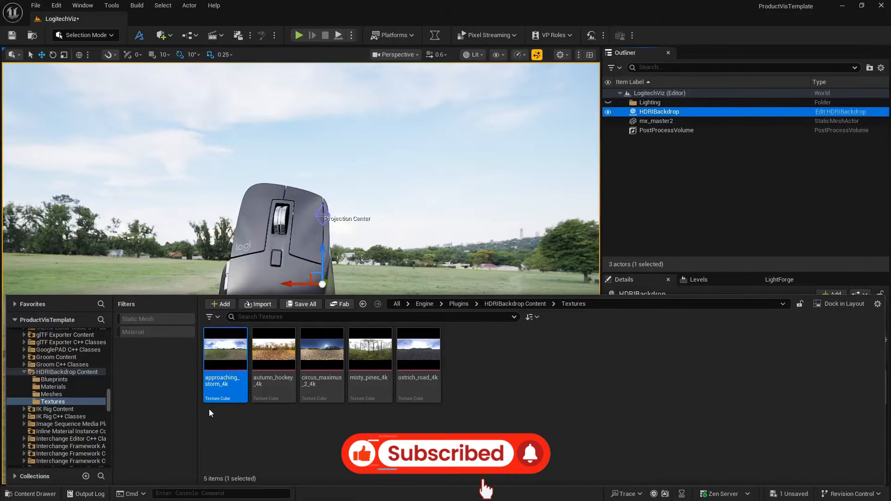
drag(108, 399, 110, 332)
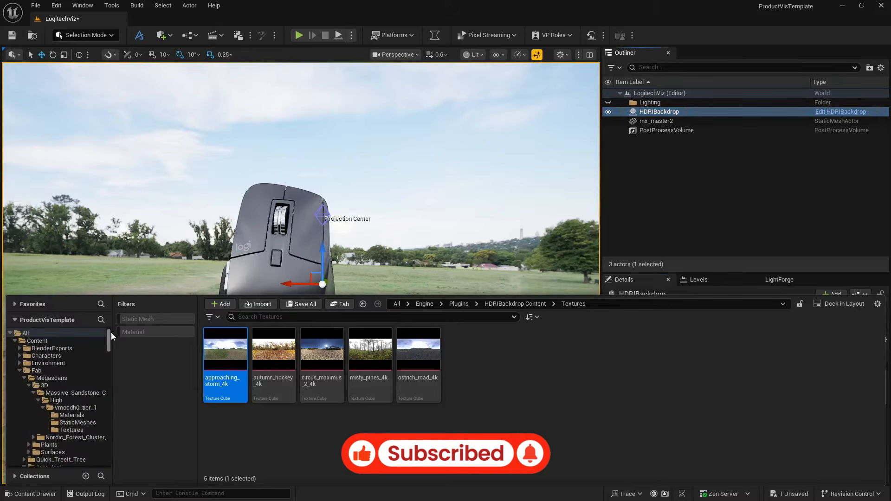
click(20, 370)
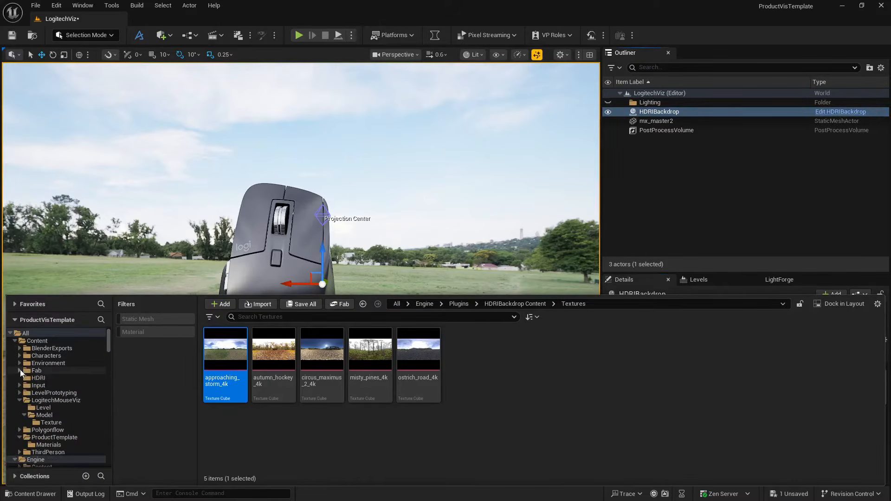
click(68, 400)
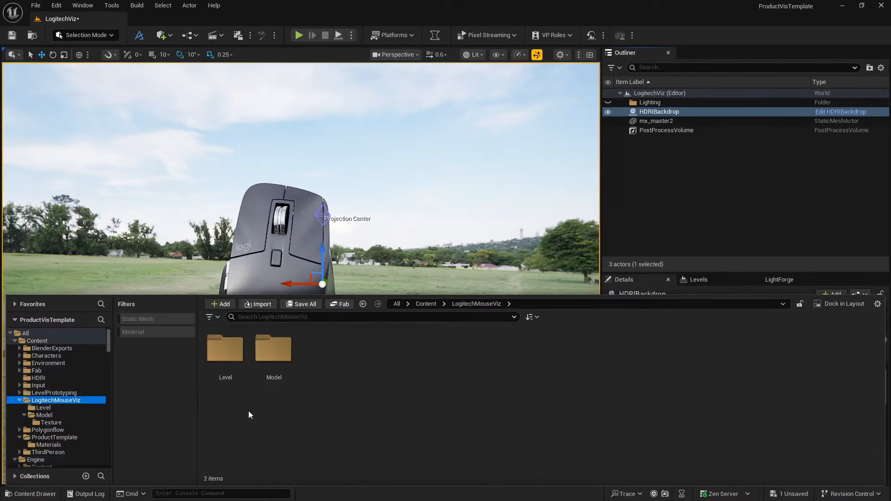
- Create a new folder named HDRI inside LogitechMouseViz and open it
right_click(367, 375)
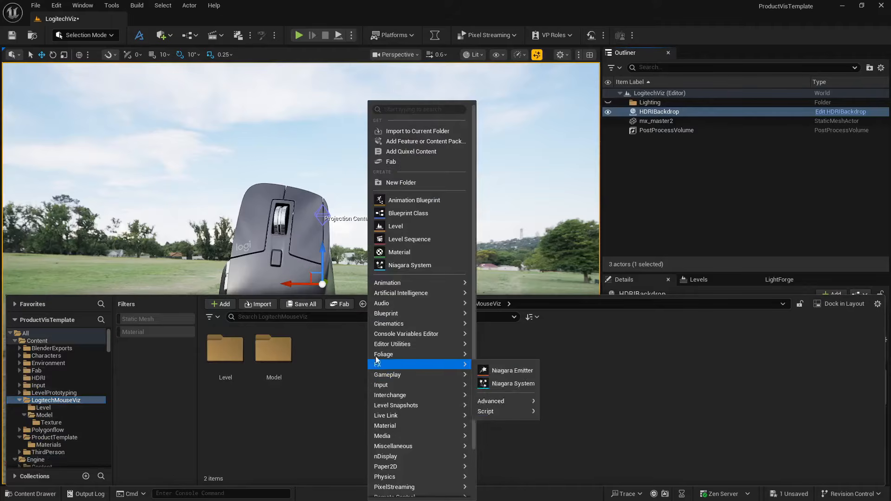
click(402, 184)
text(HDRI)
key(Return)
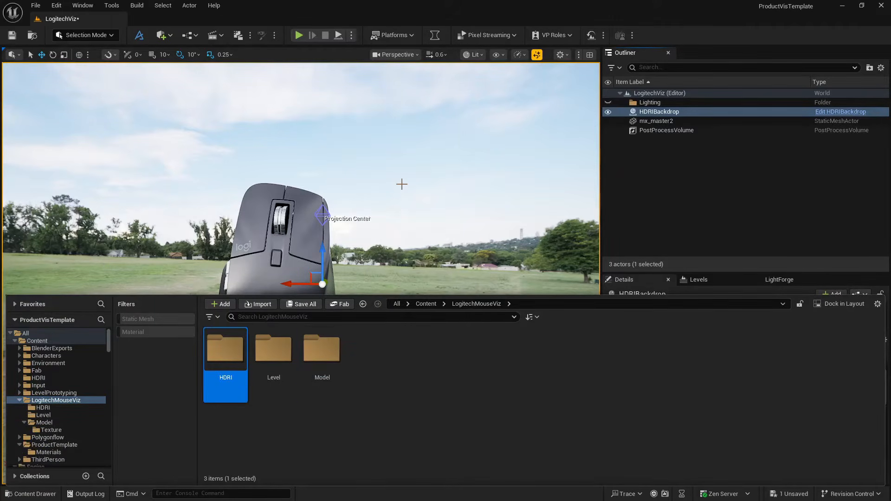
key(Return)
- Import HDR_Light_Studio_Free_HDRI_Design_08 copy.hdr from the Youtube folder into the LogitechMouseViz HDRI content folder
key(alt+Tab)
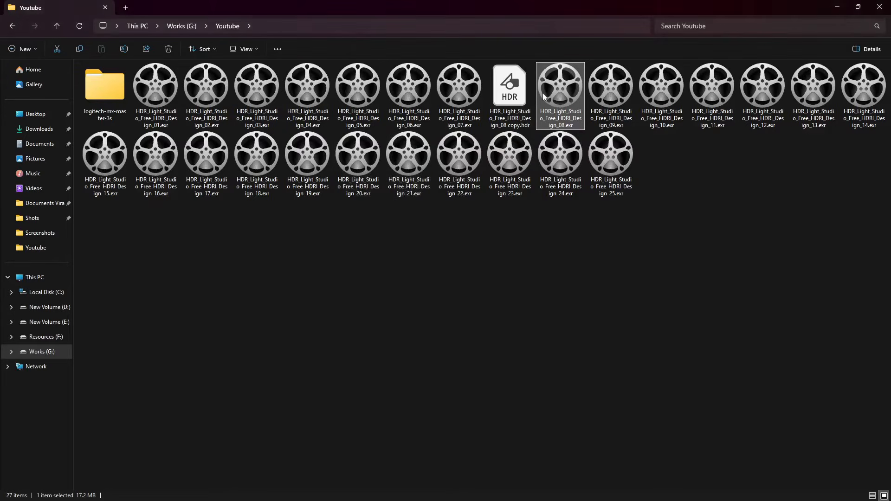
key(alt+Tab)
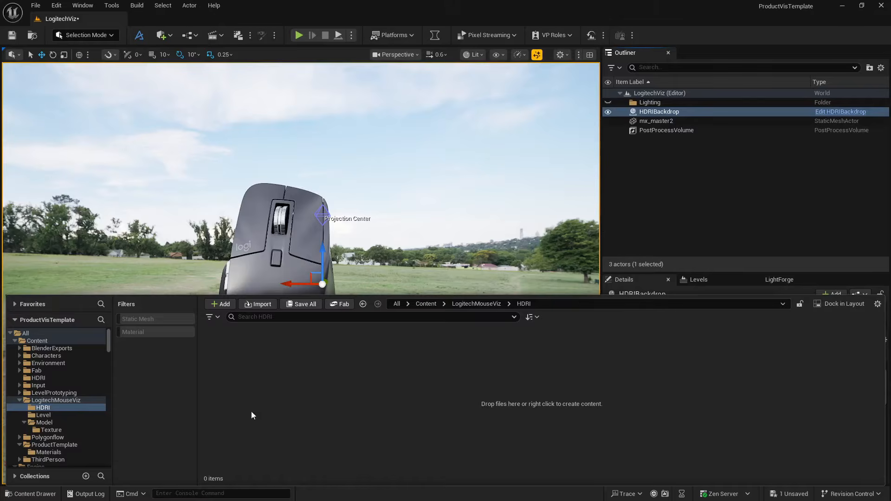
drag(268, 395, 267, 394)
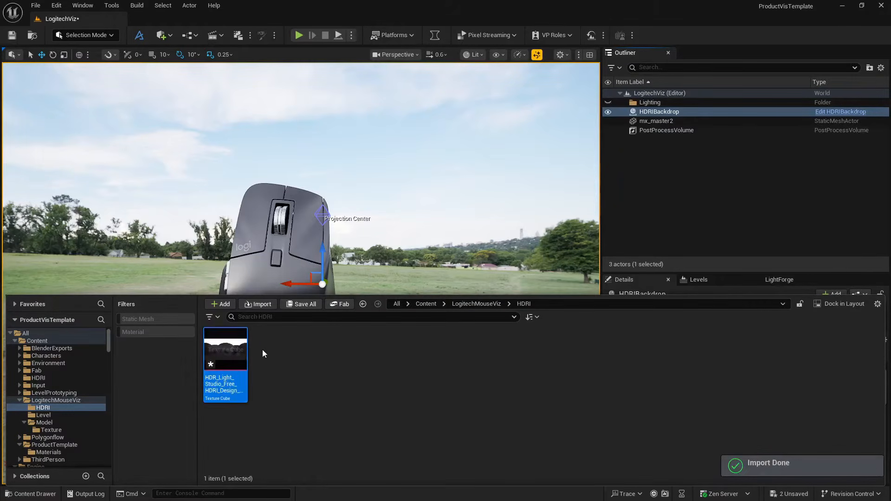
- Open the imported HDRI texture cube, set its Mip Gen Settings to NoMipmaps and save the asset
mouse_move(219, 357)
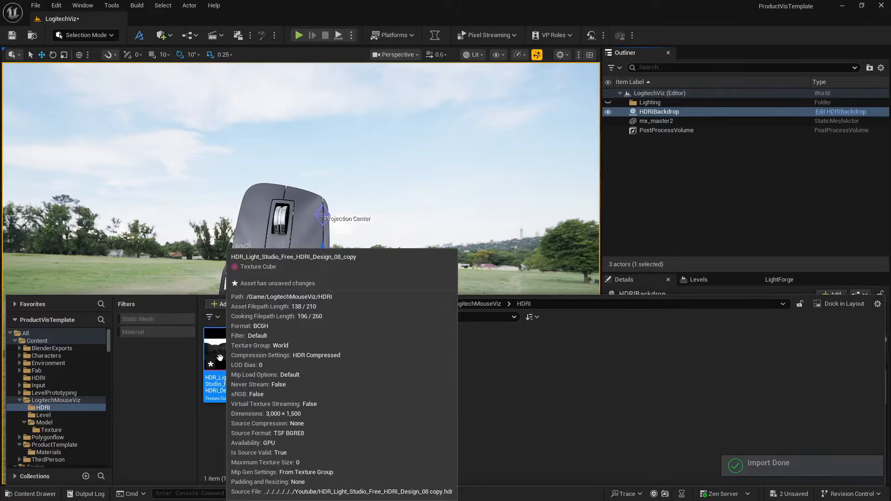
double_click(220, 357)
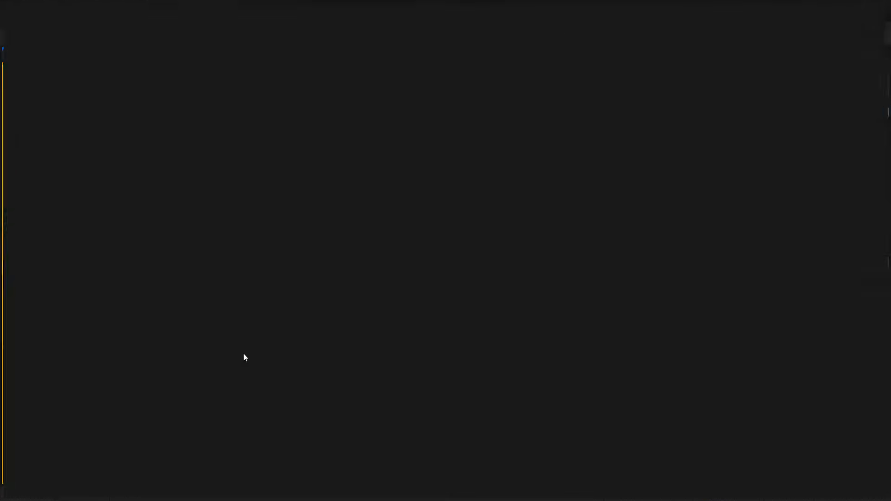
click(688, 176)
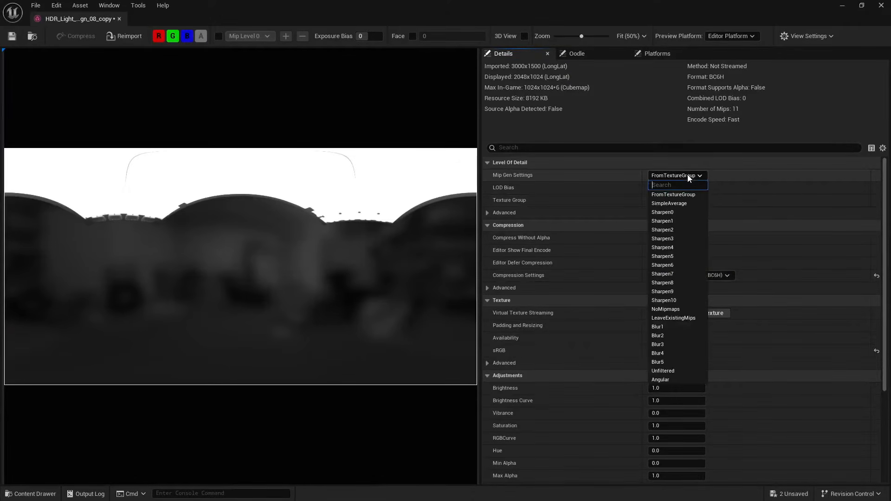
text(nom)
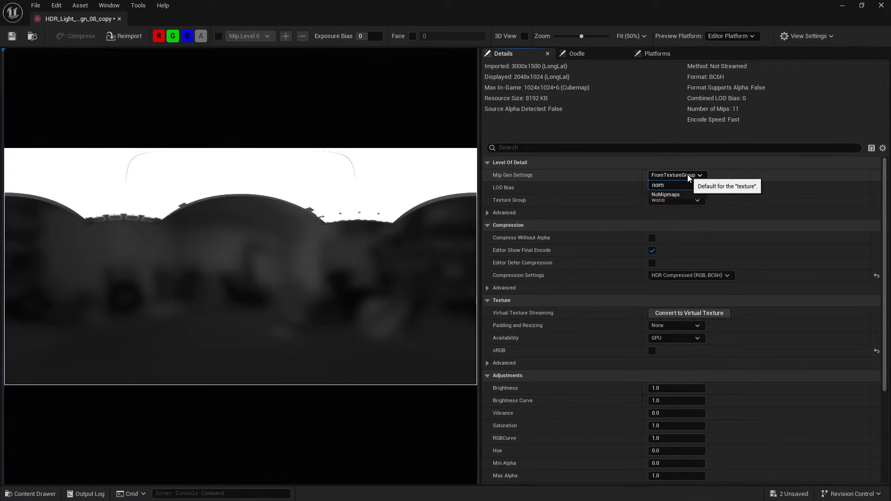
key(Down)
key(Return)
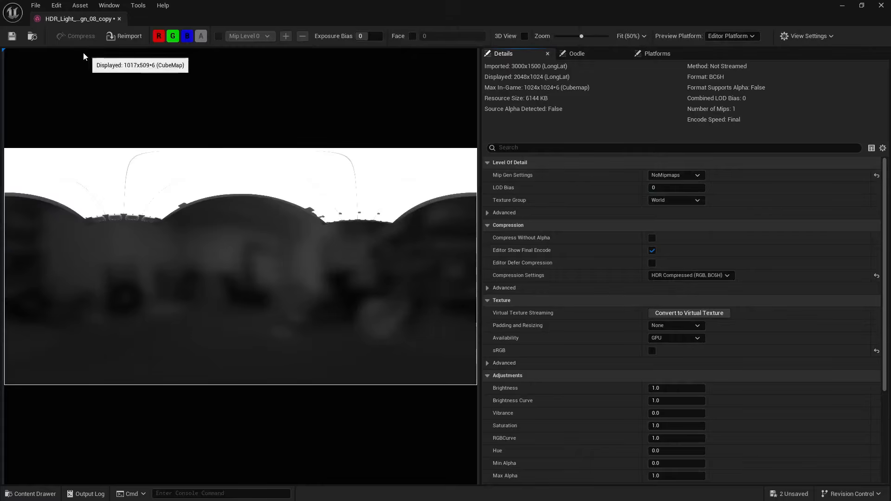
click(12, 36)
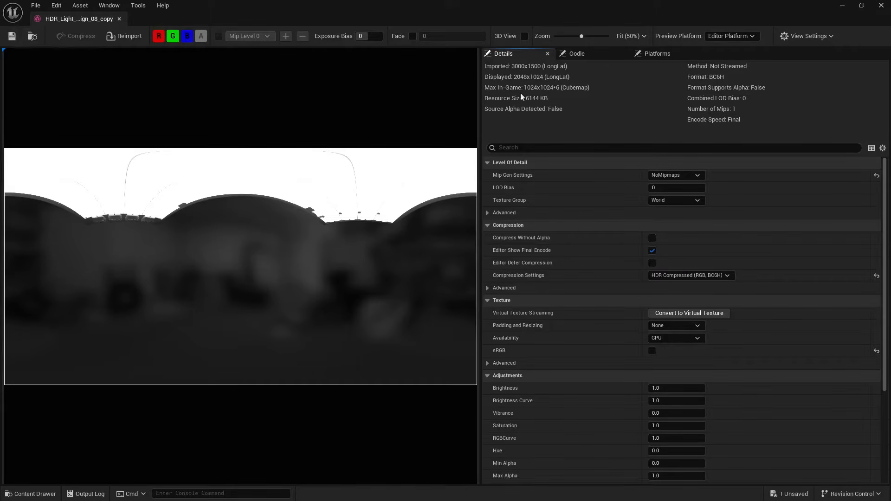
- Set the texture's Compression Settings to HDR (RGBA16F, no sRGB), save it and close the texture editor
click(715, 276)
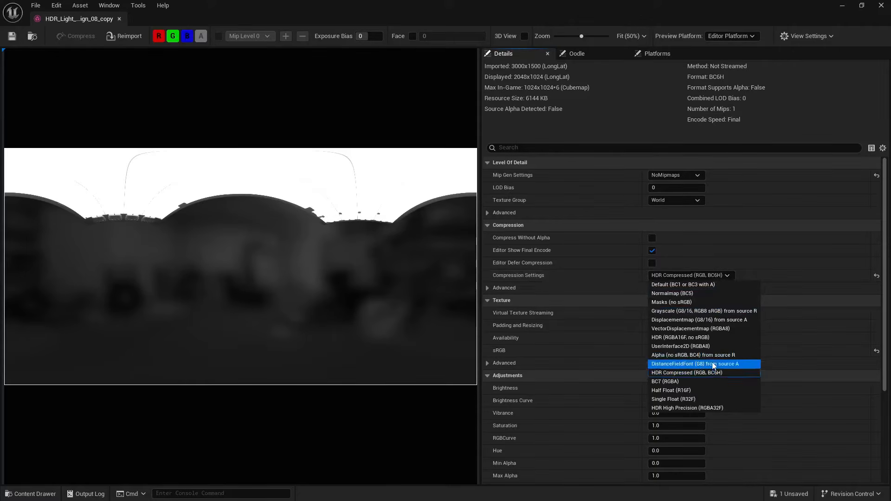
click(704, 338)
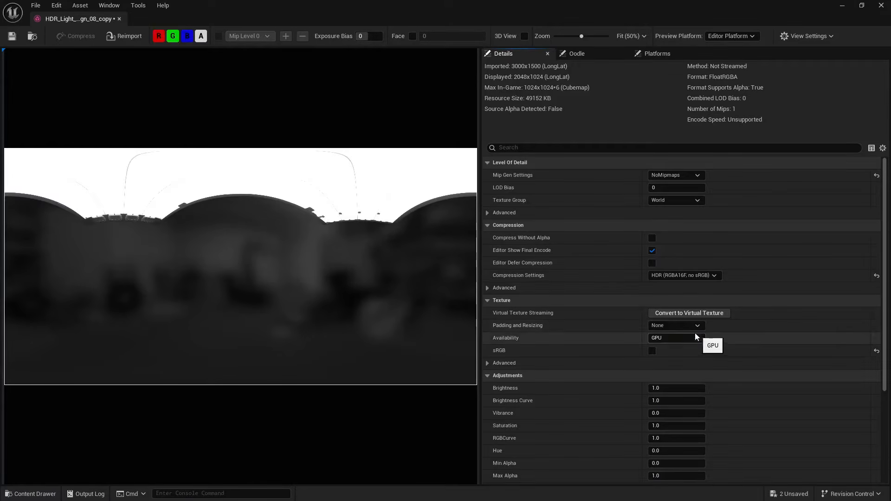
click(12, 36)
click(119, 19)
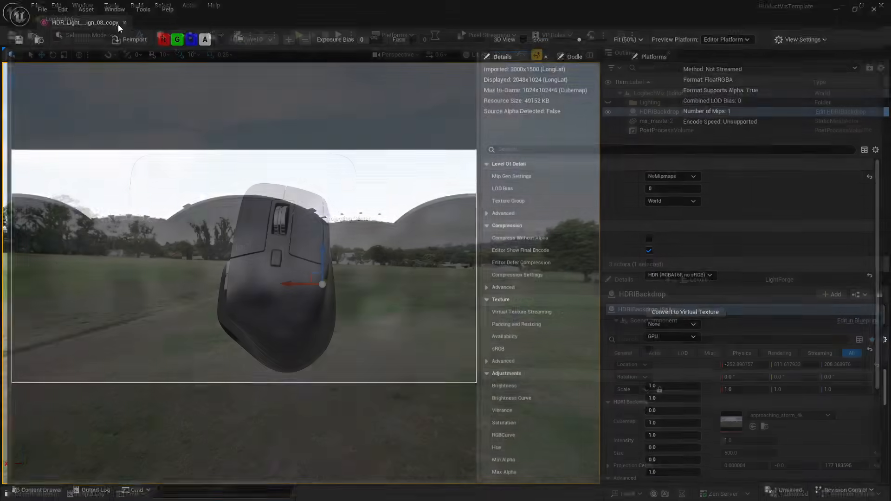
- Assign the imported HDR_Light_Studio_Free_HDRI_Design_08_copy texture as the HDRIBackdrop's Cubemap
click(28, 494)
click(655, 112)
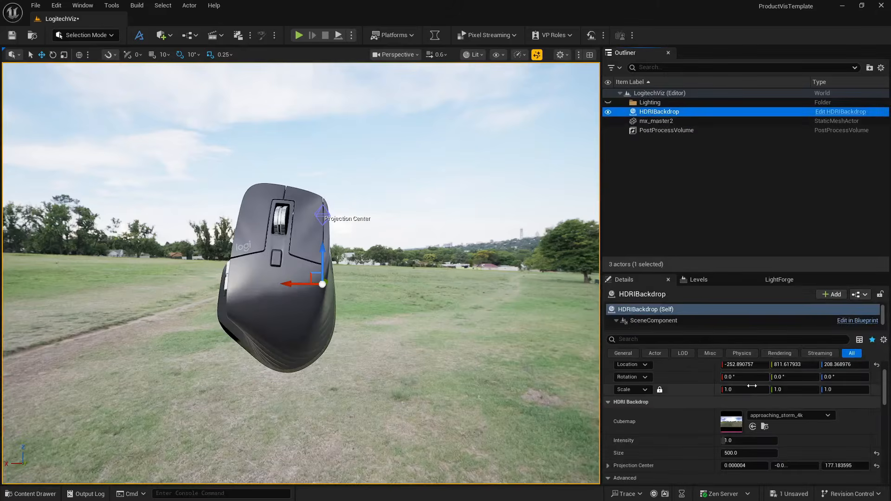
click(753, 427)
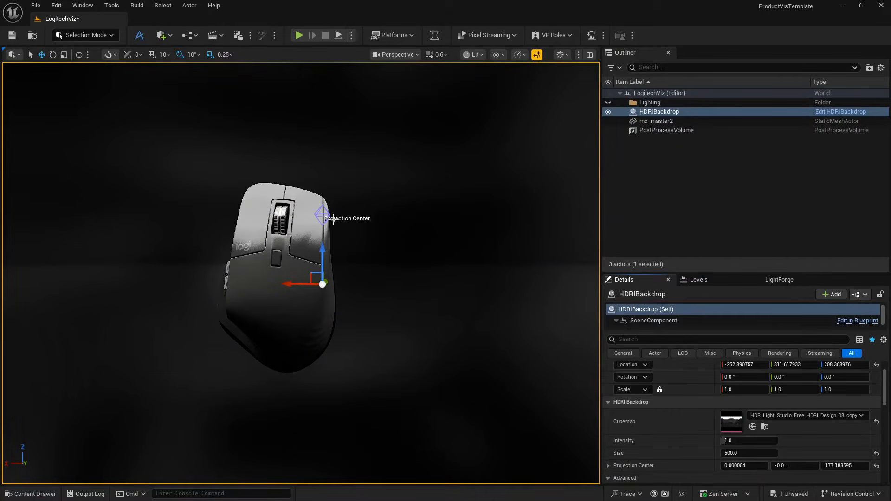
- Set the HDRIBackdrop Skylight's Source Type to SLS Specified Cubemap and assign HDR_Light_Studio_Free_HDRI_Design_08_copy as its cubemap
scroll(661, 319, down, 2)
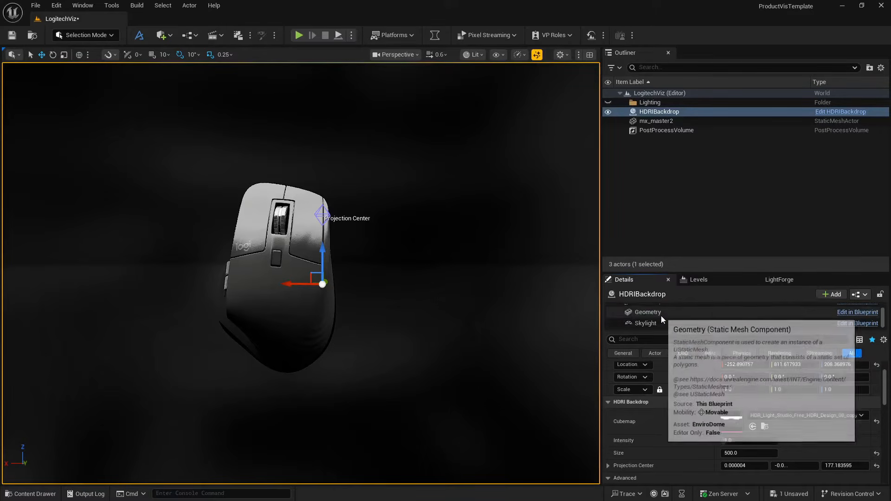
click(658, 324)
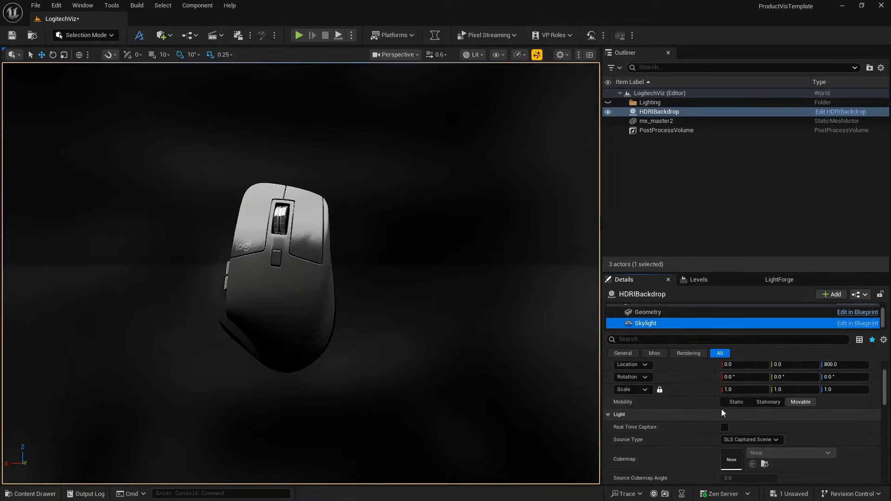
scroll(721, 412, down, 2)
click(747, 409)
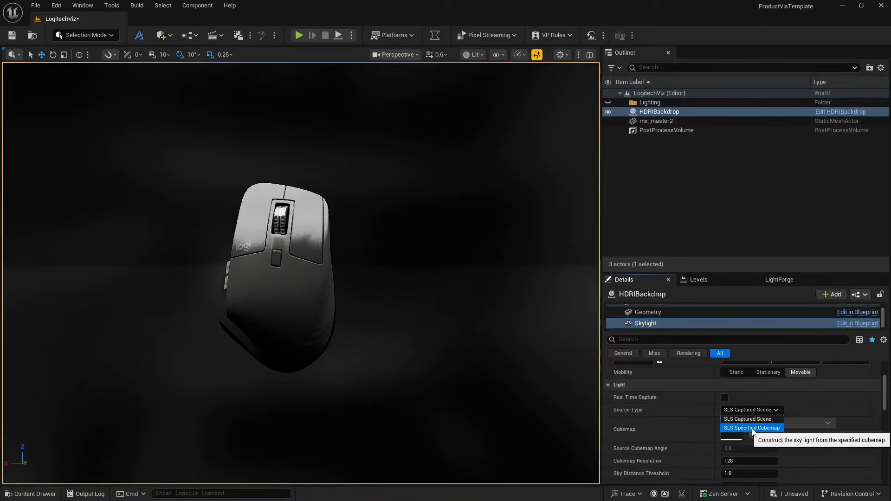
click(752, 428)
click(753, 435)
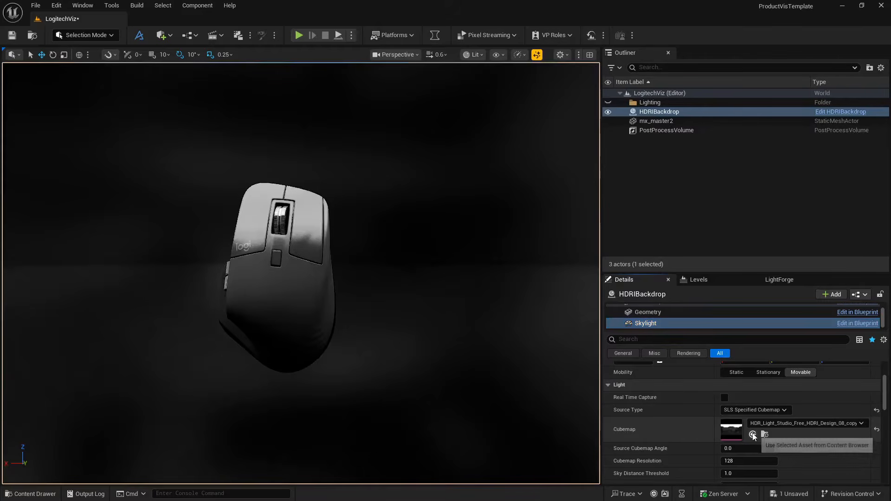
- Add a Cine Camera Actor to the LogitechViz level
right_drag(480, 325, 441, 371)
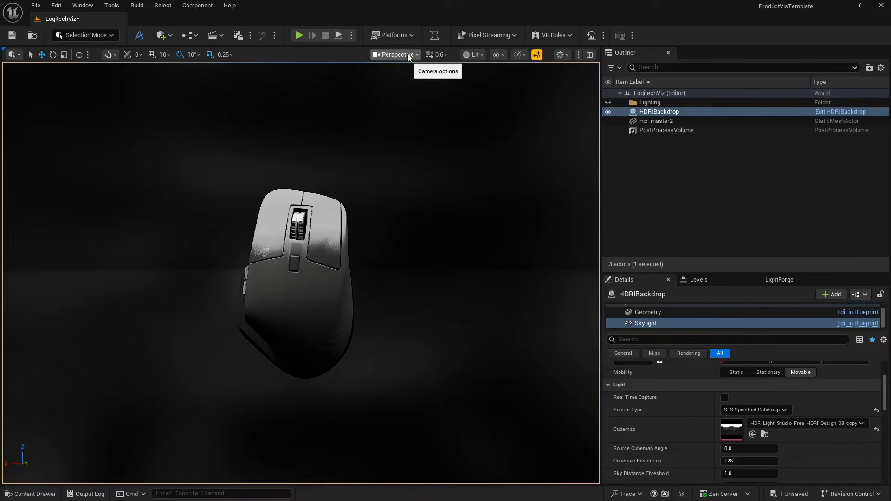
click(162, 35)
mouse_move(205, 141)
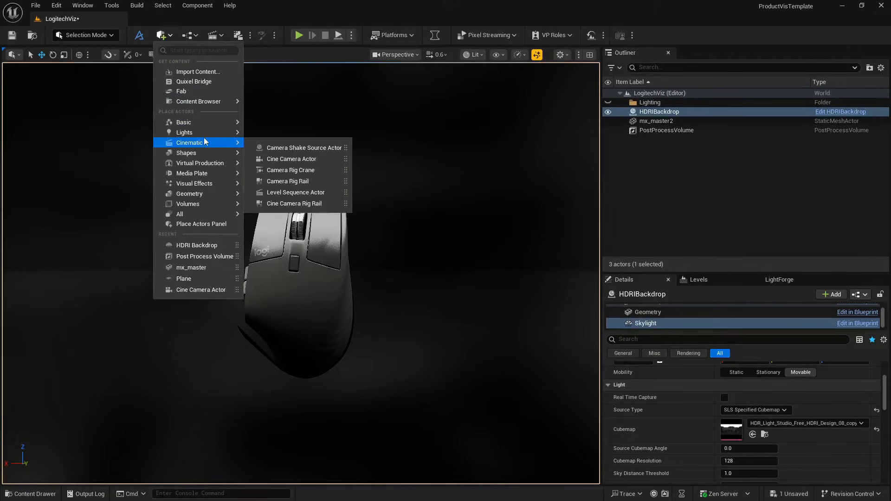
click(302, 158)
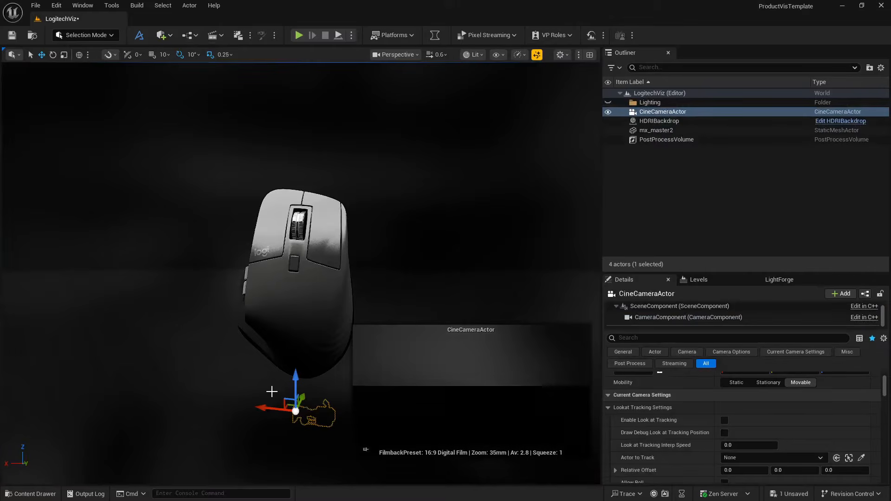
right_drag(302, 158, 353, 168)
right_drag(263, 398, 263, 397)
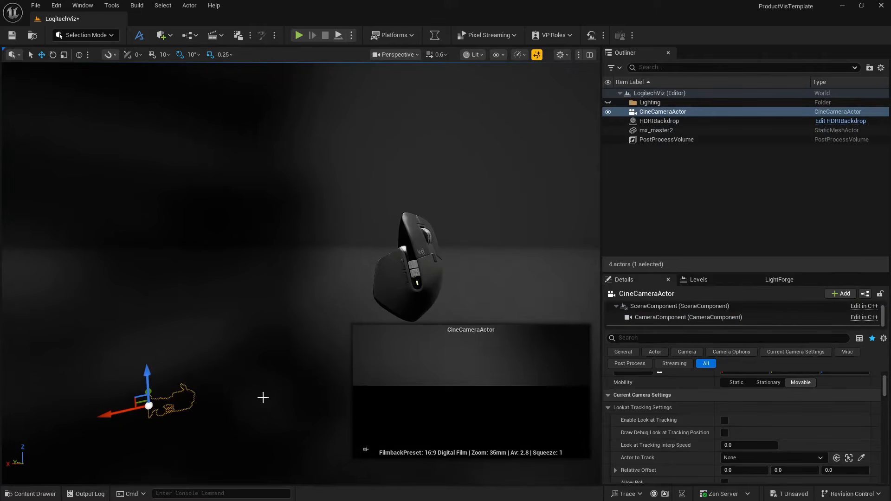
- Reset the CineCameraActor's location to the origin, then place it near the mouse at about X -285, Z 234, rotated about 90° around Z
scroll(825, 384, up, 3)
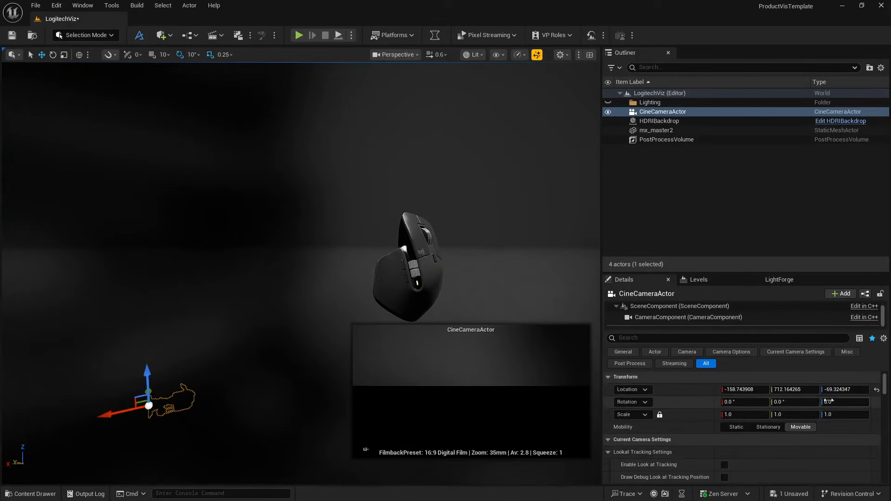
click(877, 404)
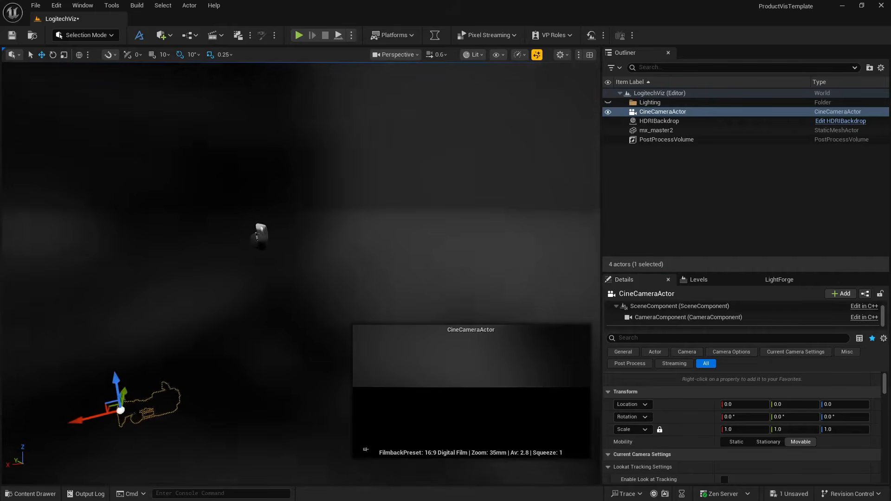
drag(116, 386, 123, 230)
drag(68, 276, 271, 269)
key(e)
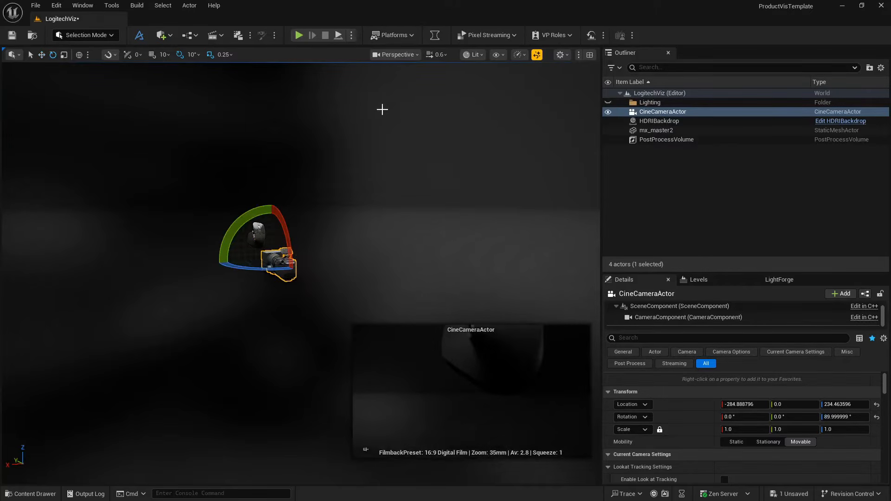
- Switch the viewport to the cinematic viewport type and look through the CineCameraActor
click(394, 54)
click(408, 337)
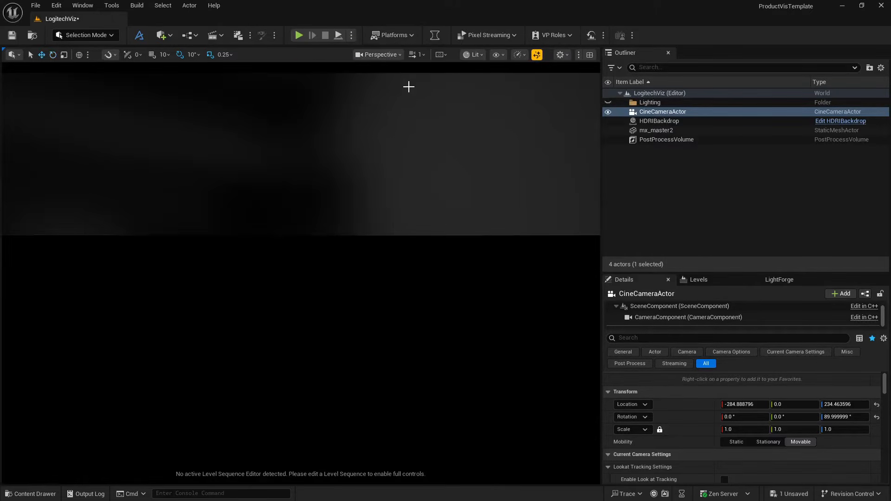
click(389, 54)
click(402, 112)
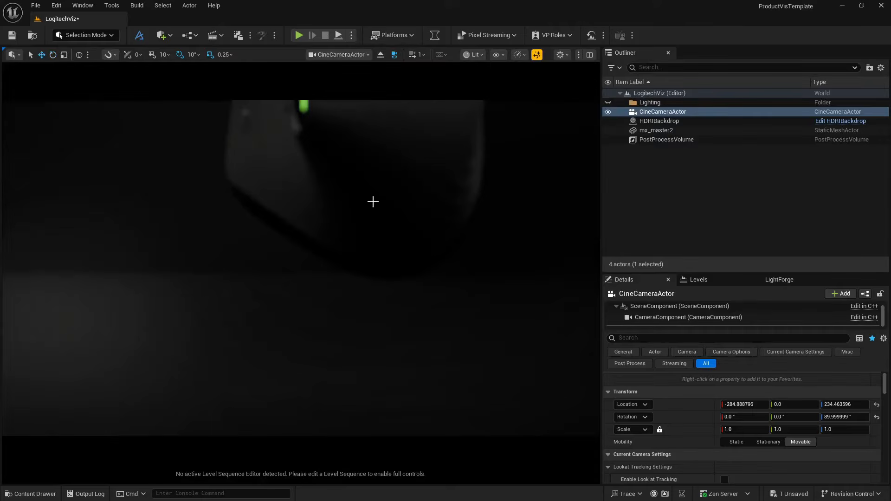
- Lower the camera speed to 0.1 and reposition the CineCameraActor to frame the whole mouse, at about X -305, Y -140, Z 264
key(s)
right_drag(372, 201, 372, 201)
key(e)
scroll(372, 201, down, 3)
scroll(372, 201, down, 1)
key(q)
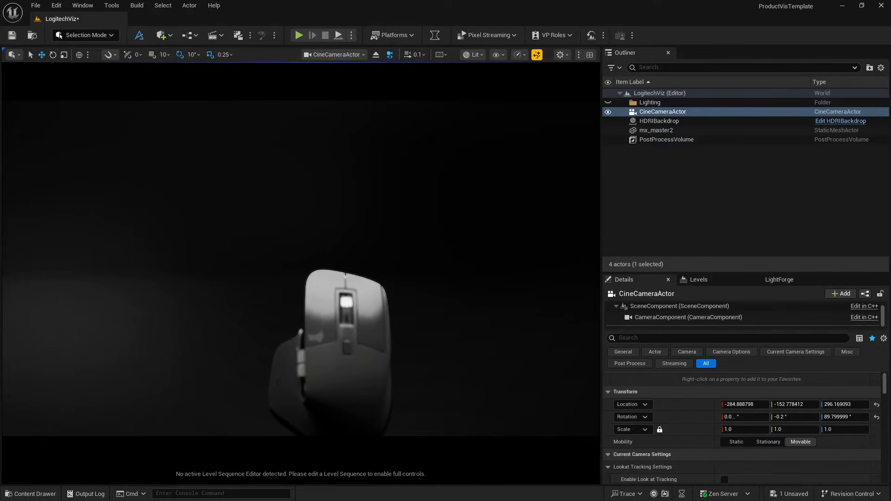
key(s)
right_drag(372, 202, 378, 203)
scroll(372, 201, down, 1)
key(q)
key(q)
key(d)
key(w)
key(w)
key(w)
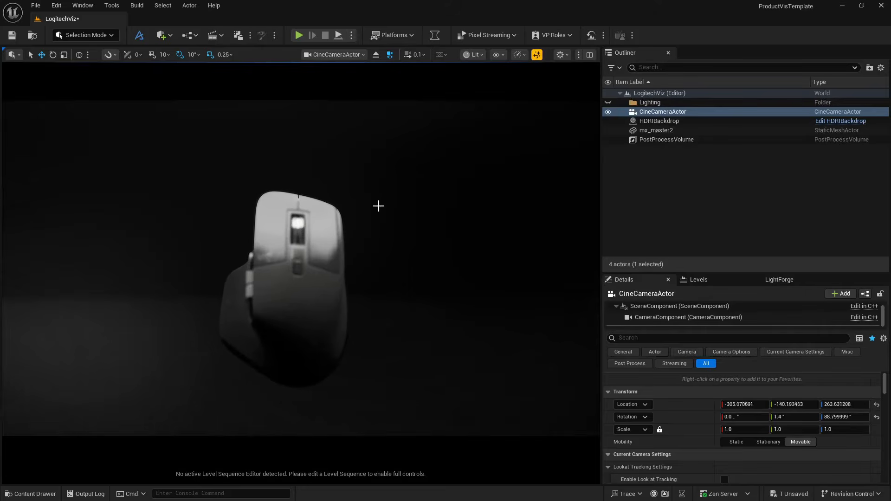
- Set the CineCameraActor's filmback to 16:9 Film and customise its sensor to about 27.69 mm wide and 14.15 mm high
scroll(678, 427, down, 2)
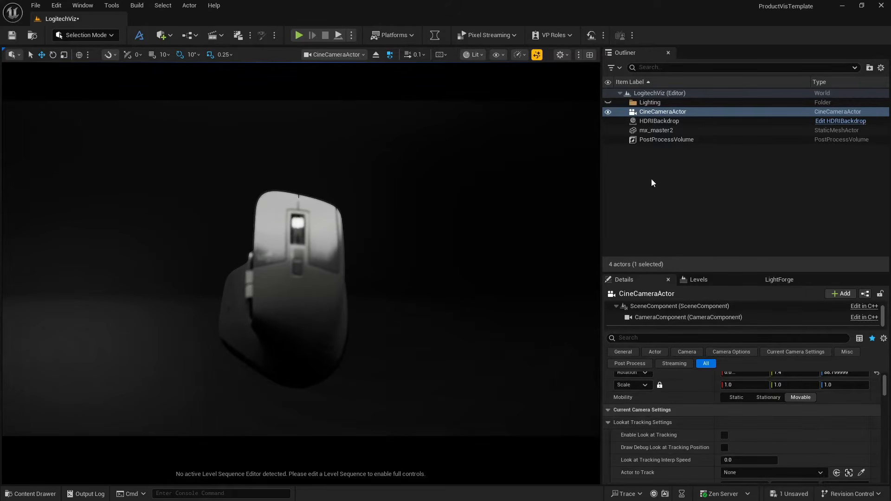
click(659, 121)
click(663, 111)
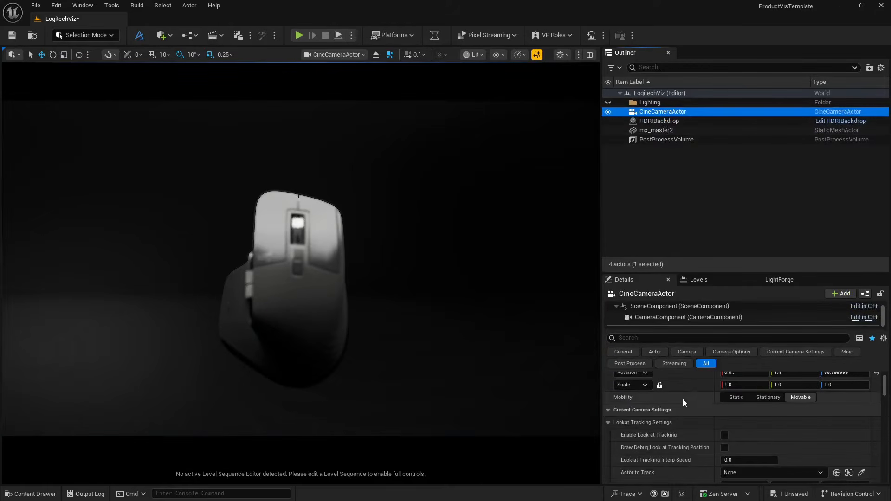
scroll(701, 415, down, 3)
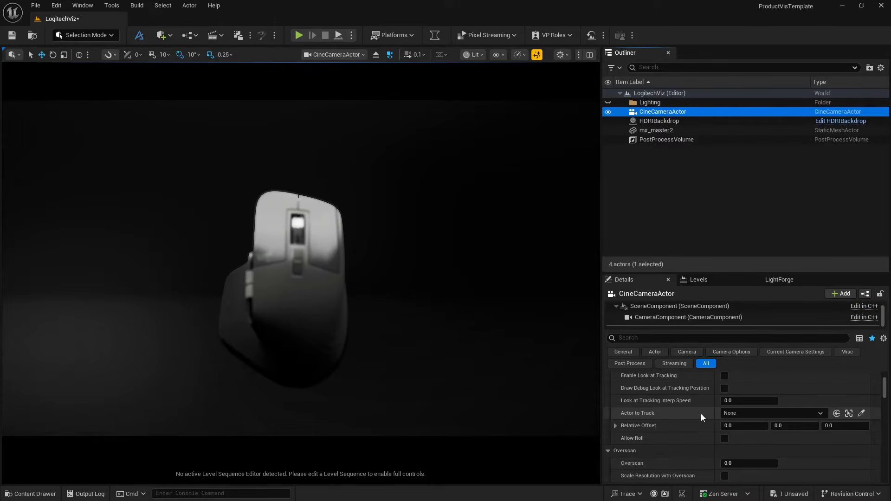
scroll(701, 413, up, 3)
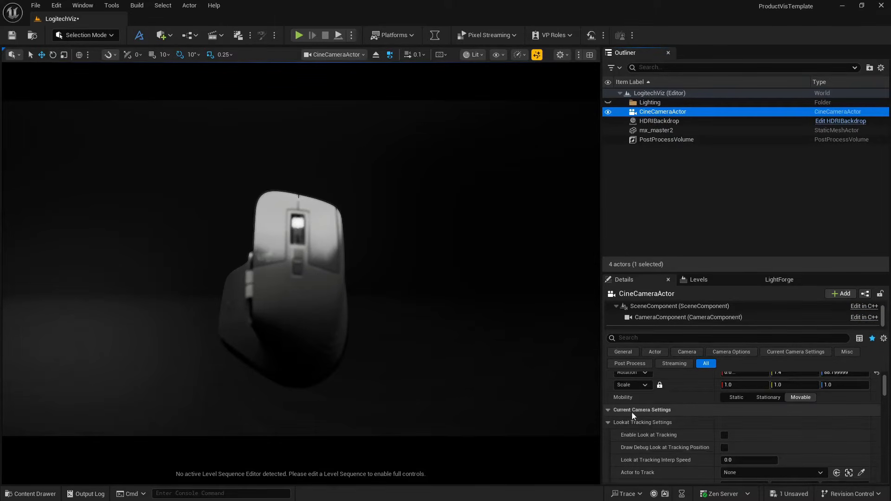
scroll(635, 412, down, 5)
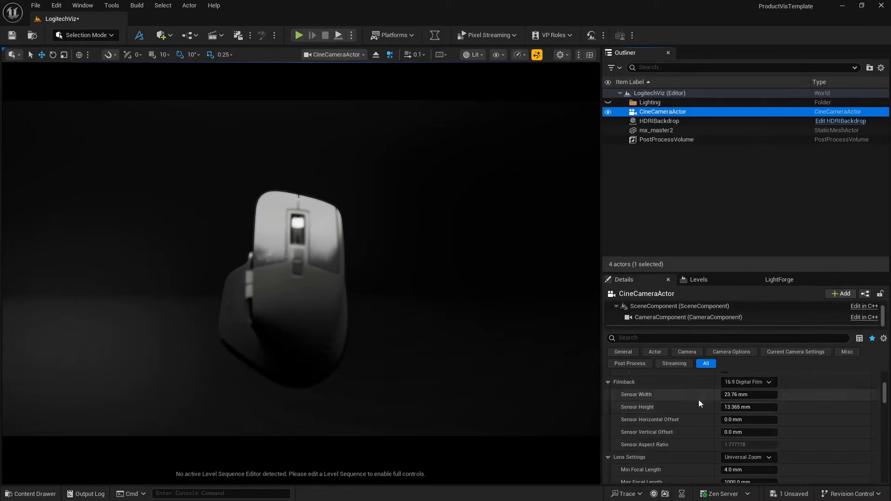
click(747, 382)
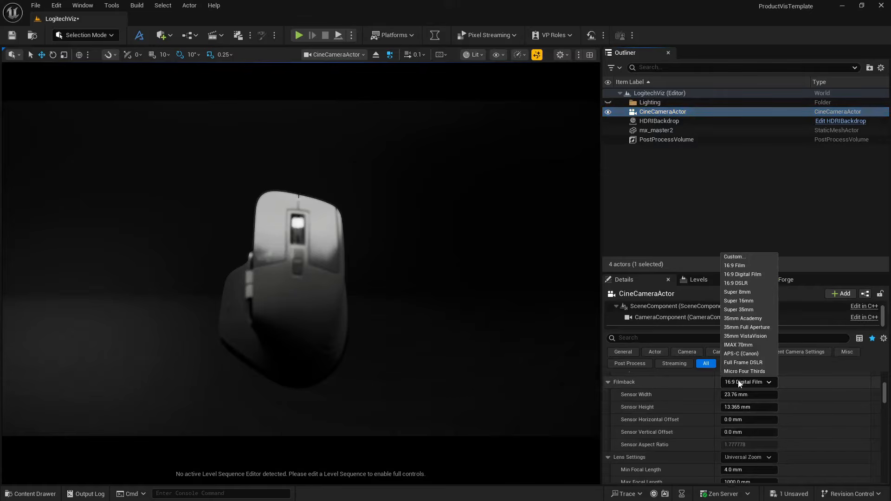
click(750, 266)
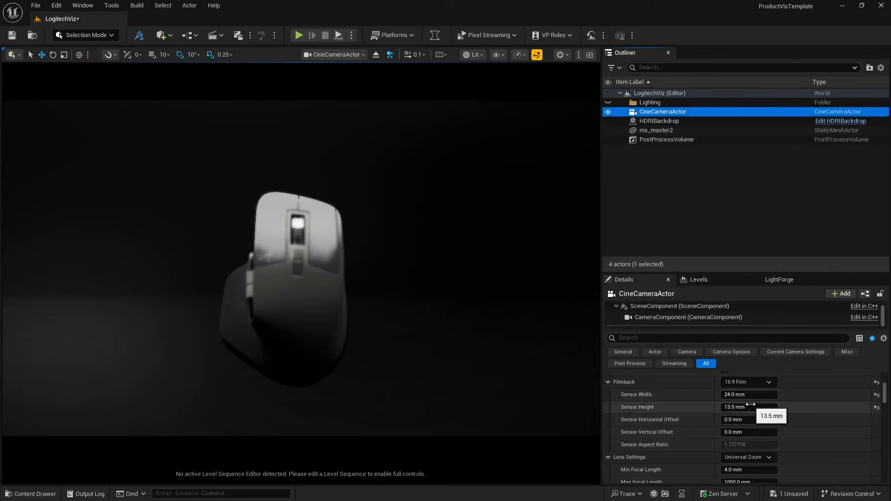
mouse_move(742, 394)
mouse_down()
mouse_move(772, 395)
mouse_move(744, 407)
mouse_up()
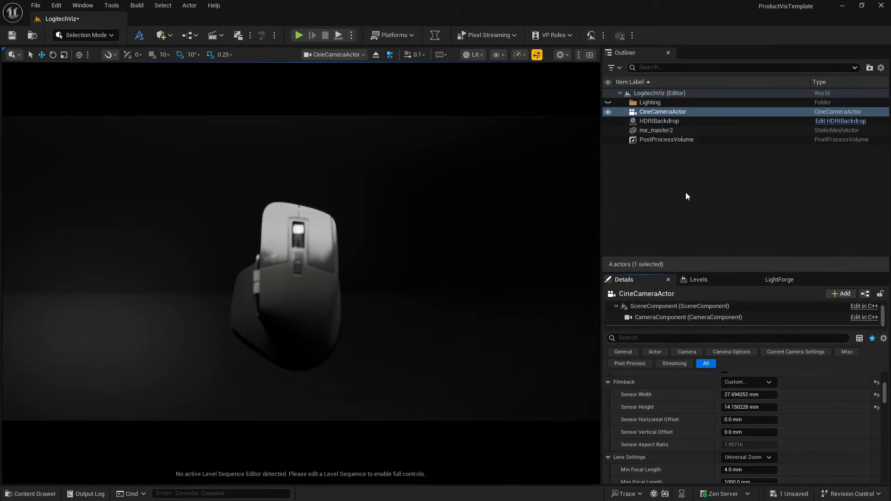
- Set the CineCameraActor's focus method to Tracking and pick the mx_master2 mouse model as the actor to track
scroll(664, 411, down, 10)
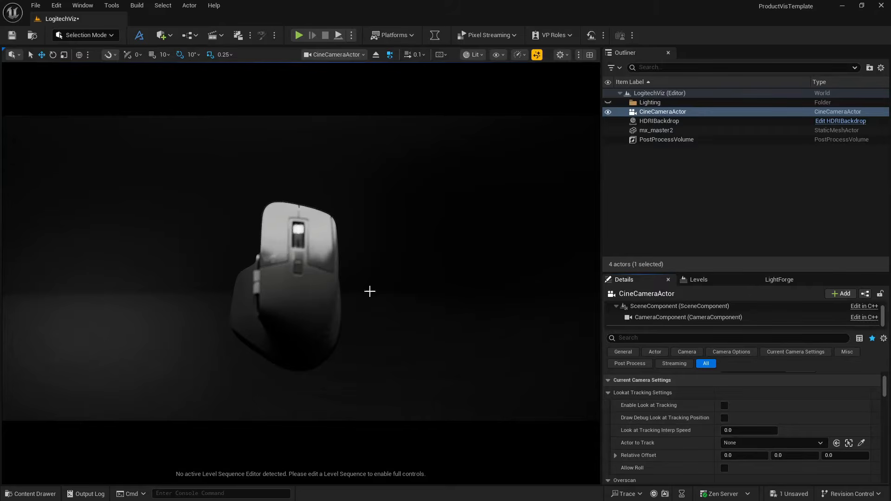
scroll(639, 425, down, 6)
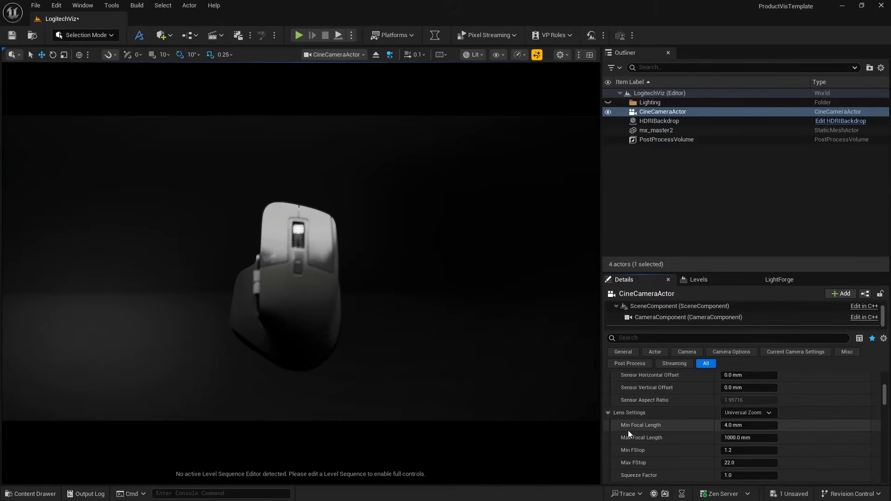
scroll(628, 430, down, 4)
click(747, 424)
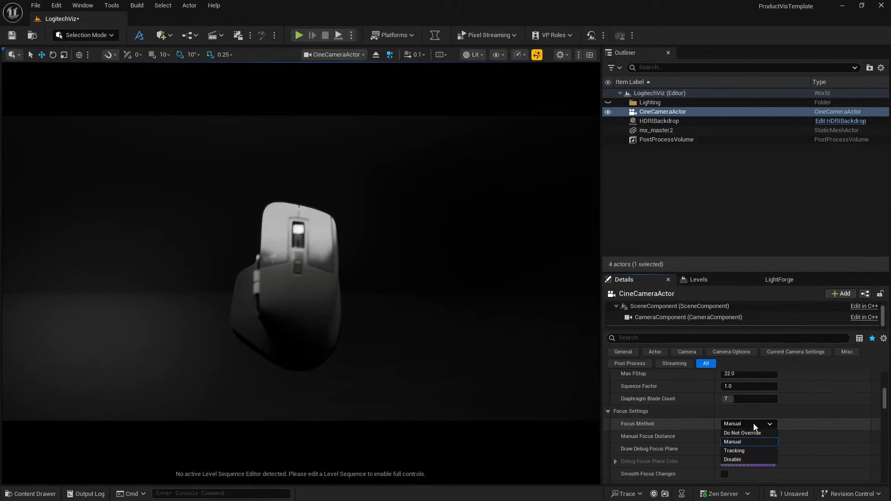
click(748, 451)
scroll(681, 446, down, 1)
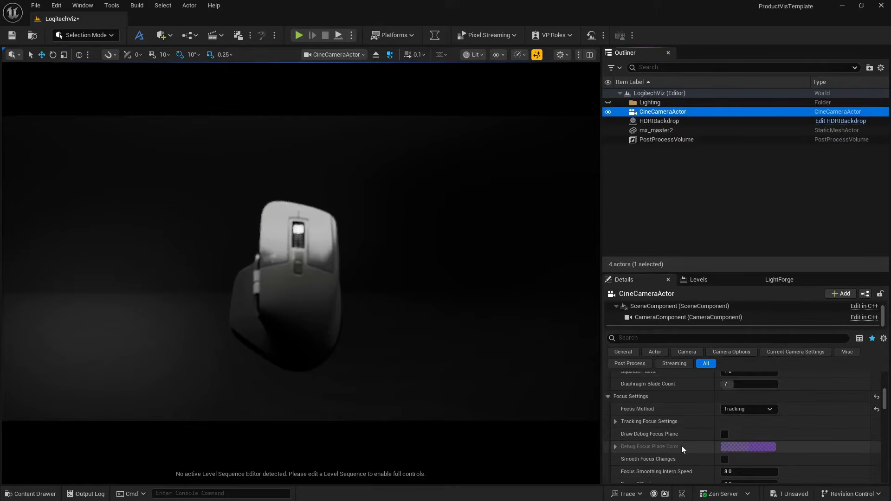
click(615, 421)
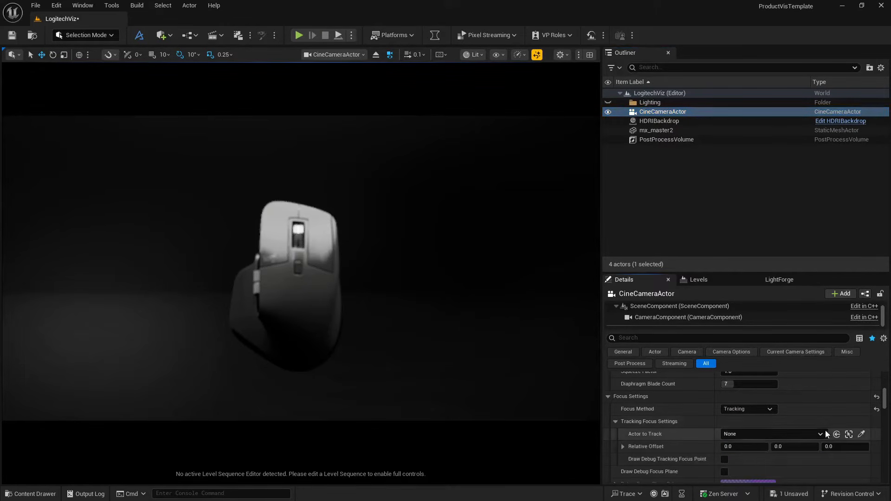
click(861, 435)
click(301, 255)
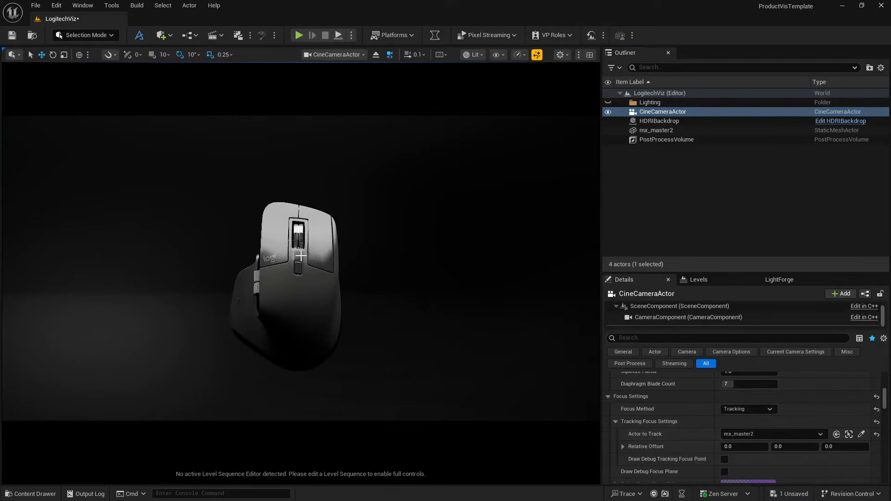
- Reposition the CineCameraActor closer to the mouse, framing it slightly larger and at more of an angle
mouse_move(366, 281)
right_down()
mouse_move(428, 298)
mouse_move(405, 277)
mouse_move(368, 282)
mouse_move(367, 291)
right_up()
key(a)
key(w)
key(w)
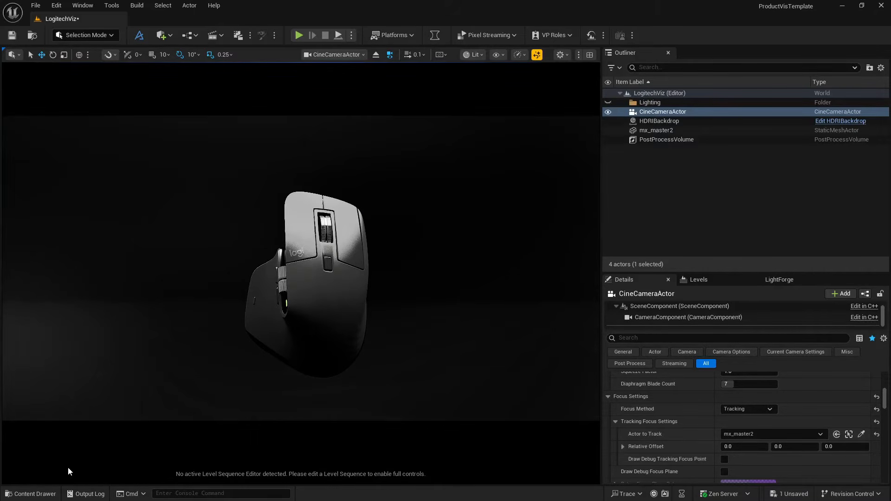
- Open the Fab asset marketplace from the editor and maximise its window
click(31, 493)
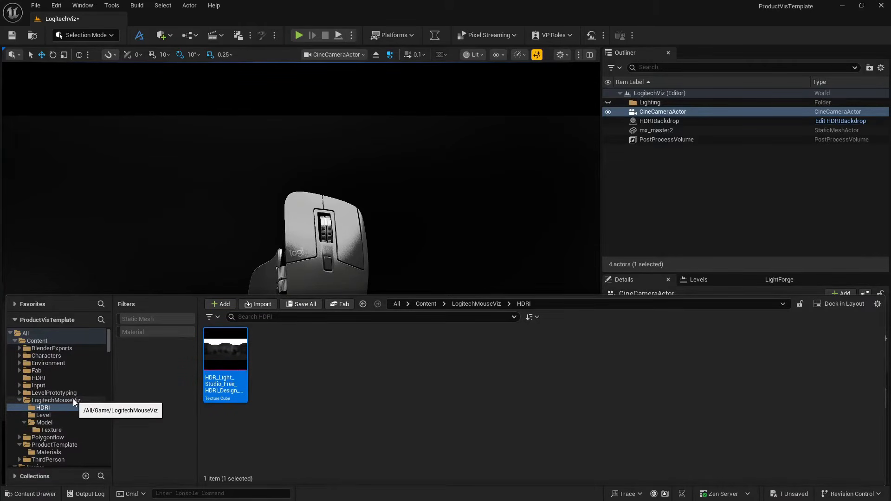
click(167, 38)
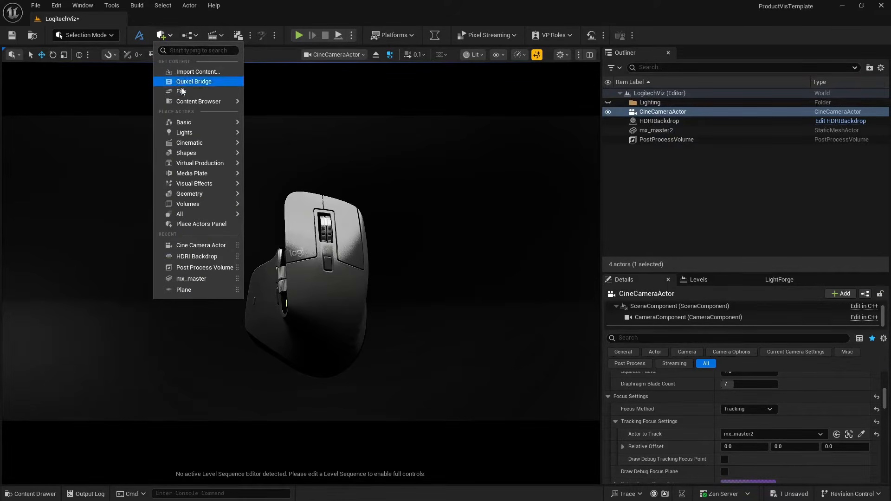
click(202, 83)
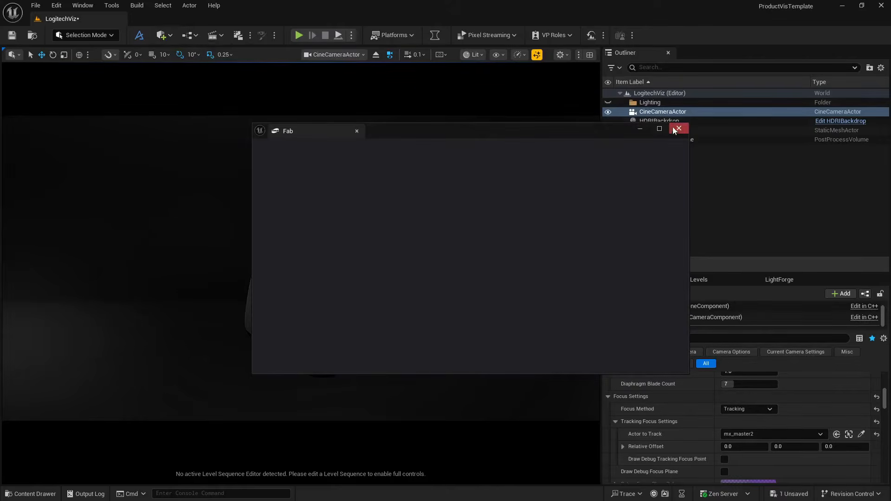
click(662, 130)
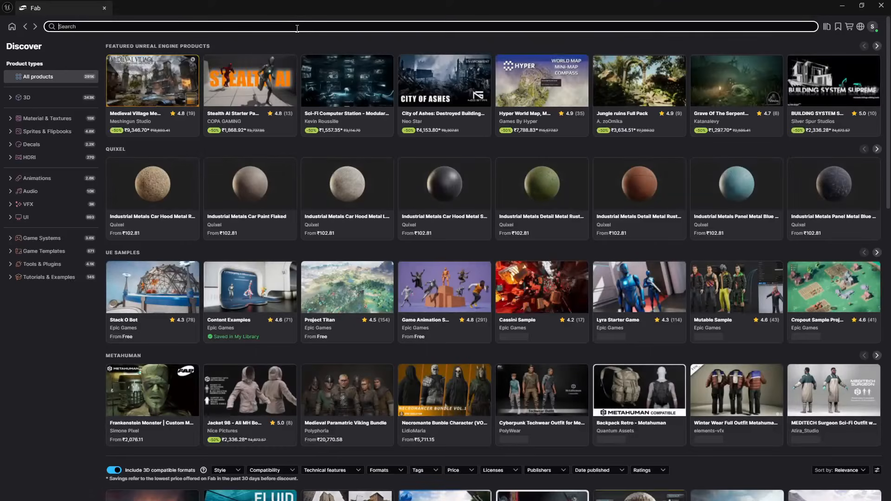
- Search Fab for "cliff" and filter the results to free products only
click(298, 26)
text(cliff)
key(Return)
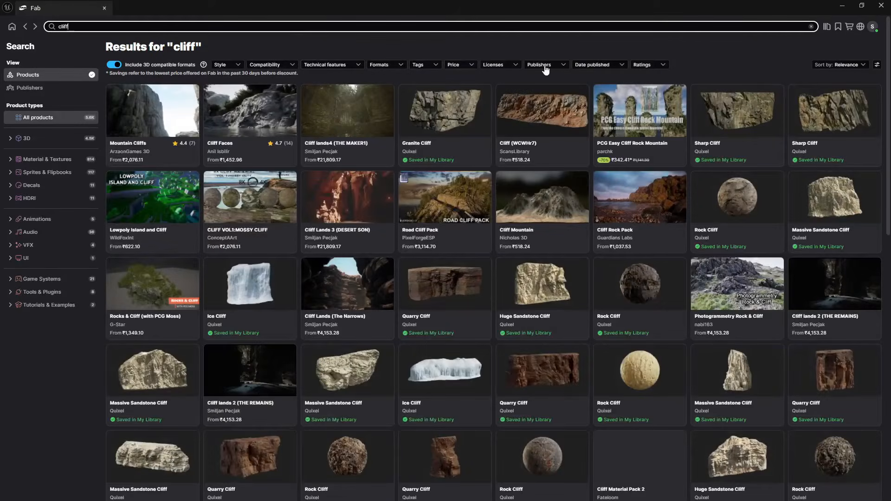
click(453, 64)
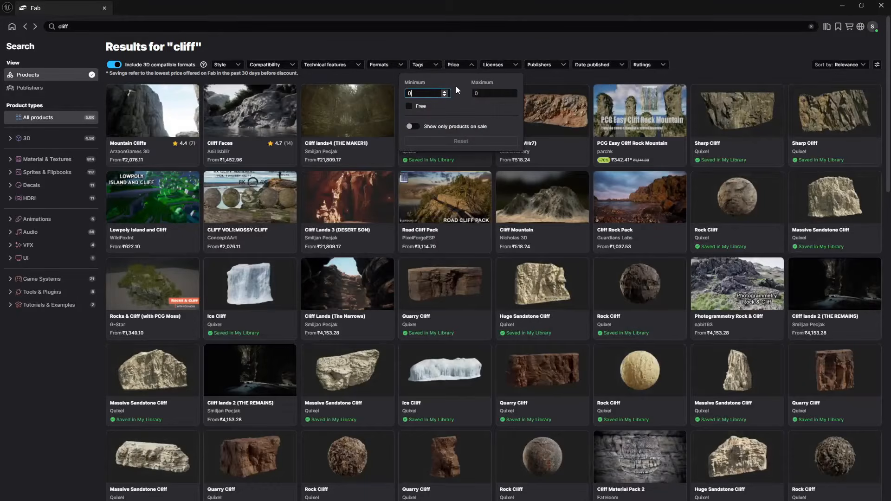
click(421, 106)
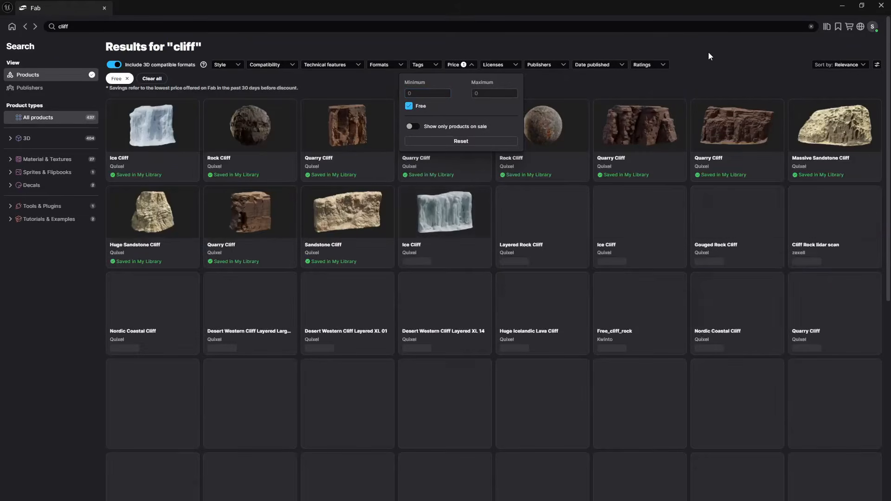
click(708, 50)
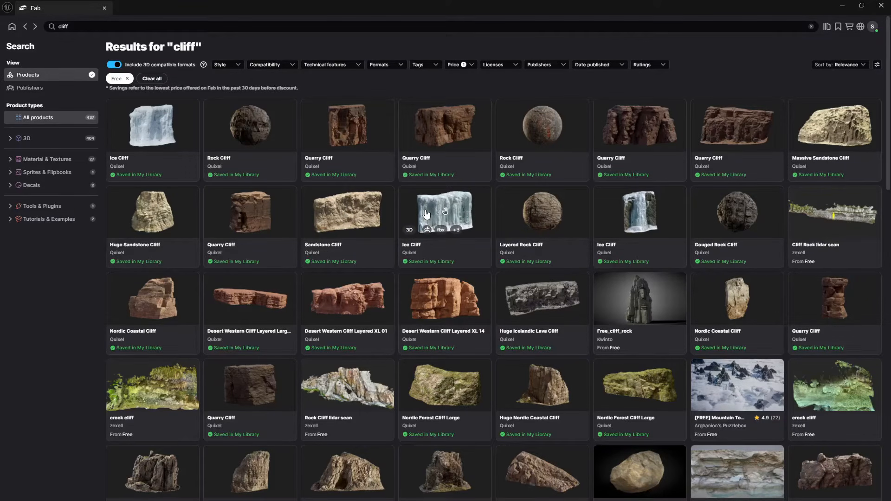
- Open the Quixel Sandstone Cliff asset from the free results and add it to the project in High quality
scroll(426, 214, down, 2)
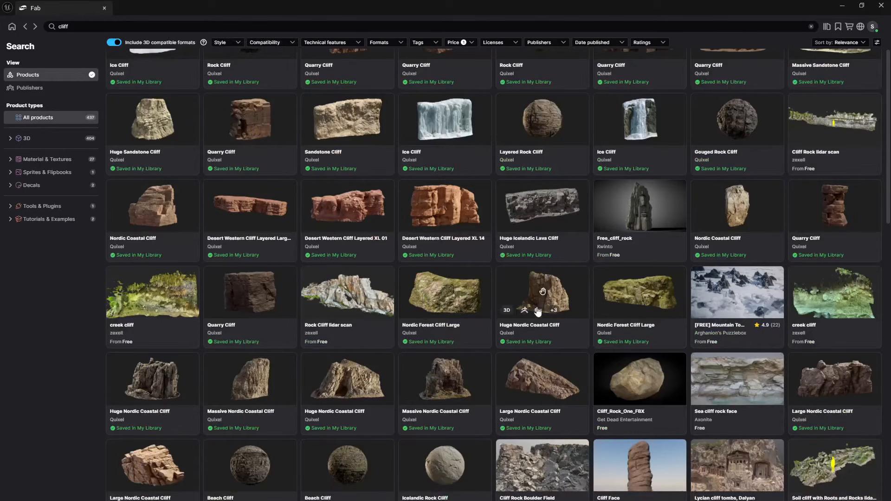
scroll(460, 283, up, 2)
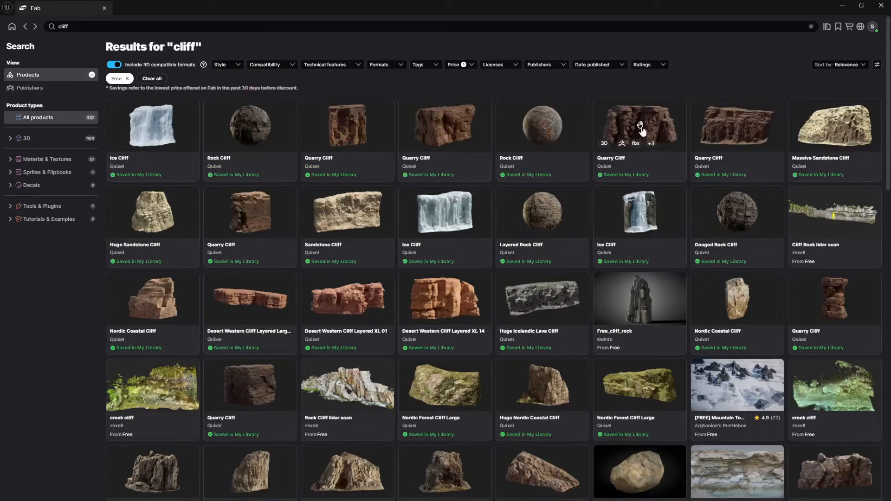
click(360, 202)
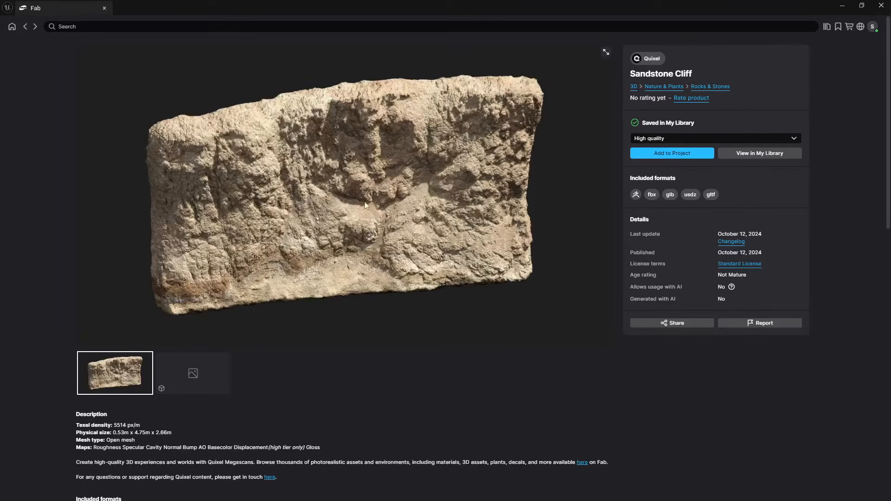
click(690, 156)
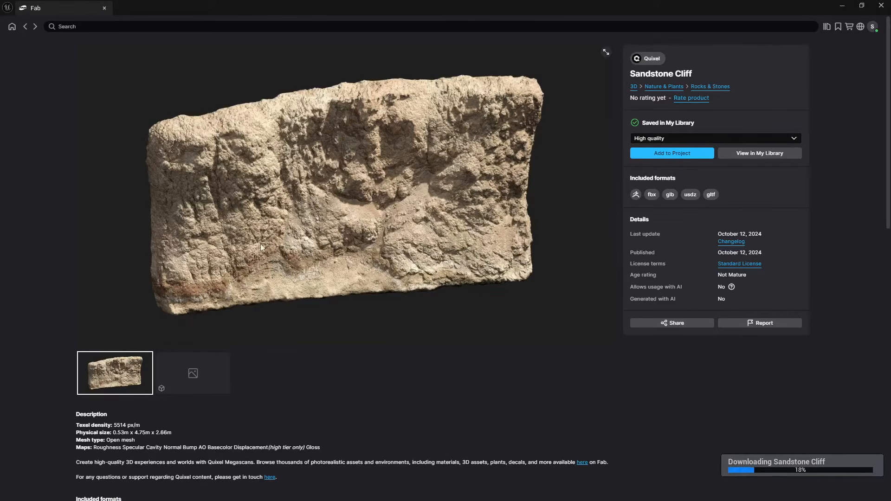
- Return to the cliff results and add the Quixel Huge Sandstone Cliff to the project in High quality
scroll(310, 343, down, 10)
scroll(308, 342, up, 10)
click(26, 28)
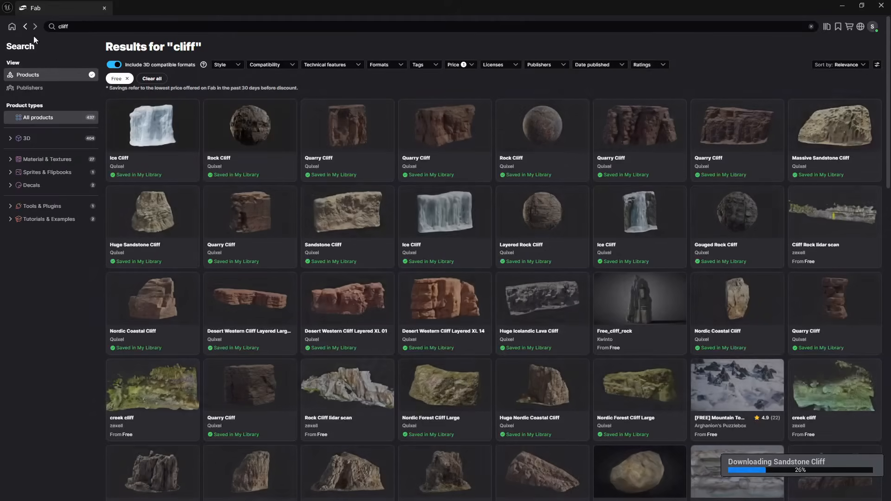
click(135, 202)
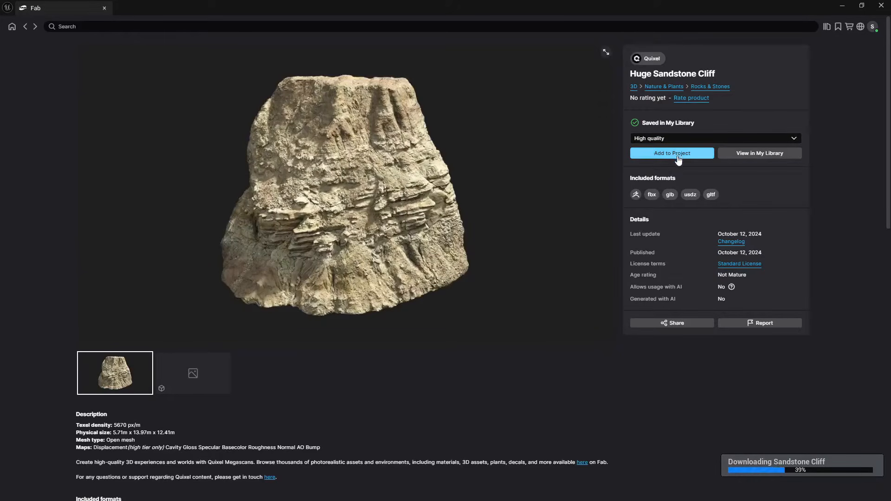
click(678, 156)
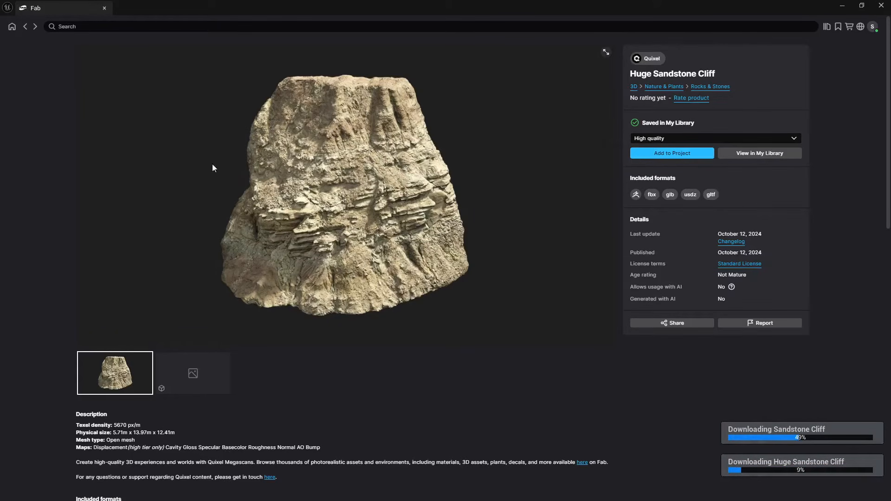
- Browse the free cliff results for further suitable rocks and inspect the Large Nordic Coastal Cliff's product page
click(25, 26)
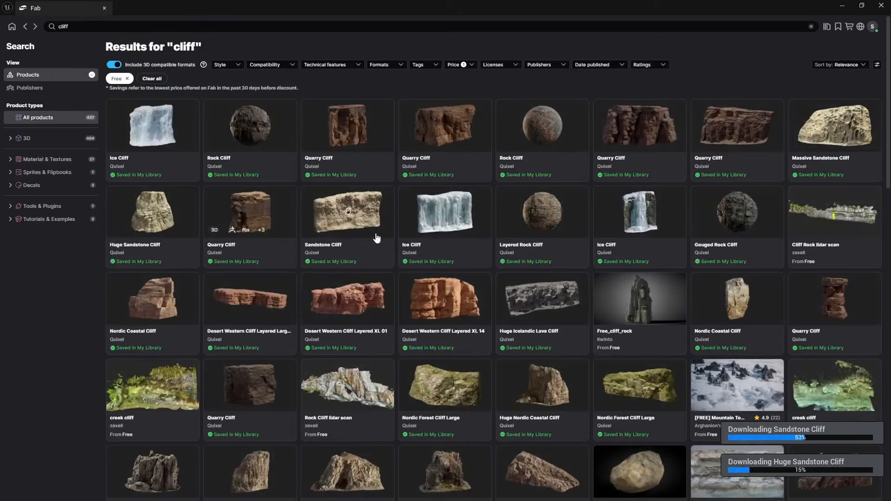
scroll(438, 259, down, 3)
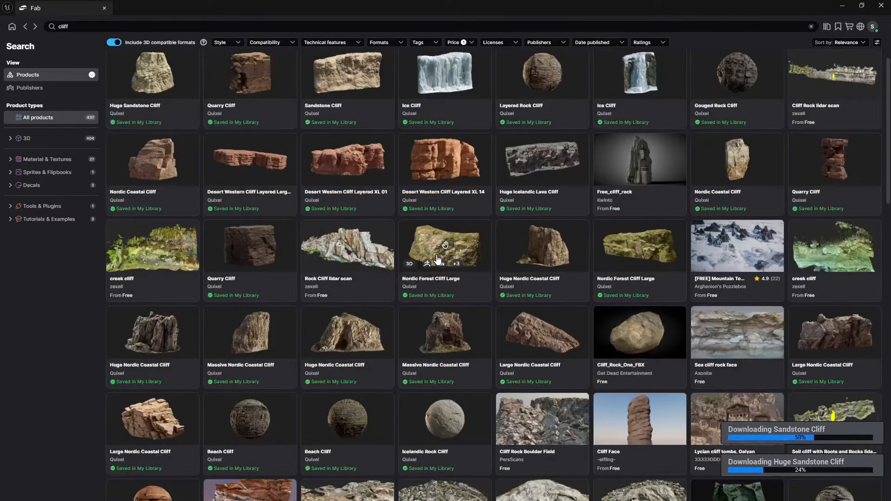
scroll(437, 259, down, 2)
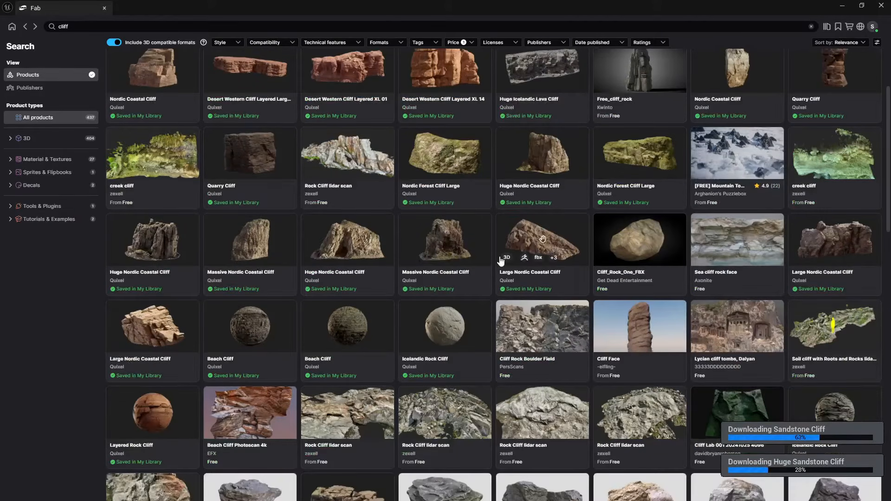
click(527, 238)
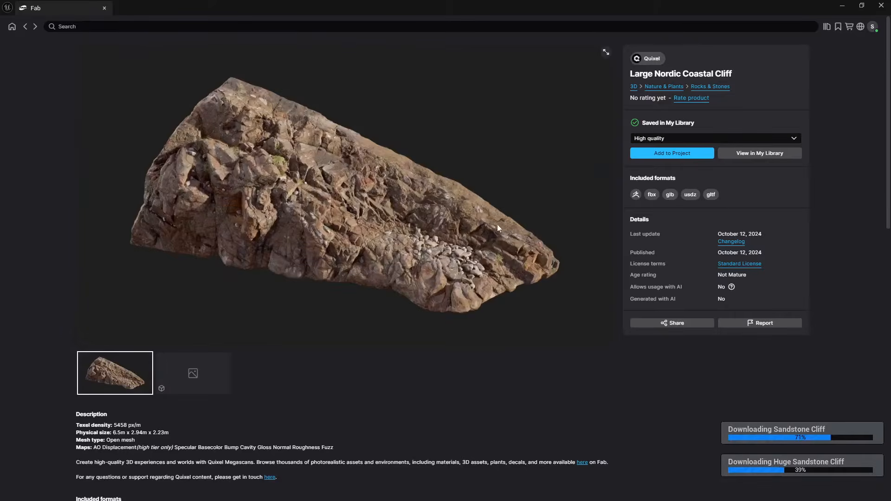
click(25, 27)
scroll(444, 299, down, 5)
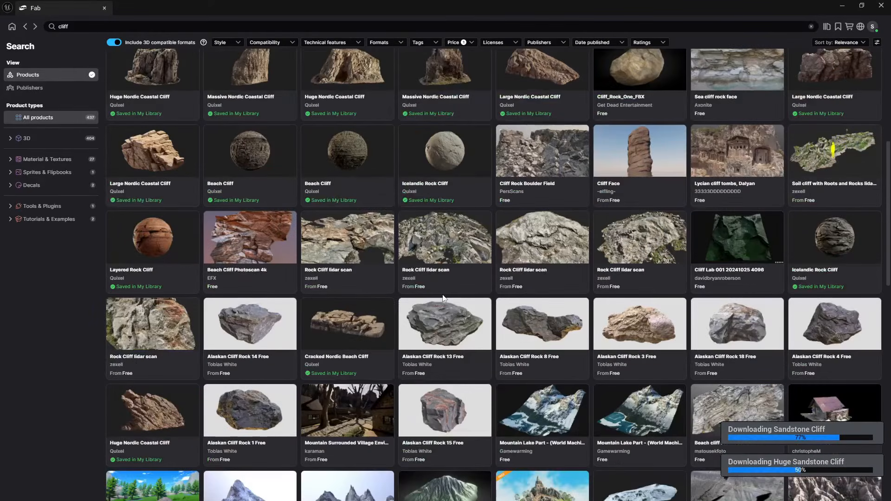
scroll(385, 309, up, 10)
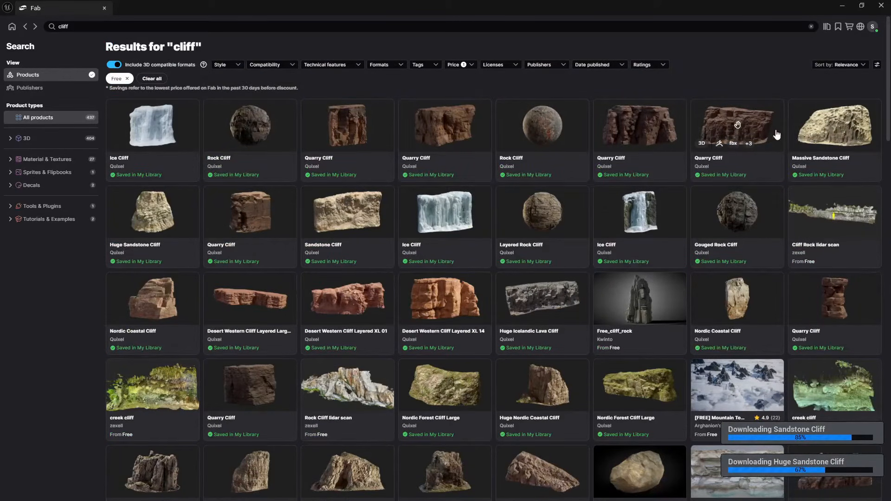
- Add the Quixel Massive Sandstone Cliff to the project in High quality and return to the level editor
click(802, 124)
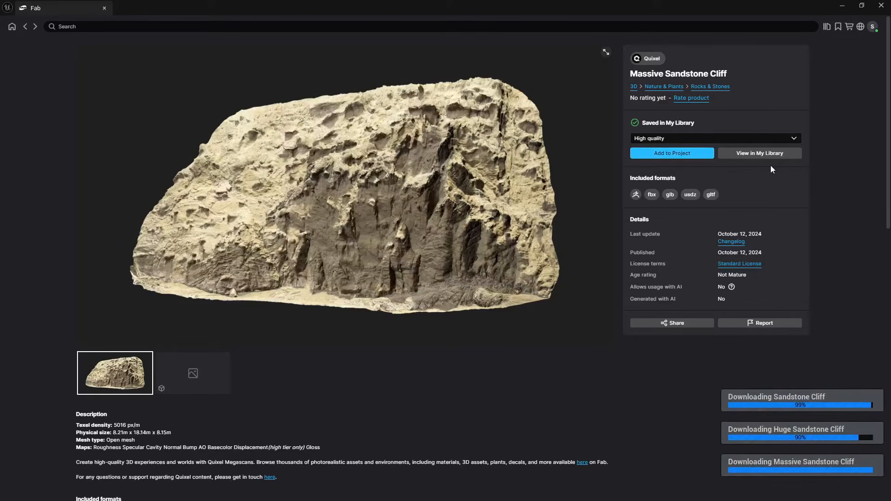
click(842, 8)
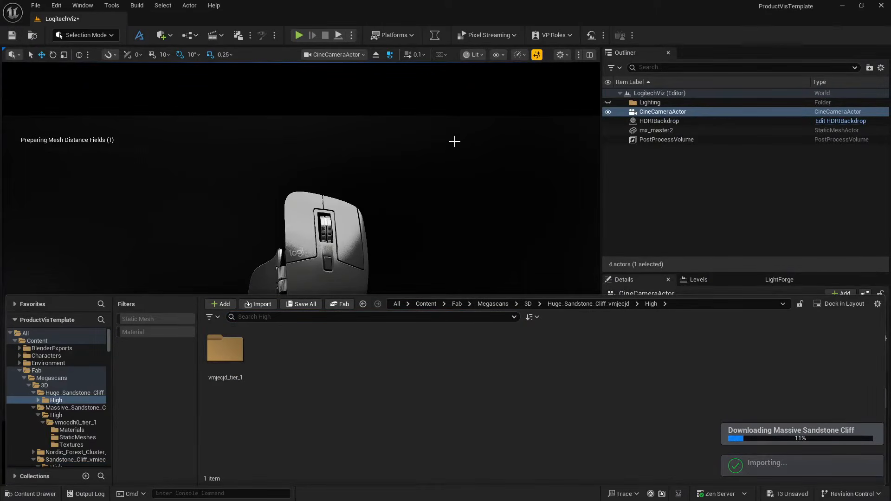
- Split the viewport into two side-by-side panes, with a free perspective overview of the scene beside the cine camera view
click(590, 55)
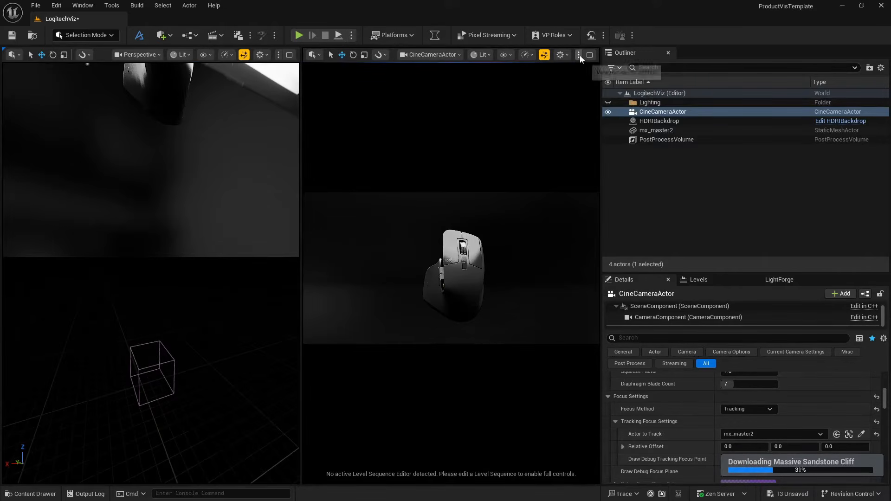
click(579, 55)
click(579, 55)
click(580, 54)
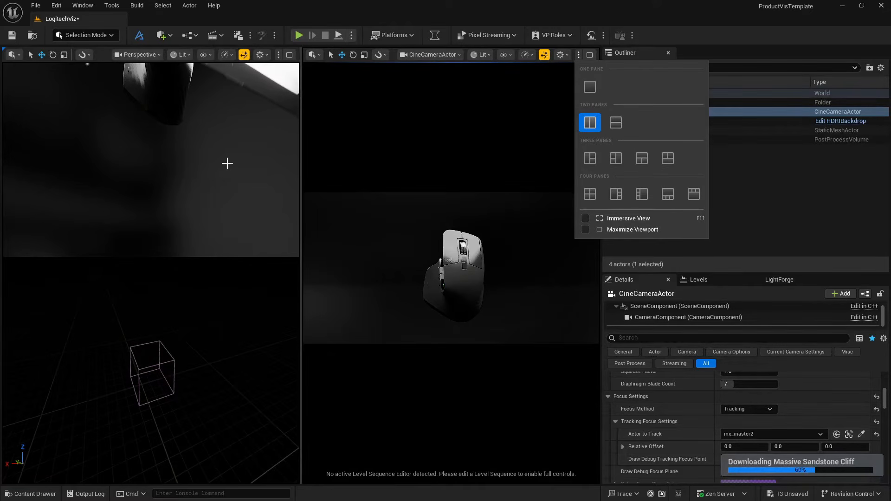
right_drag(222, 168, 189, 173)
key(s)
key(d)
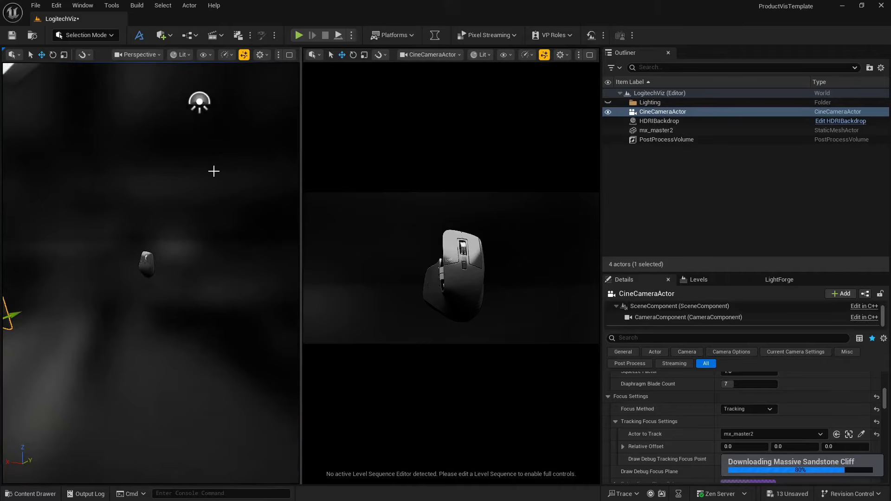
- Find the Huge Sandstone Cliff's static mesh among the imported Megascans assets and place it in the level near the mouse
click(35, 494)
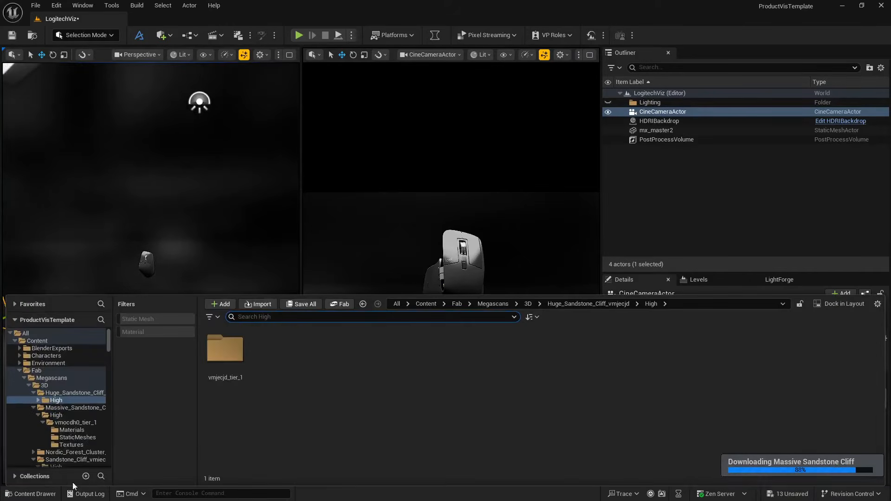
double_click(224, 348)
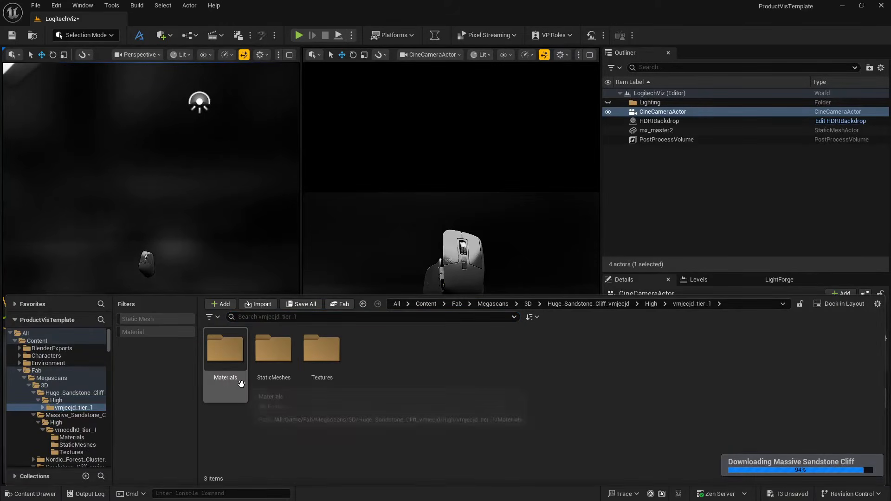
click(267, 350)
double_click(266, 350)
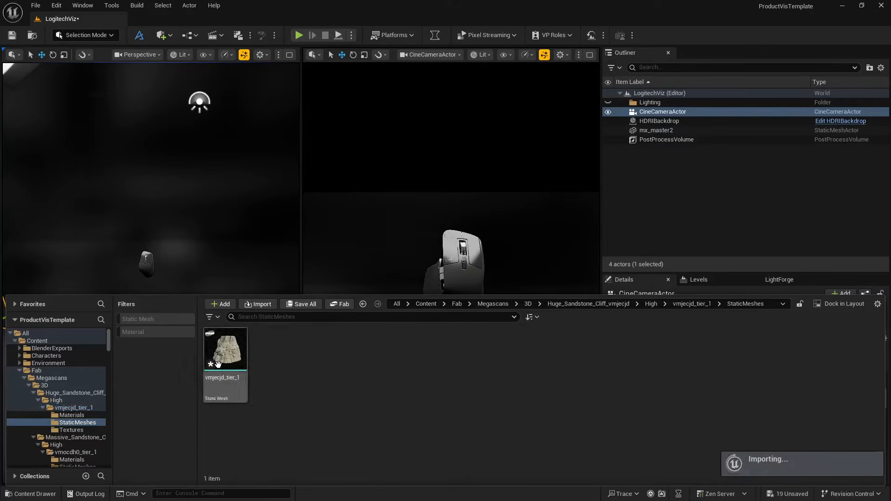
click(83, 446)
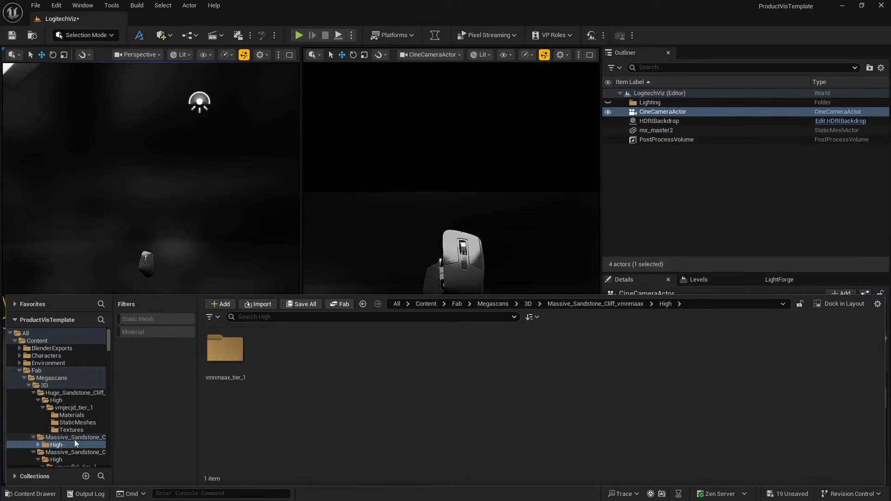
scroll(87, 434, down, 2)
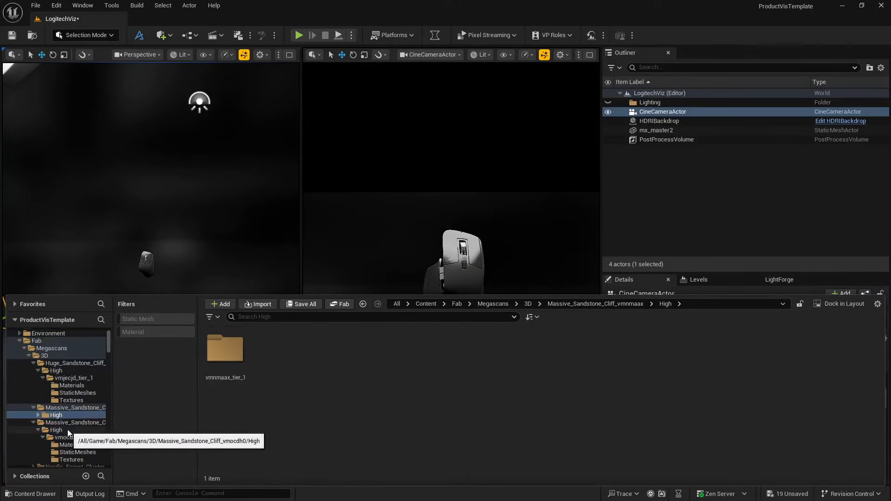
click(77, 451)
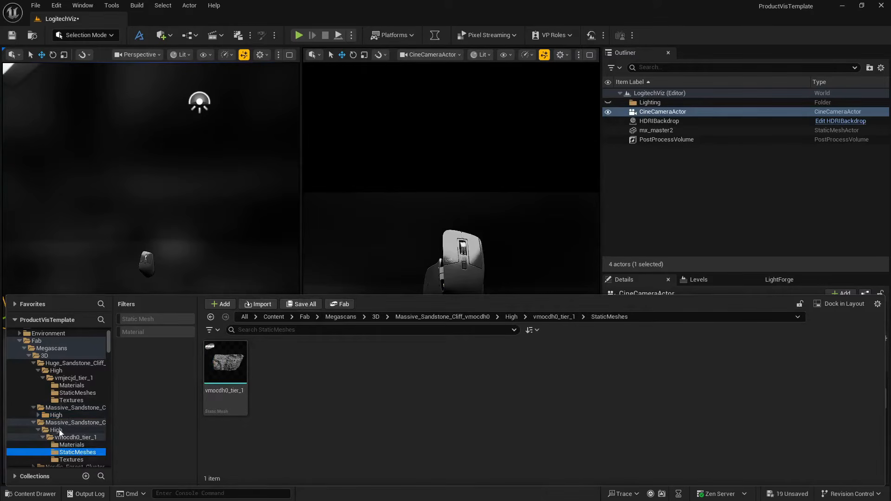
scroll(78, 428, up, 1)
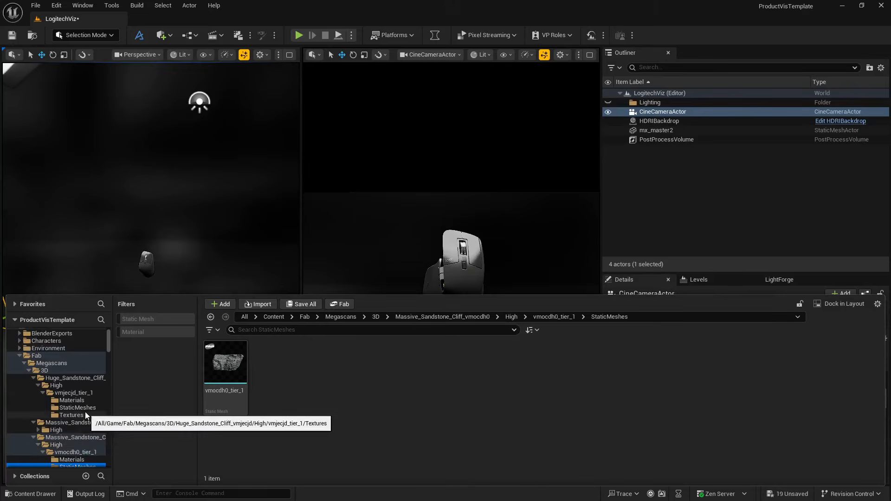
click(86, 407)
drag(225, 350, 193, 262)
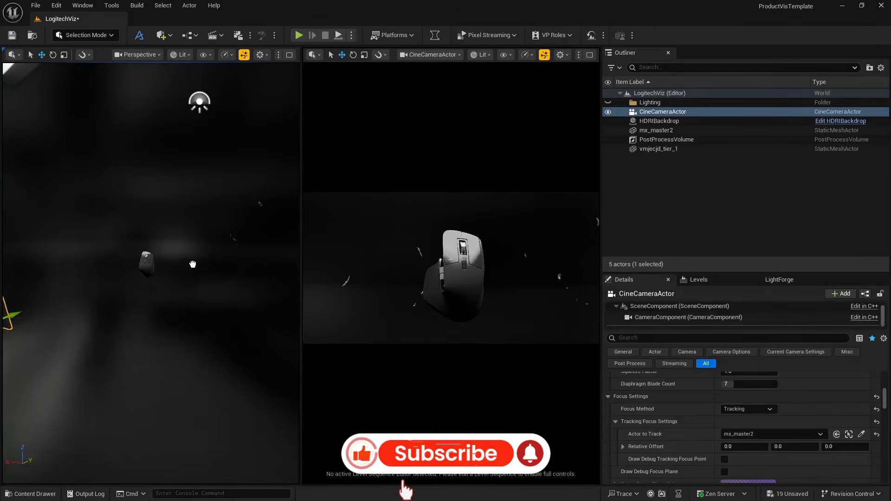
- Move the cliff behind the mouse to about X -10, Y 809, Z 50 and turn it 90° about Z
drag(125, 357, 23, 334)
right_drag(22, 334, 5, 330)
right_drag(164, 296, 146, 296)
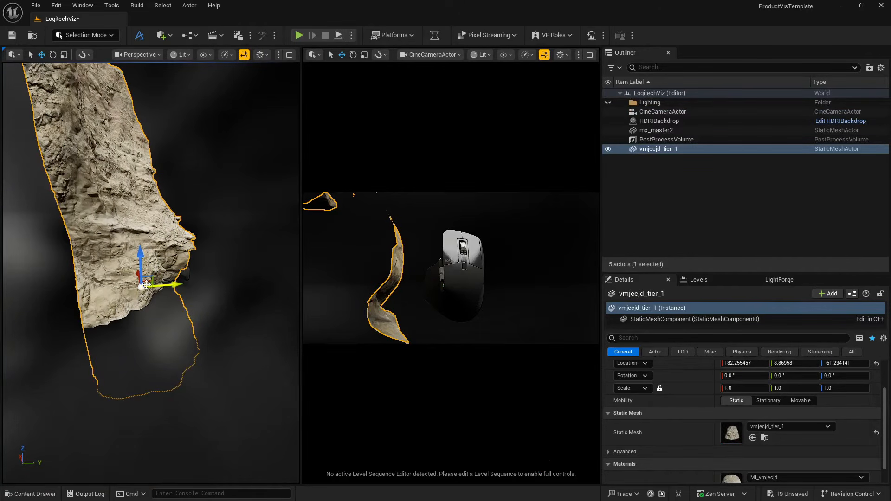
drag(147, 284, 259, 288)
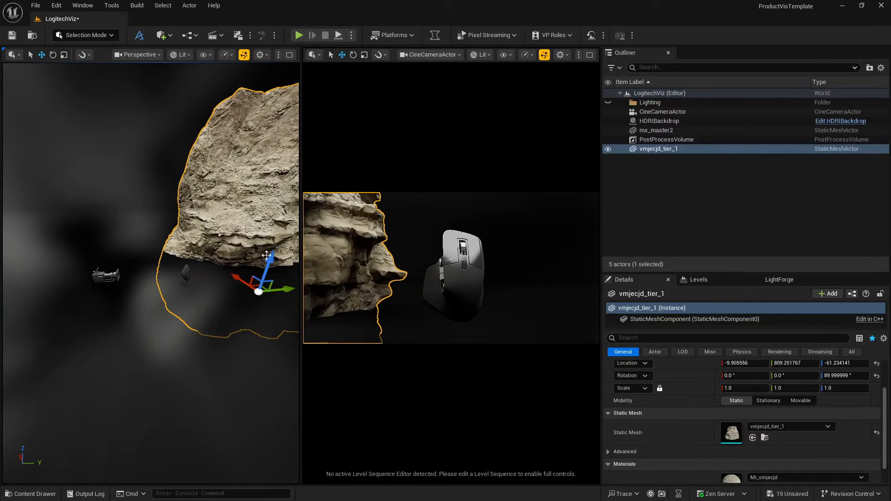
key(a)
right_drag(267, 256, 325, 252)
- Tilt and turn the cliff to a rotation of about 18.7°, -5.0°, 119.6°
mouse_move(187, 274)
mouse_down()
mouse_move(178, 269)
mouse_move(177, 303)
mouse_move(174, 261)
mouse_move(200, 269)
mouse_move(181, 275)
mouse_up()
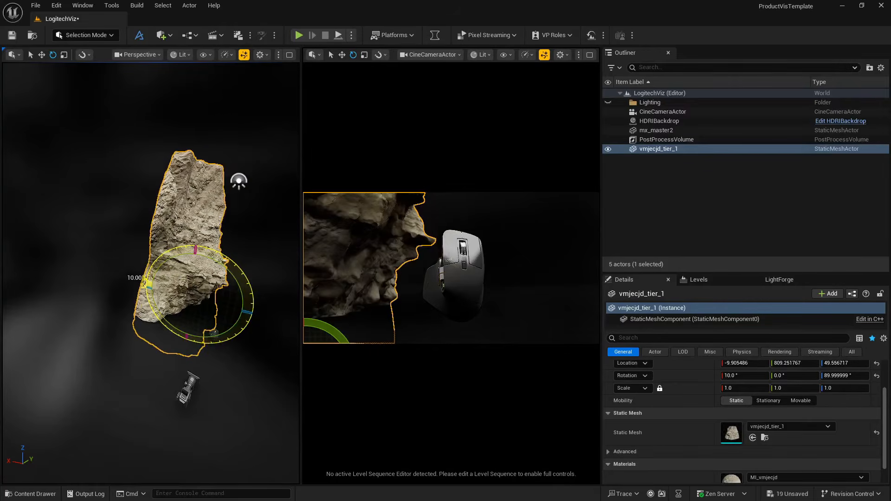
drag(215, 328, 214, 333)
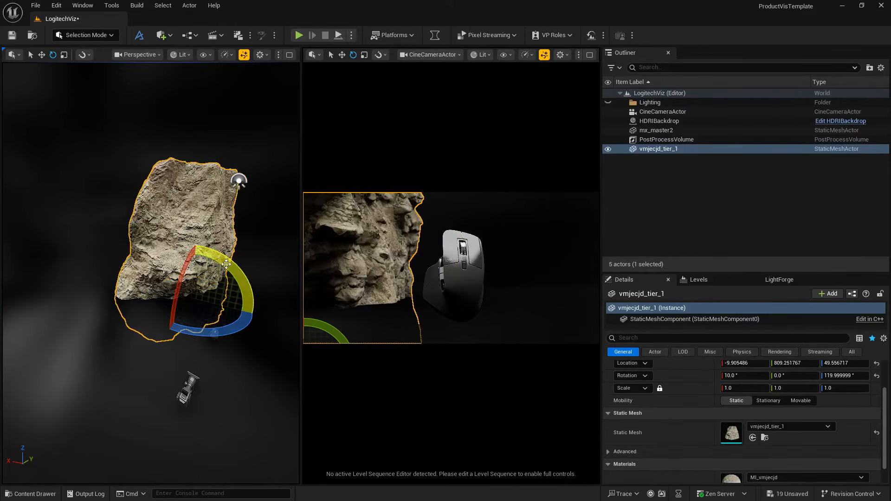
drag(226, 264, 195, 272)
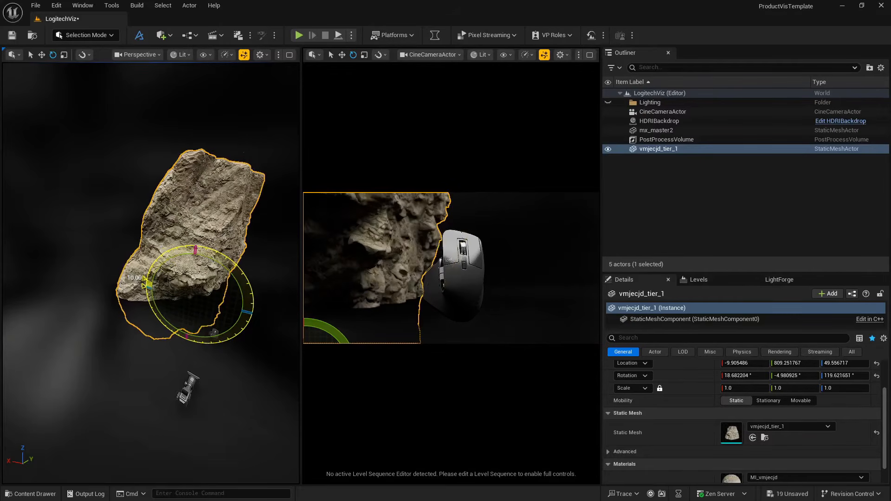
- Push the cliff farther back to about X 58, Y 2224, Z 425 and rotate it to about 77°, -28°, 101°
key(w)
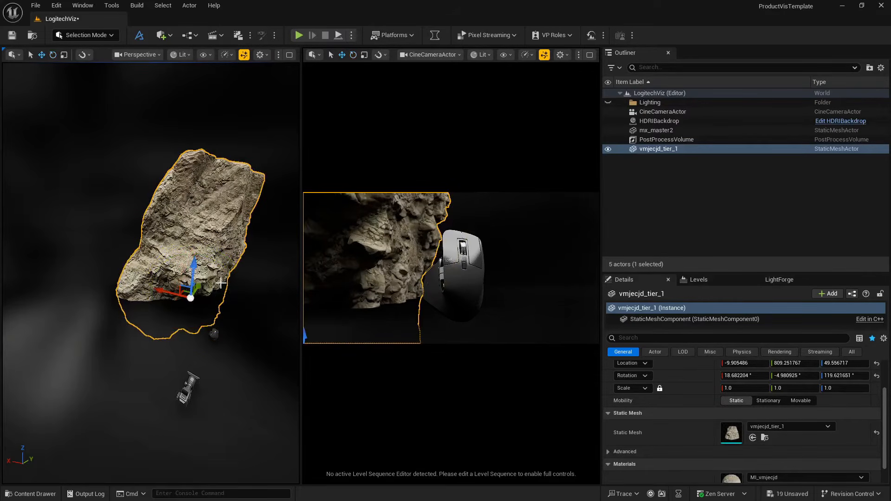
drag(191, 295, 207, 262)
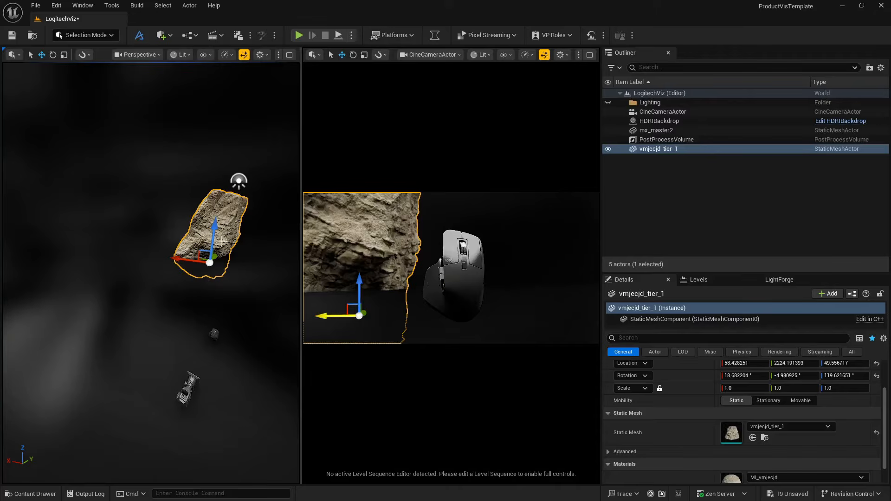
drag(213, 232, 250, 202)
key(e)
key(w)
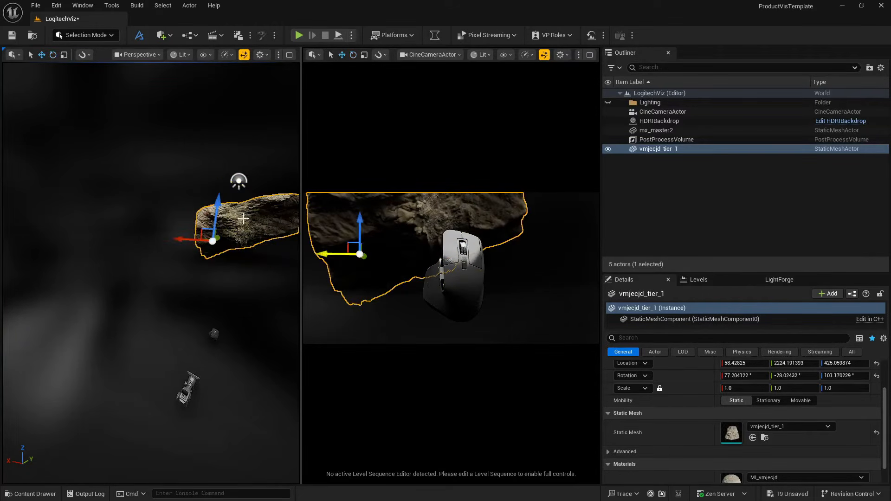
- Shift the cliff sideways to about X 548, scale it uniformly to 0.7075 and lower it to about Z 371
drag(187, 239, 162, 238)
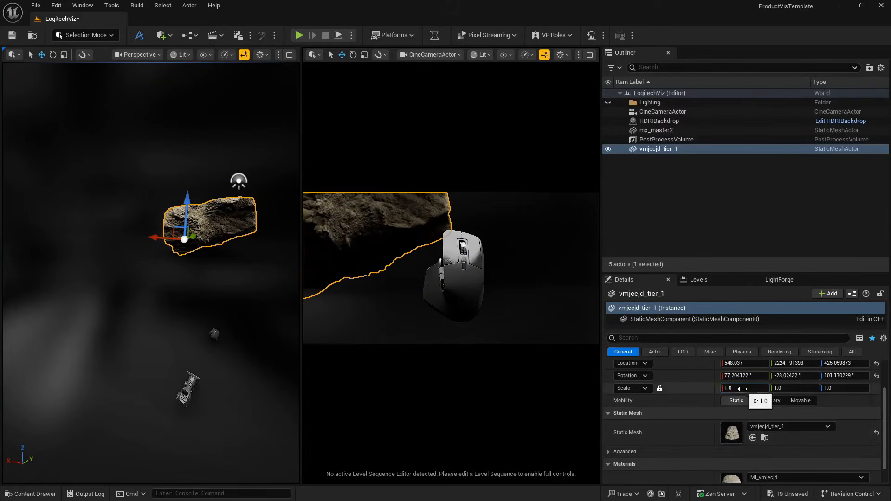
drag(742, 390, 729, 390)
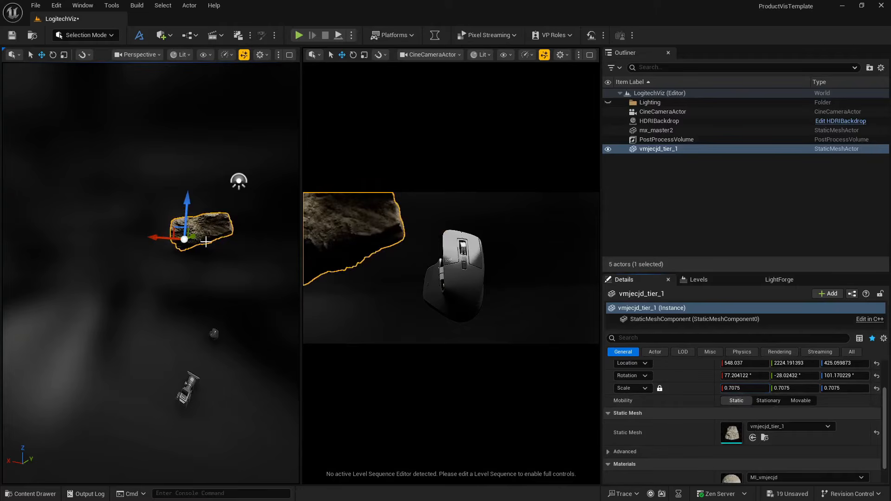
drag(187, 208, 194, 211)
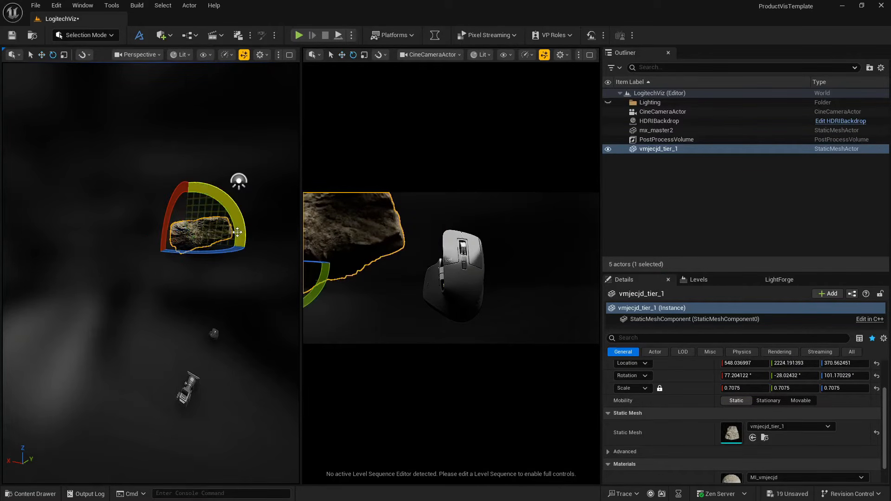
- Widen the perspective pane, then rotate the cliff to about 84°, -49°, 95° and raise it to about Z 486
mouse_move(237, 232)
mouse_down()
mouse_move(236, 251)
mouse_move(237, 232)
mouse_up()
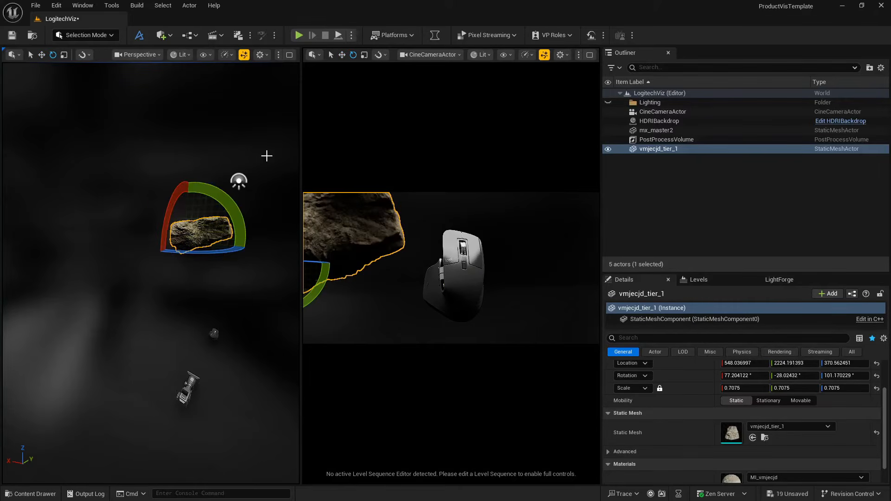
drag(301, 85, 323, 130)
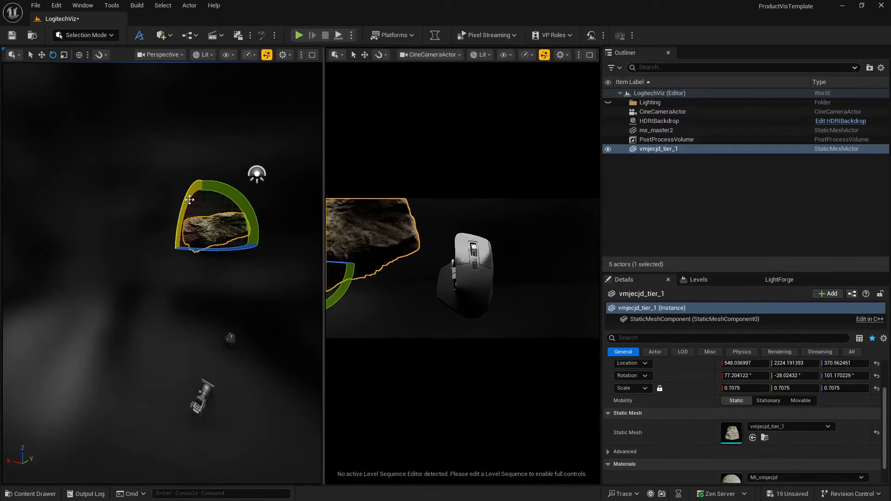
mouse_move(189, 199)
mouse_down()
mouse_move(207, 167)
mouse_move(227, 183)
mouse_move(202, 208)
mouse_move(200, 184)
mouse_move(197, 191)
mouse_up()
key(w)
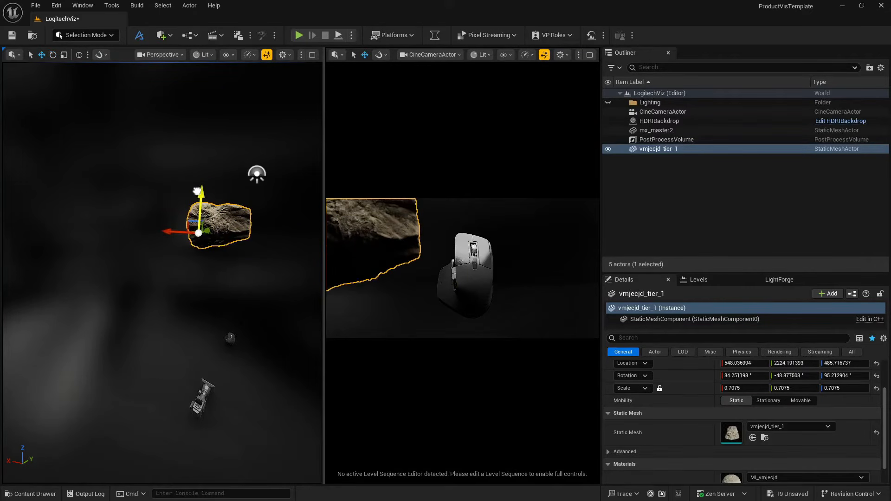
- Raise the mouse model to about Z 294 and reframe it with the cine camera at about X -268, Y -96, Z 274
click(469, 254)
drag(469, 247, 467, 208)
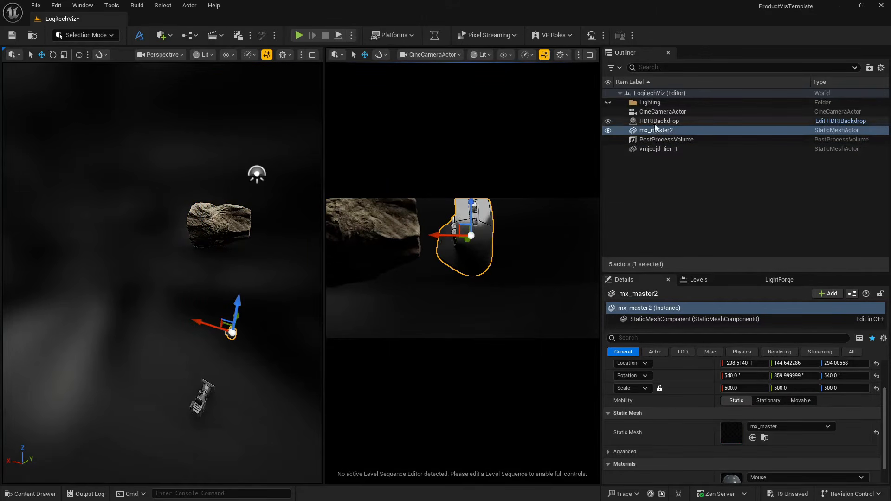
click(663, 112)
right_drag(462, 268, 463, 259)
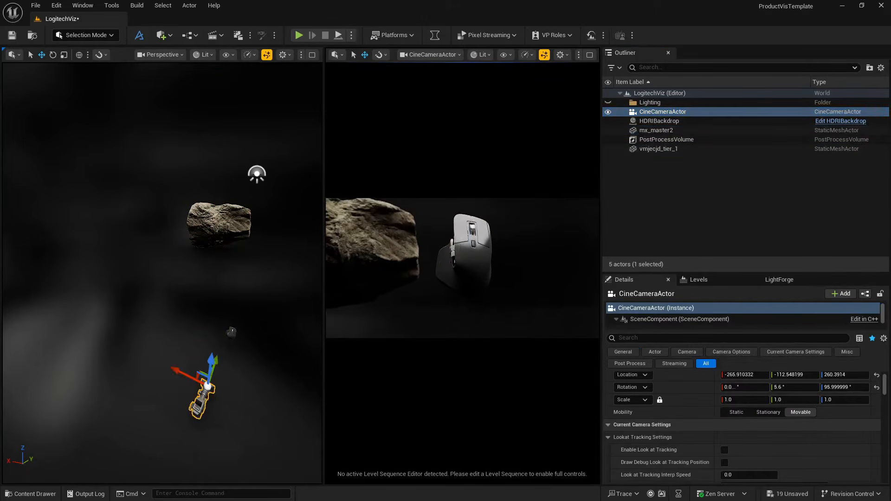
key(e)
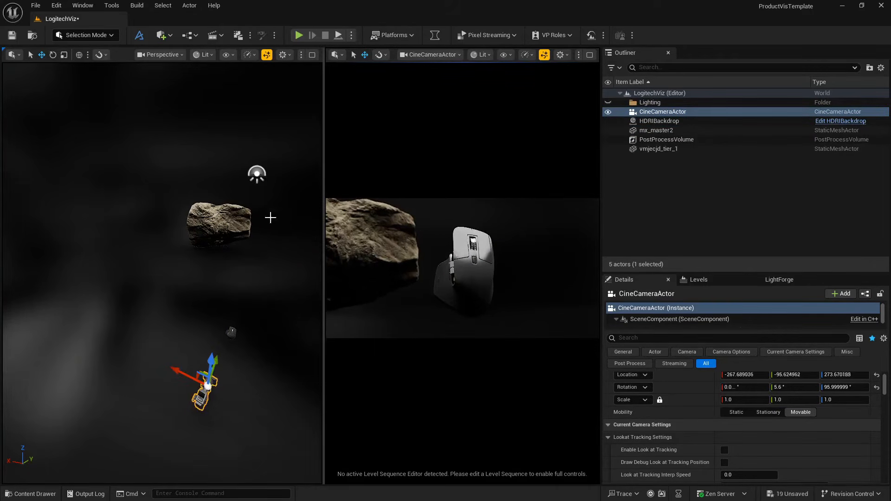
- Focus the cine camera view on mx_master2 and reposition the camera to frame the mouse from an angle
click(217, 229)
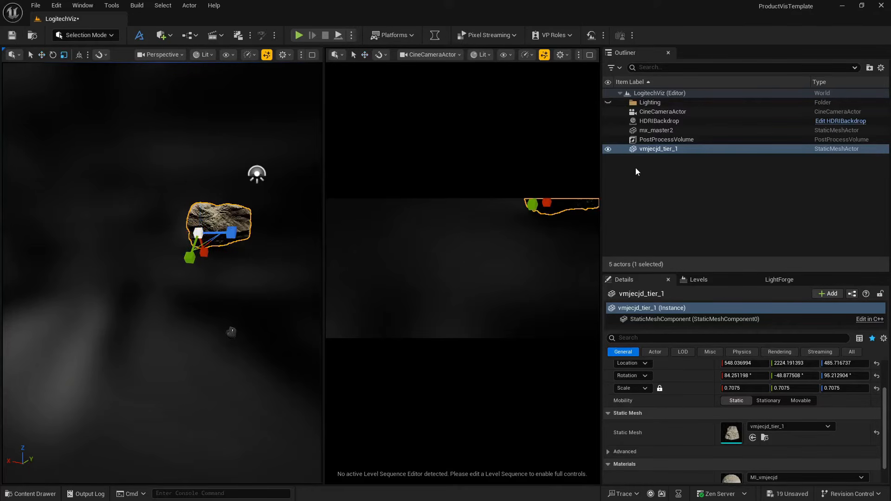
click(657, 113)
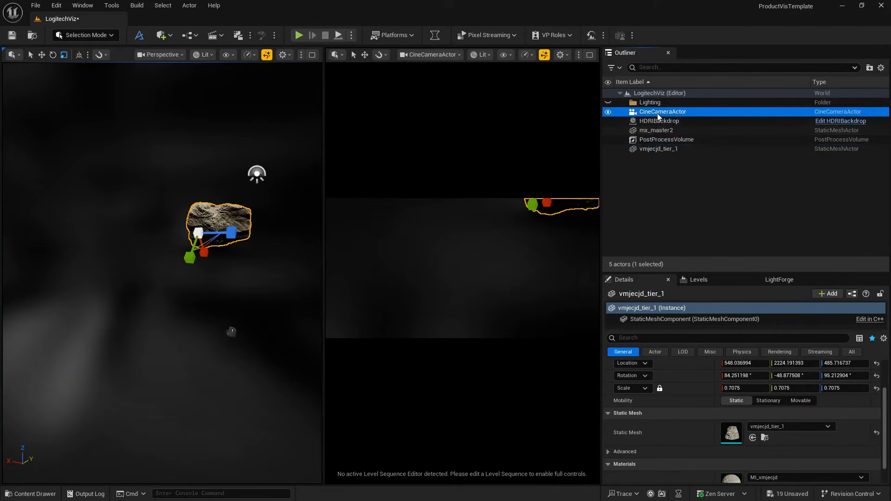
mouse_move(440, 259)
right_down()
mouse_move(379, 250)
mouse_move(584, 242)
mouse_move(424, 243)
mouse_move(439, 242)
mouse_move(447, 258)
right_up()
click(658, 131)
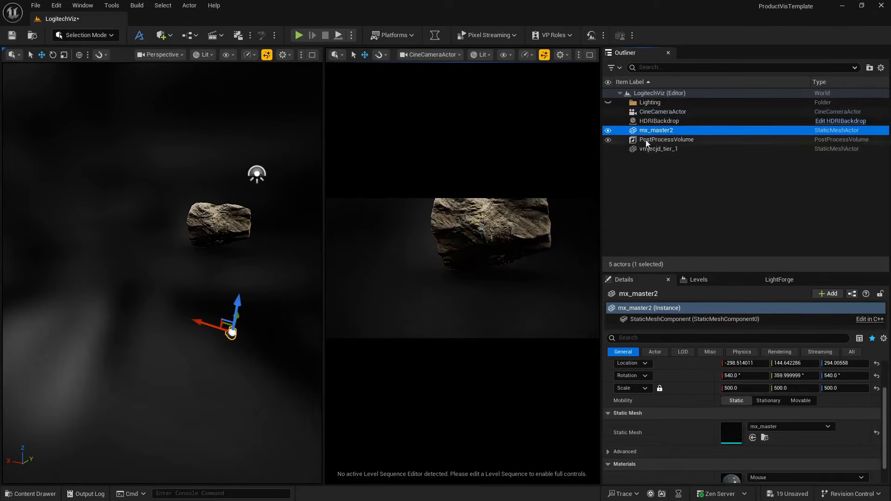
key(f)
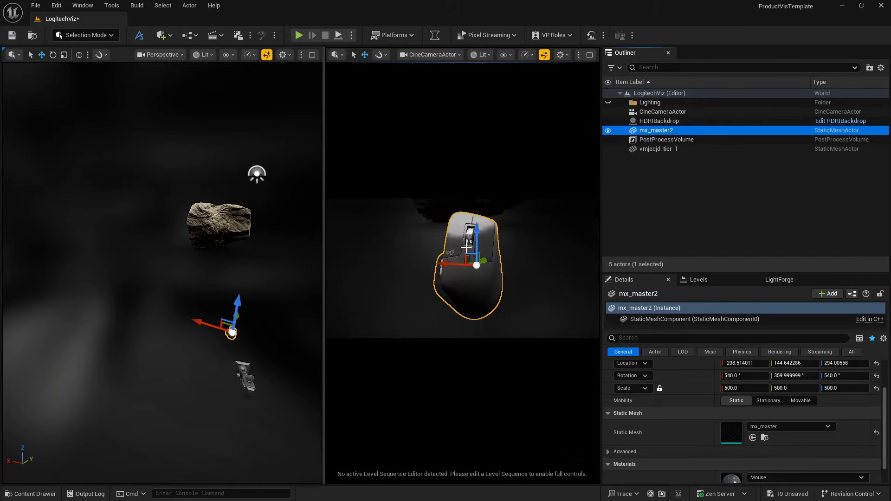
right_drag(461, 272, 507, 268)
key(a)
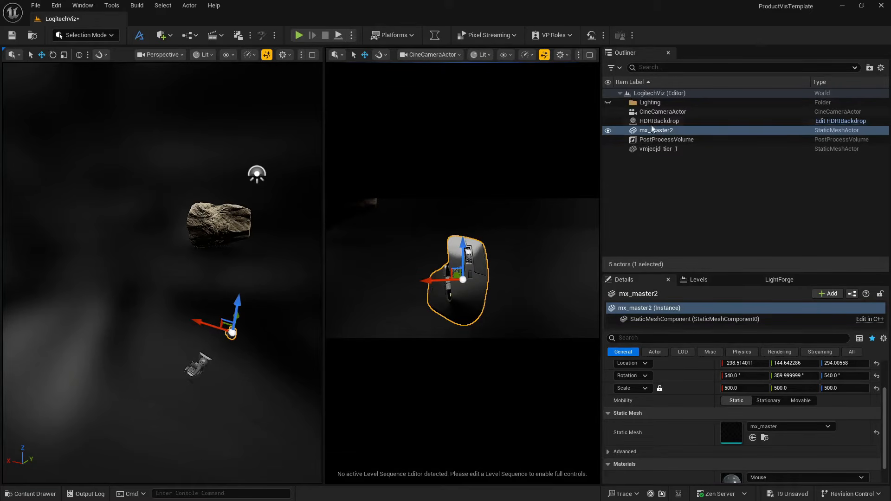
- Lock the actor movement of CineCameraActor
right_click(656, 114)
mouse_move(656, 277)
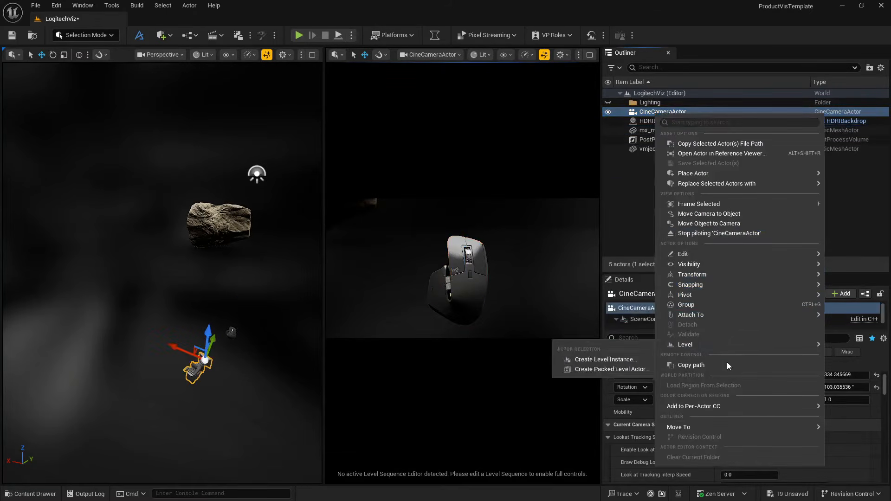
mouse_move(706, 268)
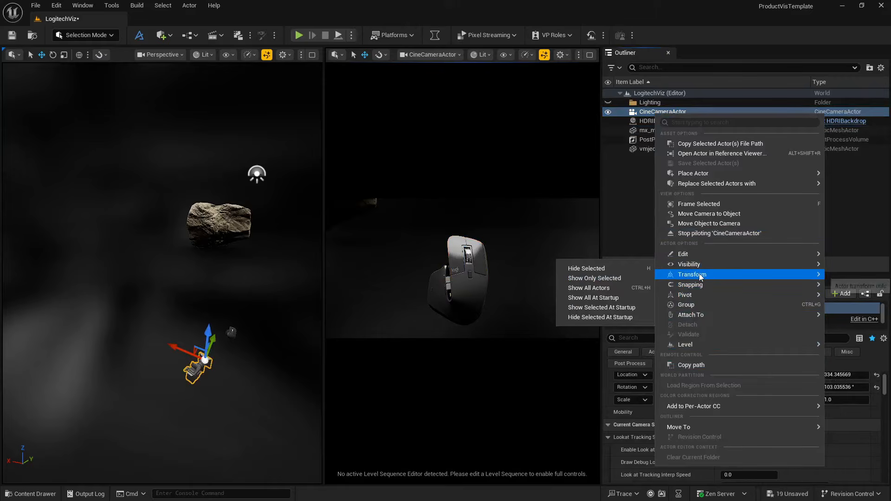
mouse_move(780, 275)
click(582, 324)
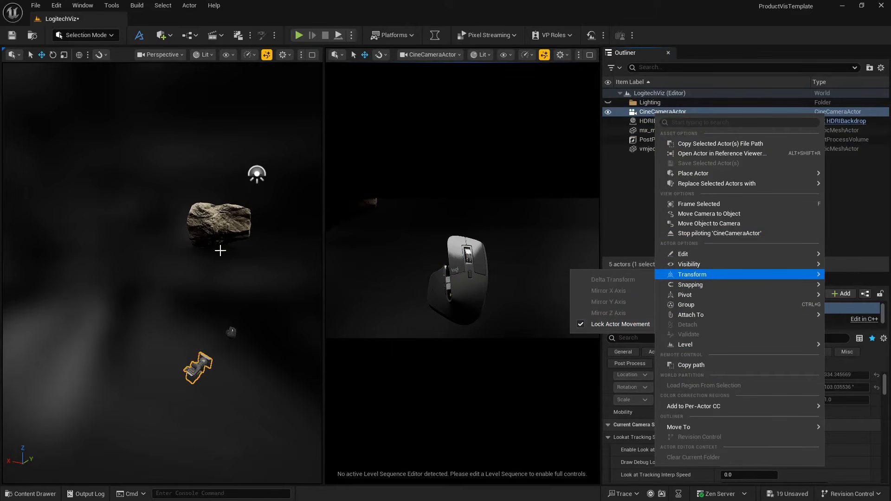
- Move the vmjecjd_tier_1 cliff behind the mouse to about X 150, Y 2035, Z 214
click(219, 249)
click(199, 235)
drag(206, 230, 167, 268)
key(f)
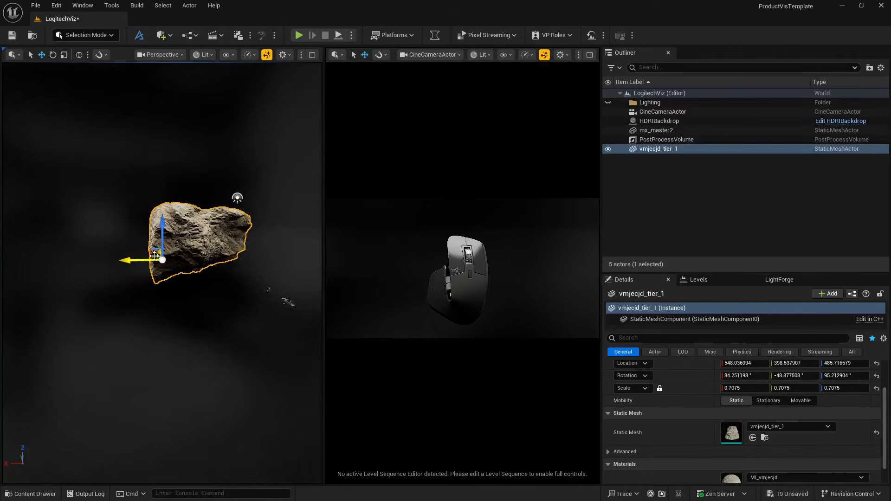
drag(154, 256, 195, 254)
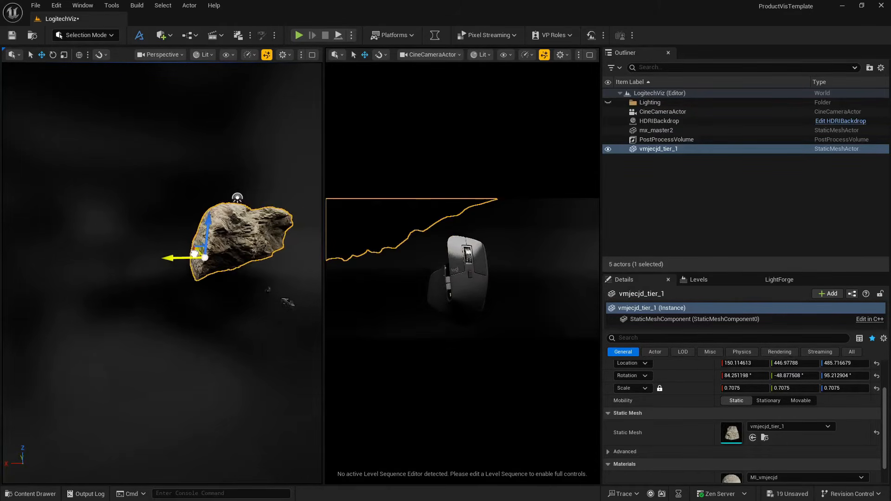
right_drag(194, 253, 203, 275)
drag(154, 253, 181, 274)
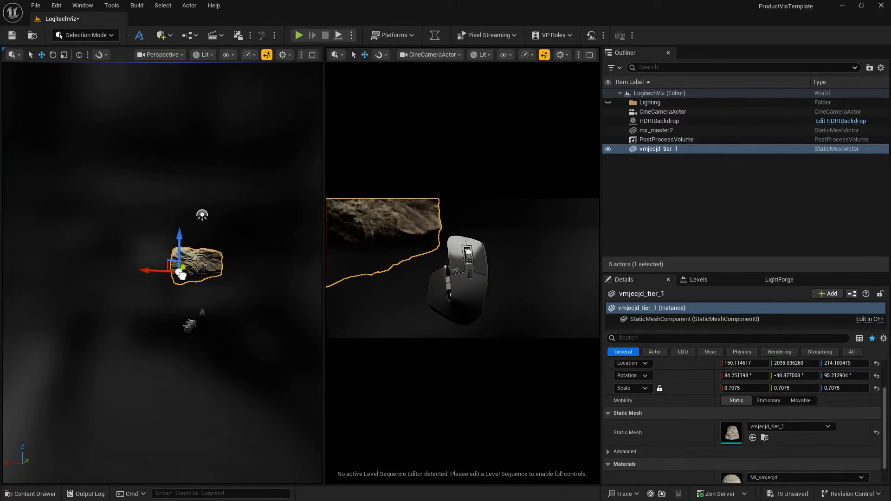
click(176, 294)
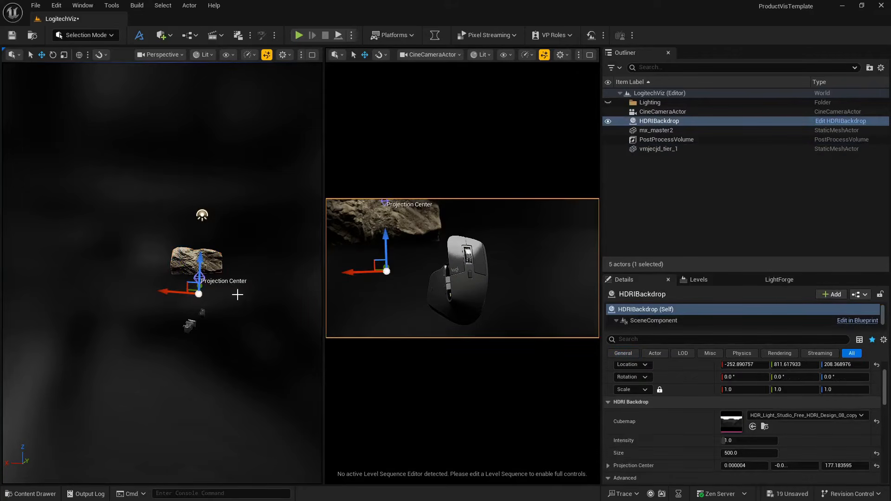
click(431, 230)
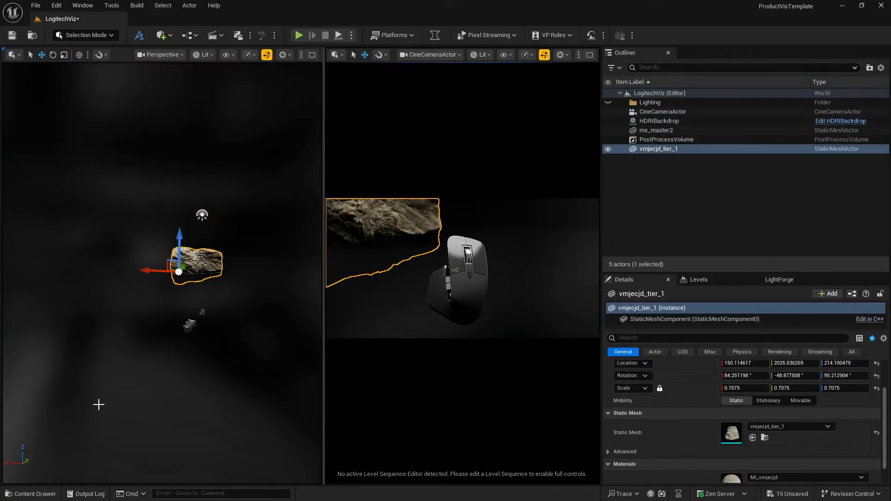
- Set the base color Saturation of the cliff material MI_vmjecjd to 0.1 and save the material
click(31, 493)
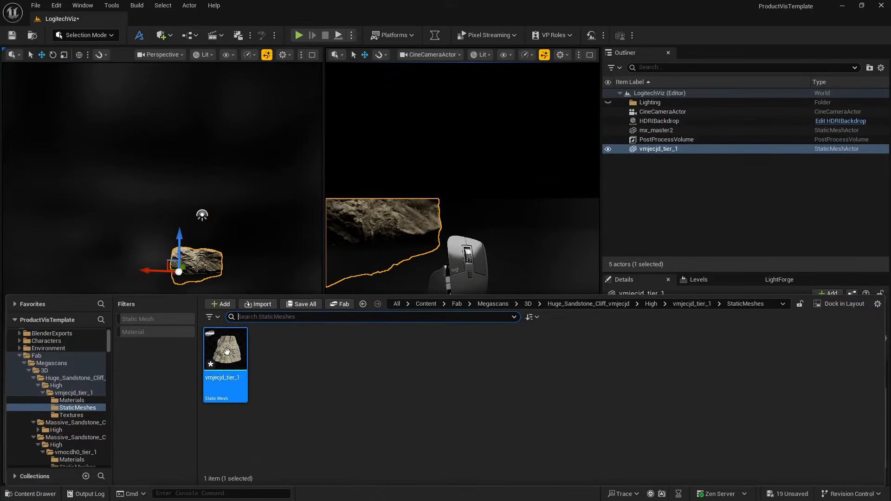
click(71, 400)
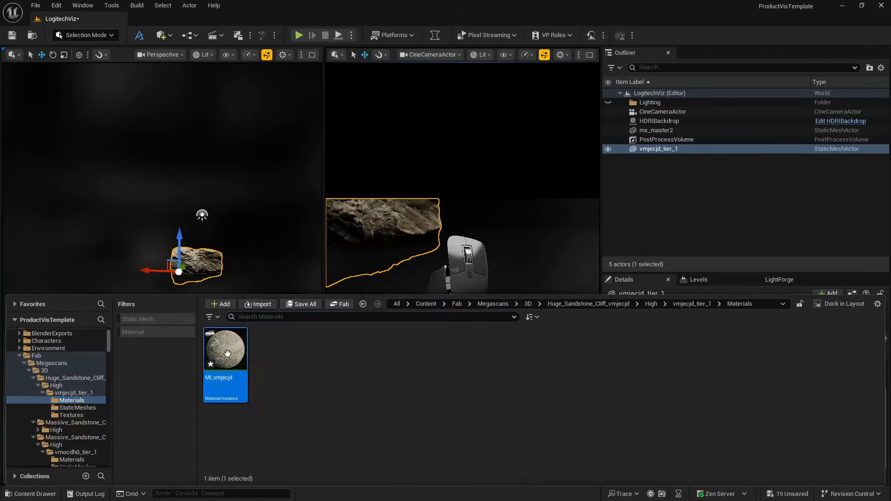
double_click(227, 353)
drag(458, 18, 604, 141)
click(513, 253)
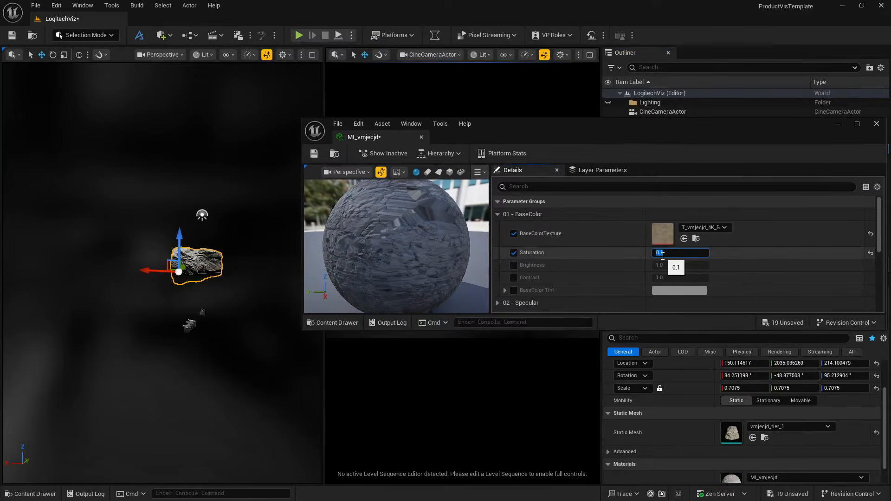
click(314, 153)
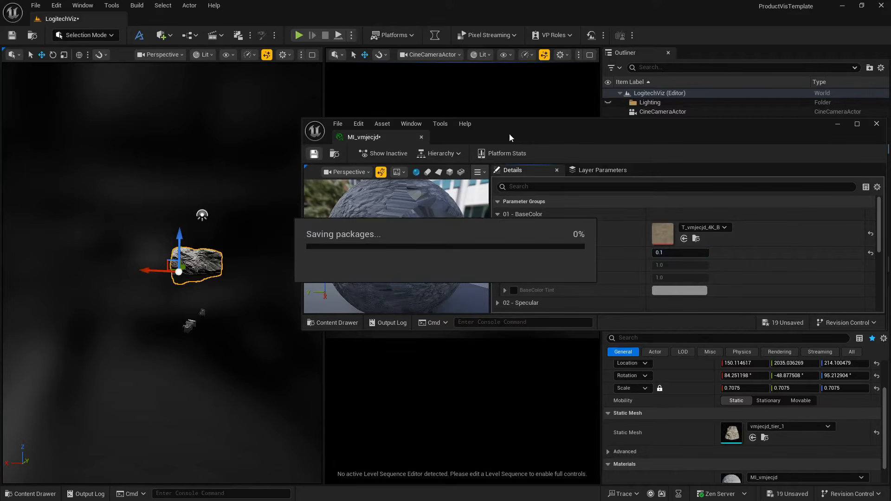
drag(508, 133, 193, 324)
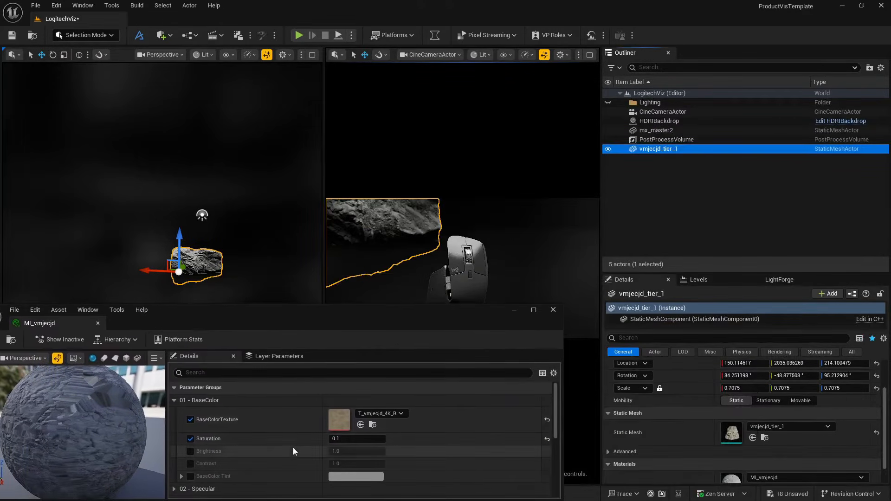
- Set MI_vmjecjd's Contrast to 1.2 and Brightness to 0.9, save the material and close its editor
click(190, 464)
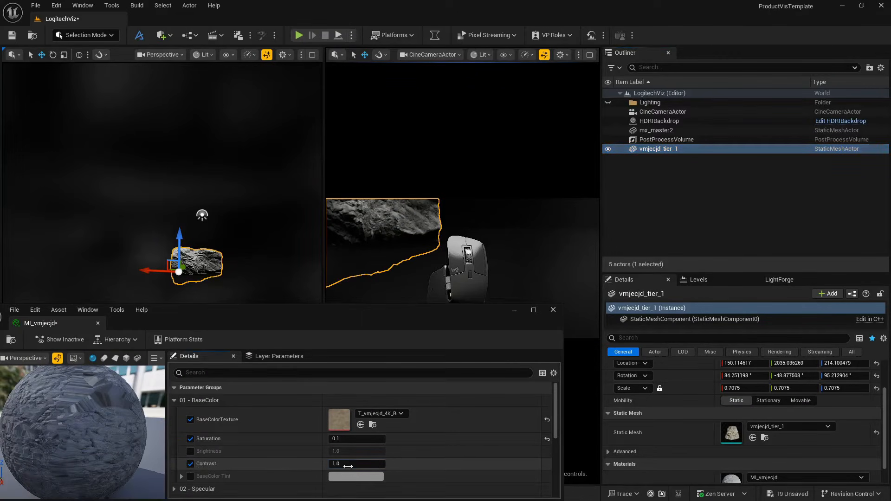
text(.2)
key(Return)
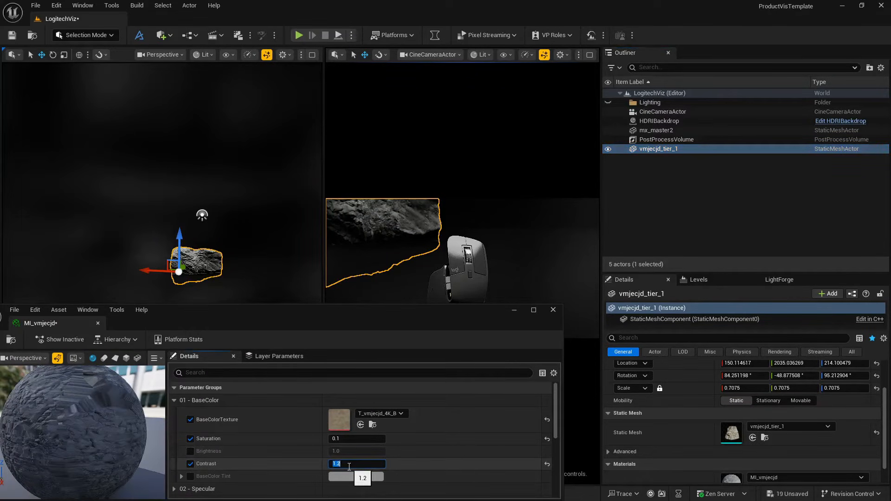
click(190, 451)
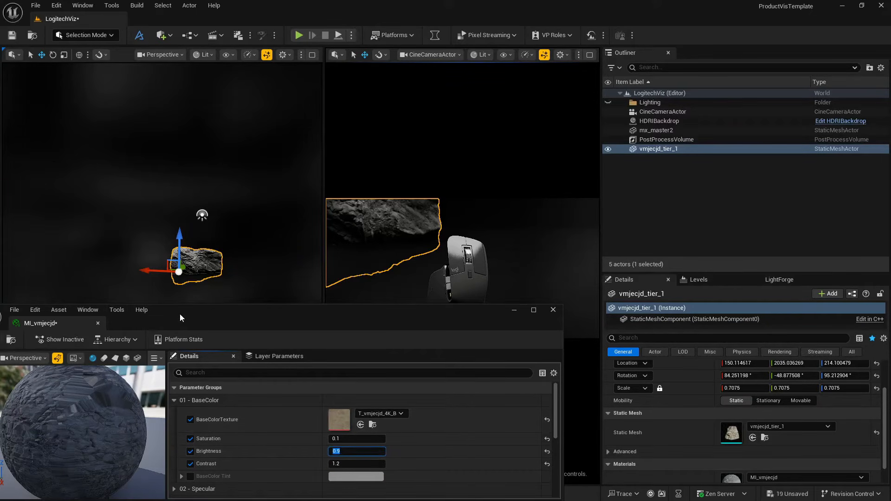
drag(180, 313, 183, 313)
click(49, 329)
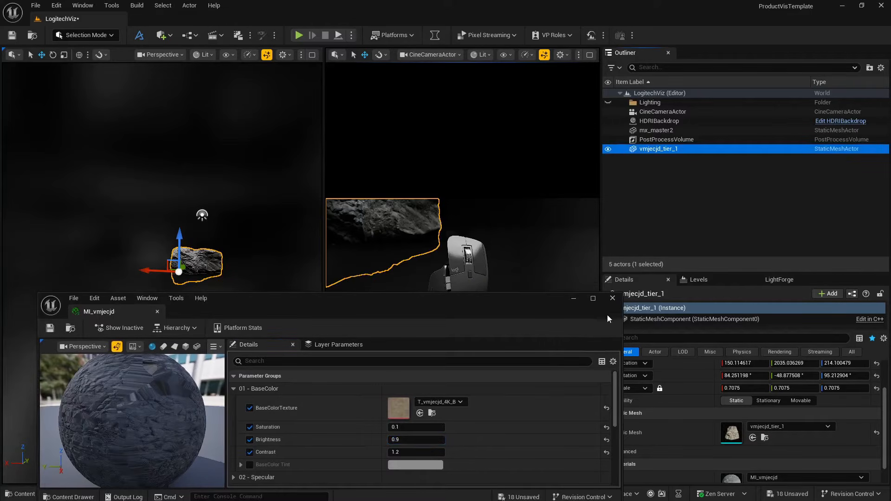
click(612, 298)
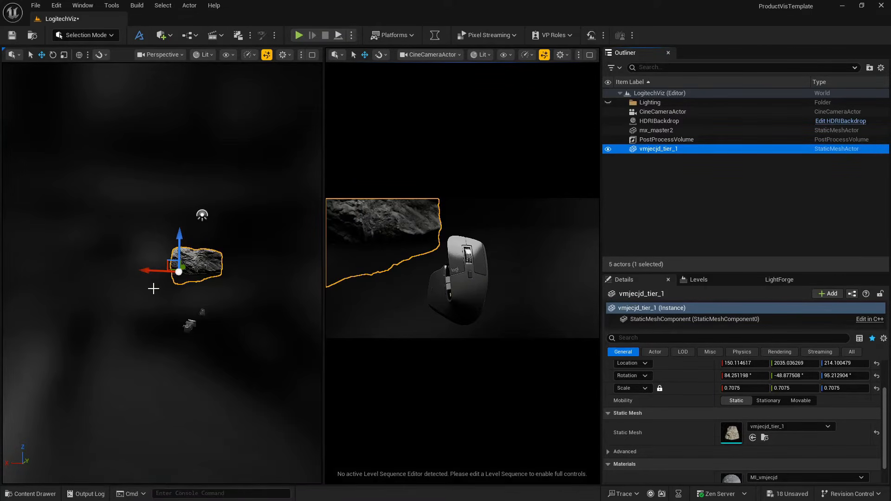
- Shift the vmjecjd_tier_1 cliff to about X 254, rotate it to about 58°, -44°, 114° and lower it to about Z 131
drag(158, 272, 151, 271)
click(125, 354)
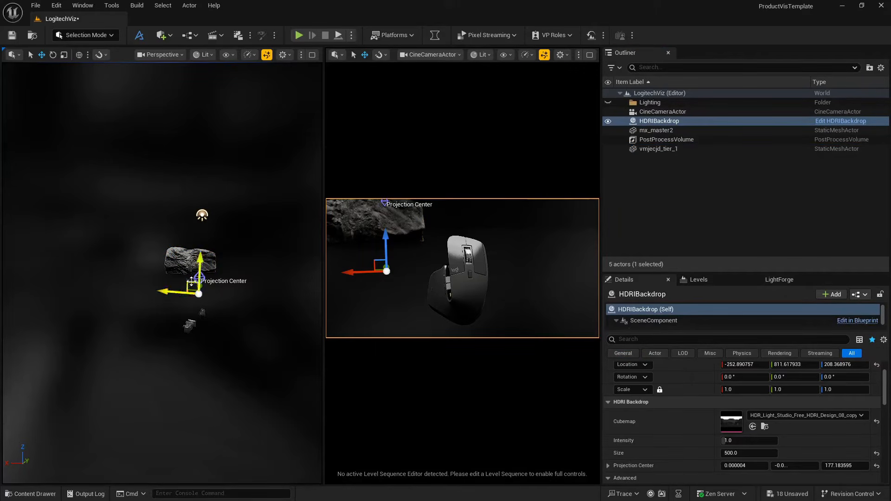
click(194, 261)
key(e)
drag(211, 236, 170, 246)
key(w)
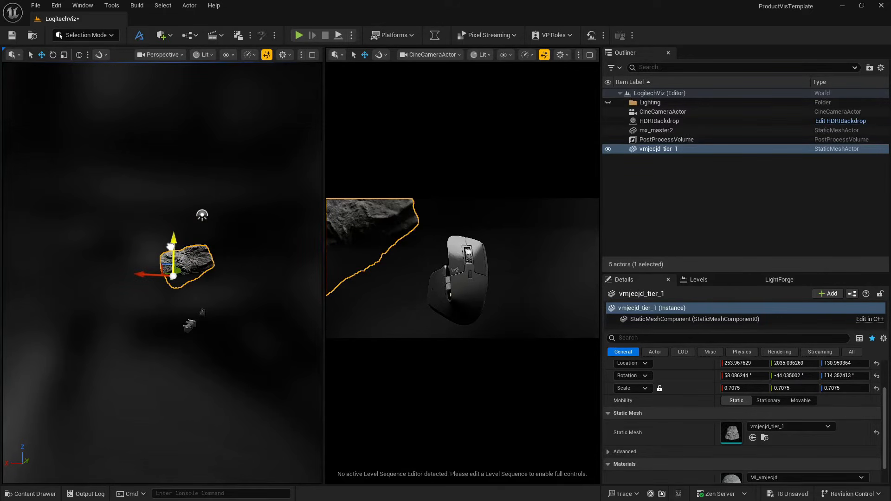
- Preview the cine camera's composition of the mouse and cliff in full screen, then return to the split view
click(236, 289)
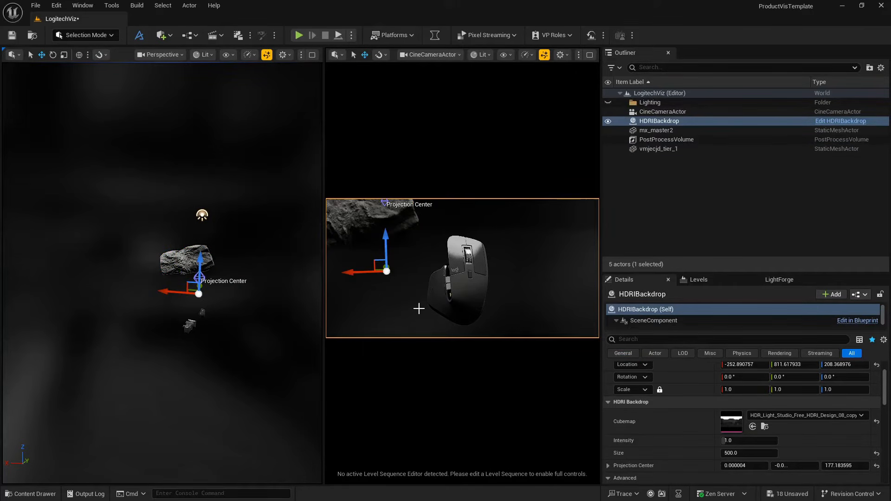
key(F11)
key(F11)
key(F11)
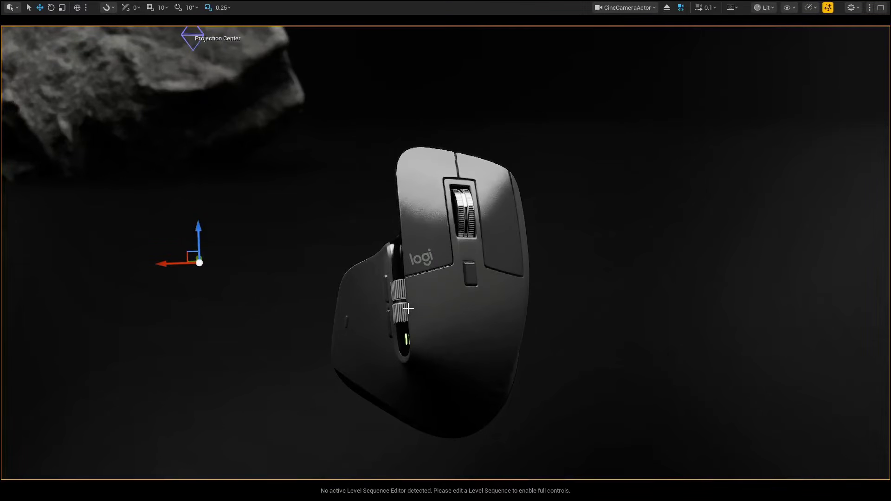
key(F11)
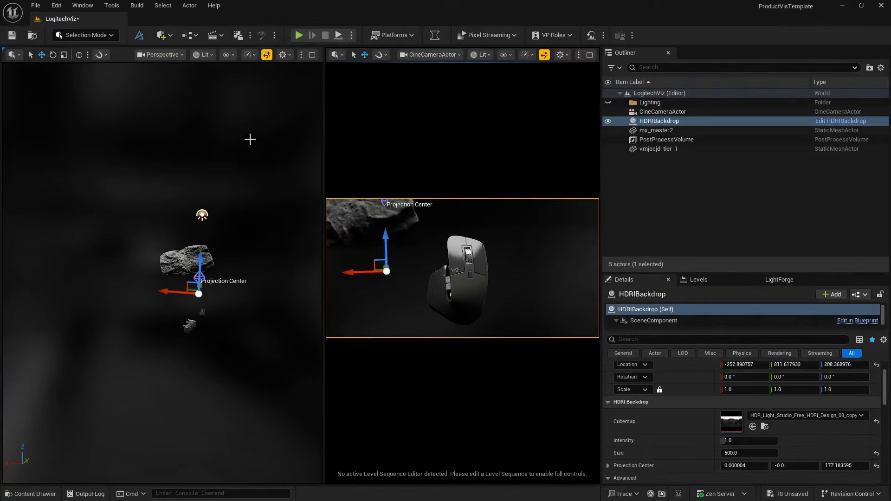
- Add the vmnmaax_tier_1 static mesh from the Massive_Sandstone_Cliff_vmnmaax asset to the level
click(175, 261)
click(30, 493)
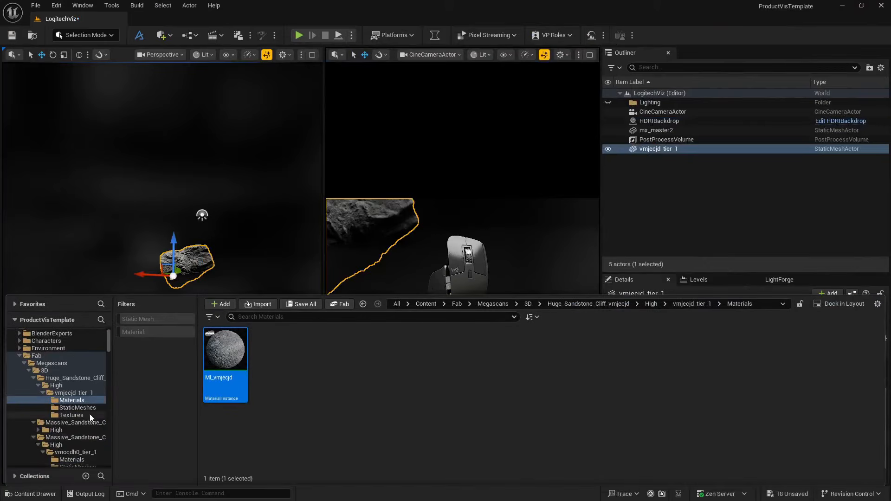
click(73, 430)
double_click(225, 349)
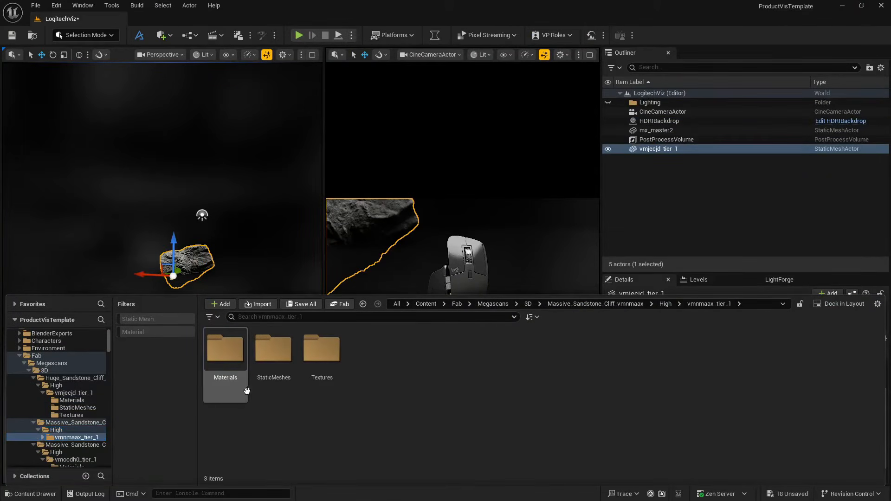
double_click(288, 368)
drag(225, 362, 281, 316)
key(s)
right_drag(280, 316, 223, 302)
- Rotate the vmnmaax_tier_1 cliff about 196° around Z and move it to about X -1394, Y 2881, Z 69
key(e)
drag(193, 313, 205, 220)
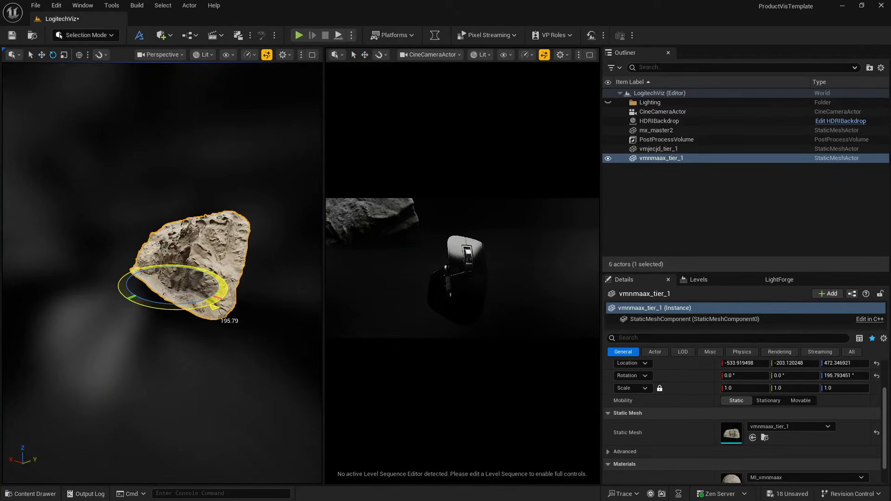
key(w)
drag(186, 278, 255, 260)
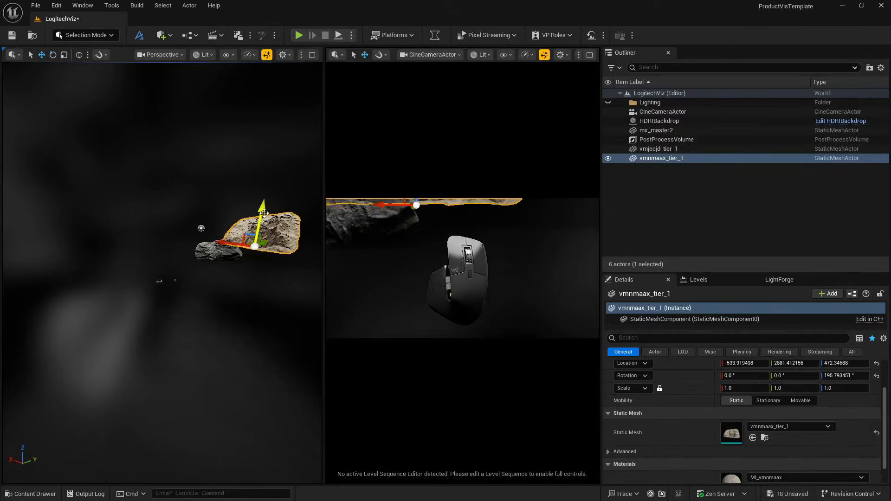
drag(264, 213, 258, 268)
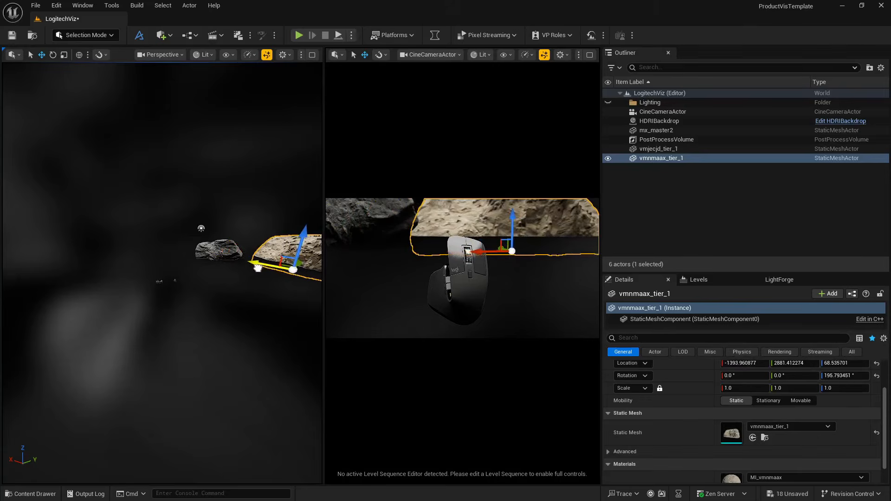
key(d)
right_drag(259, 291, 264, 290)
key(a)
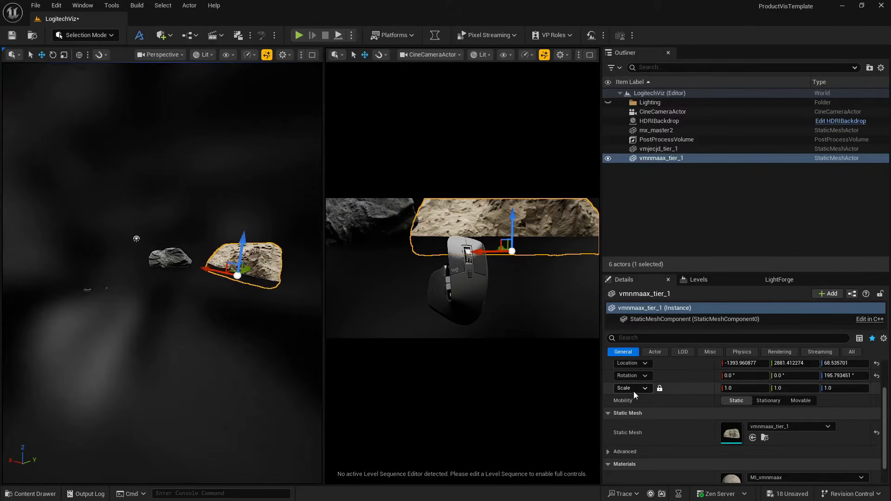
- Set the HDRIBackdrop's Size to 5000 and raise the vmnmaax_tier_1 cliff to about Z 132
click(658, 122)
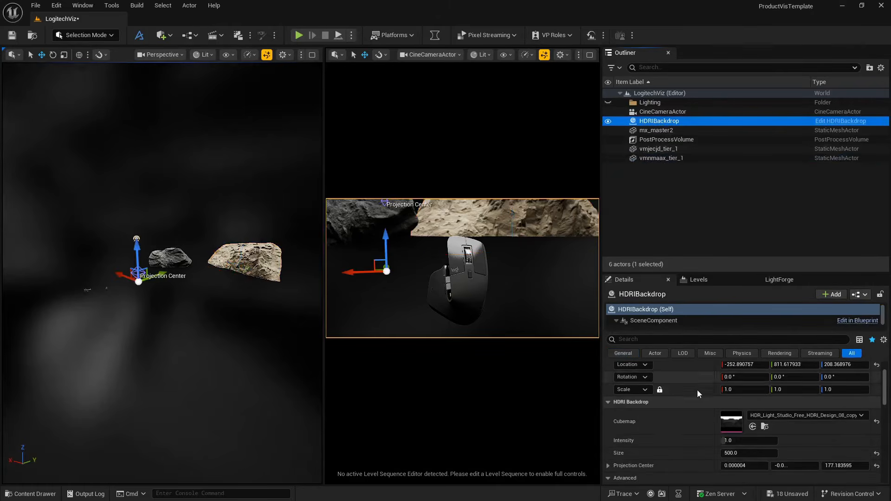
scroll(693, 413, down, 2)
click(744, 409)
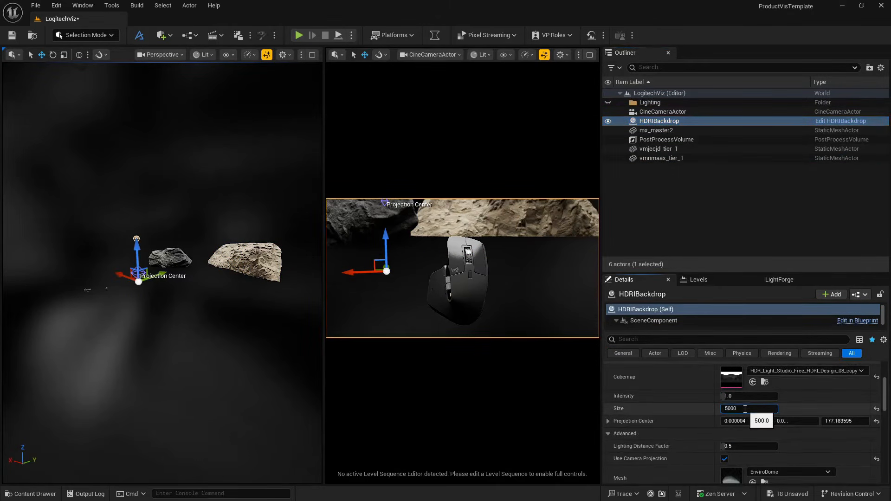
text(5000)
key(Return)
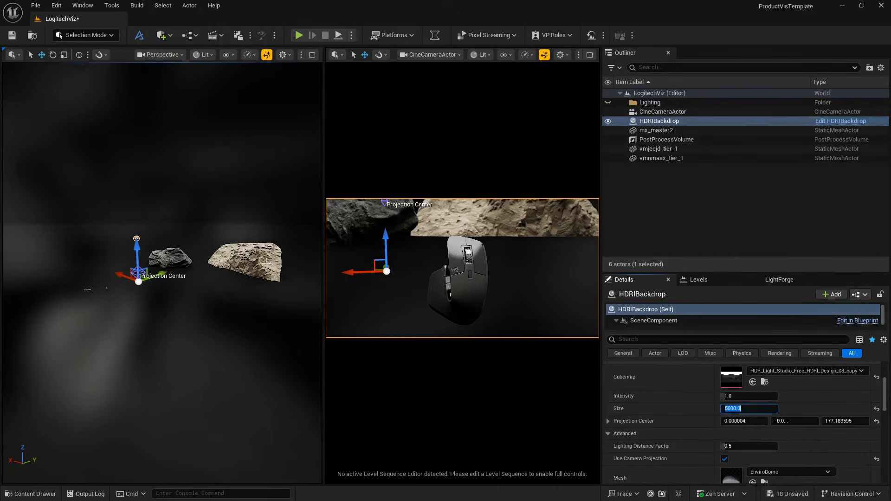
click(251, 258)
mouse_move(243, 242)
mouse_down()
mouse_move(242, 230)
mouse_move(245, 278)
mouse_move(246, 233)
mouse_up()
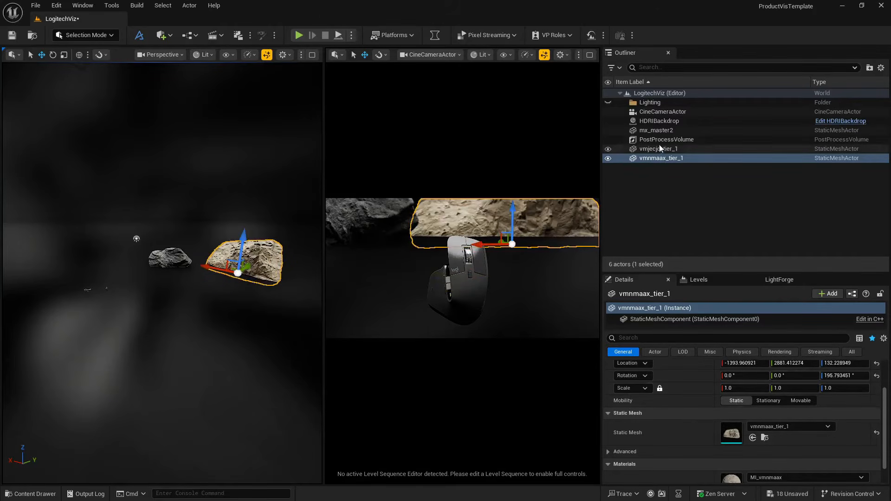
- Set the Z value of the HDRIBackdrop's Projection Center to 1500
click(658, 122)
scroll(682, 432, down, 2)
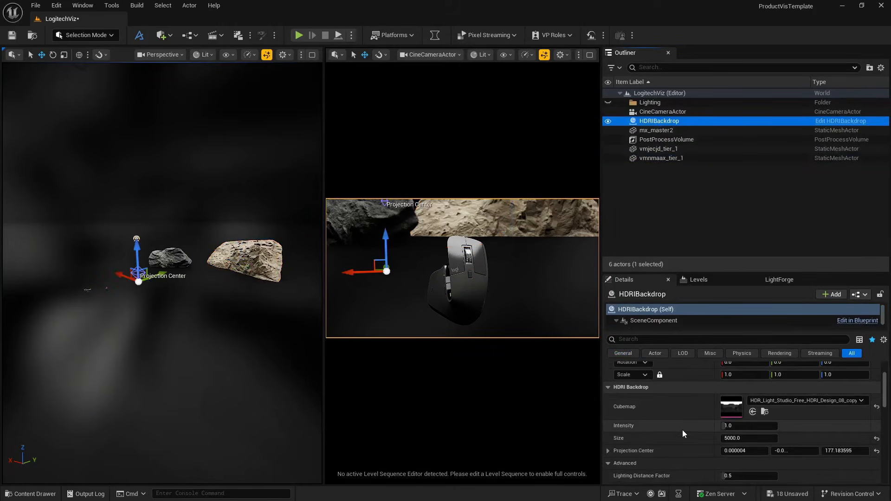
click(828, 437)
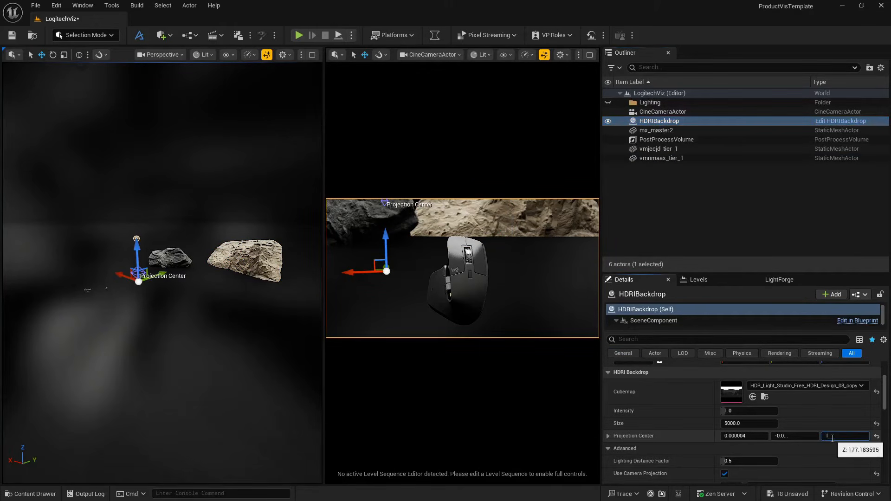
text(1500)
key(Return)
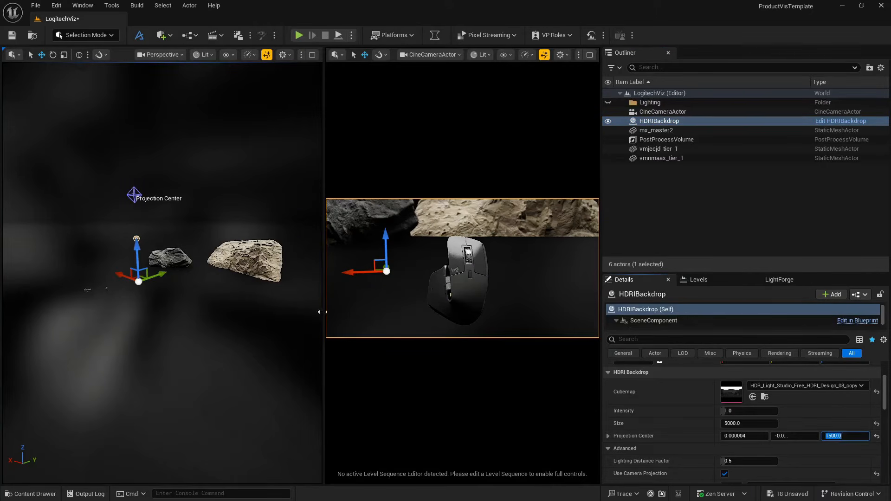
- Move the vmnmaax_tier_1 cliff to about Y 1040, Z 113 and tilt it to about 17.5°, 46.7°, 203.4°
click(246, 254)
drag(244, 239, 244, 240)
drag(247, 272, 228, 341)
key(e)
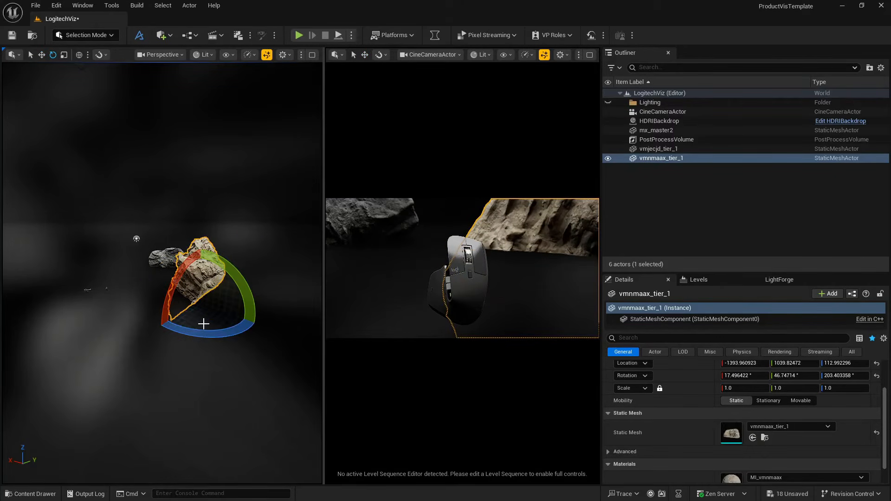
right_drag(203, 324, 213, 328)
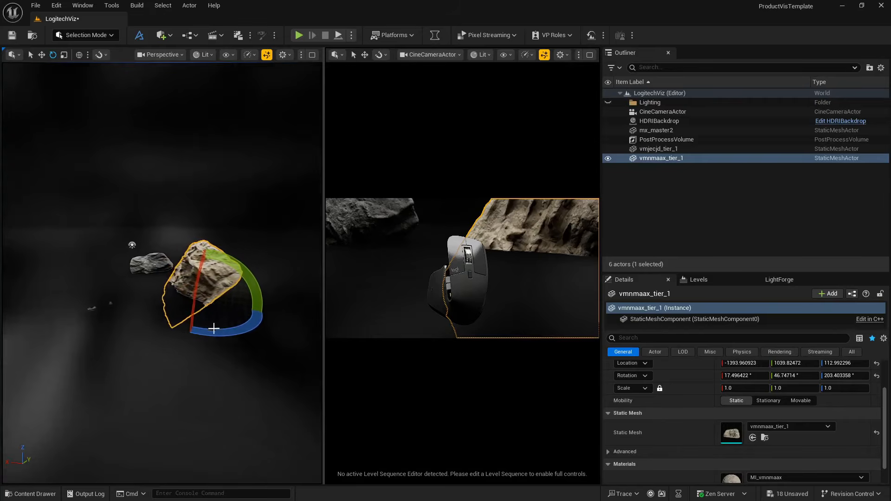
- Delete the HDRIBackdrop and place a new HDRI Backdrop in the level
click(659, 124)
key(Delete)
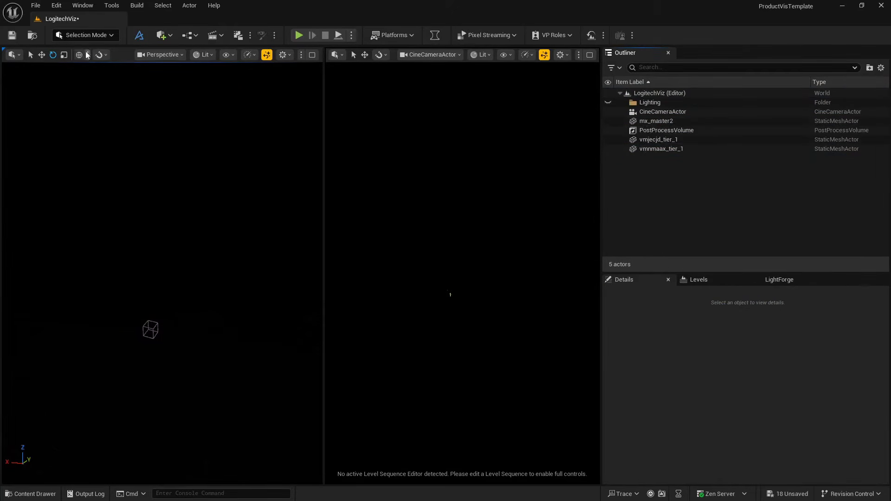
click(161, 35)
mouse_move(198, 133)
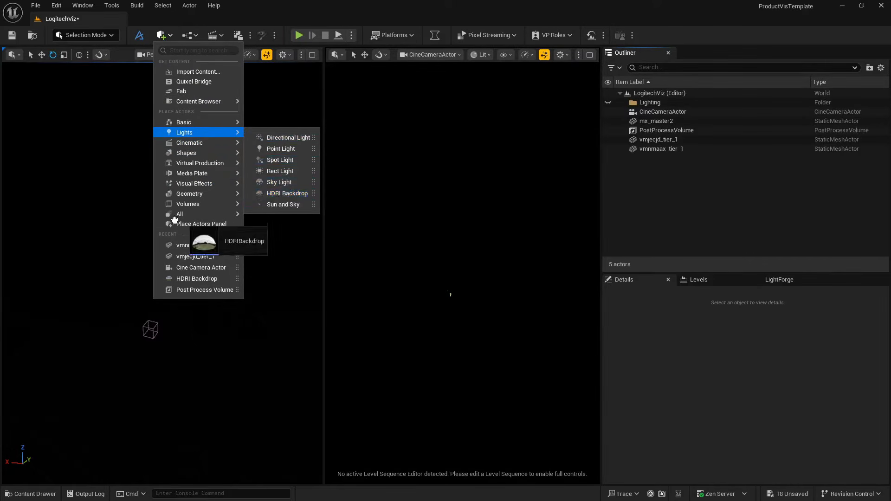
drag(174, 219, 125, 281)
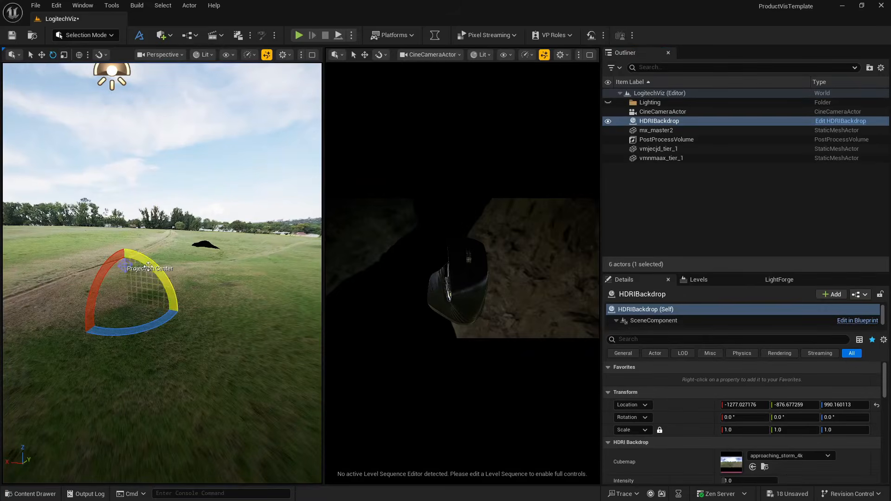
- Lower the new HDRIBackdrop below the mouse and cliffs to about Z -1631
key(f)
key(w)
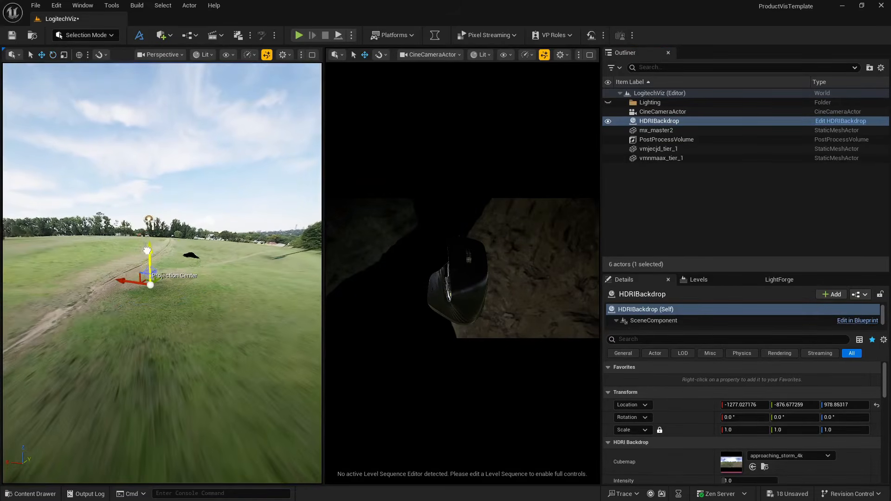
drag(147, 251, 139, 400)
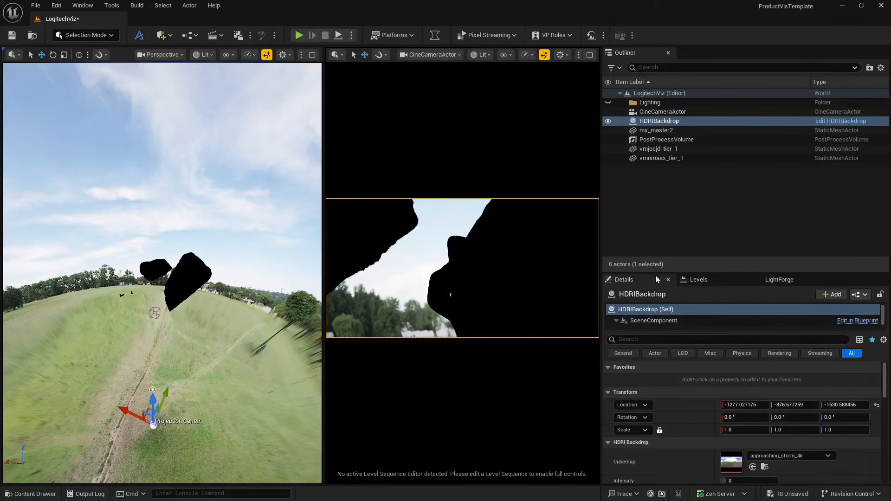
- Set the HDRIBackdrop's Size to 5000 and enable Use Camera Projection
scroll(693, 438, down, 3)
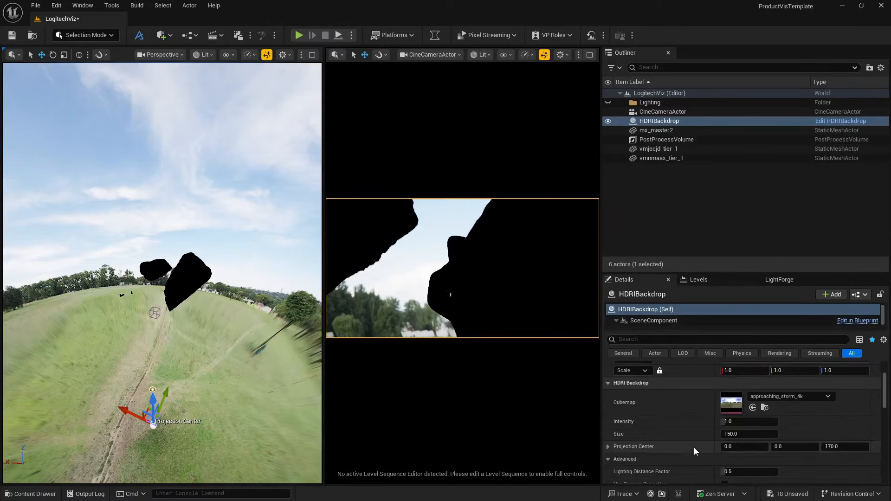
click(749, 434)
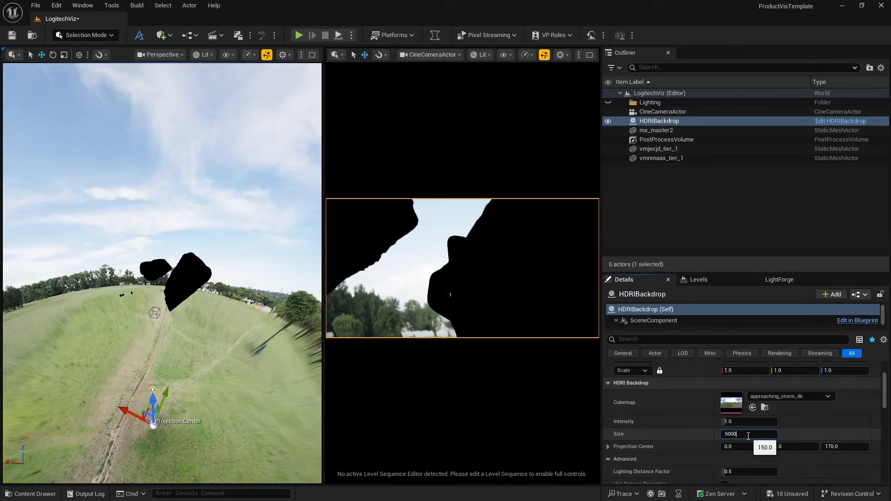
text(5000)
key(Return)
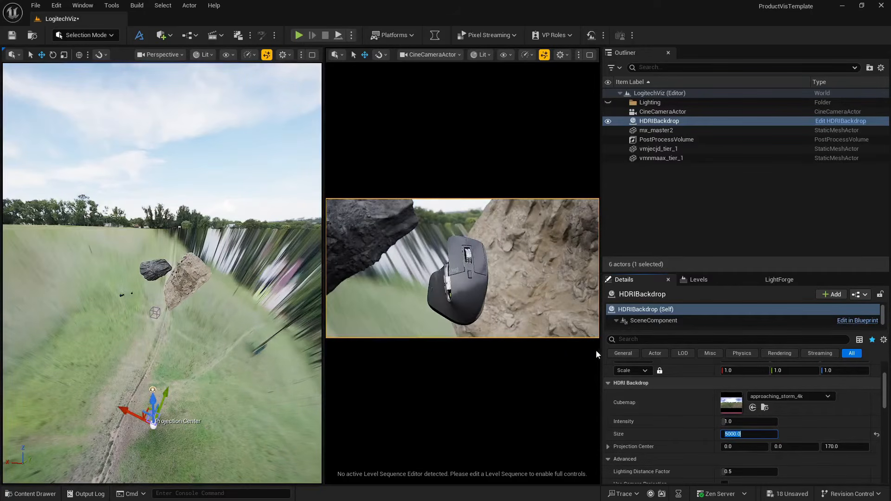
scroll(664, 445, down, 3)
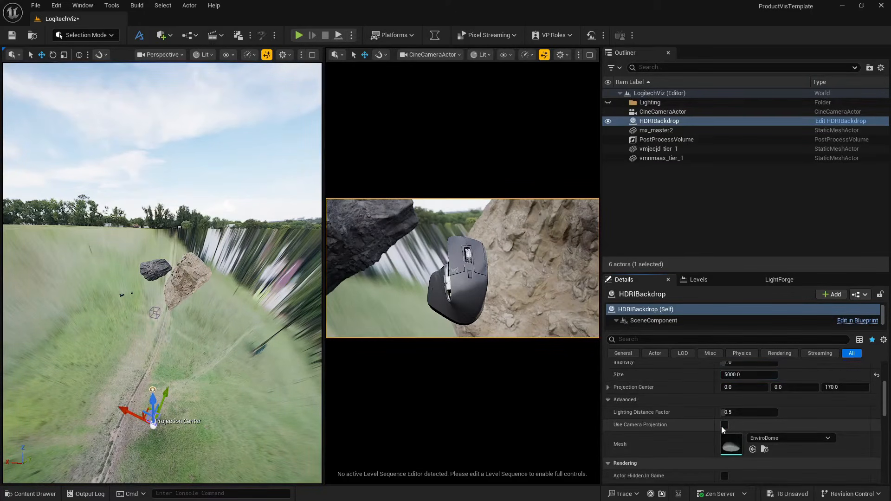
click(723, 425)
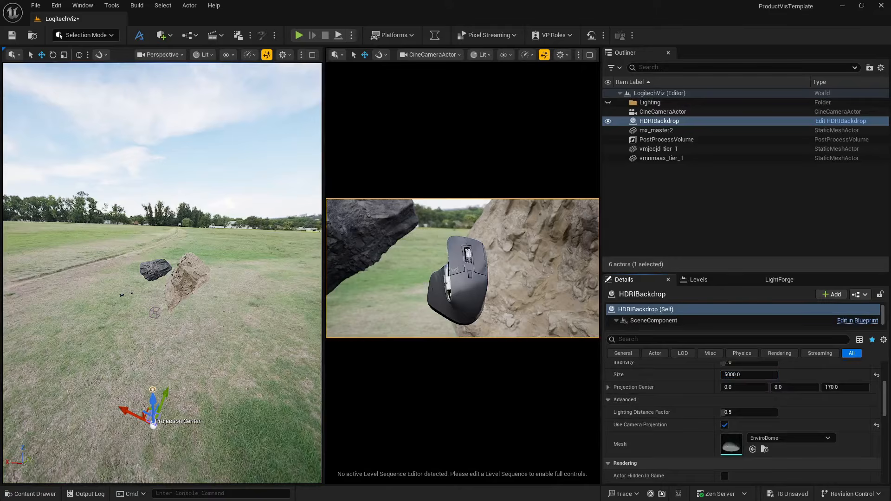
right_drag(162, 278, 181, 262)
key(w)
key(q)
key(e)
key(d)
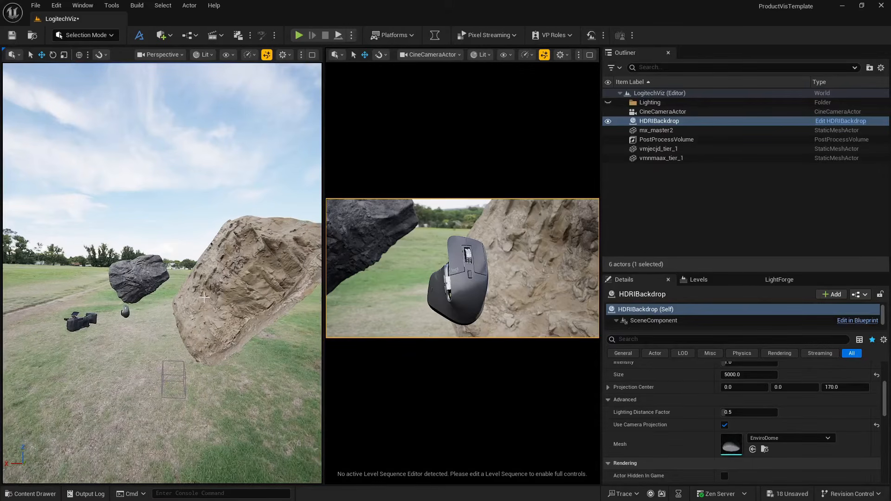
click(238, 262)
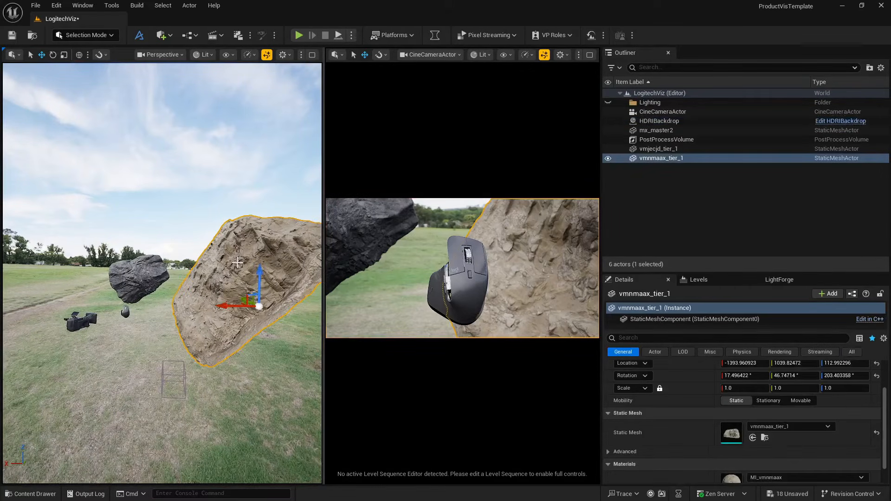
- Assign the HDR_Light_Studio_Free_HDRI_Design_08_copy texture from the LogitechMouseViz HDRI folder as the HDRIBackdrop's cubemap
click(650, 121)
click(41, 499)
scroll(70, 425, down, 2)
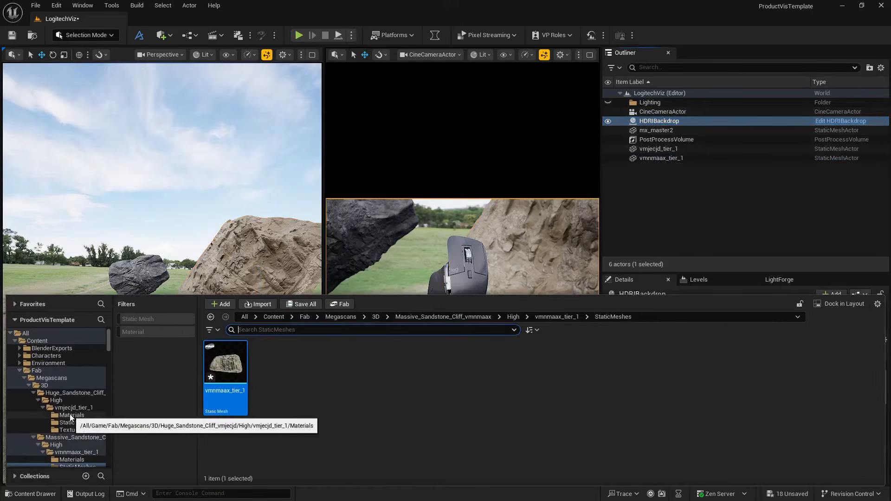
scroll(81, 424, down, 2)
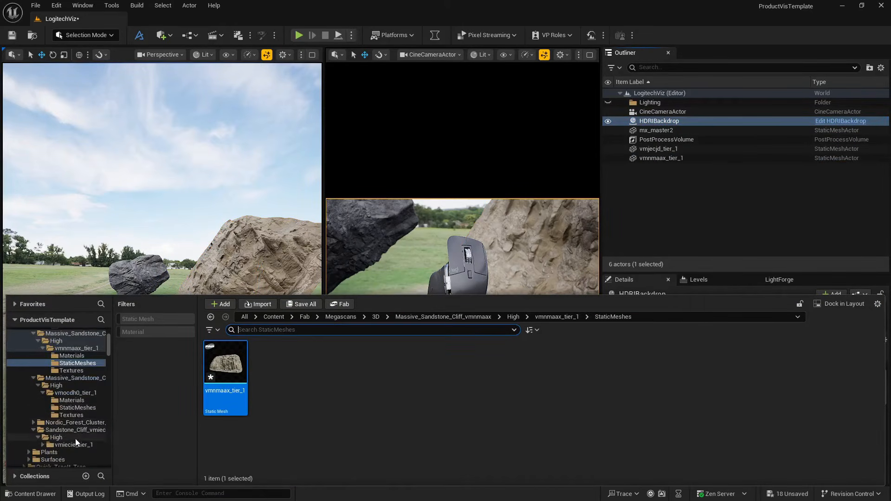
scroll(83, 422, down, 3)
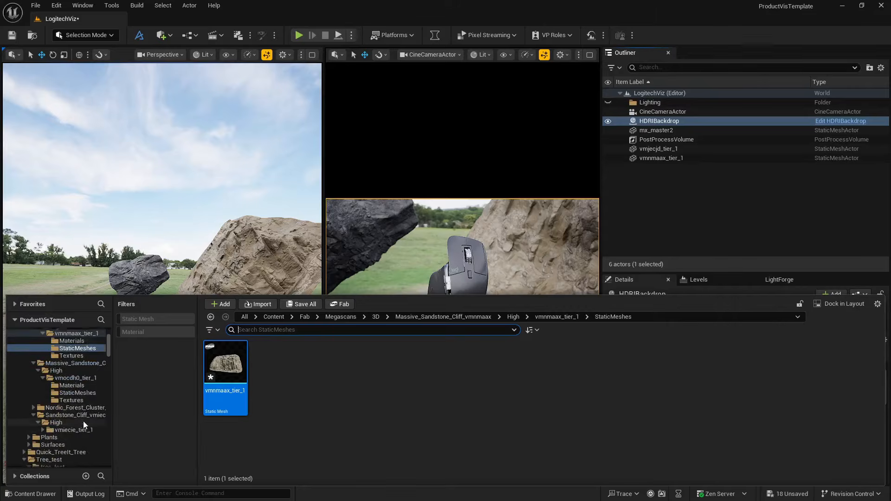
scroll(87, 403, down, 3)
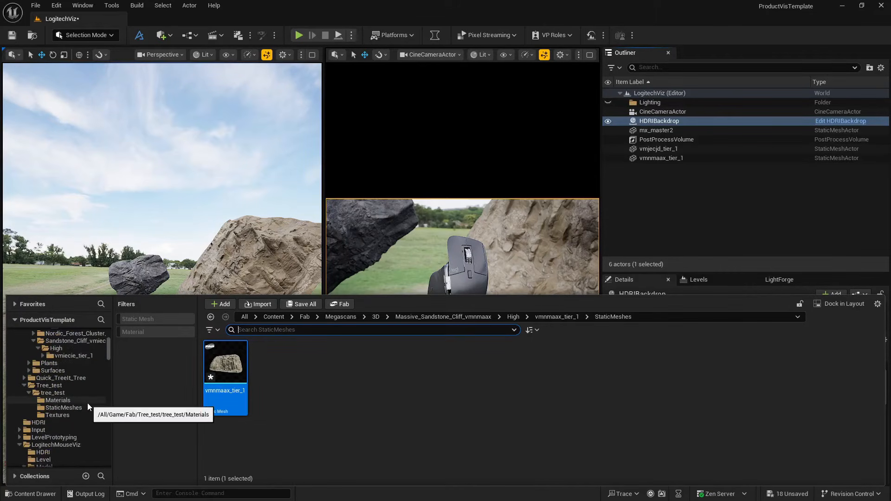
click(52, 423)
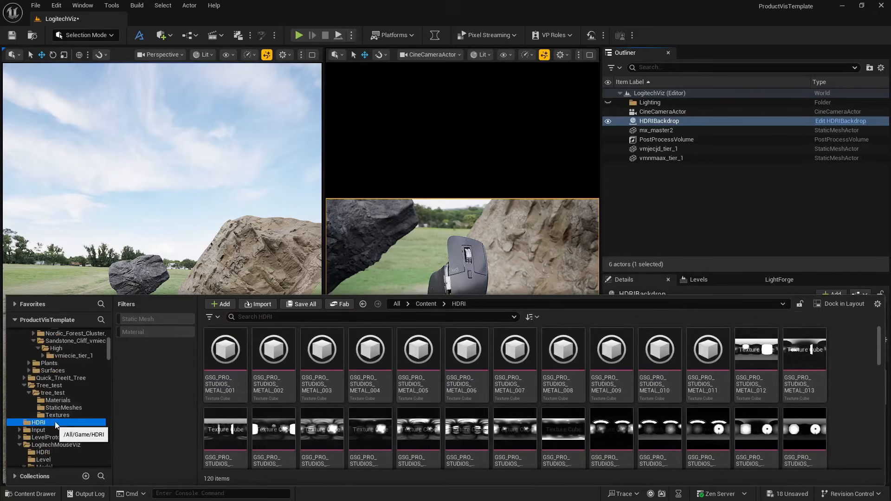
scroll(60, 424, down, 2)
click(50, 424)
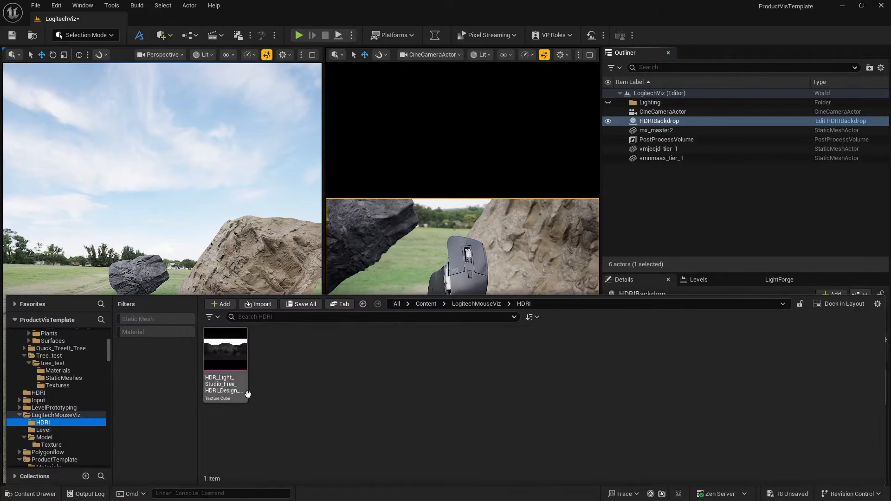
click(232, 366)
click(642, 275)
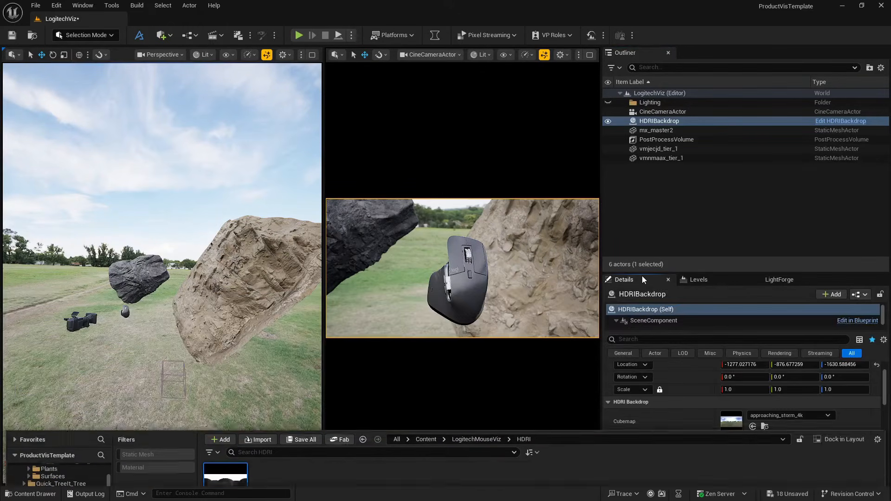
click(753, 426)
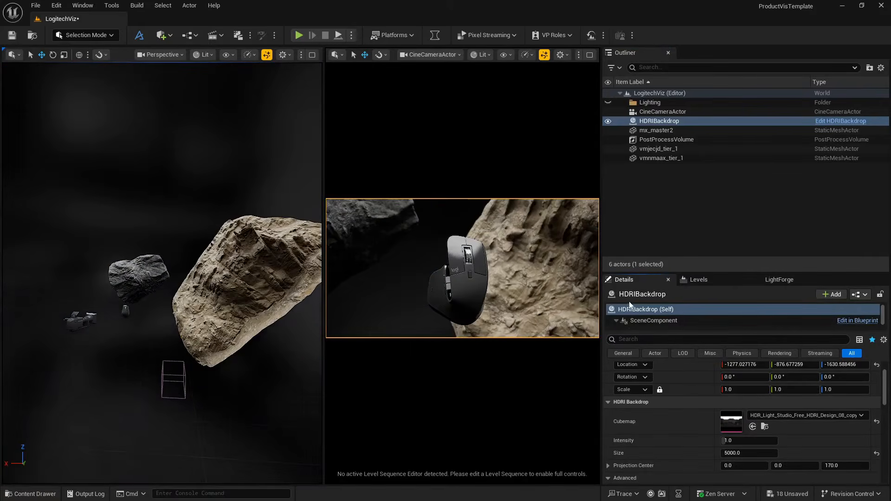
- Set the backdrop Skylight's Source Type to SLS Specified Cubemap and assign the HDR_Light_Studio_Free_HDRI_Design_08_copy cubemap
scroll(642, 314, down, 2)
click(643, 323)
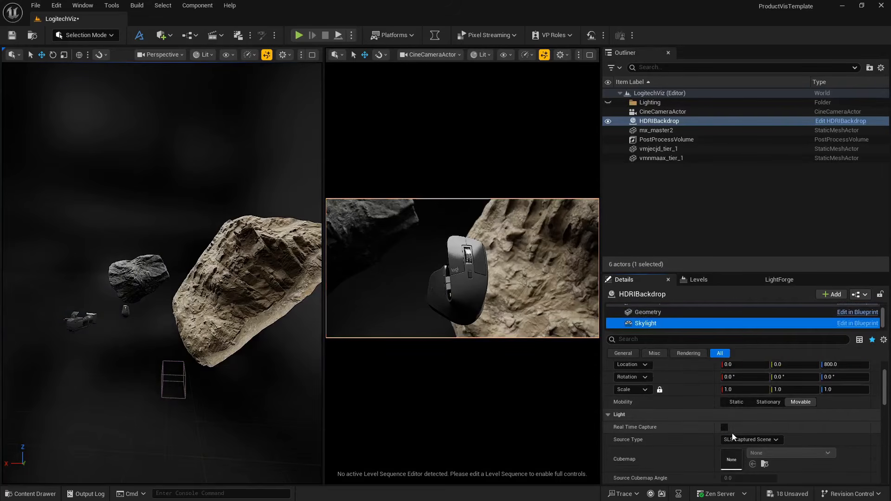
click(752, 439)
click(742, 458)
click(753, 464)
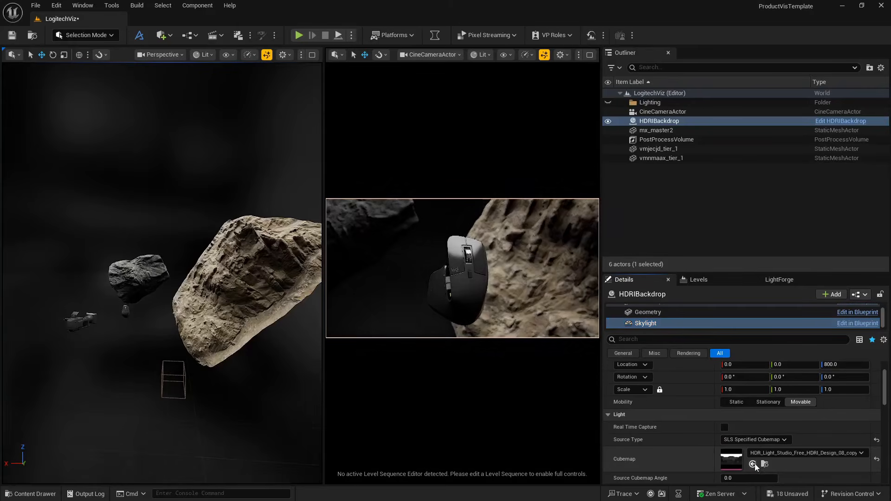
- Move the vmnmaax_tier_1 cliff to about X -1891, Y 1627 and rotate it to about 39°, 36°, 223°
click(526, 266)
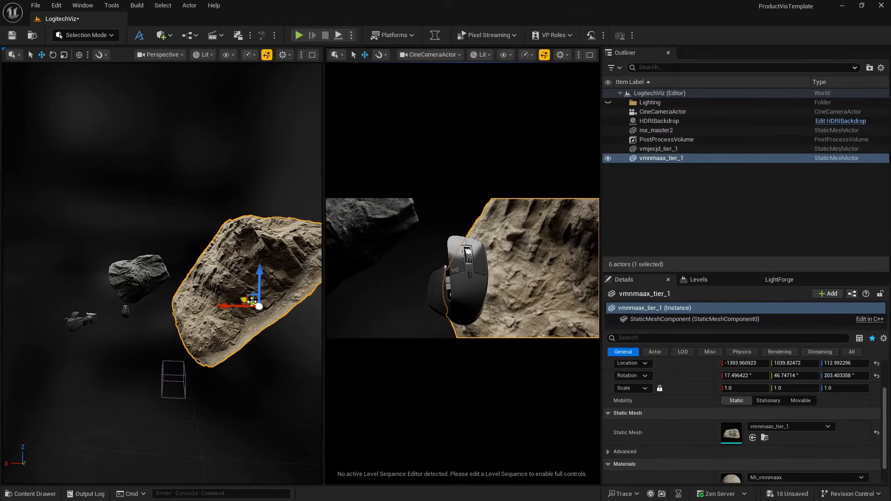
drag(234, 302, 243, 298)
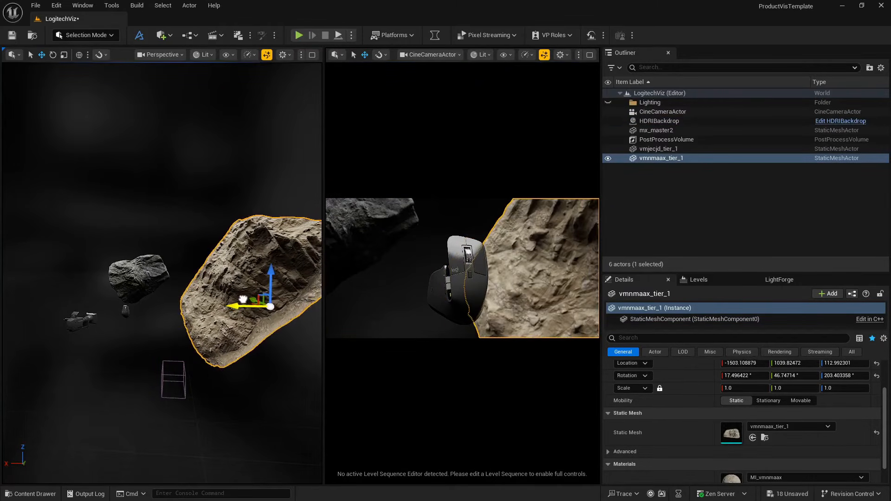
right_drag(242, 307, 242, 317)
drag(236, 324, 243, 306)
mouse_move(224, 277)
mouse_down()
mouse_move(210, 295)
mouse_move(216, 287)
mouse_up()
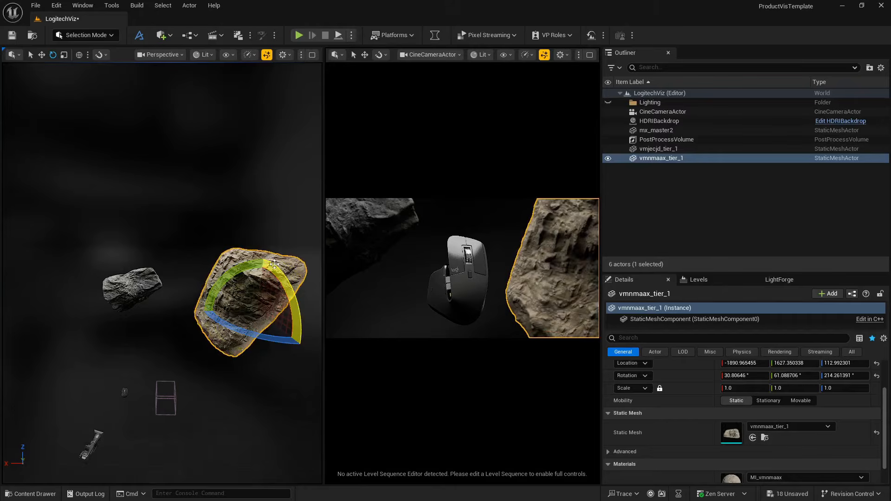
drag(274, 264, 229, 275)
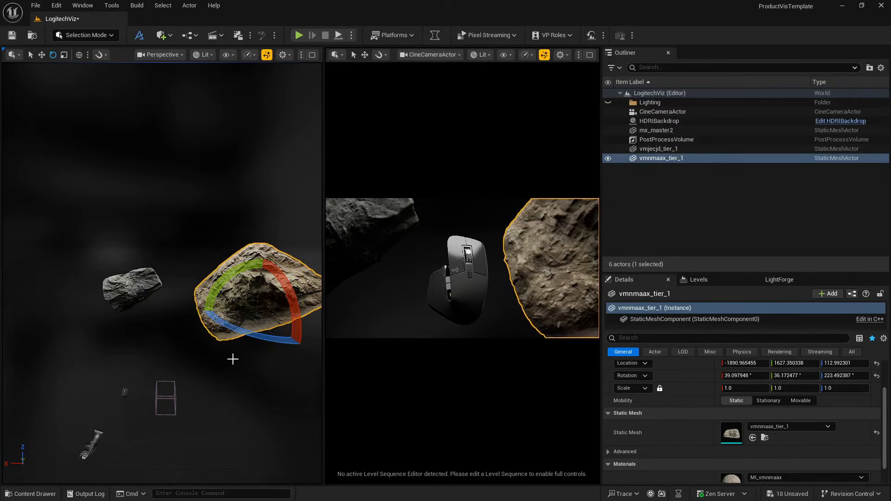
click(211, 376)
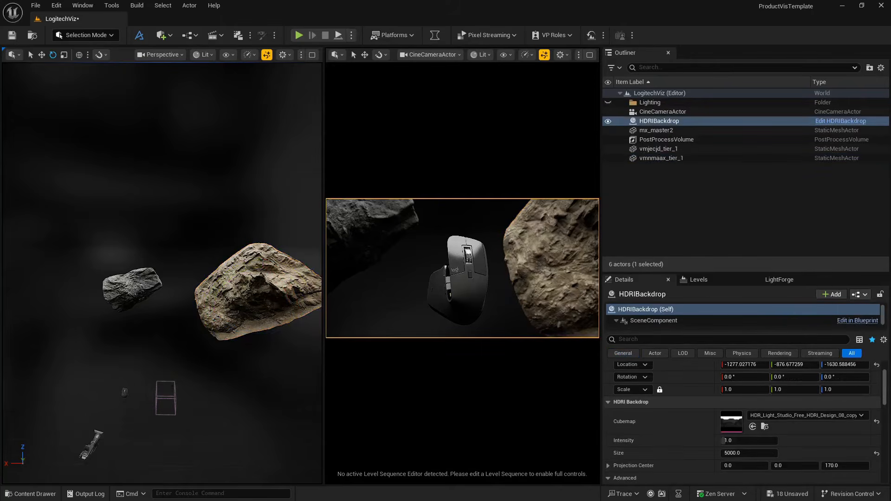
- Scale the vmnmaax_tier_1 cliff uniformly to 1.1625 and move it to about X -2150, Y 1747
click(235, 290)
key(w)
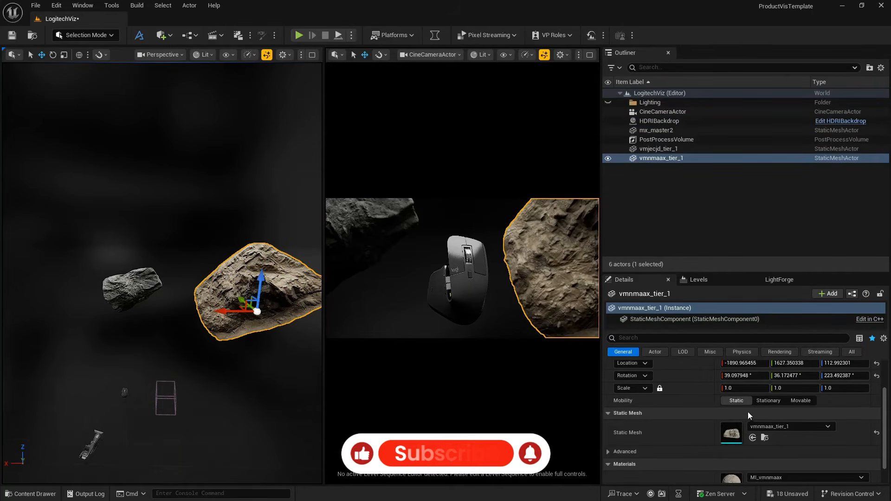
drag(747, 387, 776, 388)
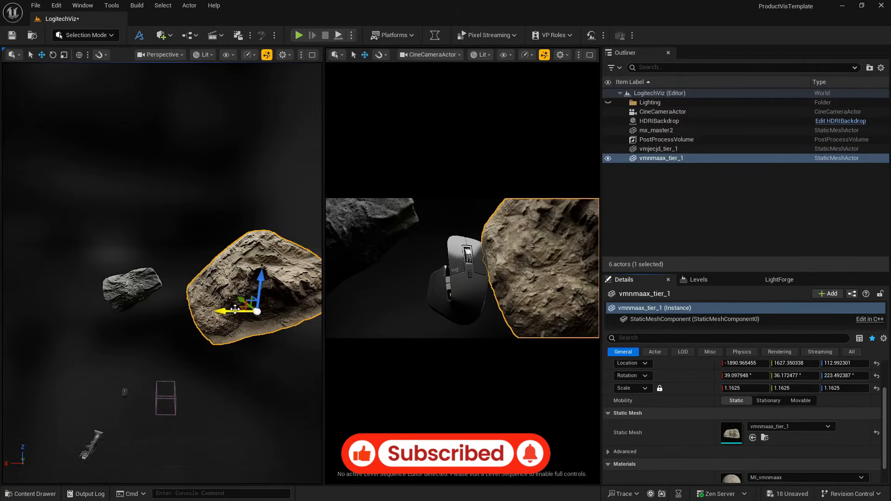
drag(235, 309, 250, 303)
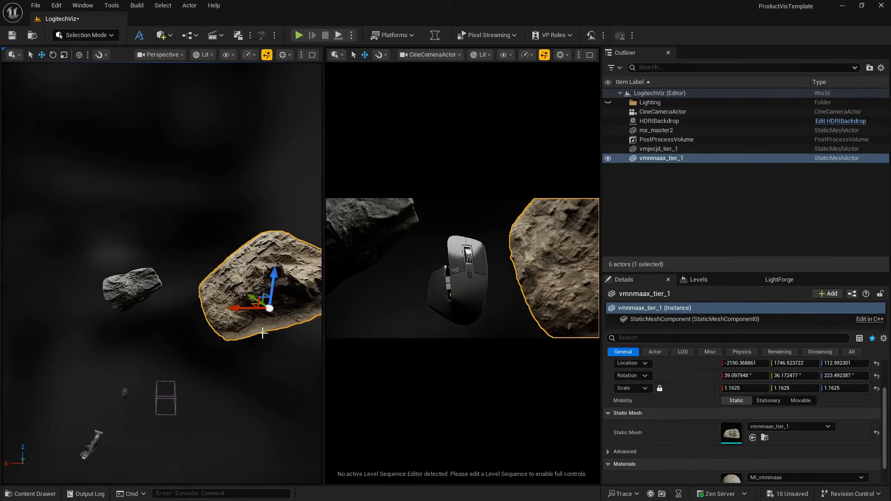
- Move the vmnmaax_tier_1 cliff farther back to about Y 2779 and rotate it to about 43°, 11°, 228°
drag(253, 296, 241, 282)
key(e)
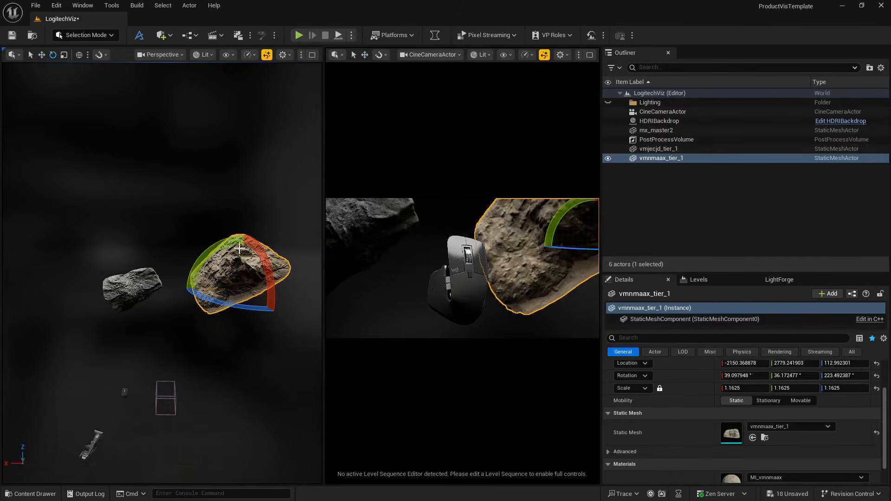
drag(251, 243, 262, 251)
mouse_move(223, 238)
mouse_down()
mouse_move(215, 250)
mouse_move(223, 243)
mouse_up()
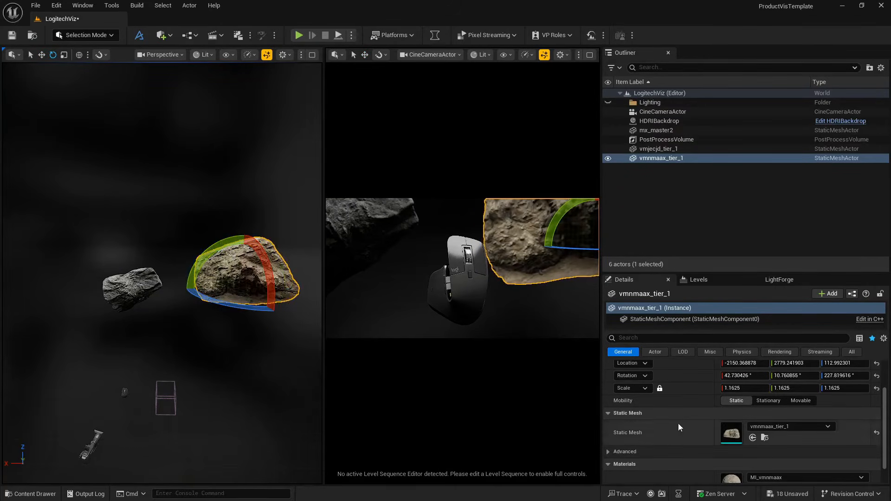
- Scale the vmnmaax_tier_1 cliff uniformly to 1.6375 and lower it to about Z -524
drag(743, 388, 788, 387)
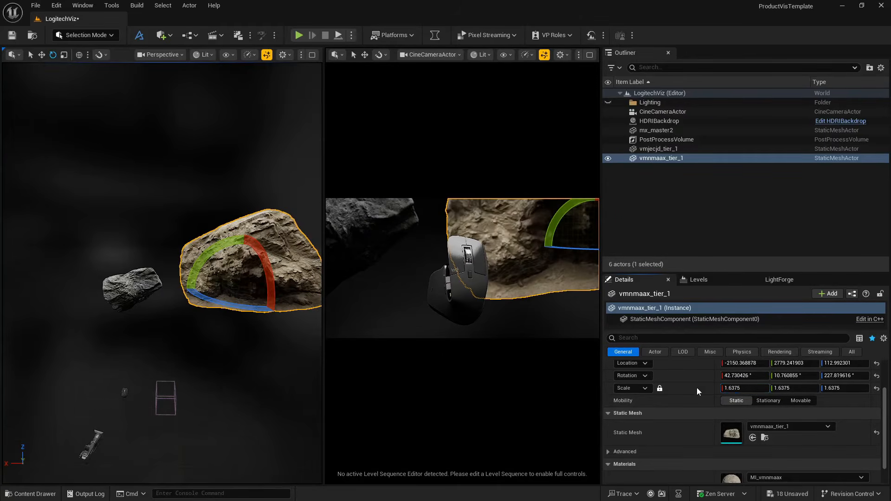
key(w)
drag(242, 257, 250, 287)
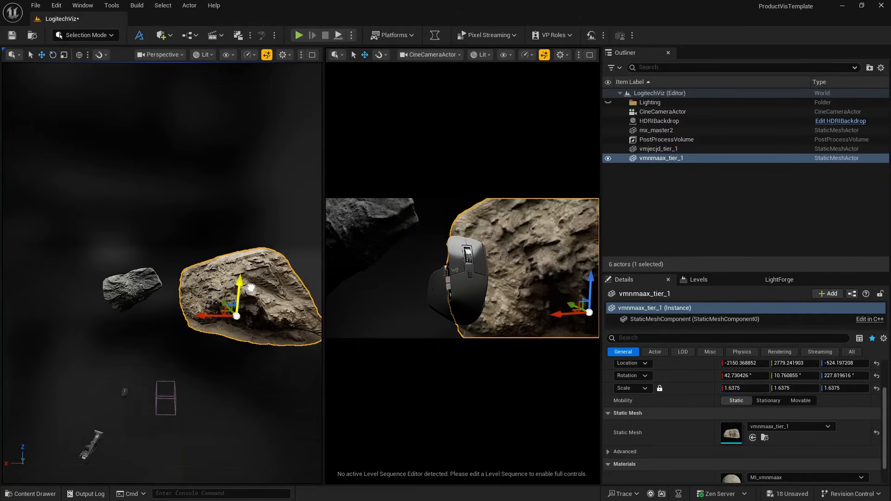
click(380, 285)
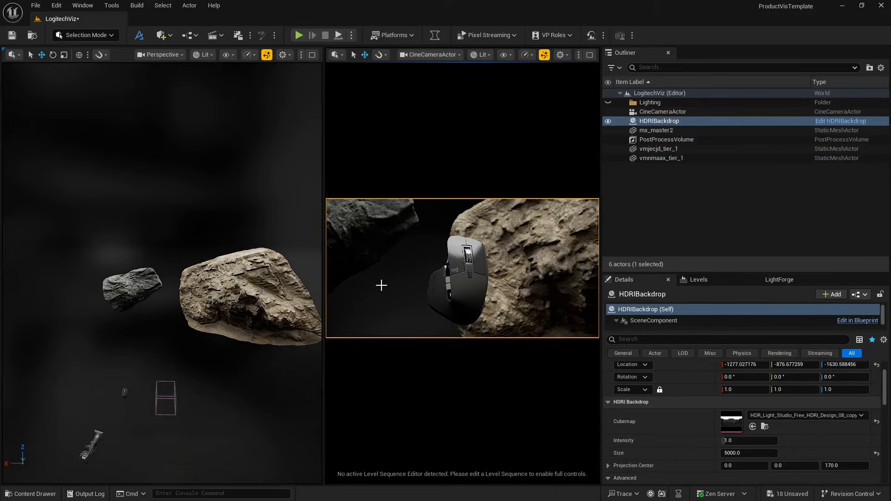
- Switch to local space, rotate the vmnmaax_tier_1 cliff to about 4°, 11°, 228° and lower it to about Z -897
click(246, 288)
key(e)
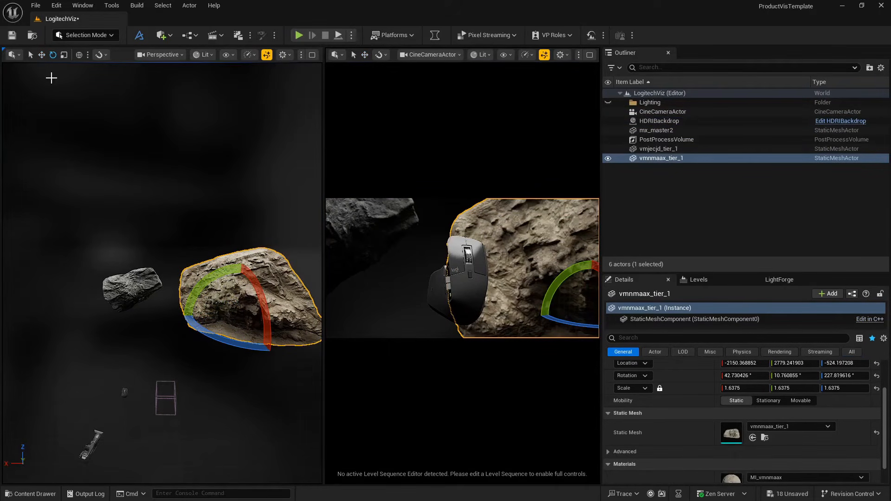
key(ctrl+grave)
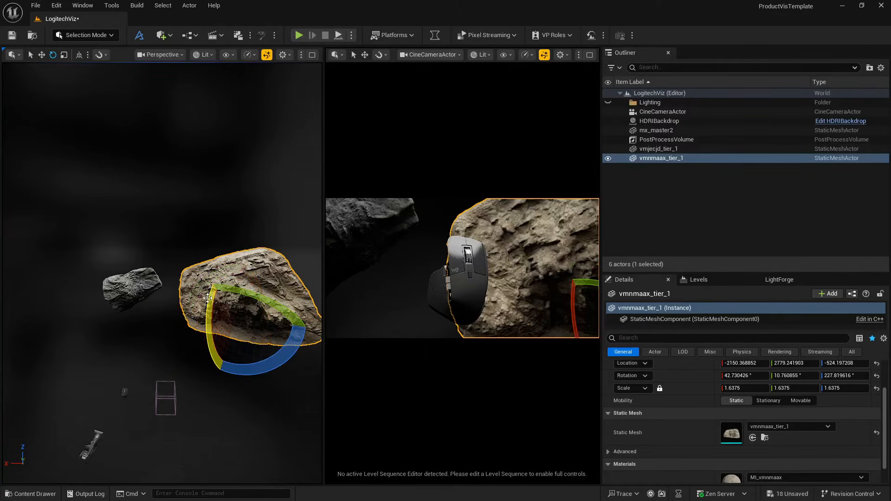
drag(209, 296, 239, 328)
key(w)
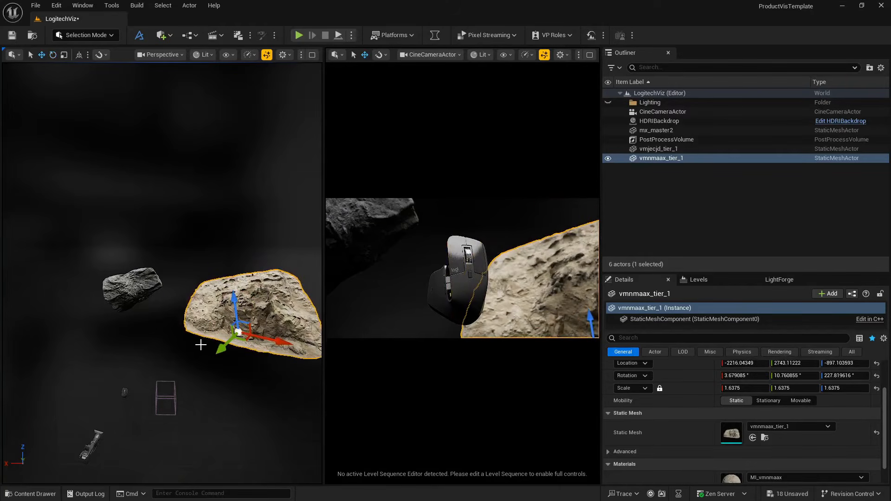
mouse_move(238, 332)
mouse_down()
mouse_move(240, 303)
mouse_move(242, 327)
mouse_up()
- Rotate the vmnmaax_tier_1 cliff to about 5°, 41°, 230° and move it to about X -2746, Y 2855, Z -575
key(e)
drag(273, 293, 250, 271)
key(w)
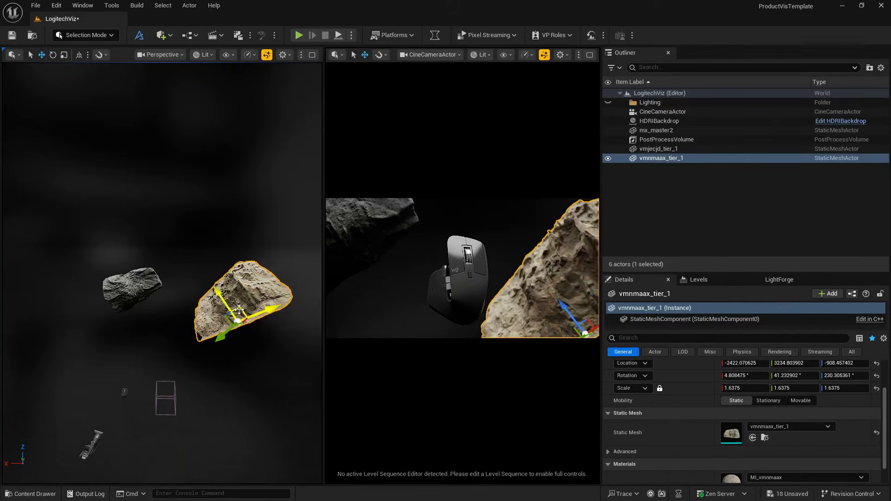
drag(239, 310, 258, 314)
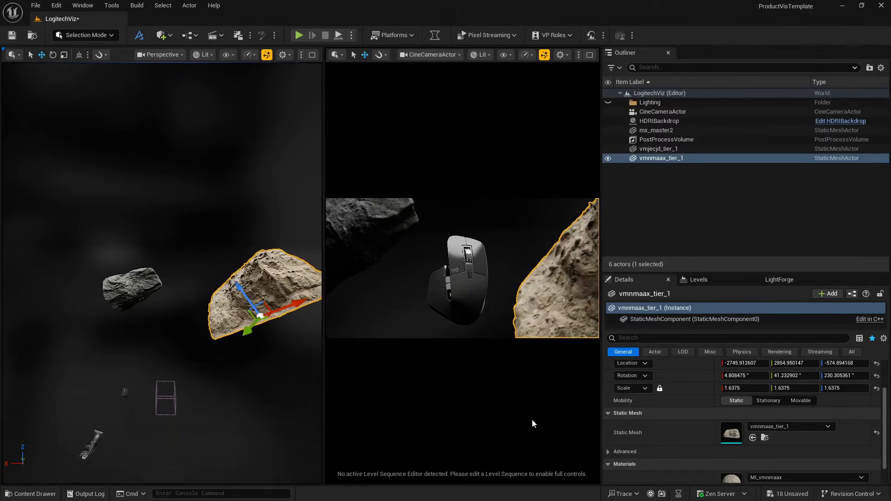
- Open the cliff's MI_vmnmaax material instance and override its base color Saturation with 0.1
scroll(709, 436, down, 2)
double_click(732, 447)
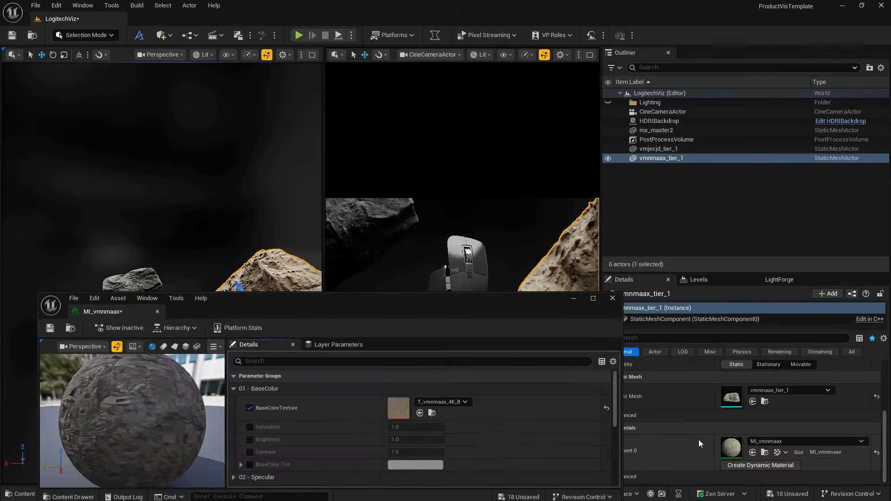
click(249, 427)
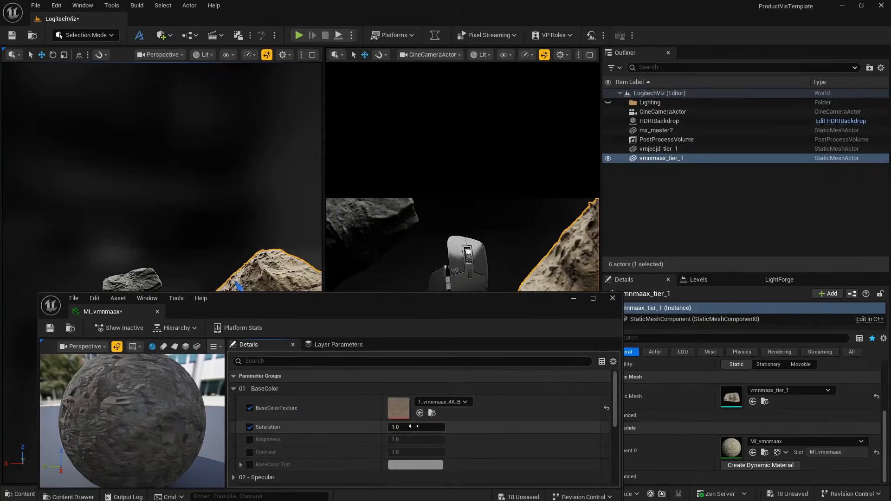
click(413, 426)
key(Return)
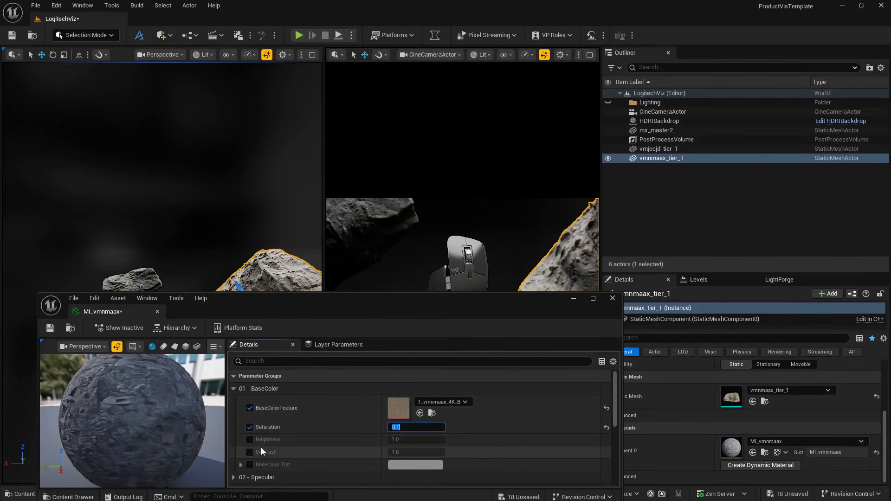
- Override the MI_vmnmaax base color Brightness with 0.9 and Contrast with 1.2, and save and close the material instance
click(434, 439)
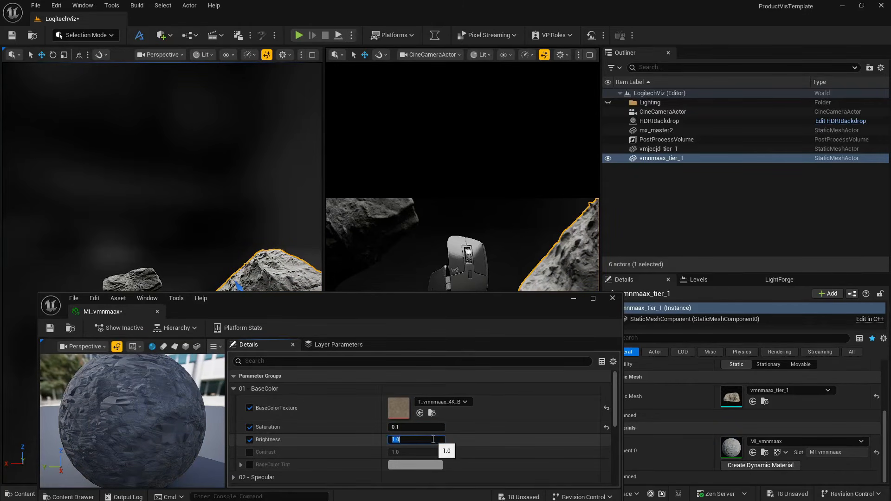
key(Return)
click(250, 452)
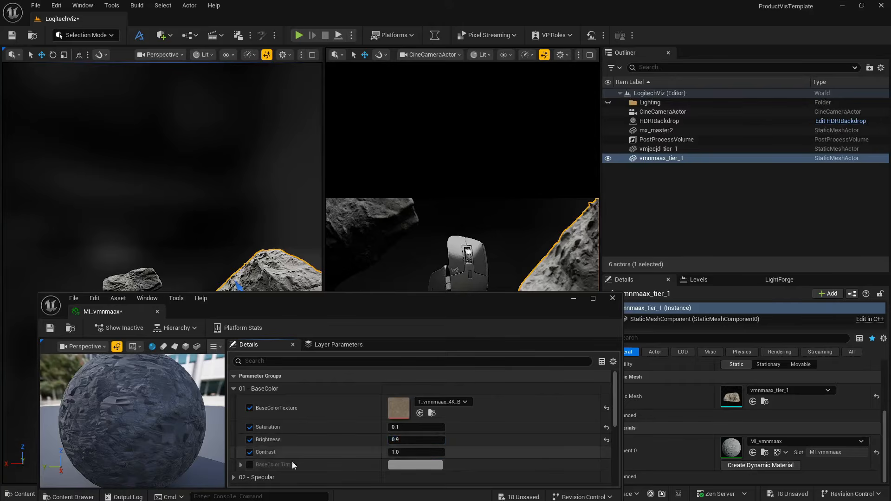
click(431, 451)
text(1.2)
key(Return)
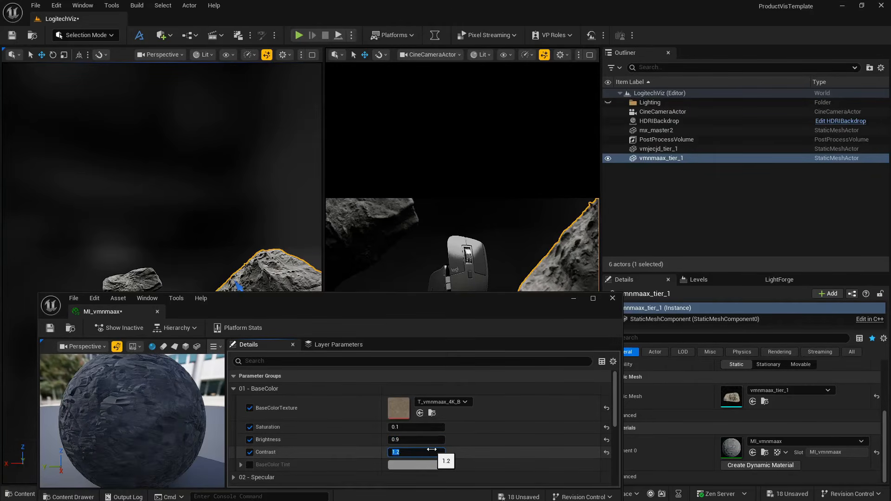
click(52, 328)
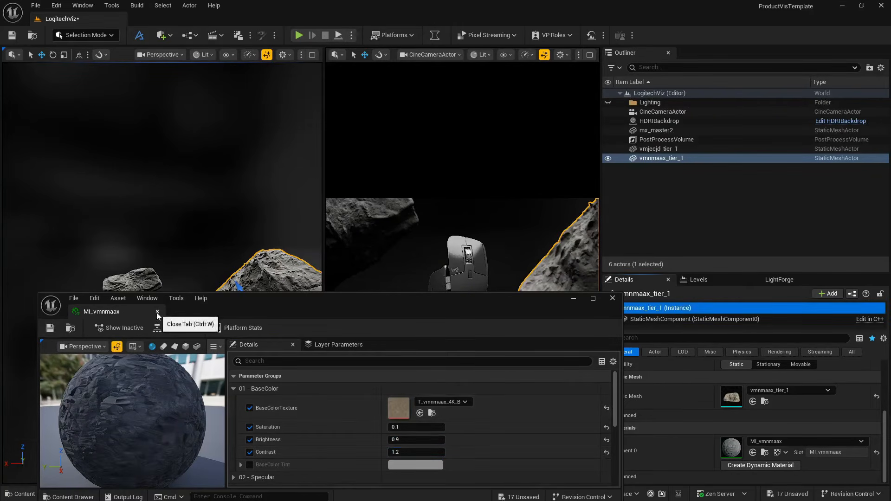
click(158, 312)
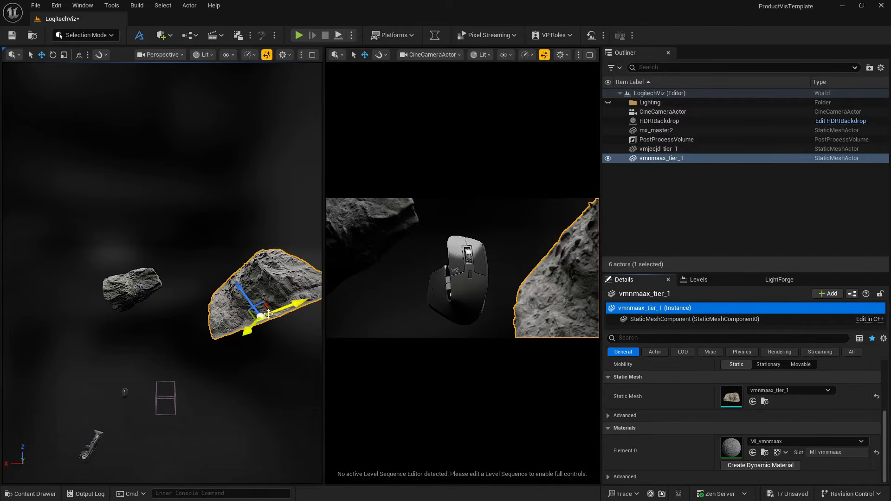
- Enable a custom screen percentage override of 140 for the CineCameraActor viewport
click(569, 54)
click(579, 55)
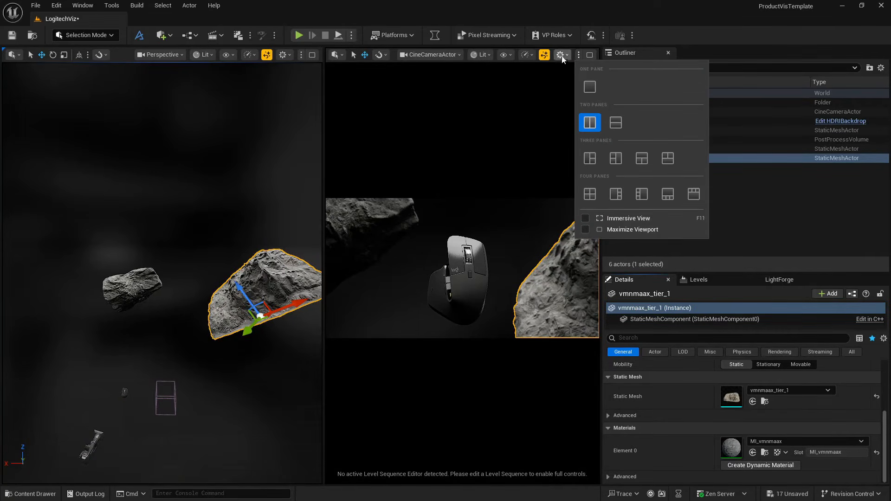
click(527, 55)
mouse_move(561, 131)
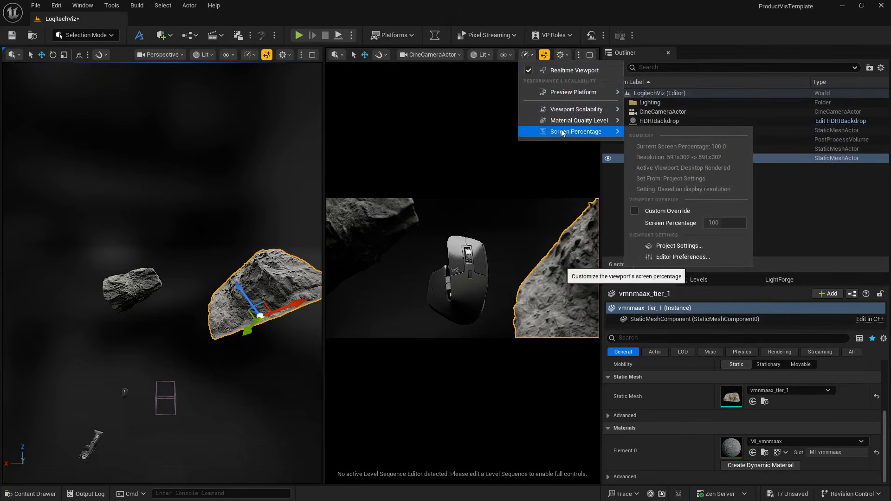
click(634, 213)
click(715, 223)
text(14)
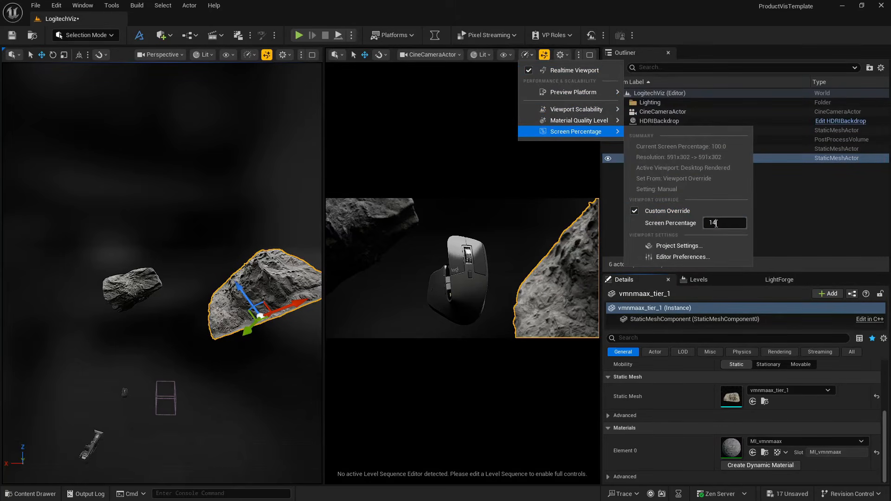
text(0)
key(Return)
click(485, 230)
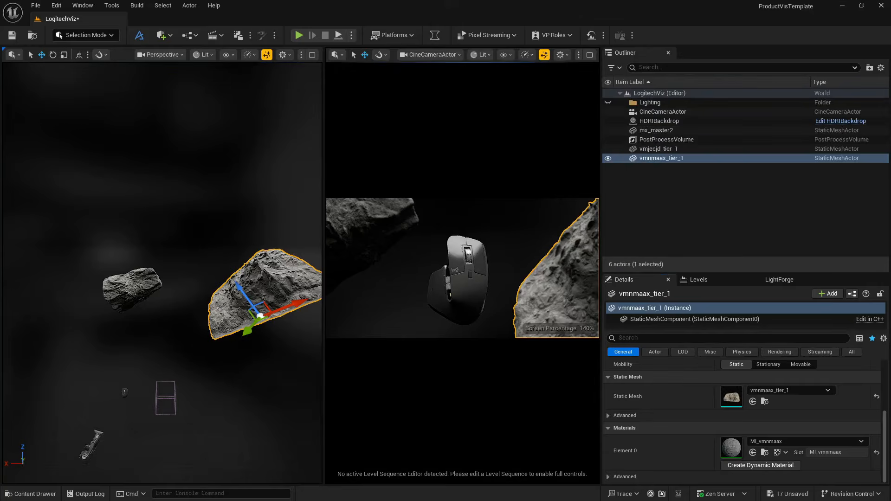
click(492, 225)
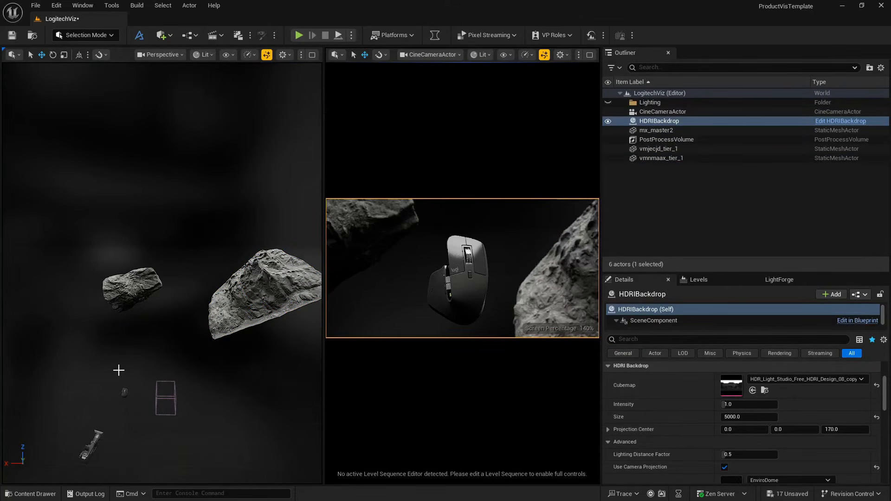
- Select the CineCameraActor in the scene and turn off Lock Actor Movement for it
key(a)
right_drag(119, 371, 143, 405)
click(195, 352)
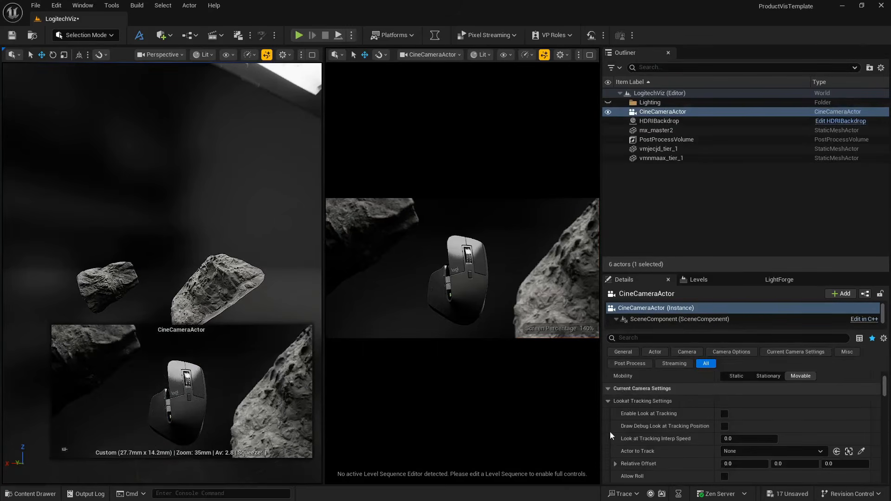
scroll(642, 430, down, 5)
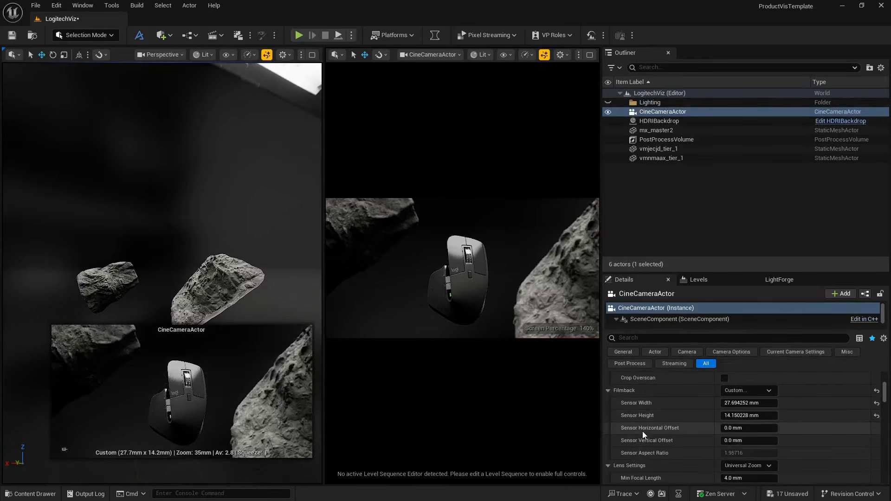
right_click(672, 112)
mouse_move(727, 285)
mouse_move(720, 268)
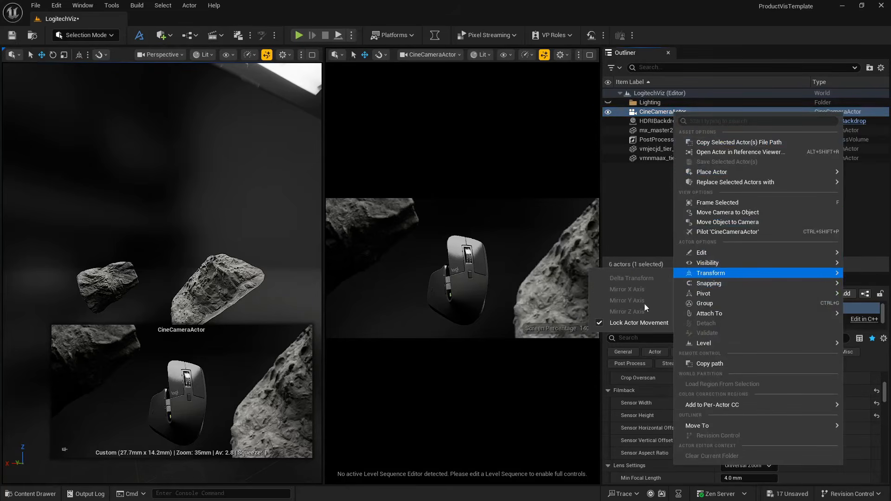
click(642, 433)
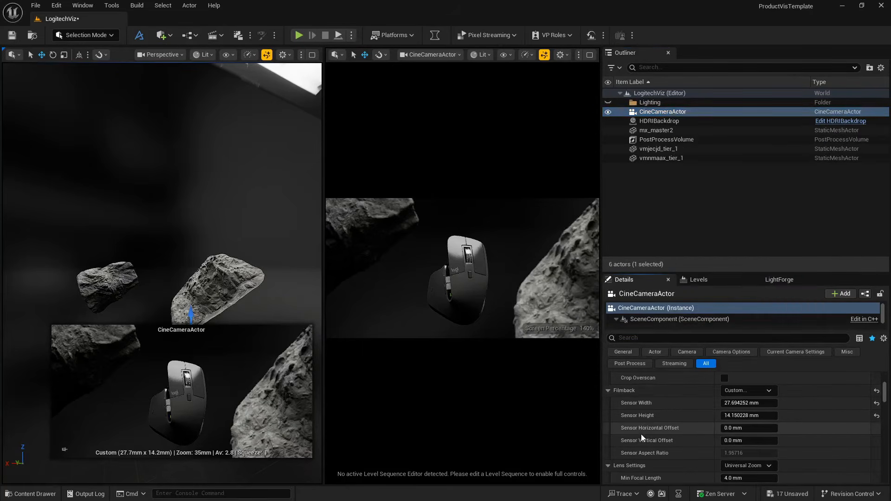
- Set the CineCameraActor's Current Focal Length to 50 and pull the camera back to reframe the whole mouse
scroll(672, 423, down, 4)
scroll(672, 422, down, 6)
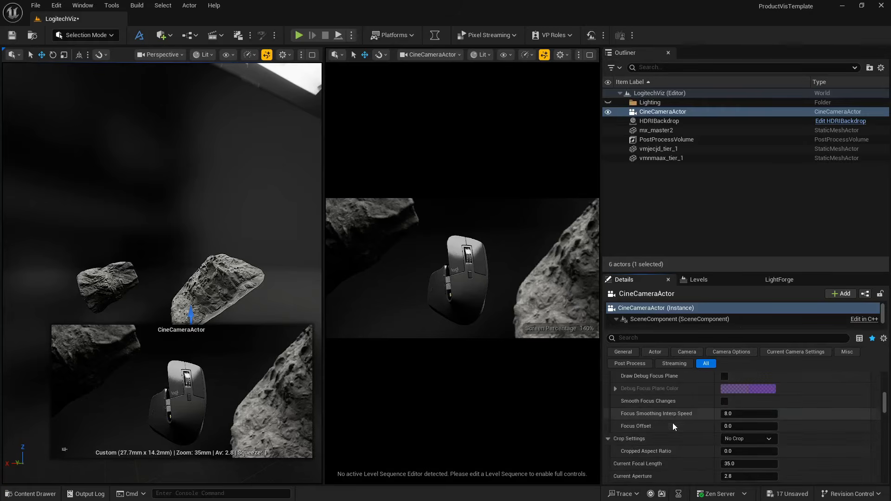
click(748, 436)
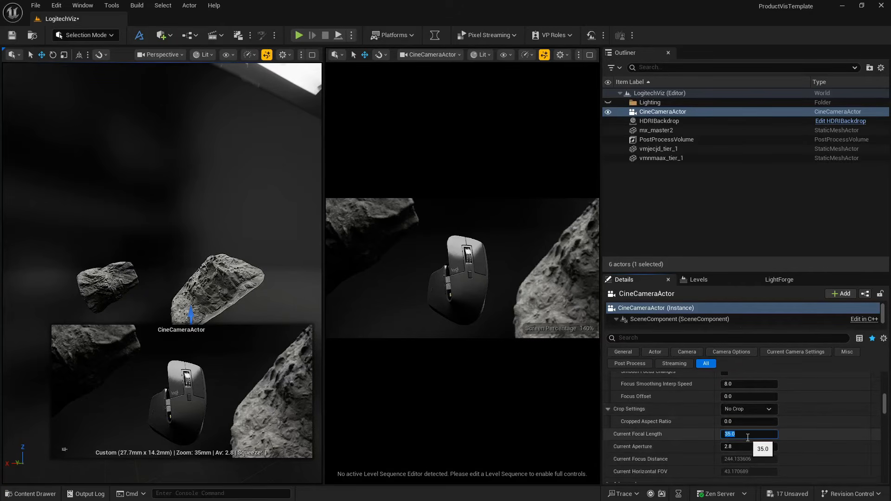
text(50)
key(Return)
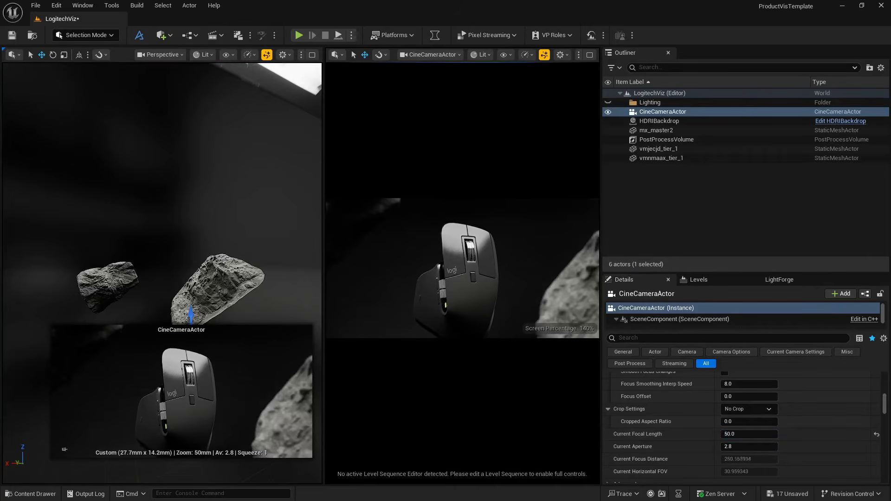
click(461, 268)
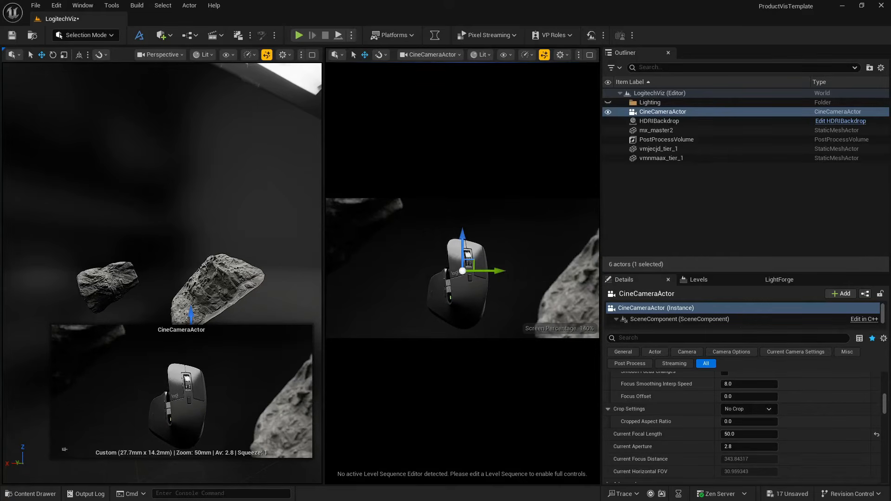
- Set the CineCameraActor's Current Aperture to 1.2 for a shallower depth of field
click(734, 446)
text(1.2)
key(Return)
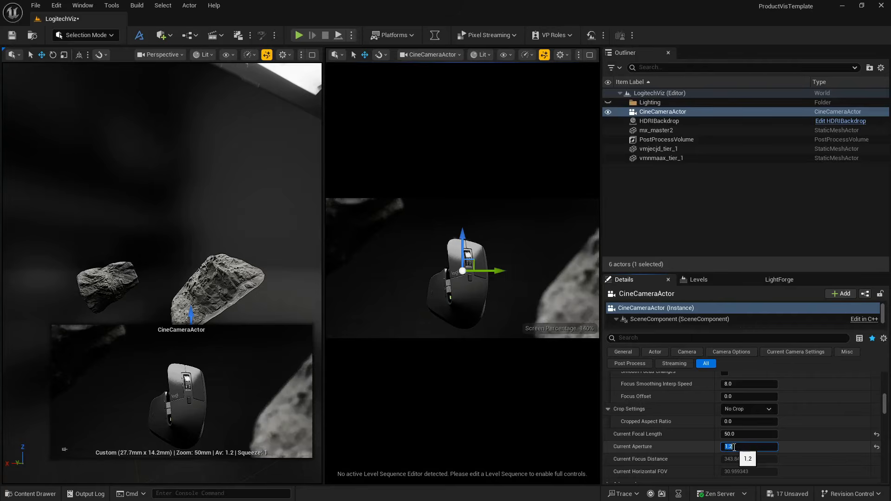
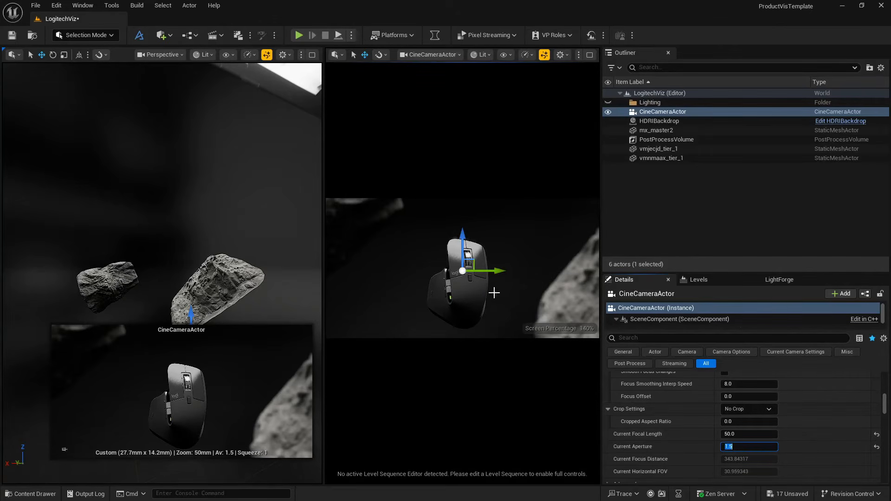
- Move the vmjecjd_tier_1 rock further into the upper-left corner of the camera frame, near X 156, Y 2251, Z -98
click(356, 222)
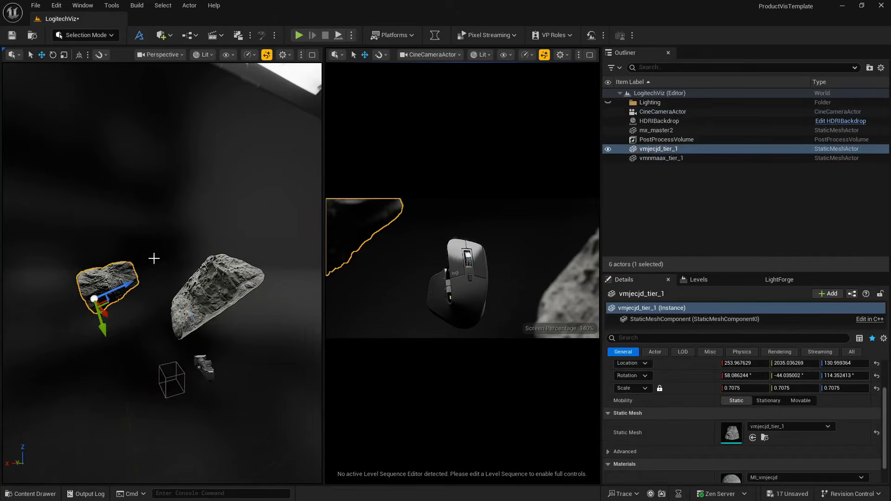
drag(107, 314, 120, 317)
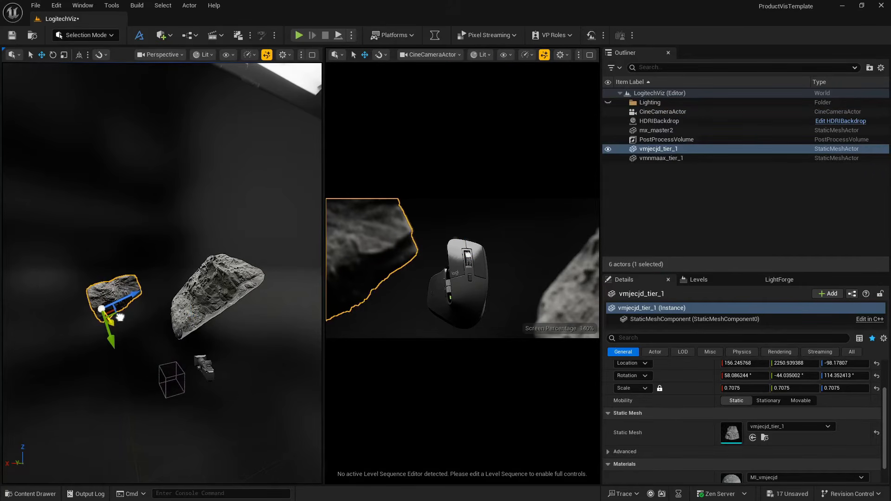
click(268, 337)
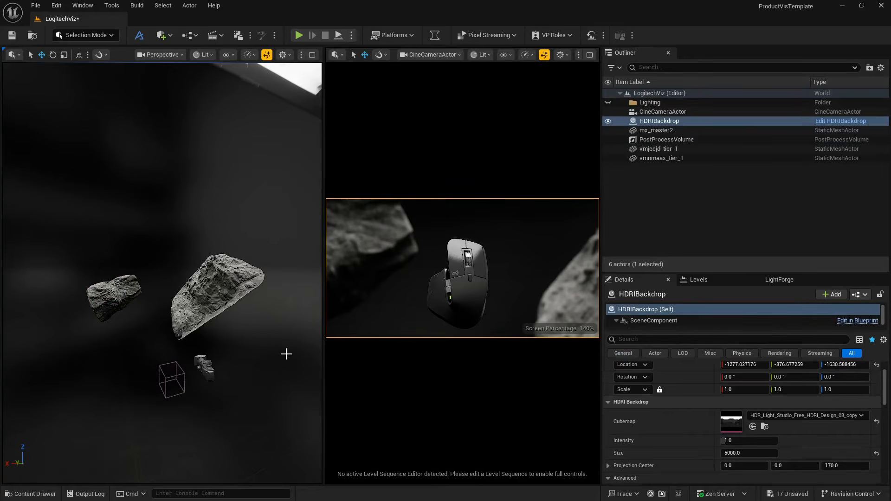
- Turn on Lock Actor Movement for the CineCameraActor
click(673, 111)
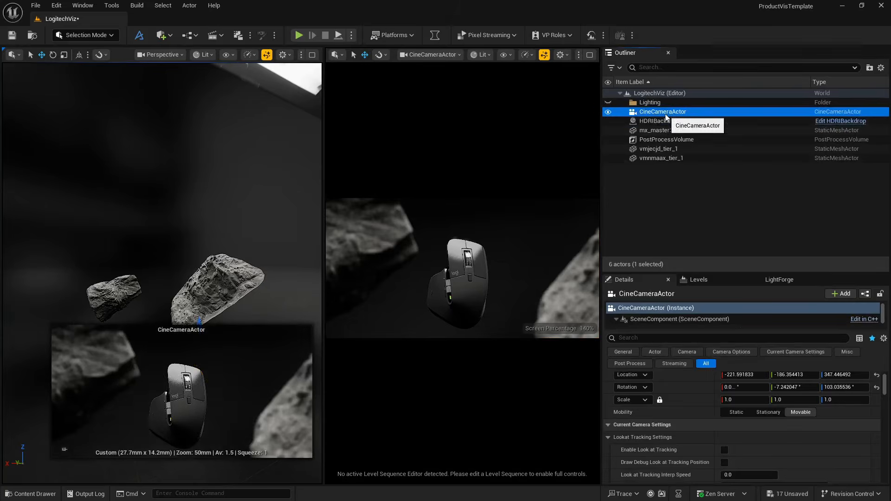
right_click(669, 112)
mouse_move(710, 277)
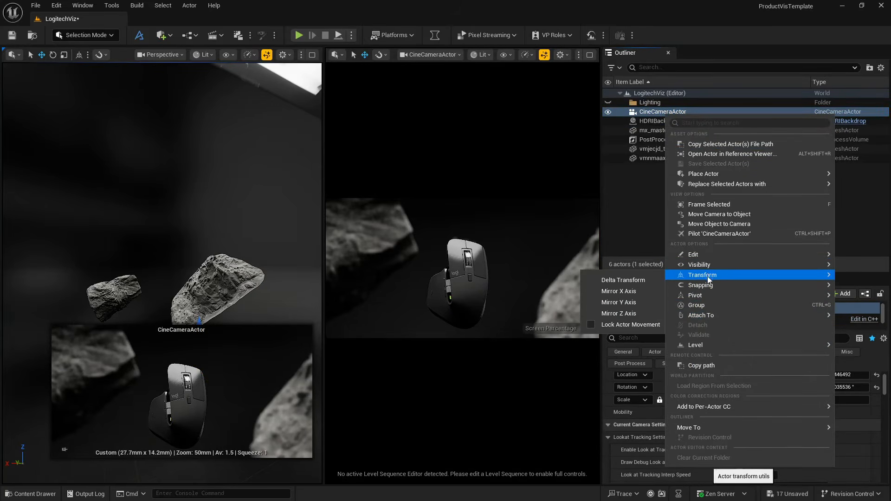
click(590, 325)
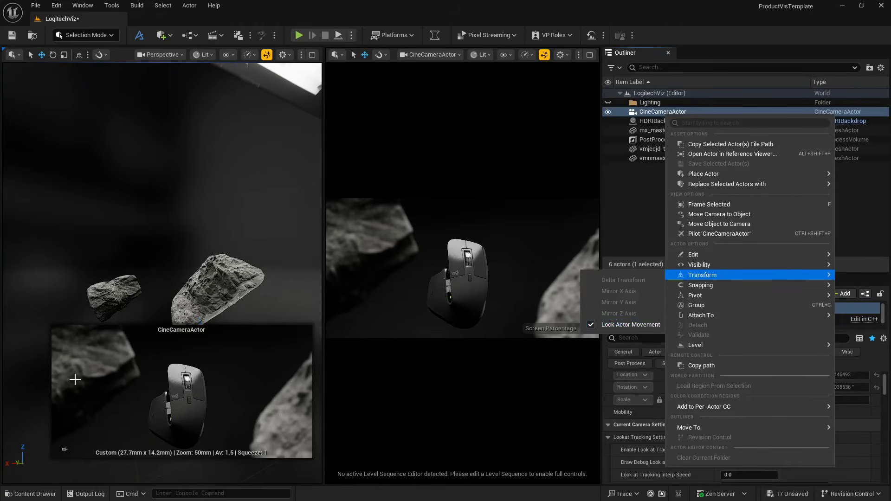
click(91, 234)
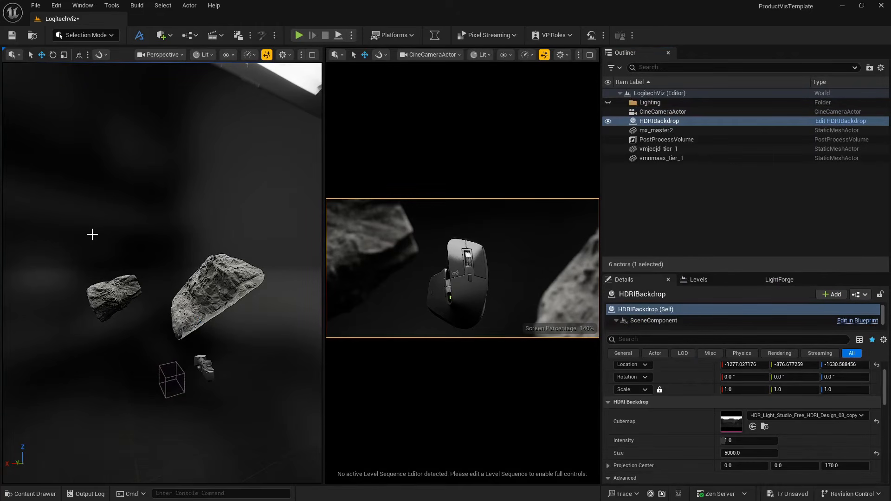
- Place the vmiecie_tier_1 mesh from the Sandstone_Cliff_vmiecie asset's StaticMeshes folder into the scene near the mouse
click(34, 493)
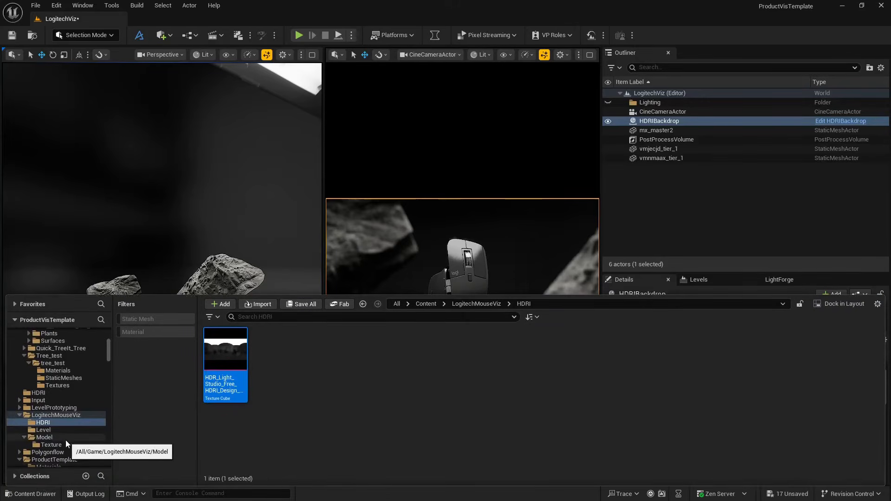
scroll(56, 374, up, 3)
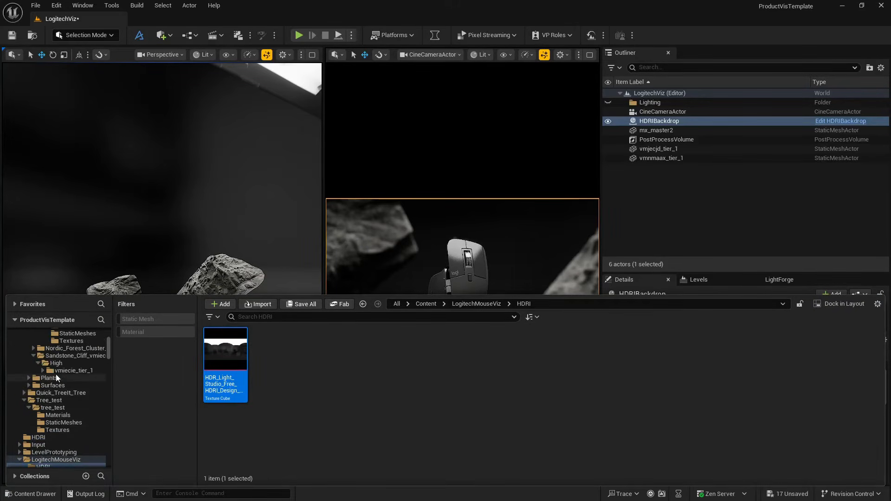
click(65, 385)
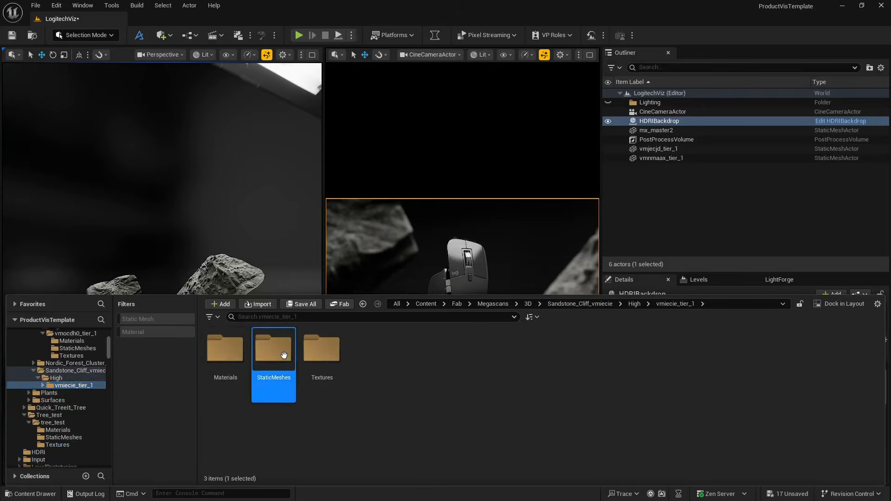
double_click(287, 381)
drag(225, 351, 141, 368)
- Rotate the vmiecie_tier_1 rock to about 153° around Z and tilt it to about -60° around X
key(e)
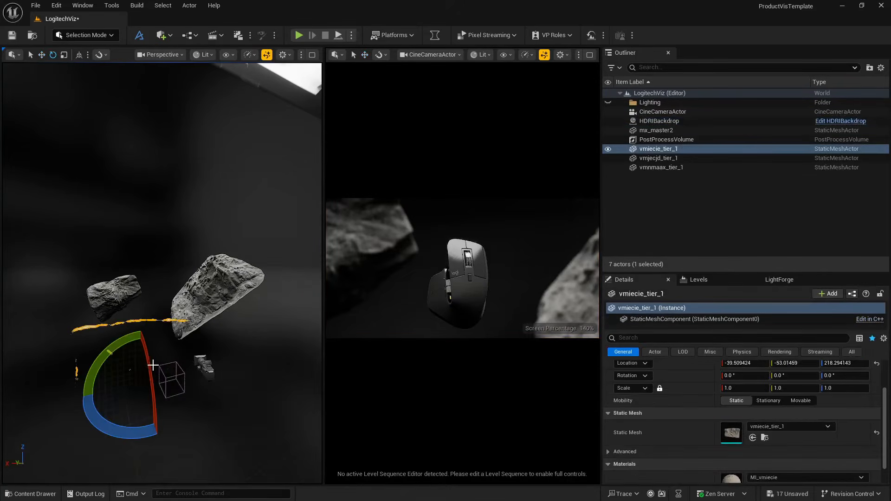
drag(127, 433, 195, 435)
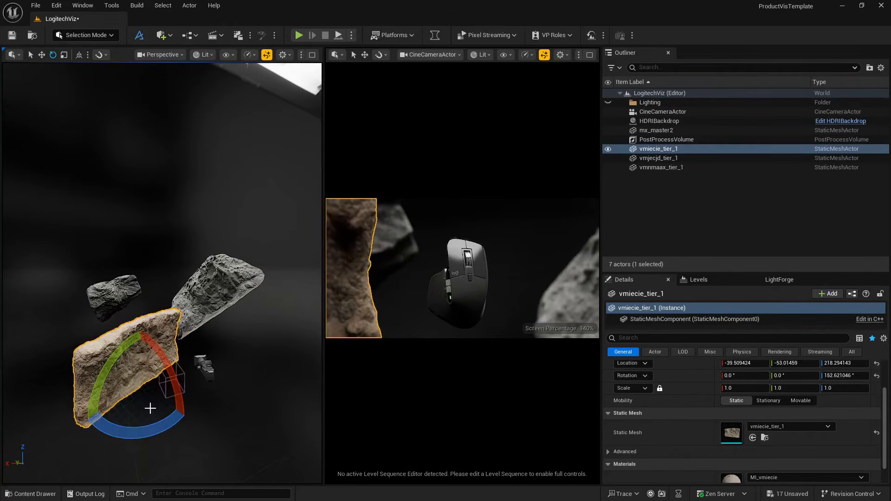
drag(175, 384, 160, 402)
- Move the vmiecie_tier_1 rock into the lower-left of the camera frame, at about X -38, Y -7, Z 286
key(w)
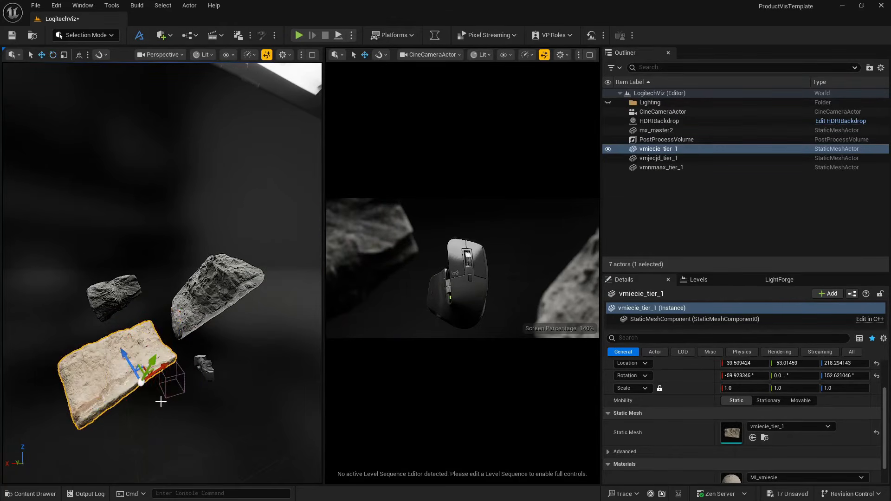
drag(140, 374, 194, 408)
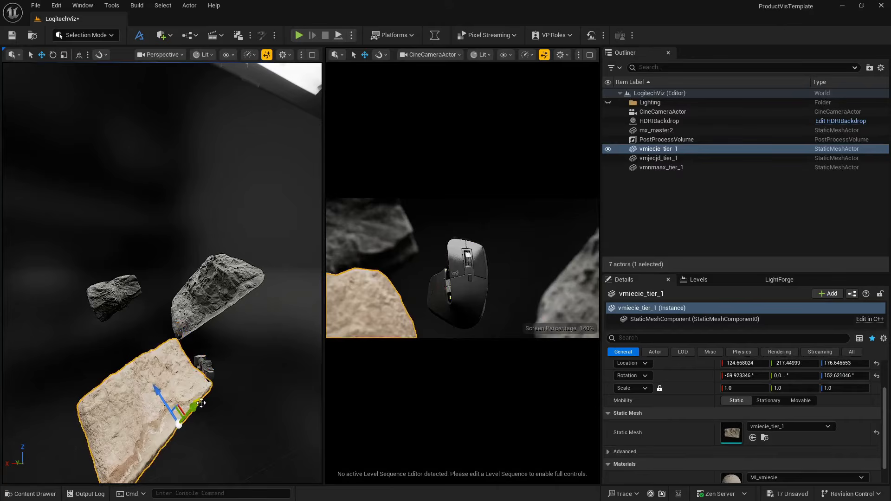
right_drag(185, 404, 215, 385)
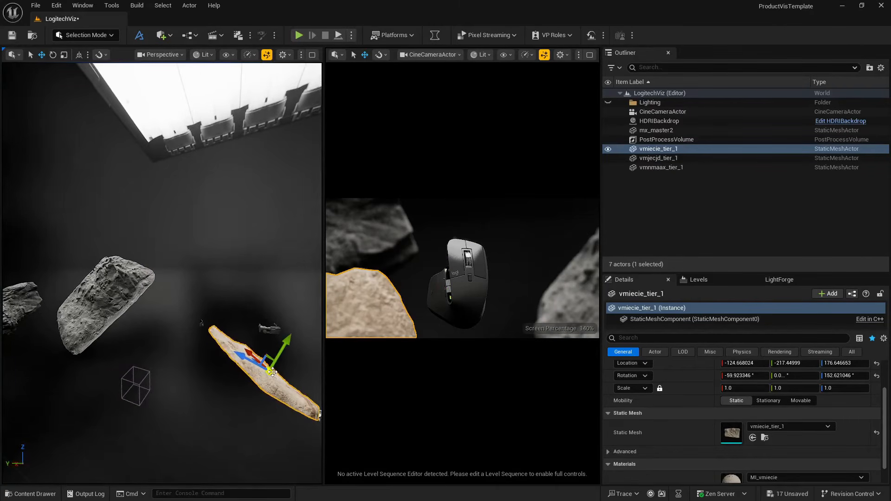
drag(270, 371, 224, 349)
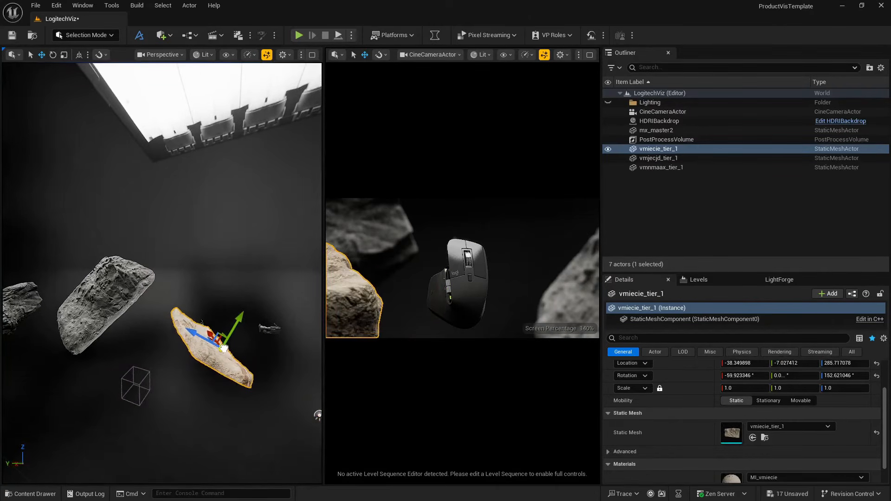
- Switch the transform gizmo to world space and shift the vmiecie_tier_1 rock to about X -47, Y -81
right_drag(234, 380, 225, 364)
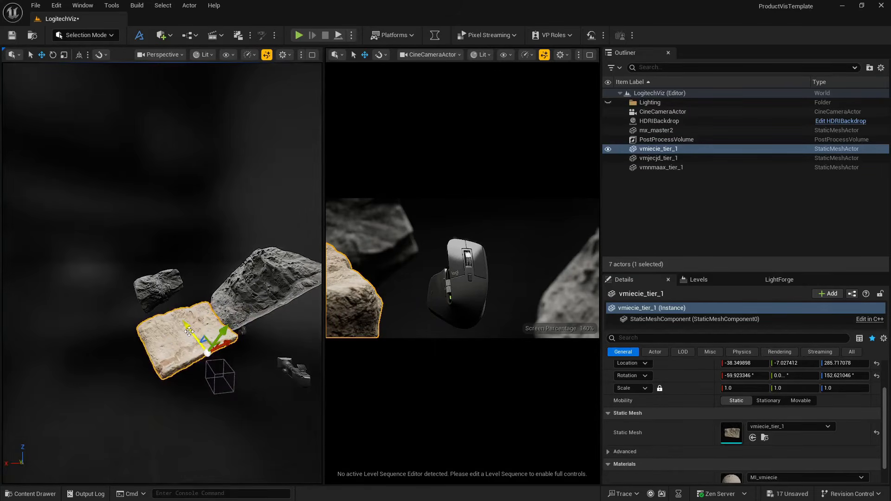
click(78, 54)
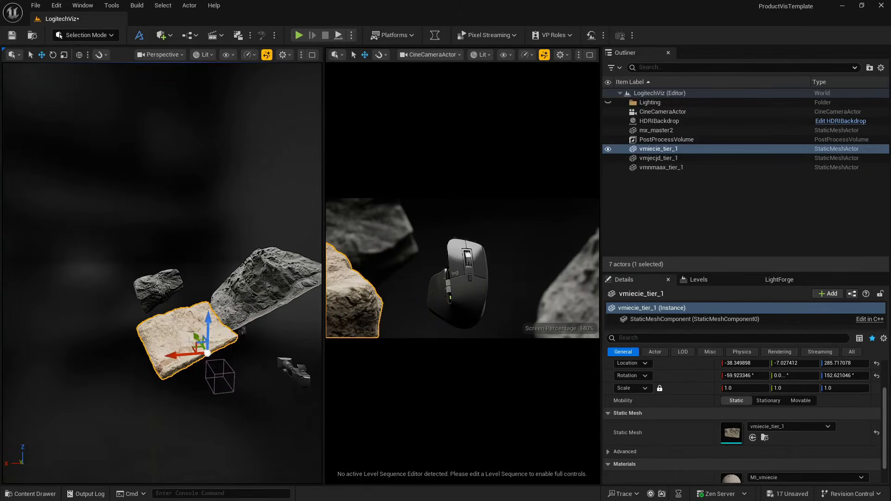
mouse_move(197, 339)
mouse_down()
mouse_move(194, 348)
mouse_move(215, 361)
mouse_move(181, 353)
mouse_move(201, 349)
mouse_up()
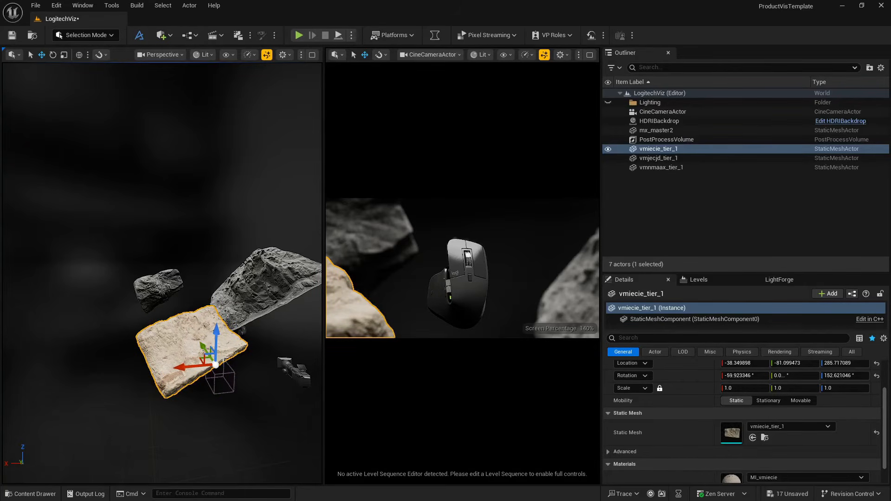
mouse_move(187, 368)
mouse_down()
mouse_move(204, 364)
mouse_move(191, 362)
mouse_up()
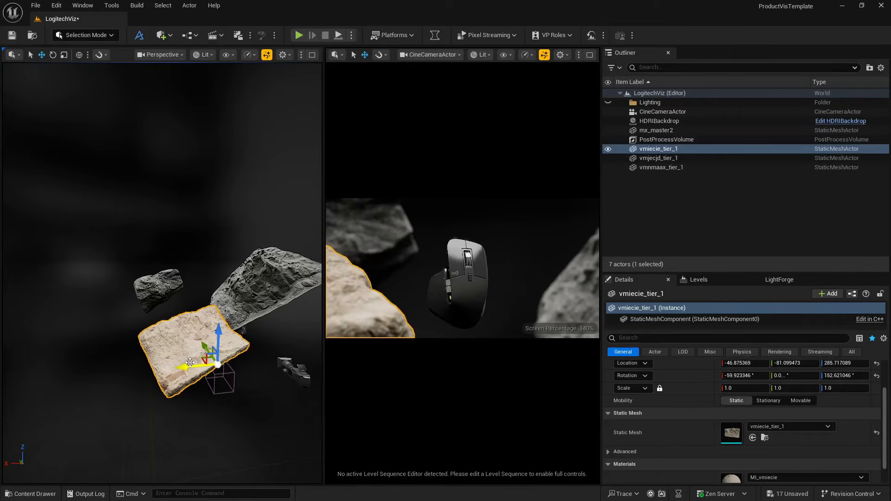
- Tilt the vmiecie_tier_1 rock to about -55°, -10°, 152° and shift it along X to about -59
key(e)
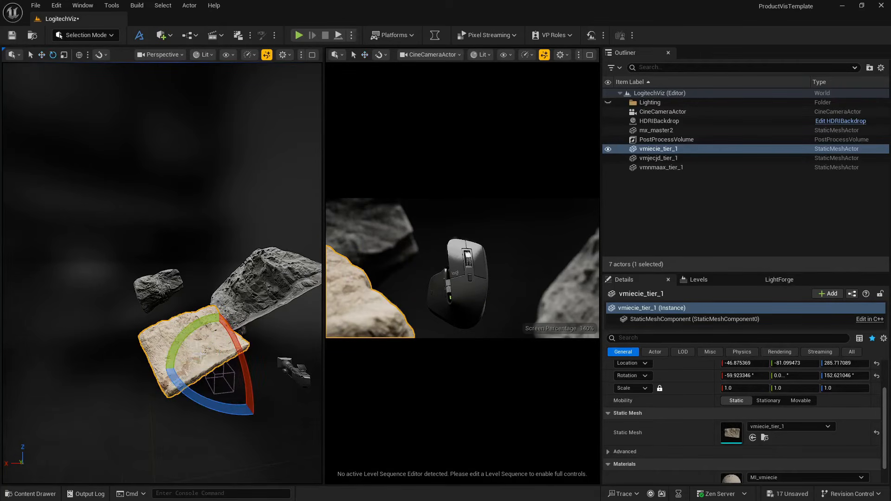
drag(175, 350, 188, 331)
key(w)
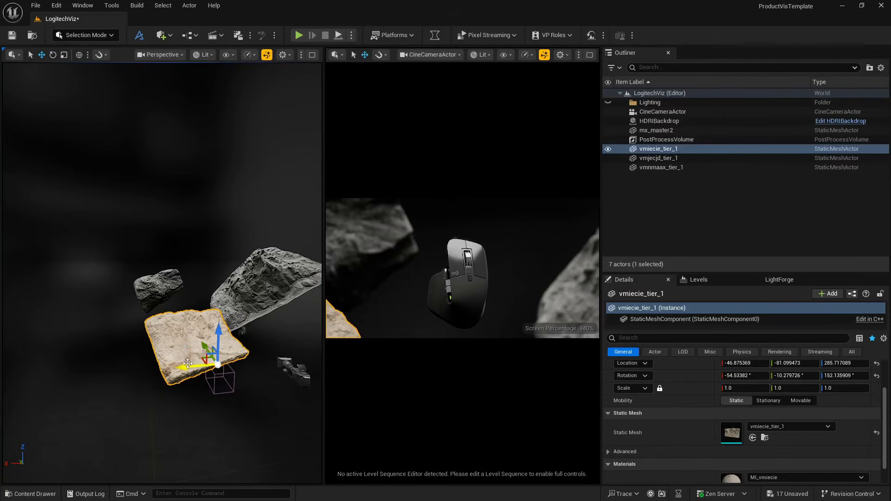
drag(190, 365, 194, 364)
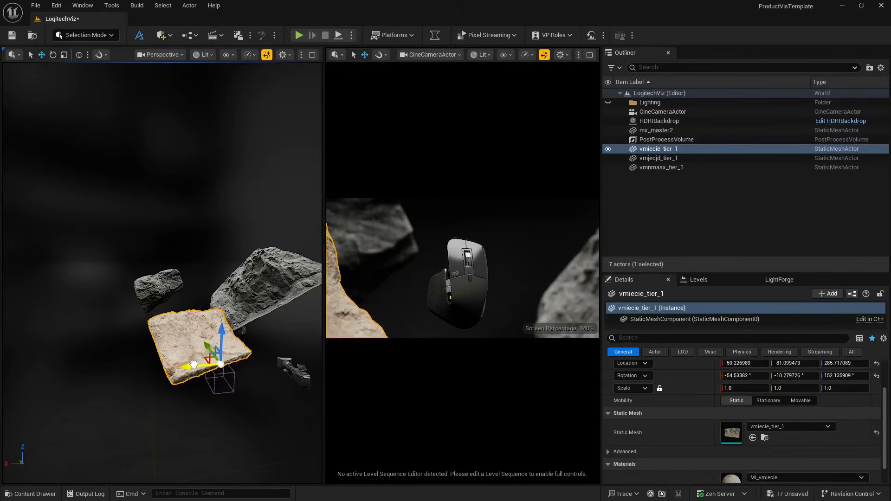
- Tilt the vmiecie_tier_1 rock further and move it up to about X -75, Z 359
key(e)
drag(245, 347, 236, 328)
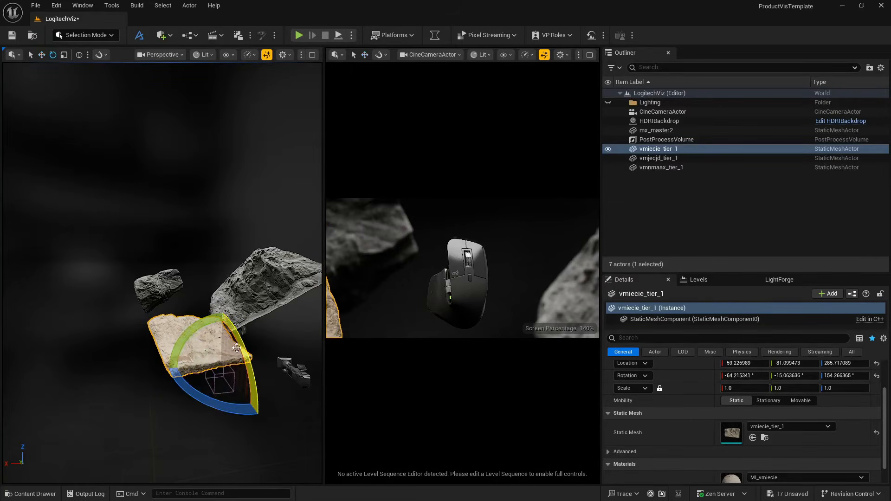
key(w)
drag(200, 365, 187, 322)
- Rotate the vmiecie_tier_1 rock to about -52°, -28°, 150° so it frames the left edge of the shot
key(e)
key(w)
key(e)
mouse_move(200, 324)
right_down()
mouse_move(221, 324)
mouse_move(211, 321)
right_up()
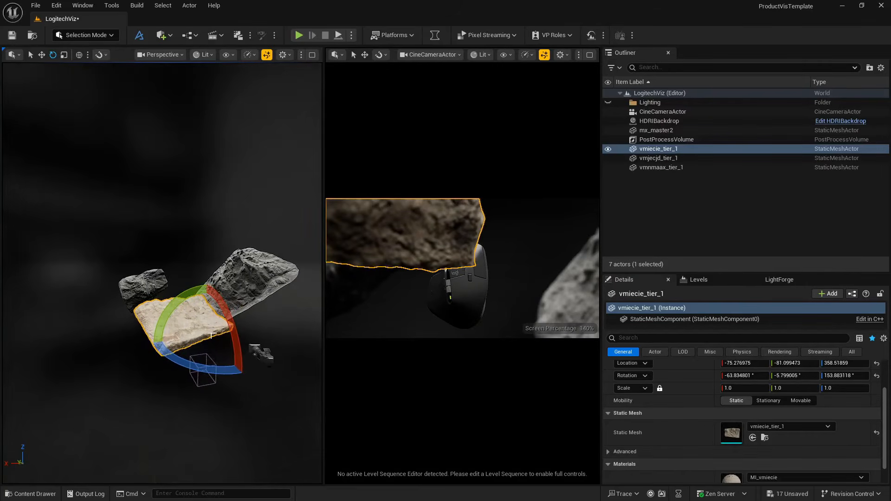
mouse_move(172, 306)
mouse_down()
mouse_move(167, 313)
mouse_move(176, 293)
mouse_up()
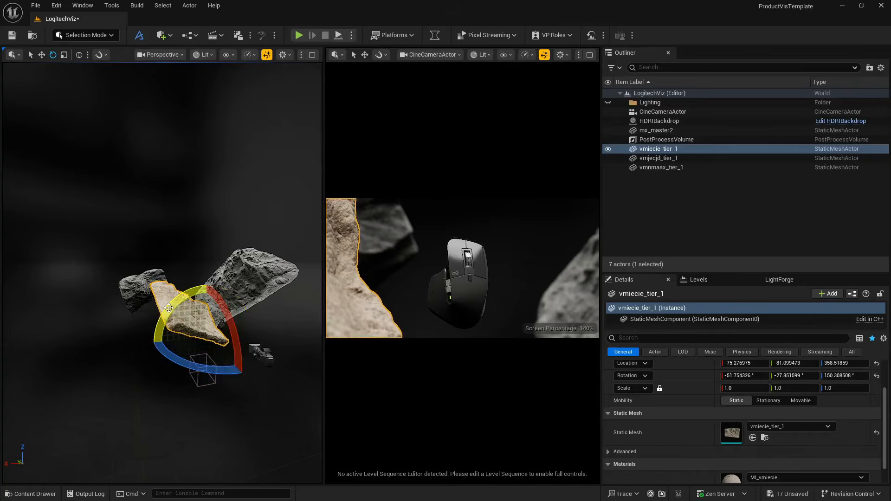
- In the rock's MI_vmiecie material instance, enable the base color Saturation override and set it to 0.1
scroll(679, 454, down, 1)
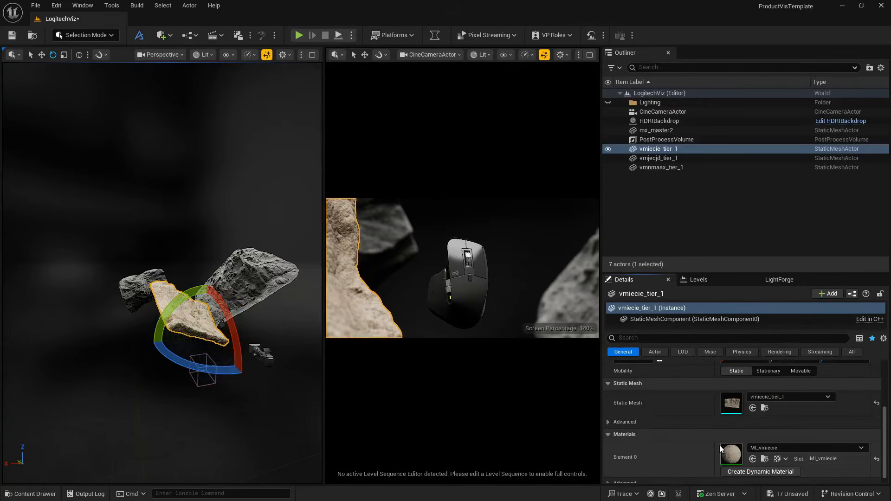
double_click(724, 447)
click(249, 428)
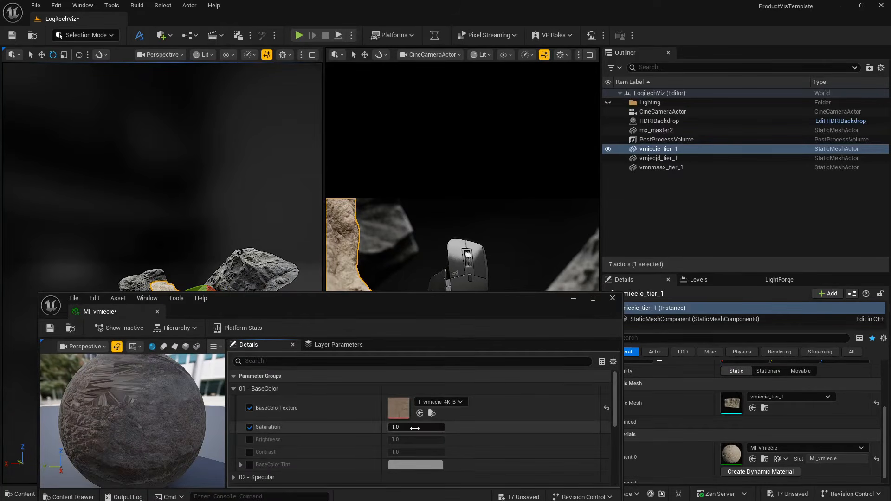
click(416, 428)
- Enable the Brightness and Contrast overrides in MI_vmiecie and set Contrast to 1.2
click(249, 439)
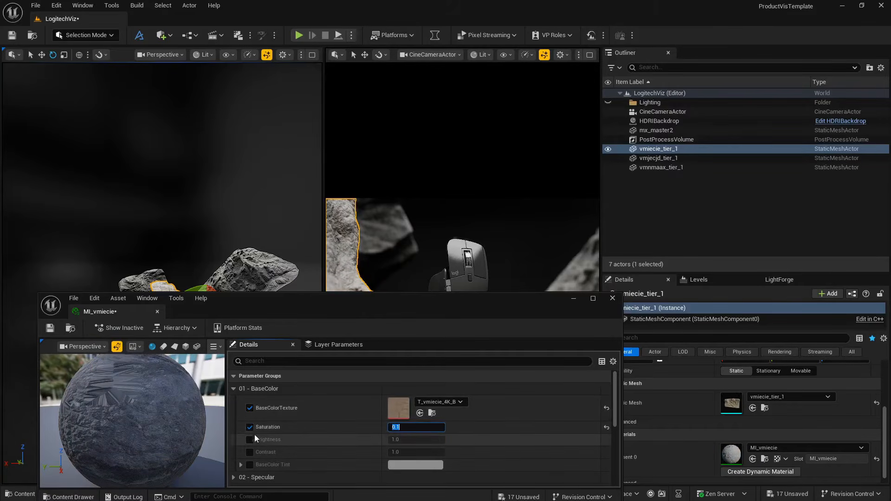
click(249, 452)
click(402, 453)
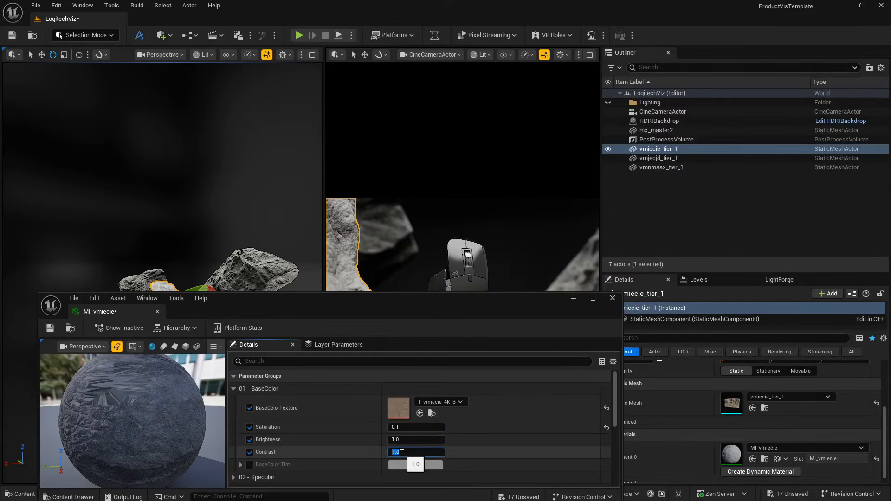
text(1.2)
key(Return)
- Lower the Brightness of MI_vmiecie to about 0.236, close the material instance and deselect the rock
click(402, 440)
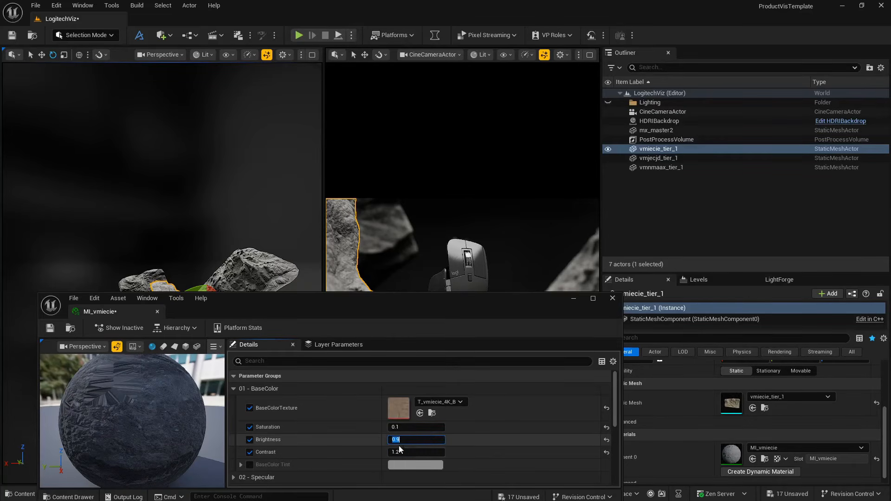
drag(387, 440, 350, 440)
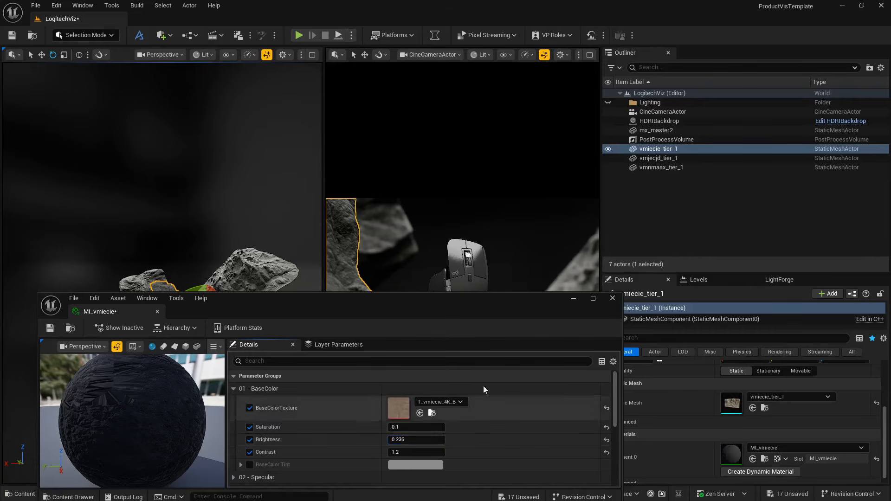
click(612, 298)
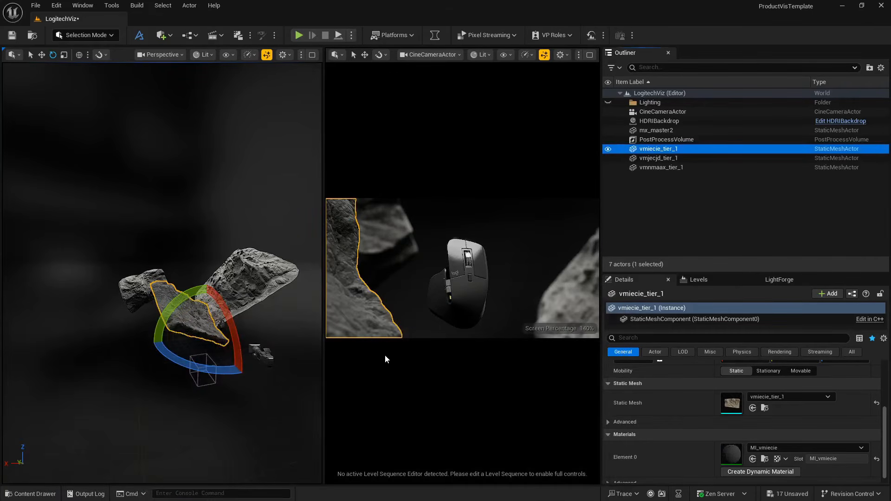
click(115, 386)
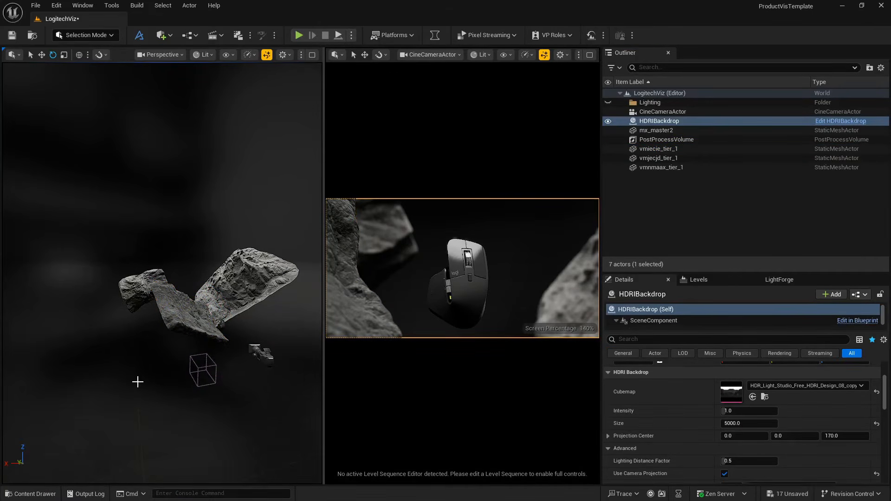
- Rotate the vmiecie_tier_1 rock to about -21°, -56°, 129° and shift it to X about -85
click(184, 300)
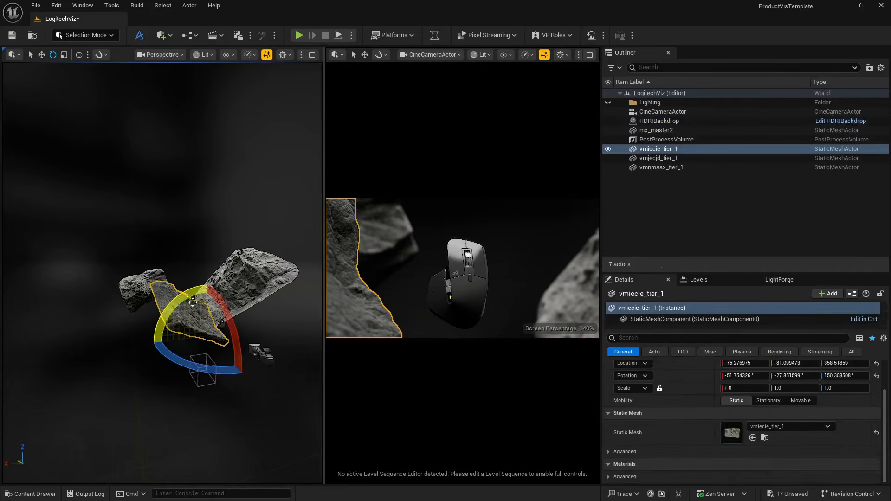
alt+drag(223, 305, 209, 344)
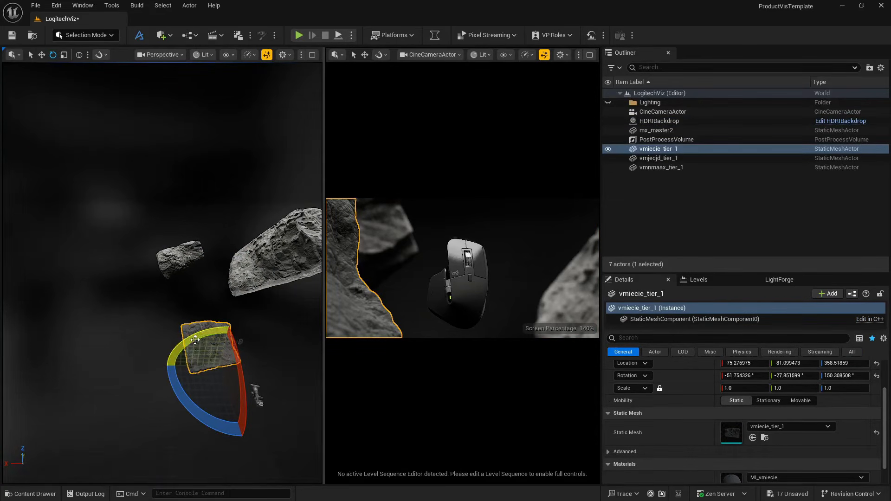
drag(185, 339, 187, 366)
click(149, 380)
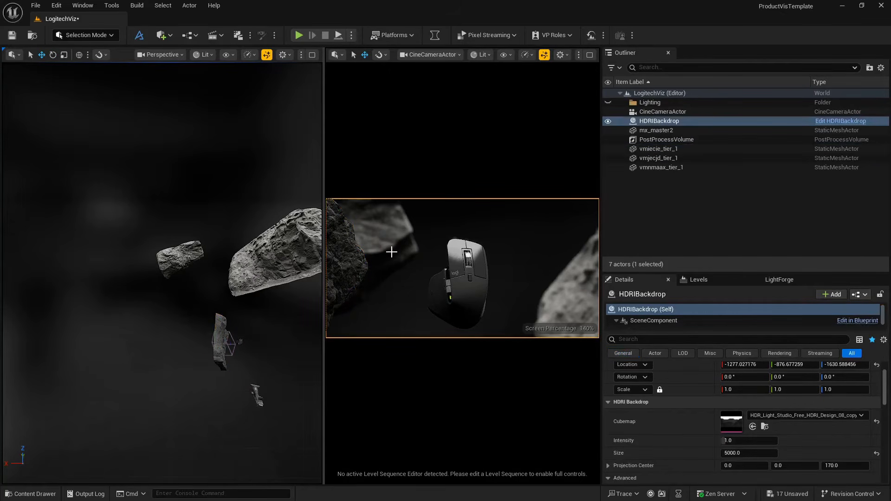
click(218, 328)
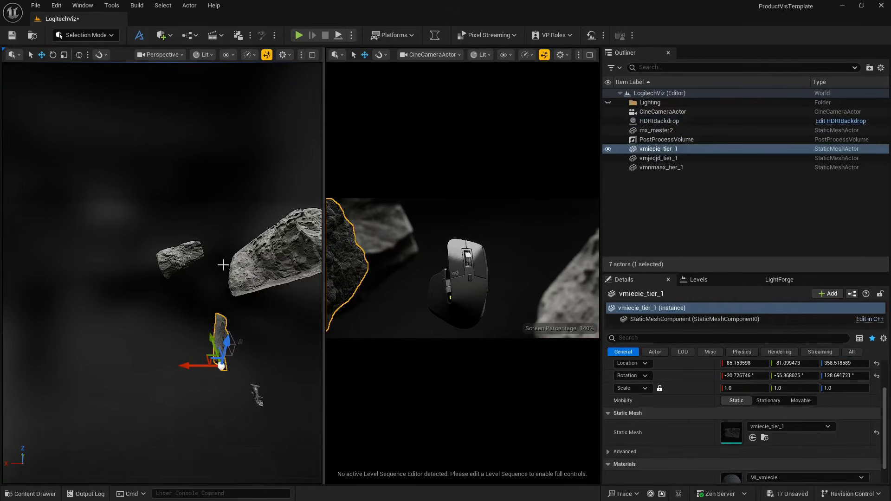
- Duplicate the vmjecjd_tier_1 rock to the shot's right edge at about -1178, 1318, -98, rotated to about 39°, -47°, 266°
click(177, 253)
right_drag(177, 253, 218, 259)
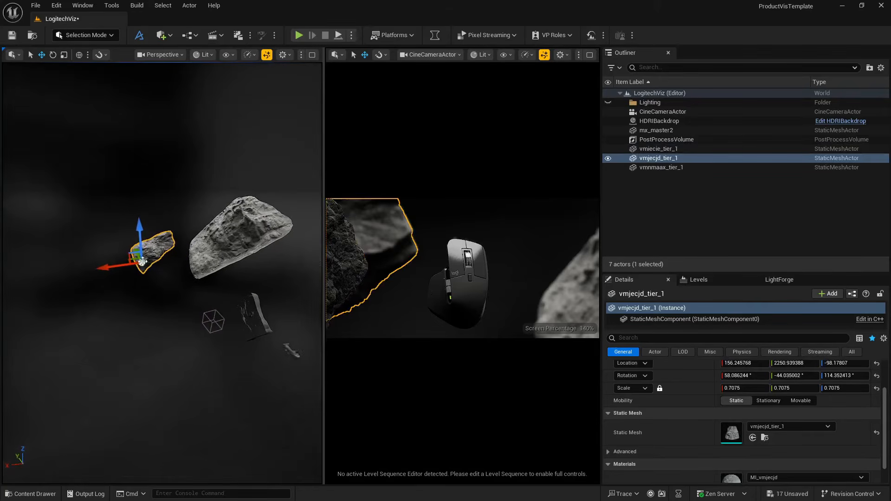
alt+drag(131, 260, 278, 331)
key(e)
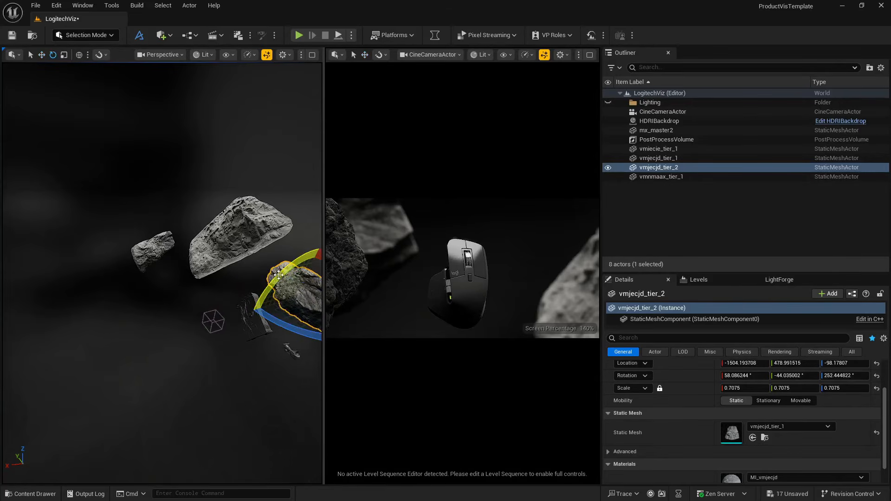
drag(279, 277, 221, 271)
key(w)
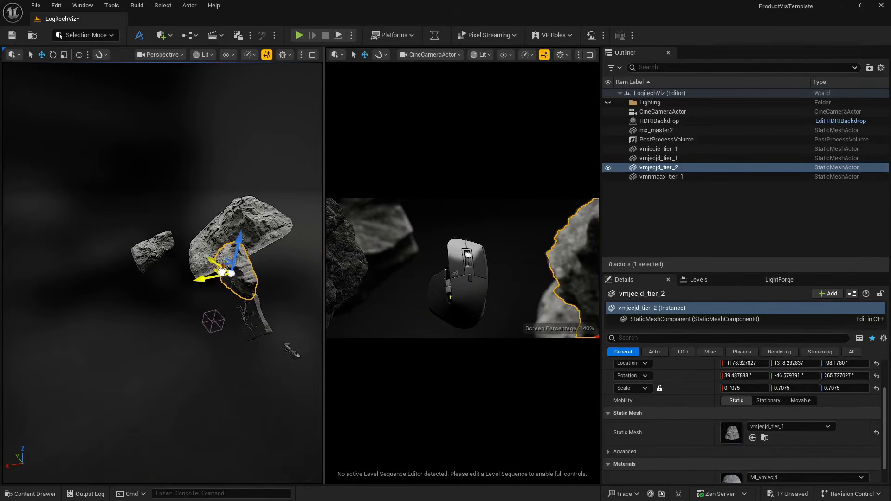
- Push the vmnmaax_tier_1 rock back to about X -3012, Y 5118 and rotate it to about 27°, -9°, 229°
click(214, 232)
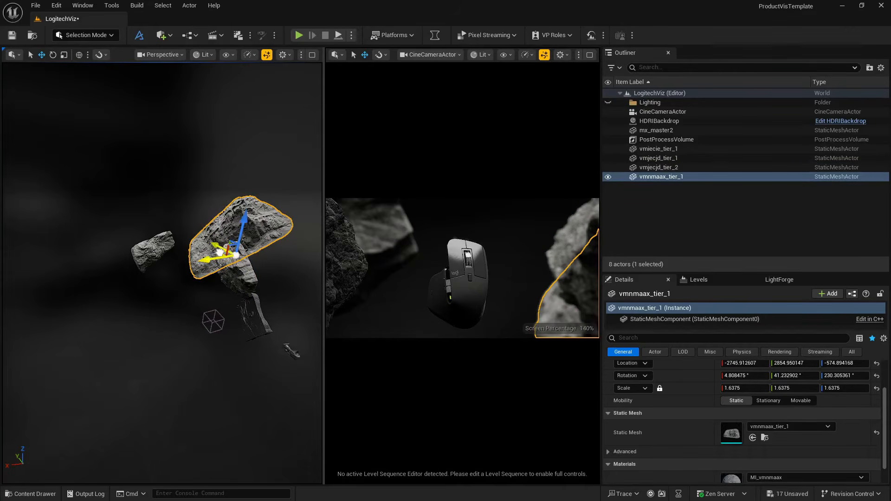
drag(220, 253, 191, 233)
key(e)
drag(191, 194, 242, 200)
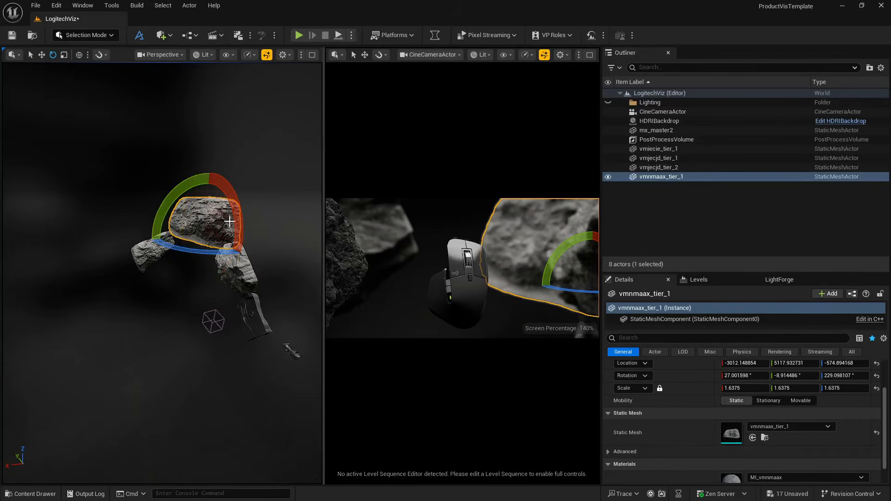
- Scale the vmnmaax_tier_1 rock uniformly to about 3.06 and move it to about -4584, 6725, -1119
drag(732, 387, 775, 388)
key(w)
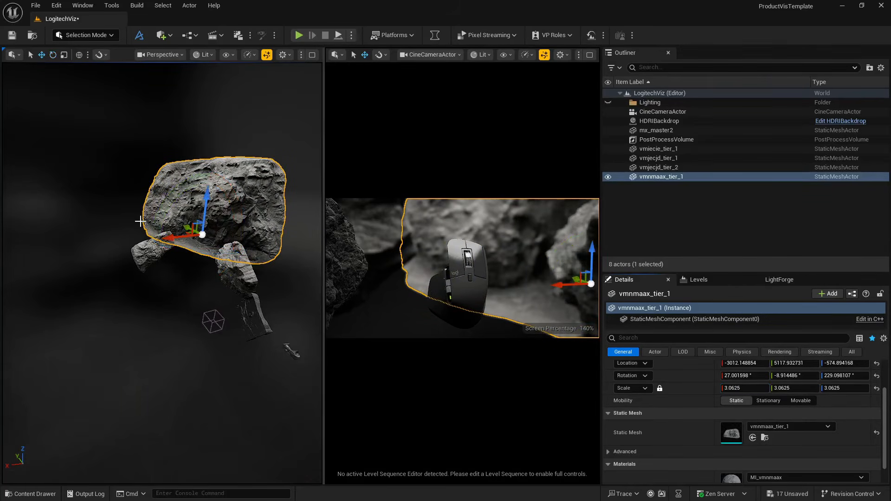
drag(184, 226, 203, 210)
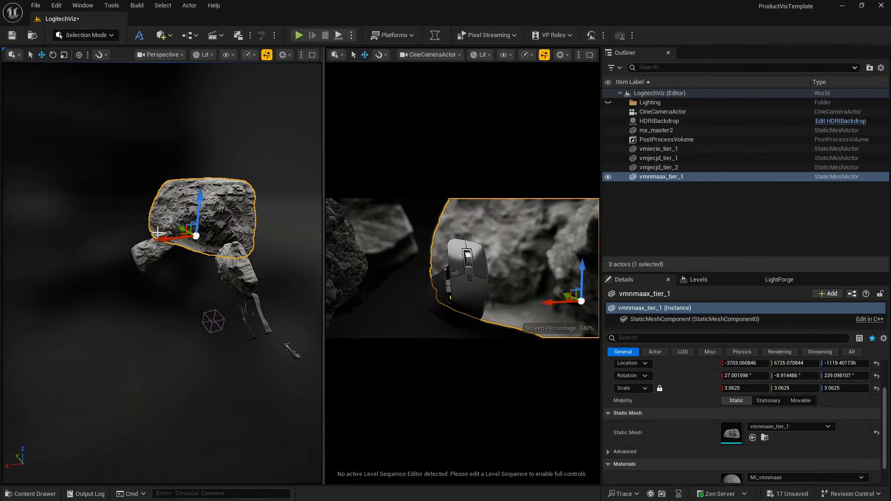
drag(158, 232, 181, 237)
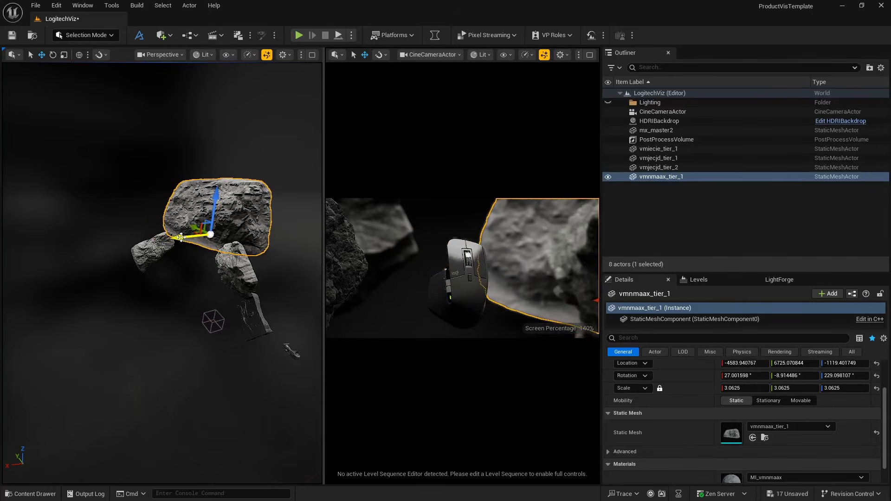
- Turn the vmnmaax_tier_1 rock over to a rotation of about 219°, -2°, 394°
key(e)
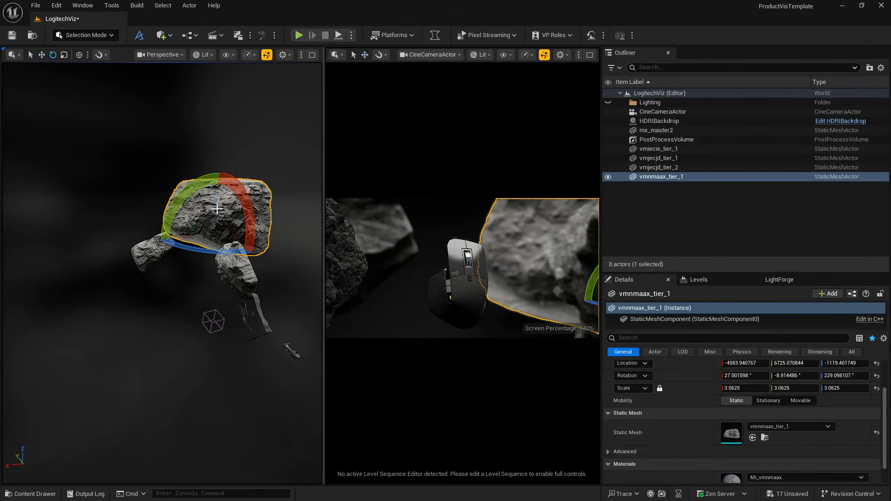
drag(199, 185, 256, 124)
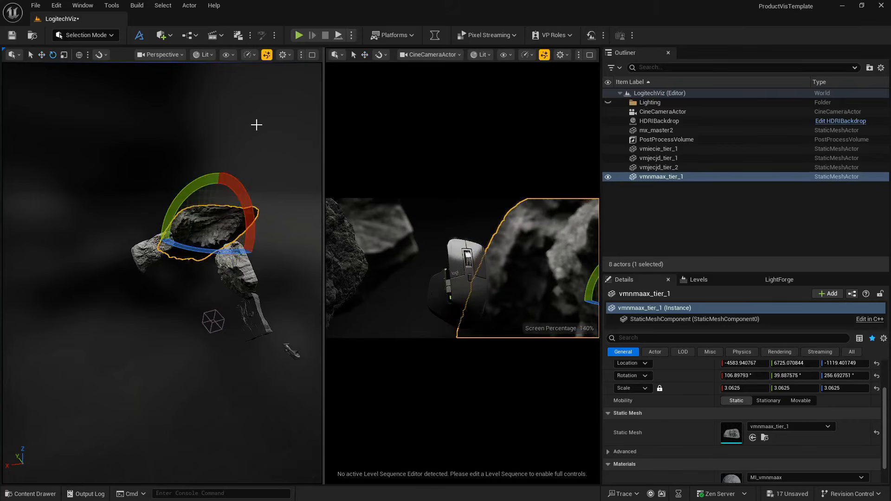
drag(211, 177, 168, 232)
key(w)
- Move the vmnmaax_tier_1 rock to about -5457, 11823, 1195, tilt it to about 210°, -15°, 395° and deselect it
drag(209, 205, 220, 132)
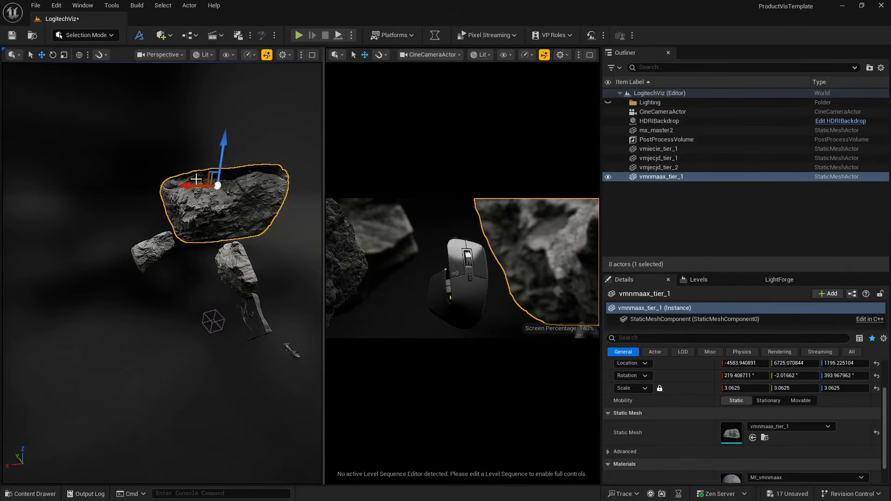
drag(200, 182, 84, 141)
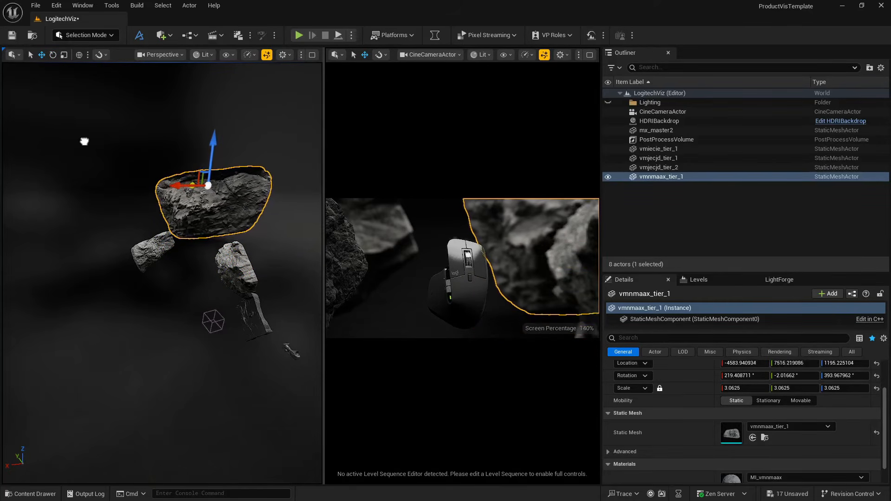
alt+drag(155, 172, 186, 162)
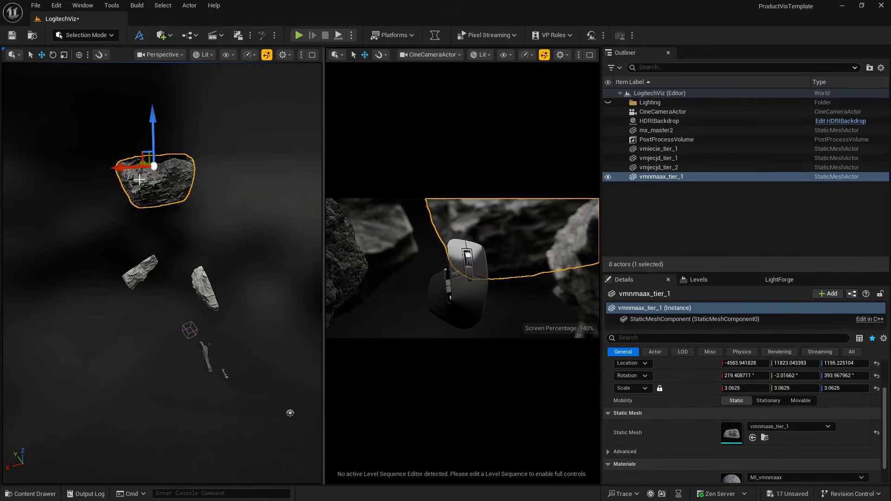
drag(126, 169, 107, 196)
key(e)
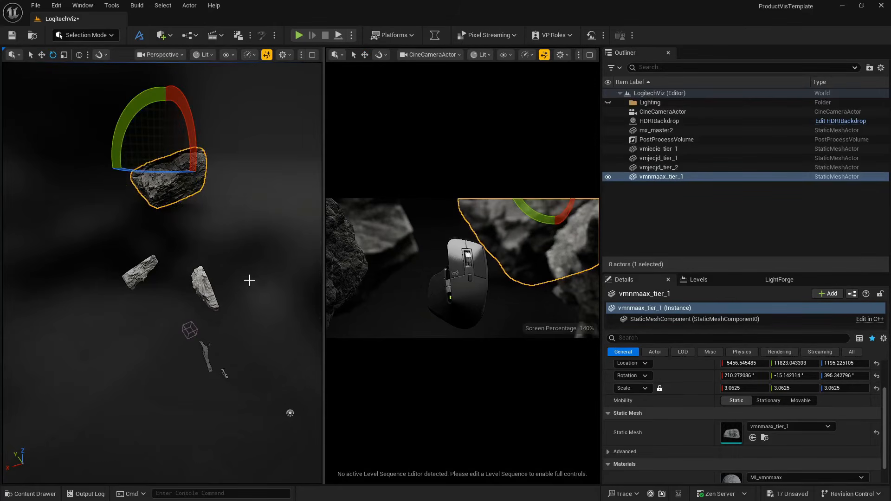
click(306, 270)
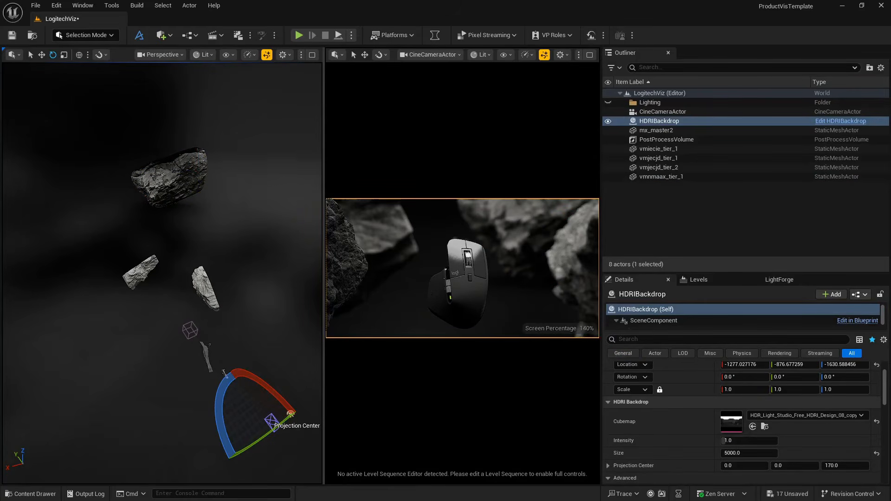
- Examine the vmiecie_tier_1 rock's placement, then preview the whole composition full screen through the CineCameraActor
right_drag(222, 274, 219, 329)
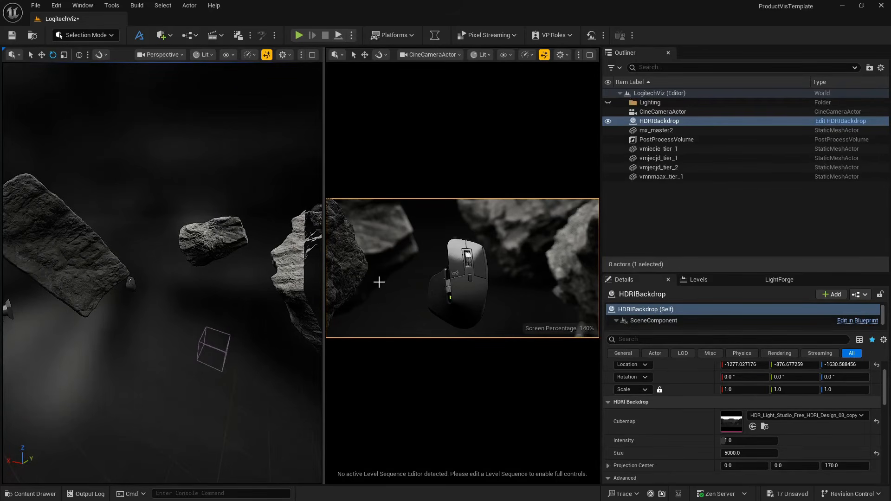
mouse_move(111, 262)
right_down()
mouse_move(145, 260)
mouse_move(99, 264)
right_up()
click(111, 262)
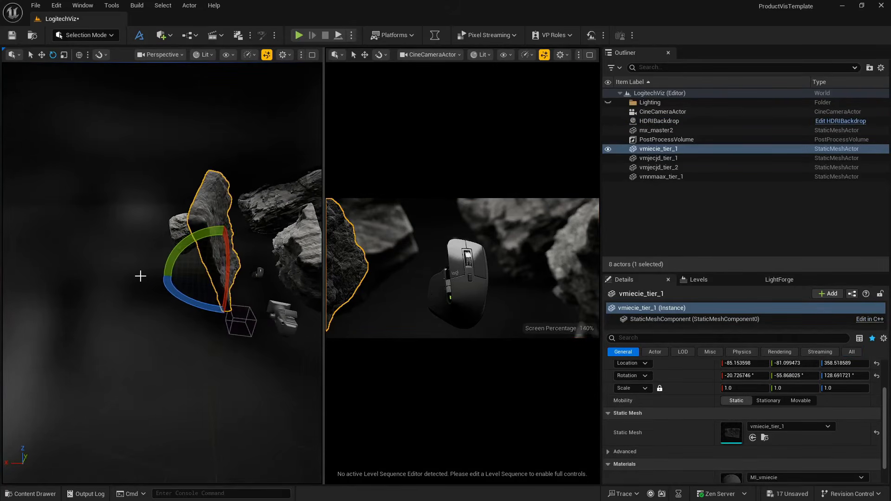
key(w)
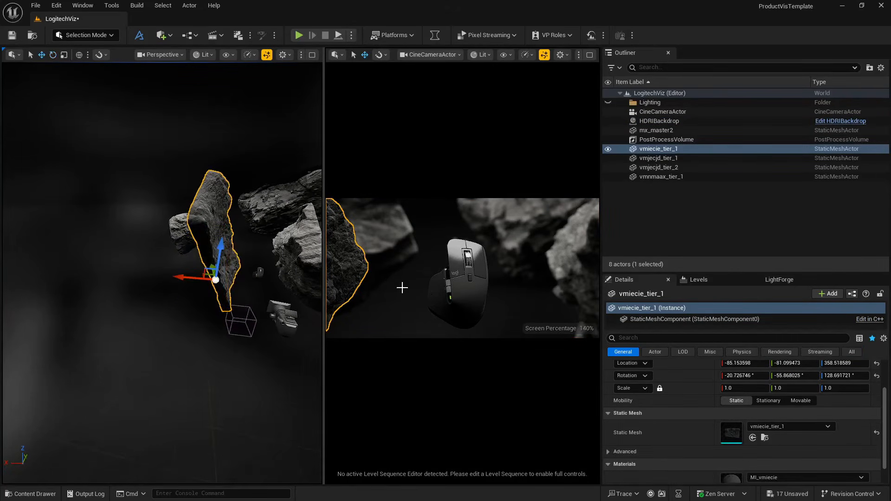
click(401, 287)
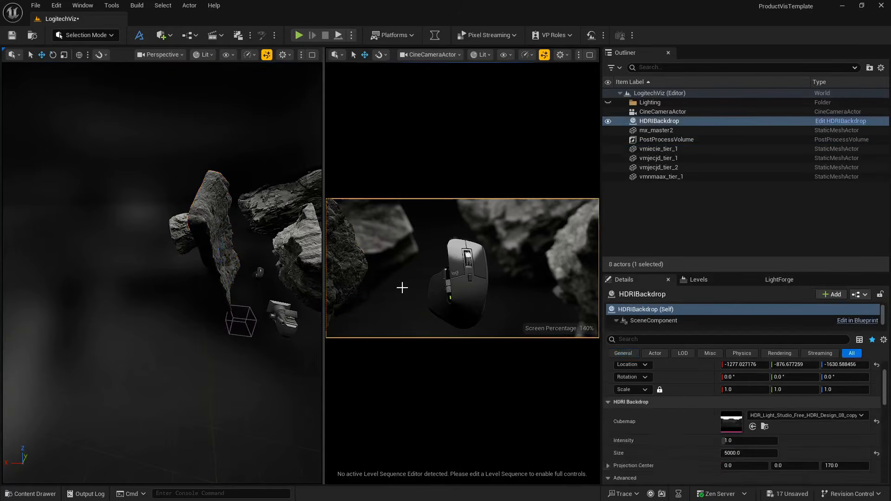
key(F11)
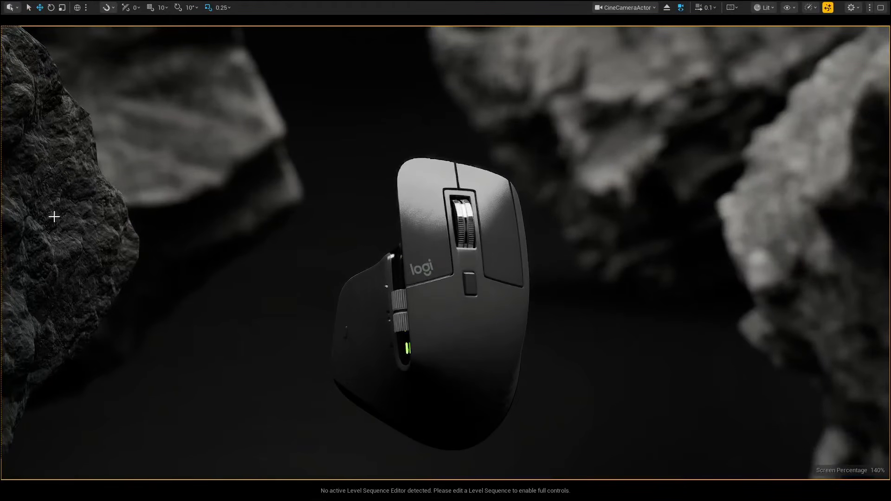
key(F11)
- Move the vmiecie_tier_1 rock farther from the camera, to about -145, 323, 298
click(225, 255)
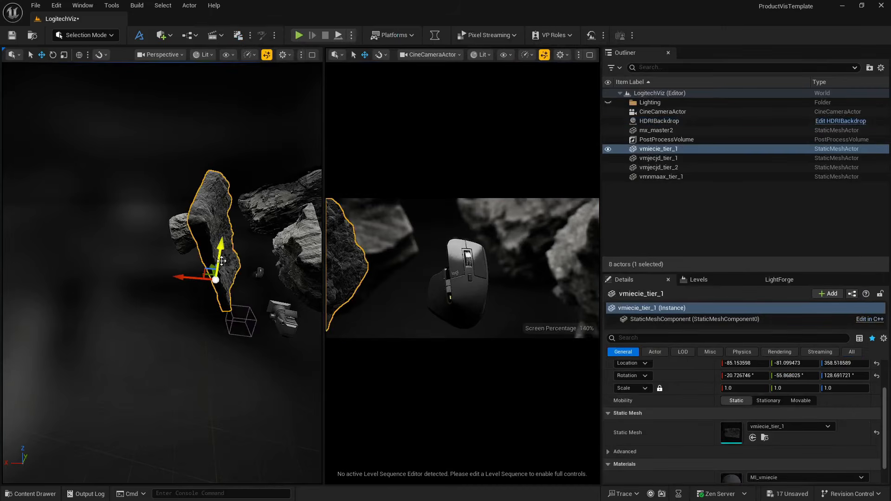
right_drag(232, 267, 160, 270)
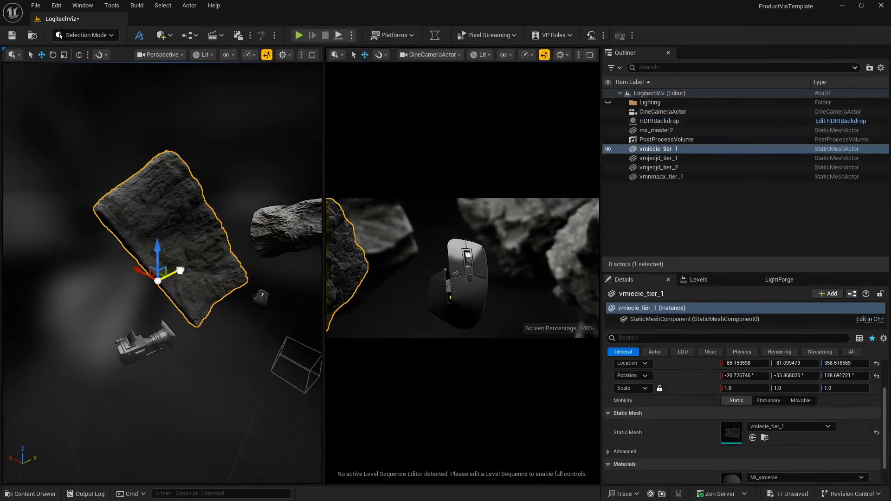
drag(184, 269, 269, 253)
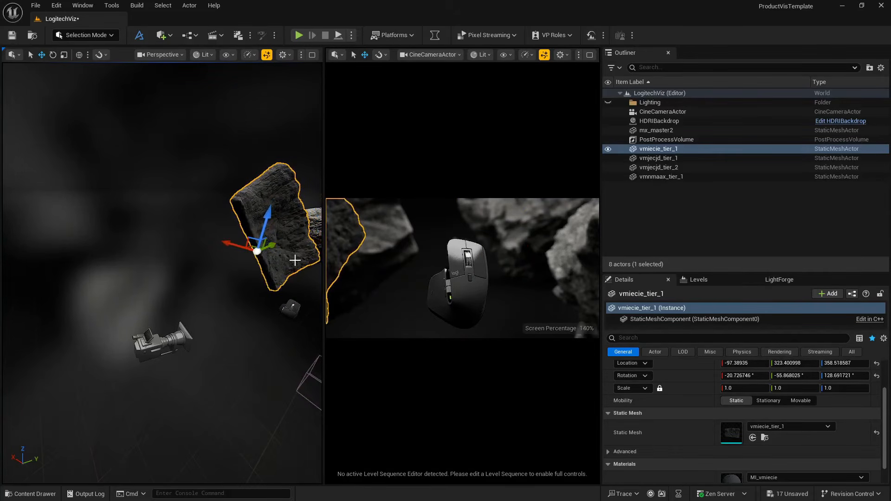
drag(266, 217, 265, 231)
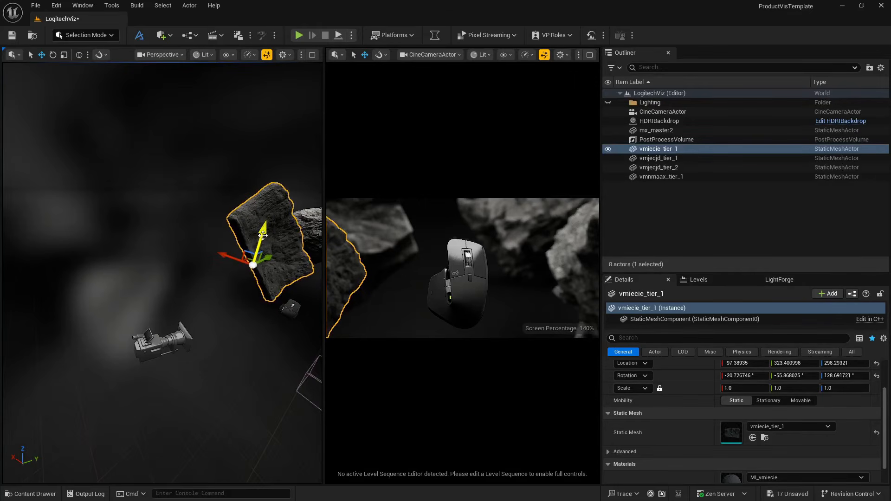
drag(230, 255, 240, 254)
- Rotate the vmiecie_tier_1 rock to about -35°, -47°, 140°
key(r)
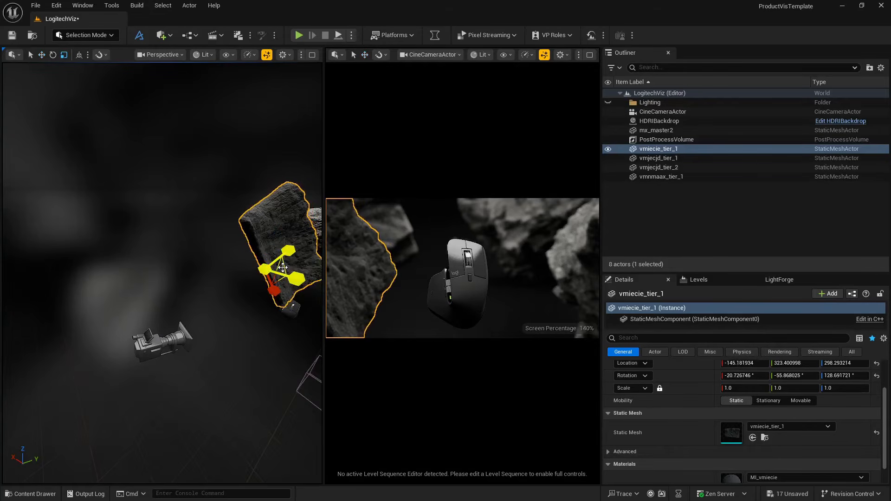
key(e)
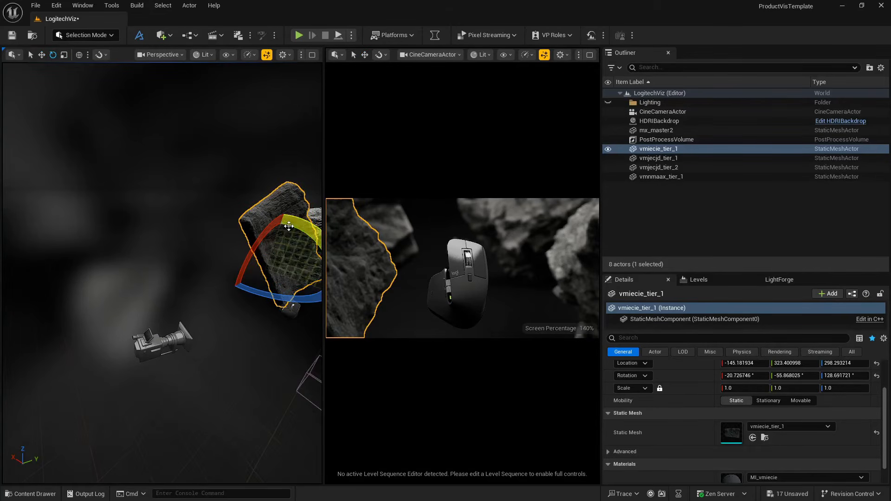
drag(288, 227, 214, 260)
key(w)
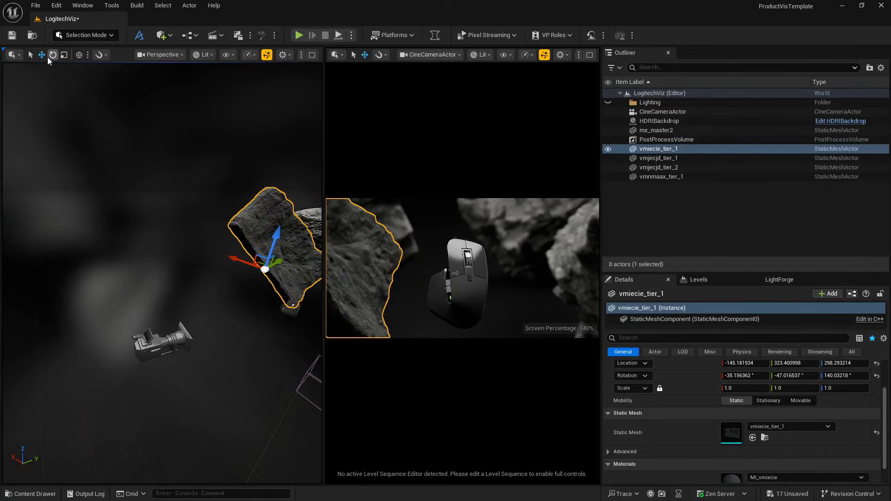
- Switch to local-space transforms, slide the vmiecie_tier_1 rock along its own Y axis to about -103, 341, 279, and deselect it
click(79, 55)
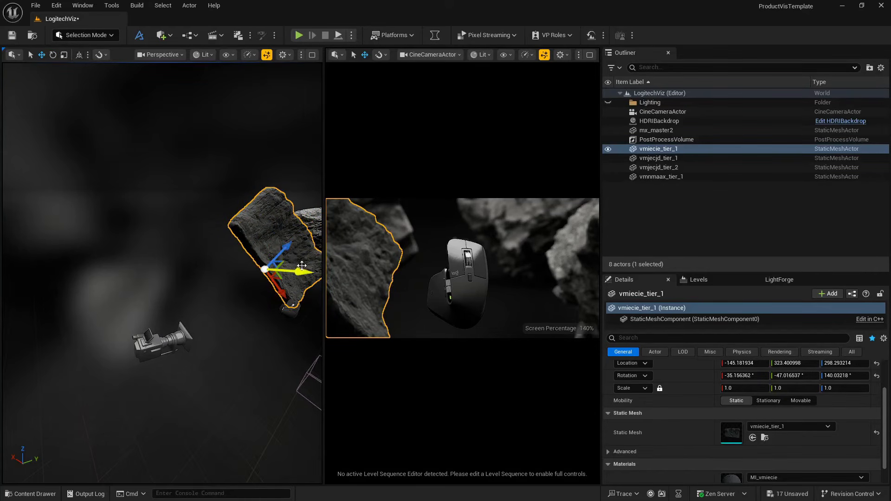
drag(298, 270, 287, 267)
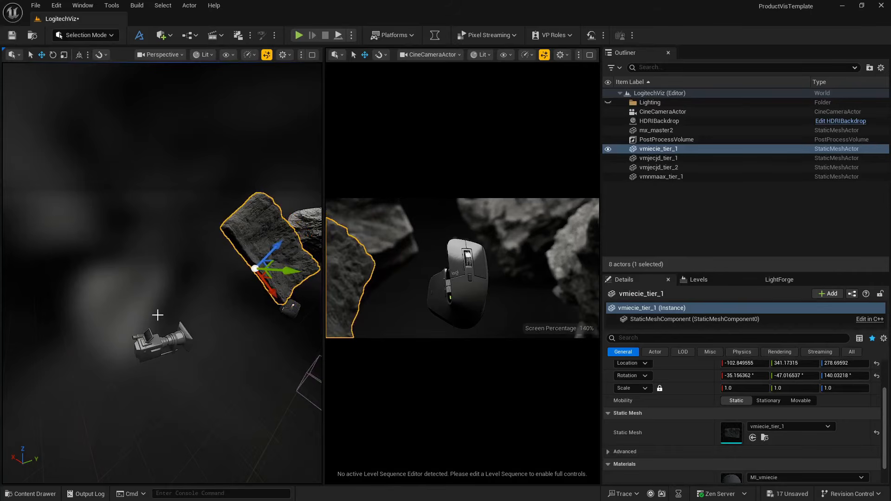
click(155, 297)
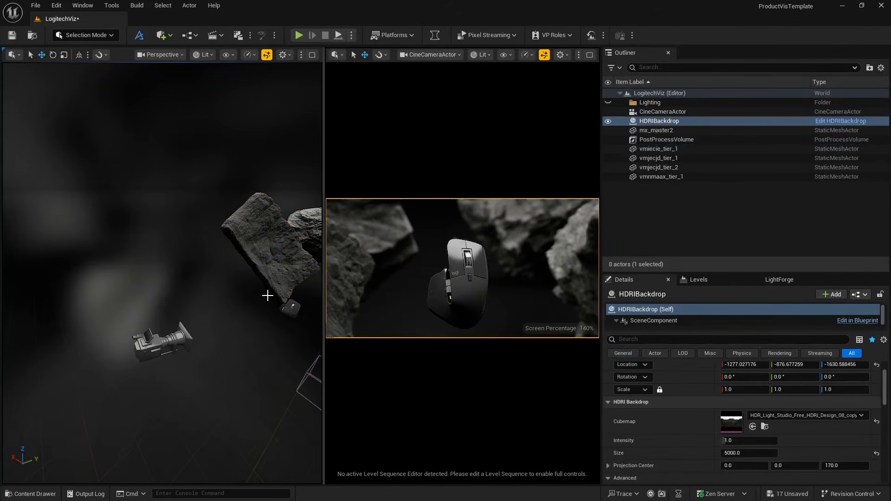
right_drag(239, 309, 241, 311)
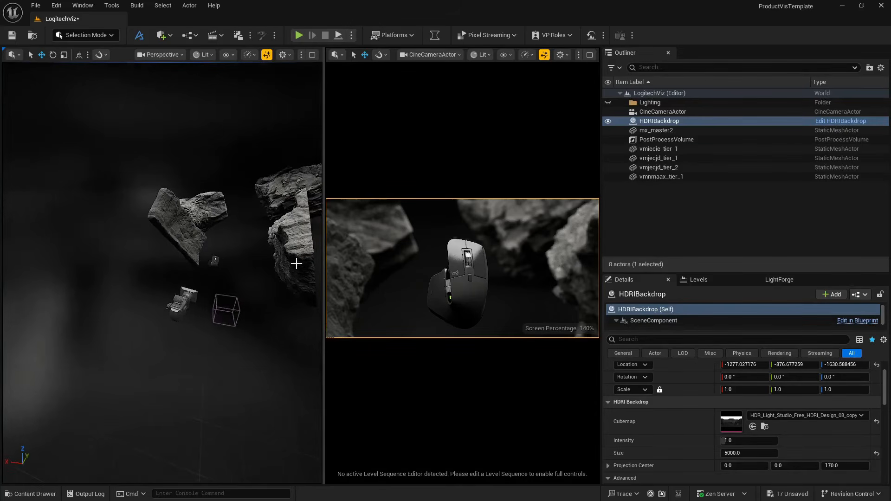
- Set the Cubemap Resolution of the HDRIBackdrop's Skylight component to 2048
click(673, 112)
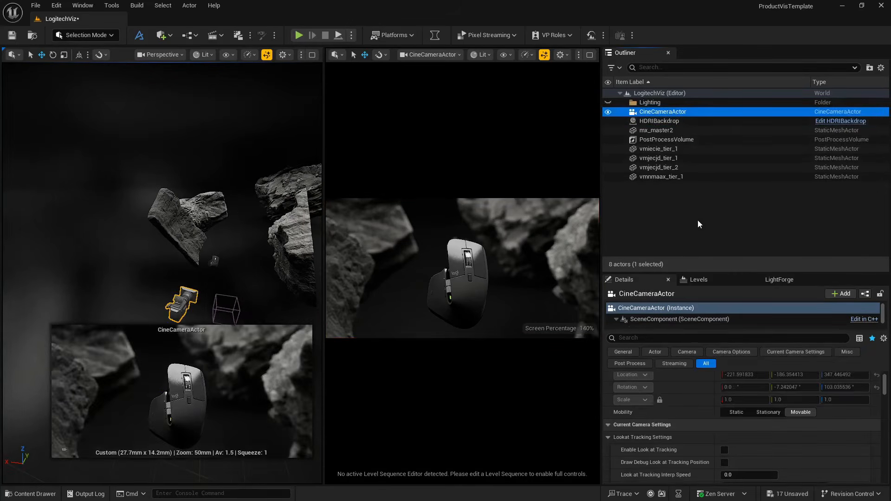
scroll(676, 437, down, 3)
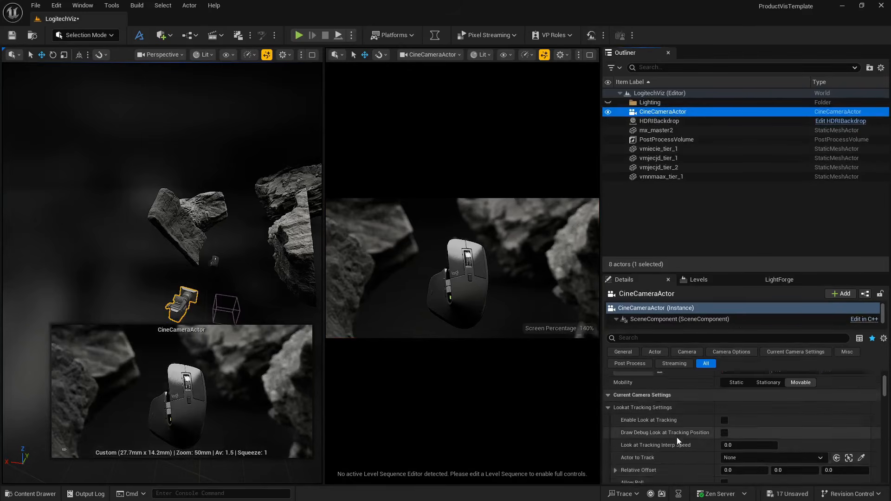
scroll(677, 437, up, 3)
click(668, 121)
scroll(669, 393, down, 3)
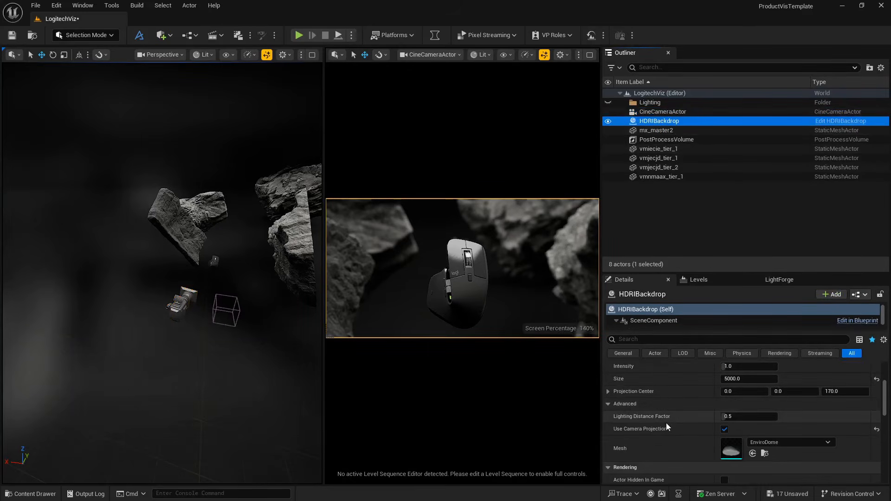
scroll(645, 320, down, 2)
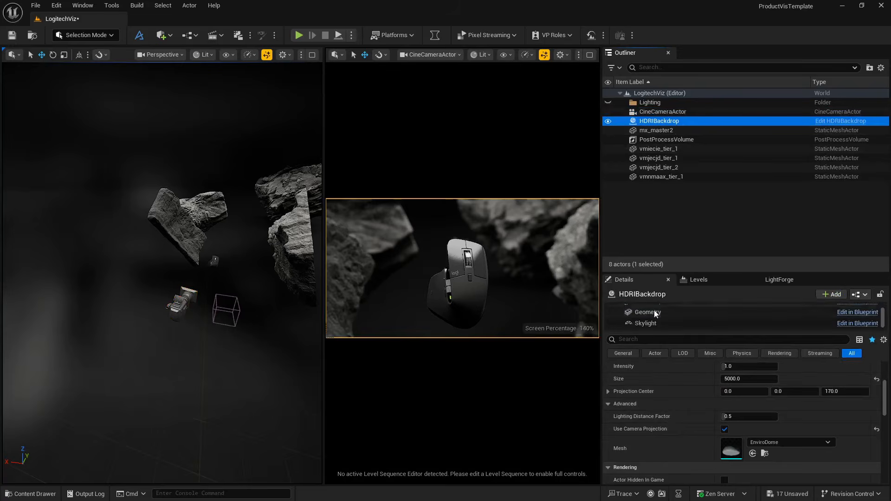
click(645, 323)
scroll(704, 421, down, 1)
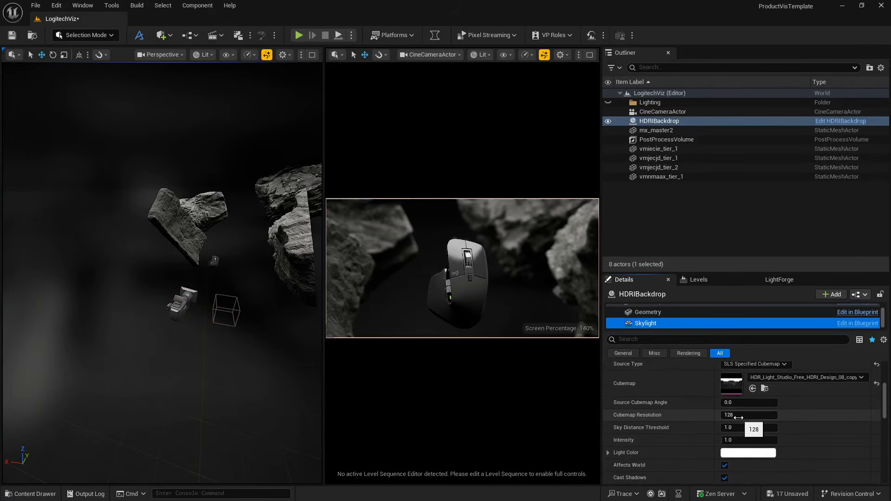
click(739, 415)
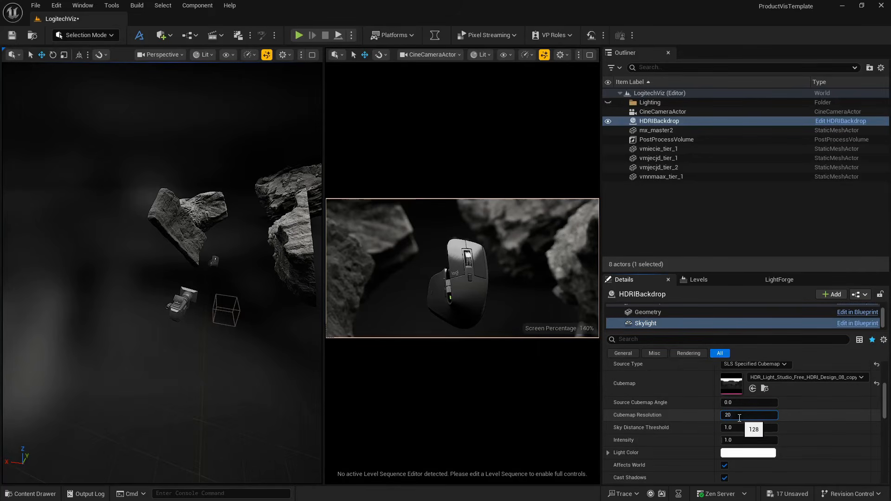
key(Return)
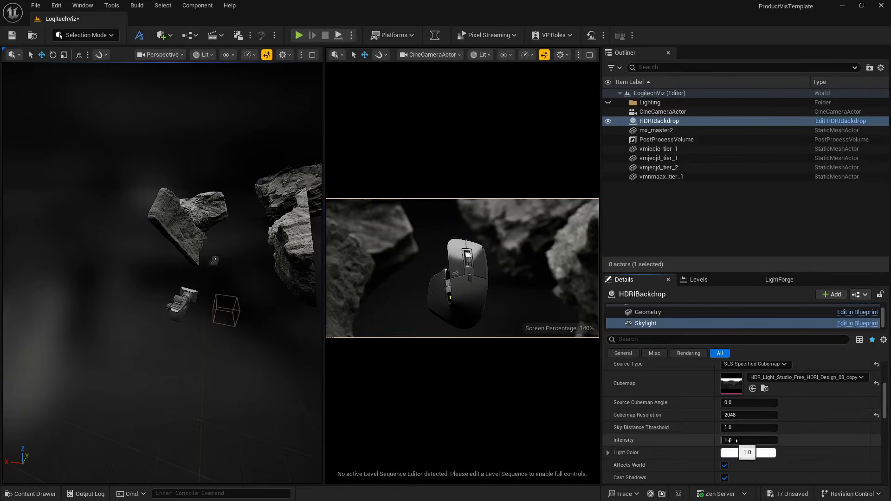
- Enable the PostProcessVolume's Metering Mode and Exposure Compensation overrides and set the metering mode to Manual
click(652, 139)
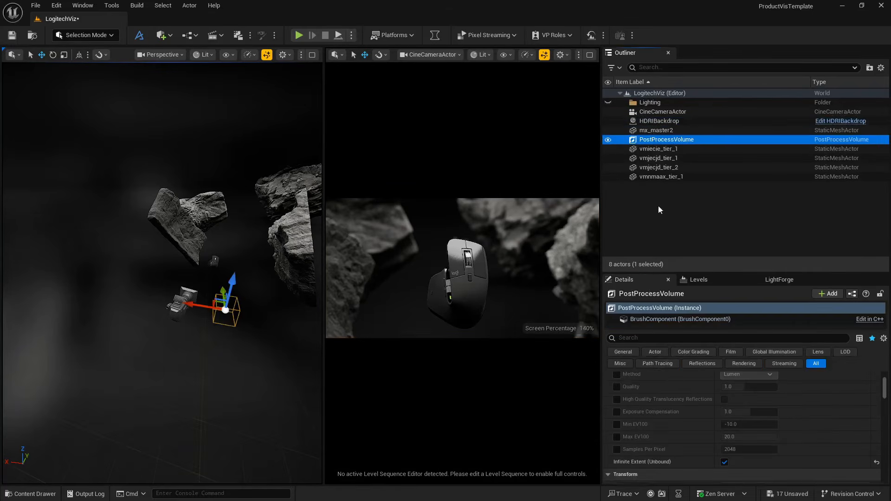
scroll(671, 416, down, 5)
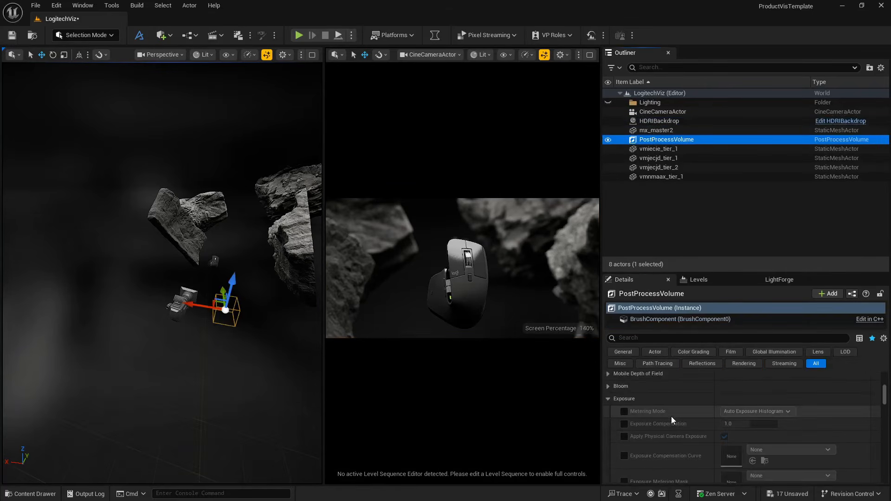
click(624, 412)
click(624, 423)
click(744, 412)
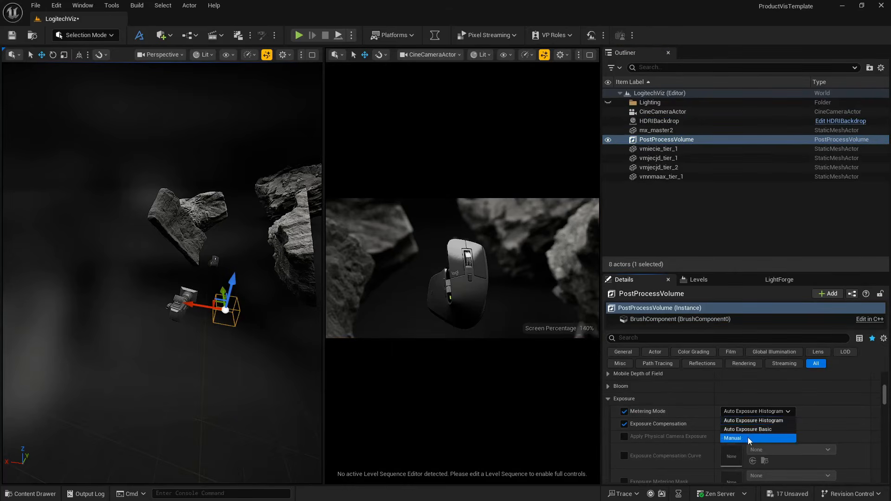
click(747, 437)
- Try Exposure Compensation values of 8 and 9 on the PostProcessVolume, settling on 8
click(733, 424)
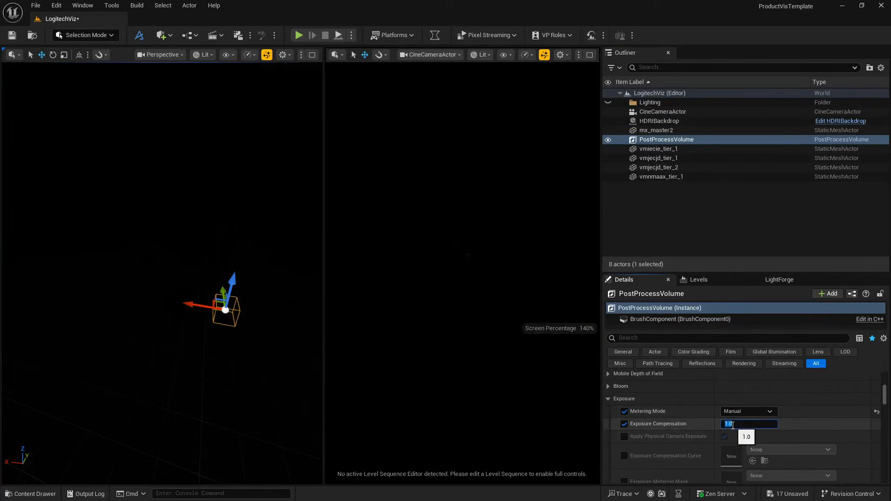
text(8)
key(Return)
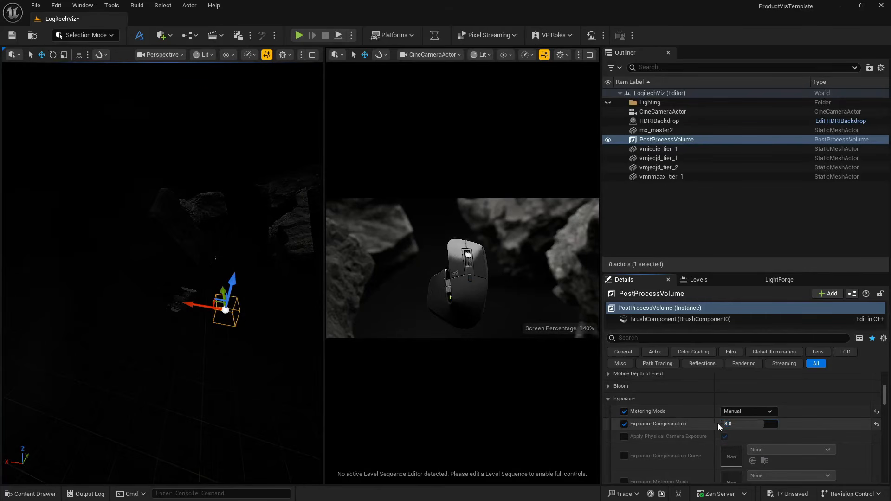
text(9)
key(Return)
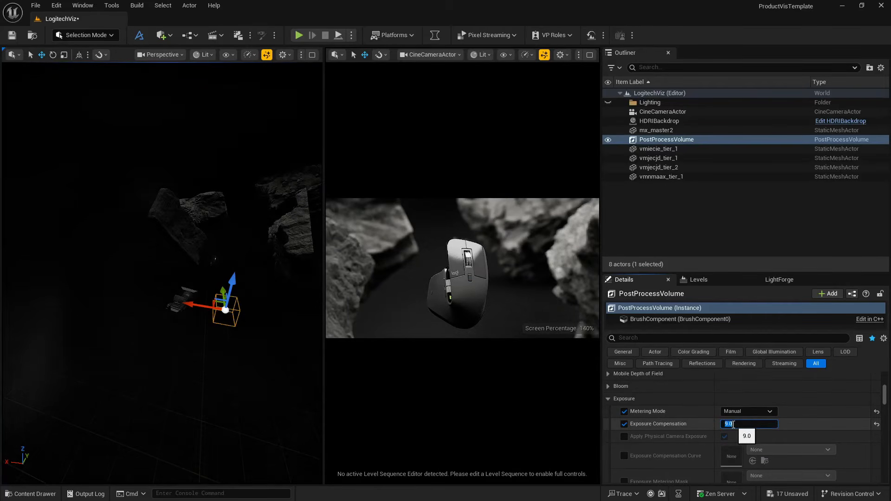
text(8)
key(Return)
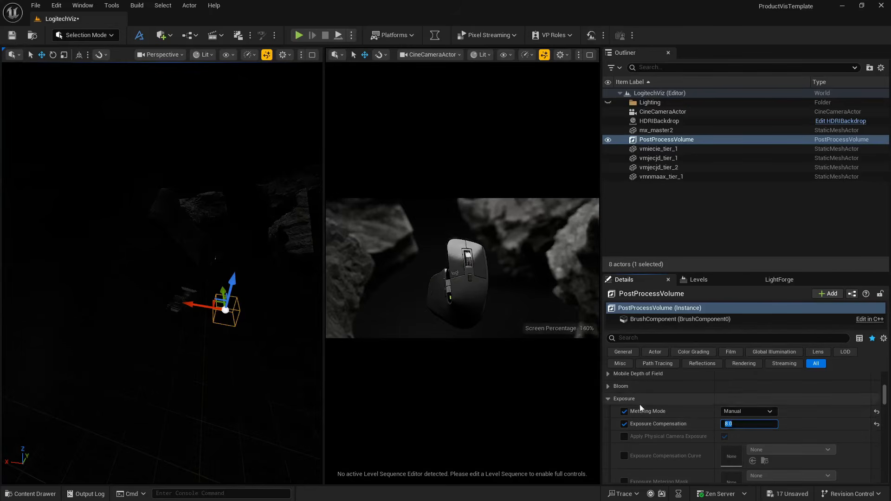
- Enable the Local Exposure Detail Strength override on the PostProcessVolume and set it to 1.2
scroll(666, 422, down, 3)
scroll(666, 422, down, 8)
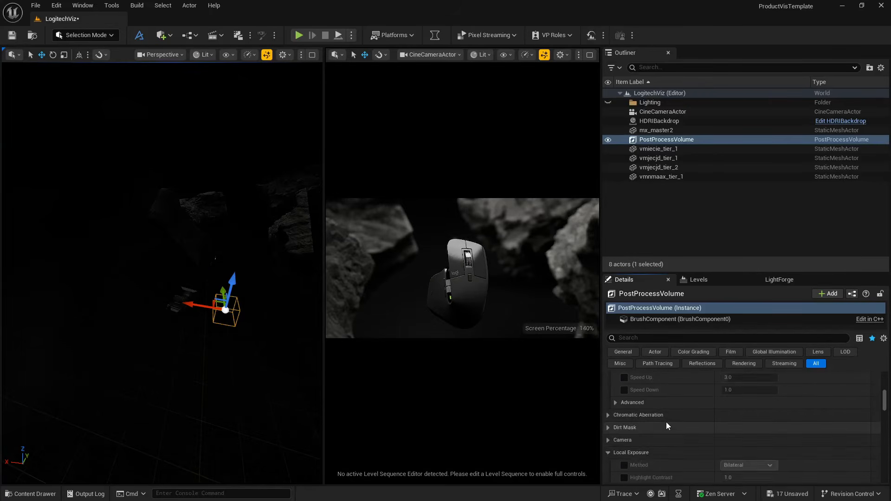
scroll(629, 423, down, 5)
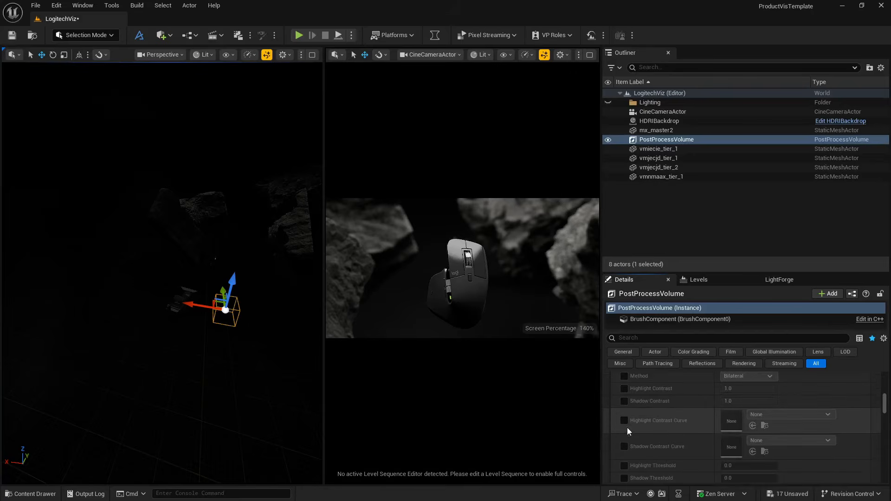
click(624, 460)
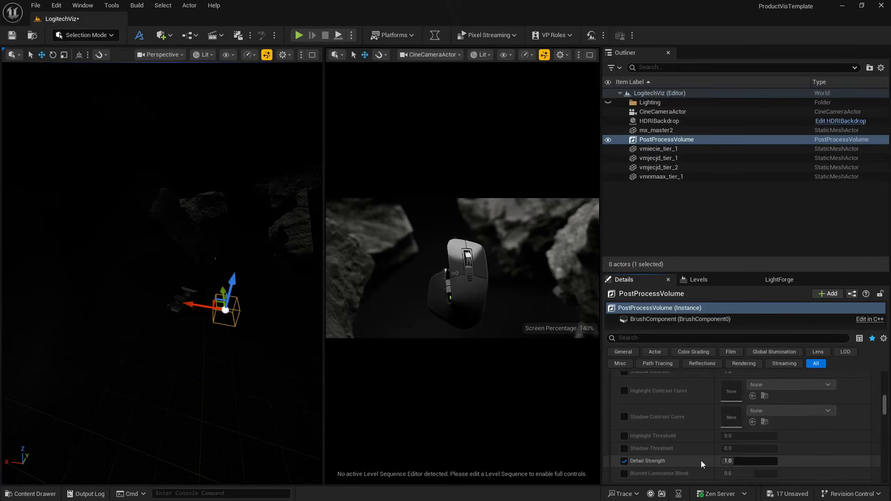
click(735, 461)
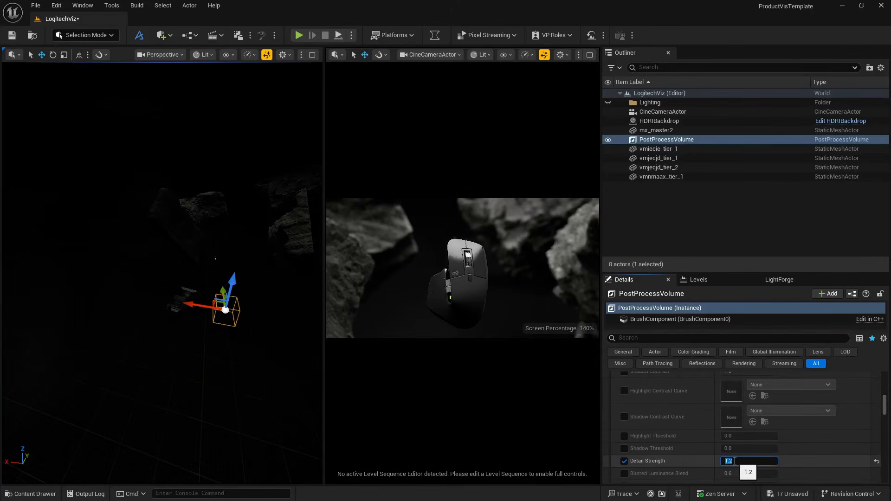
key(Return)
- Enable Chromatic Aberration with intensity 0.22 and start offset about 0.058, and maximize the CineCameraActor view
scroll(656, 419, up, 5)
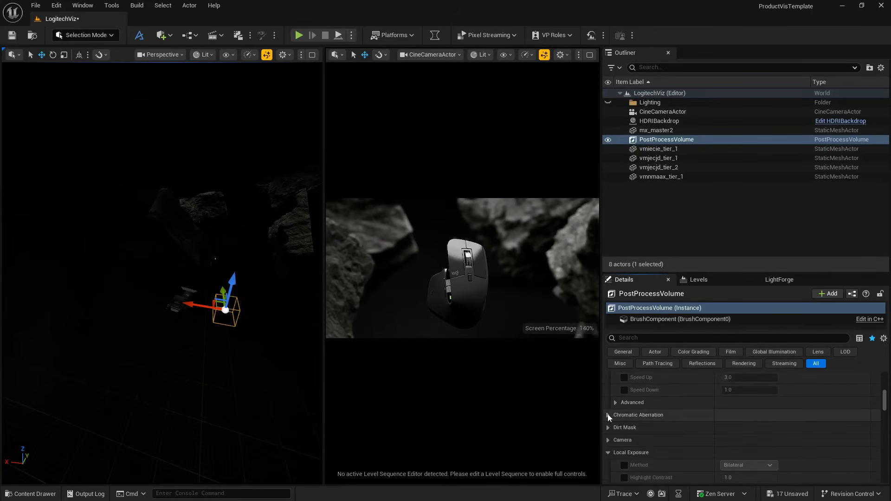
click(608, 415)
click(624, 427)
click(624, 440)
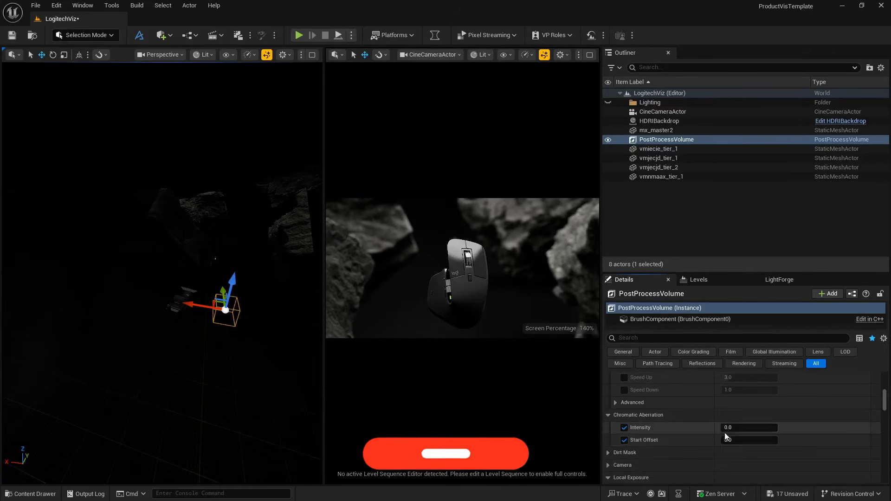
drag(745, 429, 742, 441)
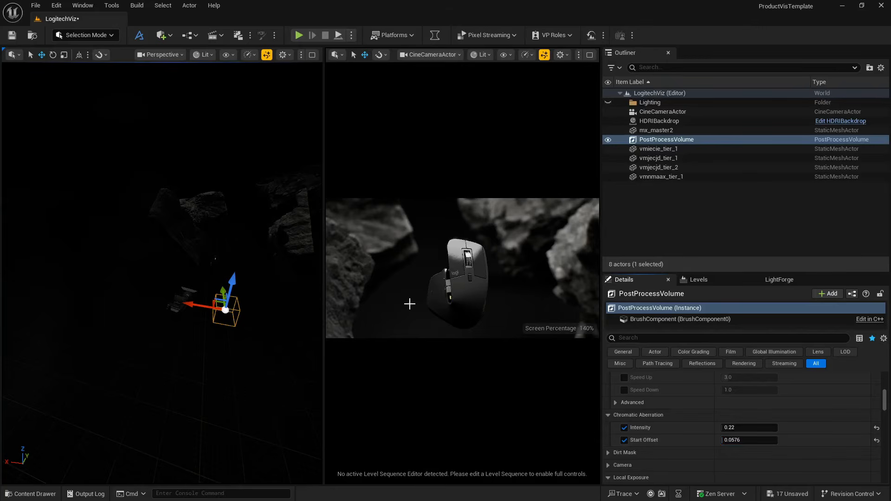
click(589, 54)
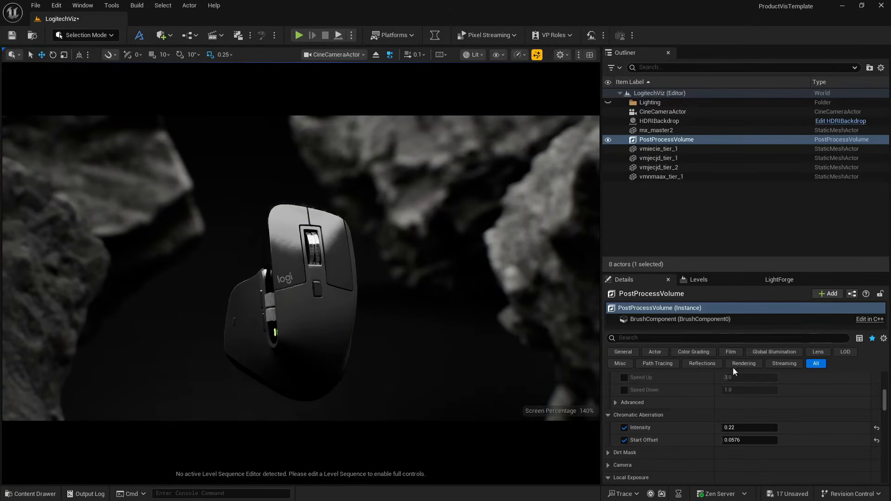
- Enable a Dirt Mask using the T_ScreenDirt02_w texture and set its intensity to about 2.02
scroll(719, 447, down, 3)
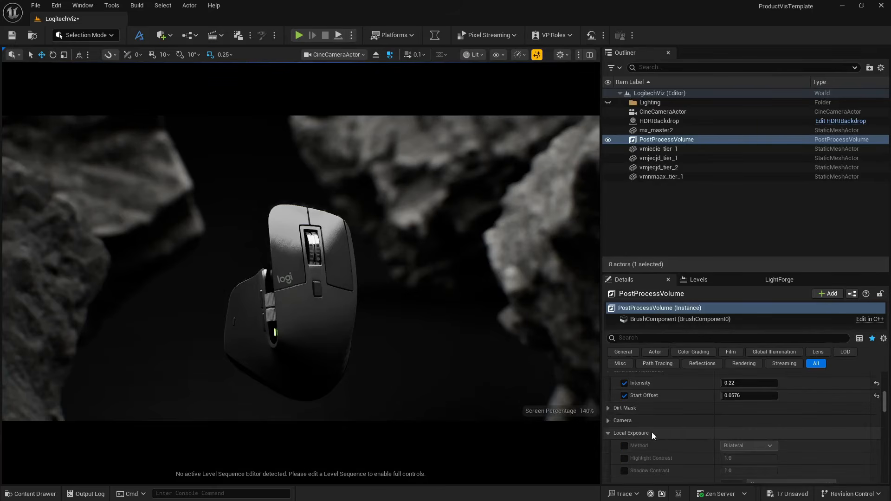
click(609, 408)
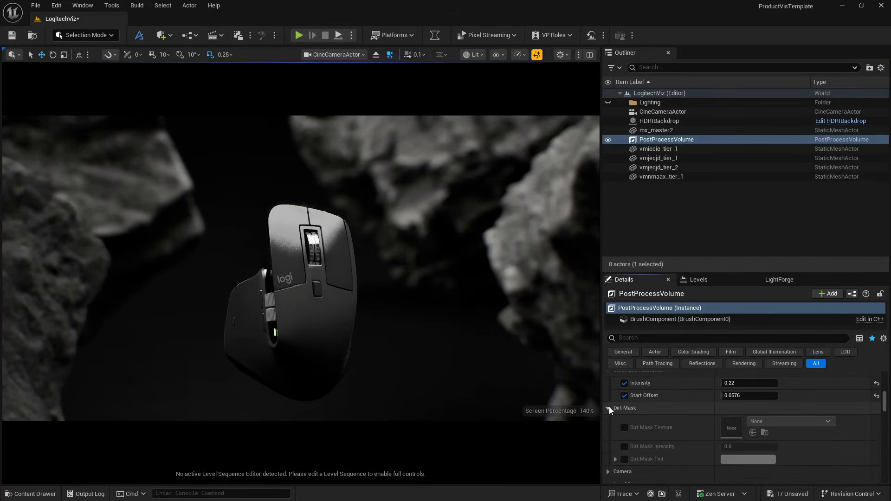
click(623, 428)
click(763, 423)
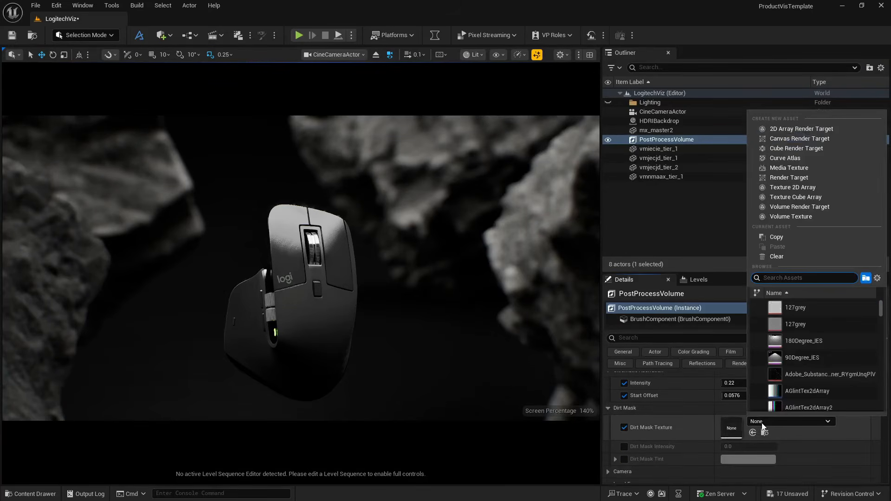
mouse_move(800, 326)
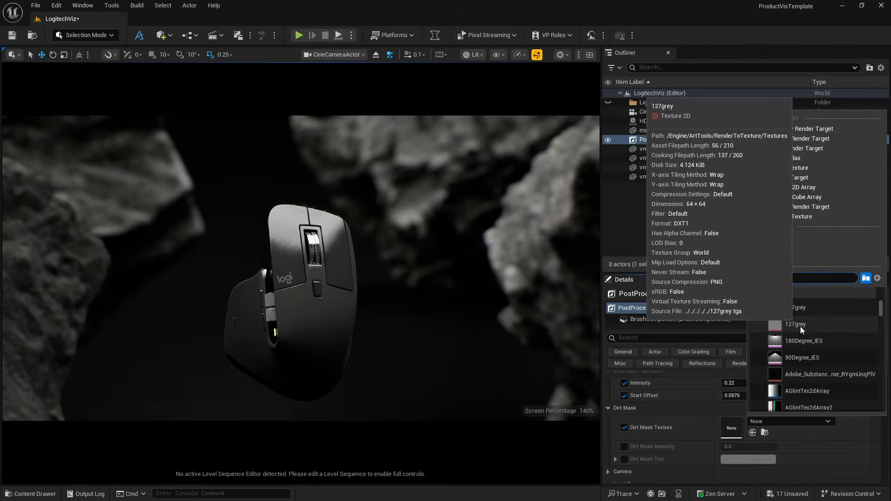
text(dirt)
click(798, 325)
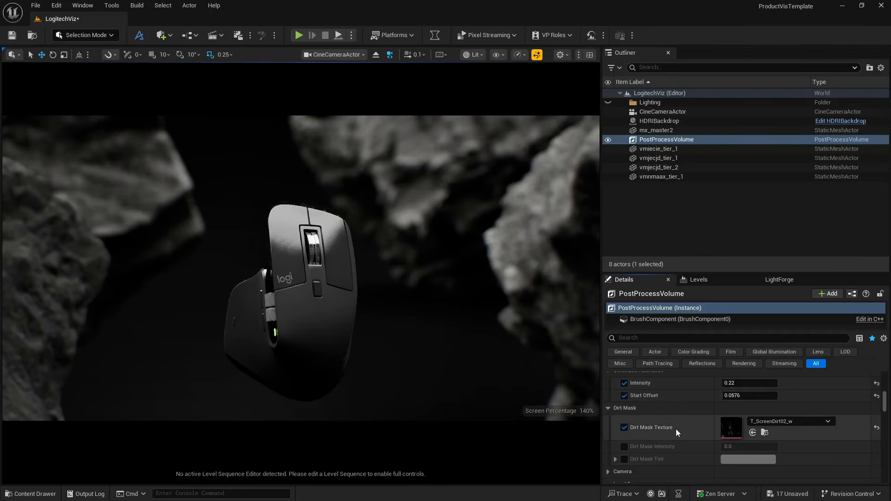
click(624, 446)
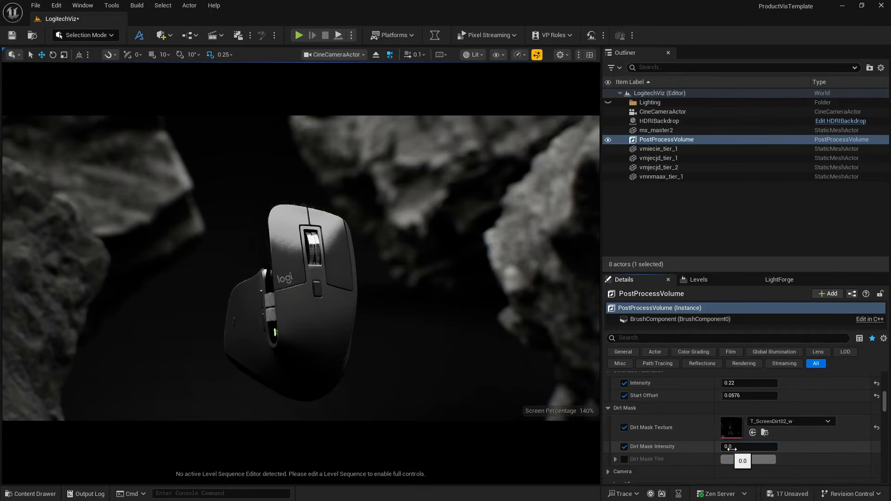
drag(732, 448, 751, 449)
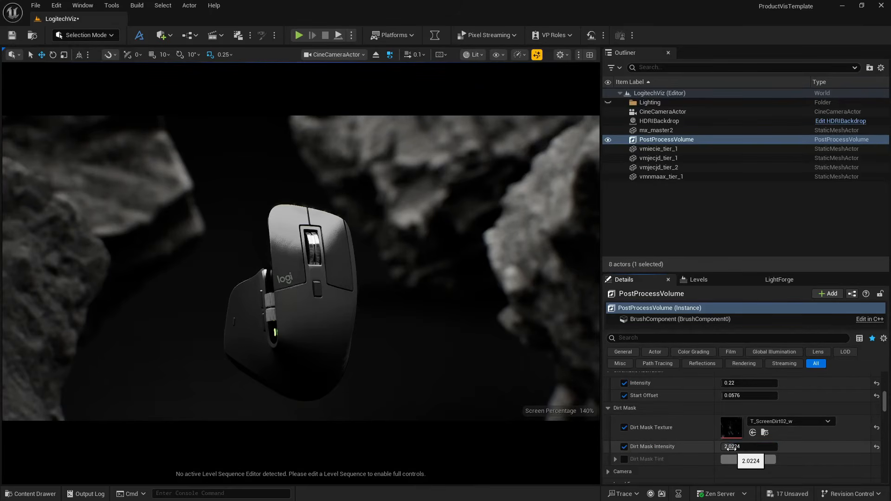
- Enable Vignette Intensity, compare it at 0, set it to about 0.4, and enable the Sharpen override
scroll(653, 442, down, 3)
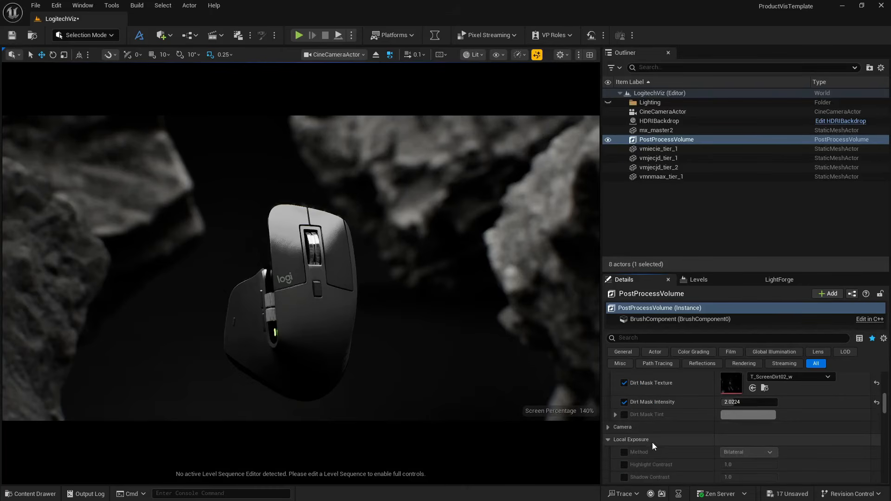
scroll(652, 442, down, 7)
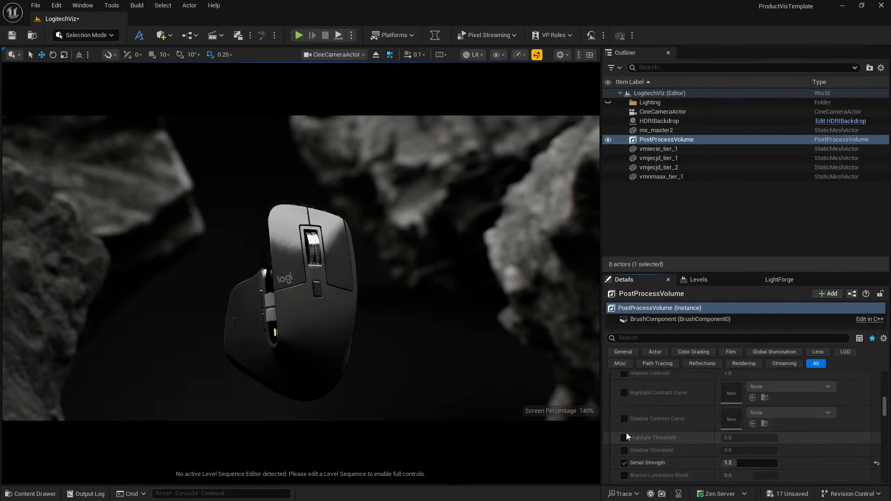
scroll(653, 435, down, 7)
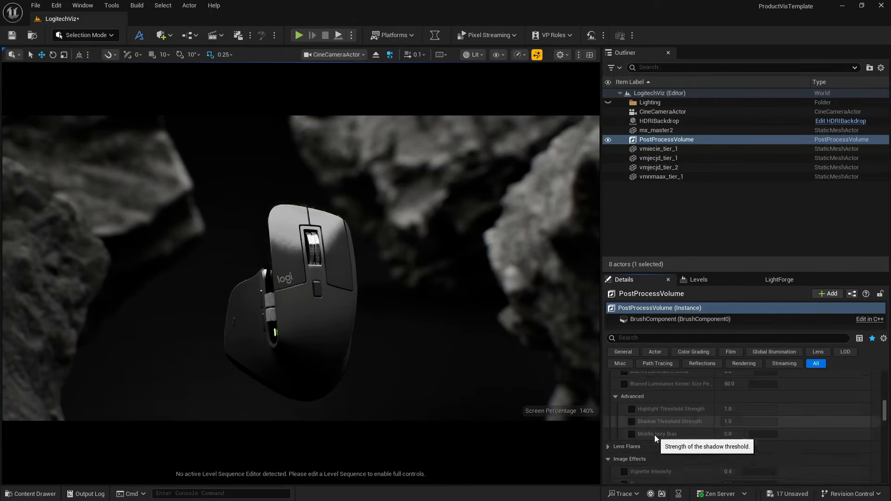
scroll(654, 435, down, 4)
click(624, 412)
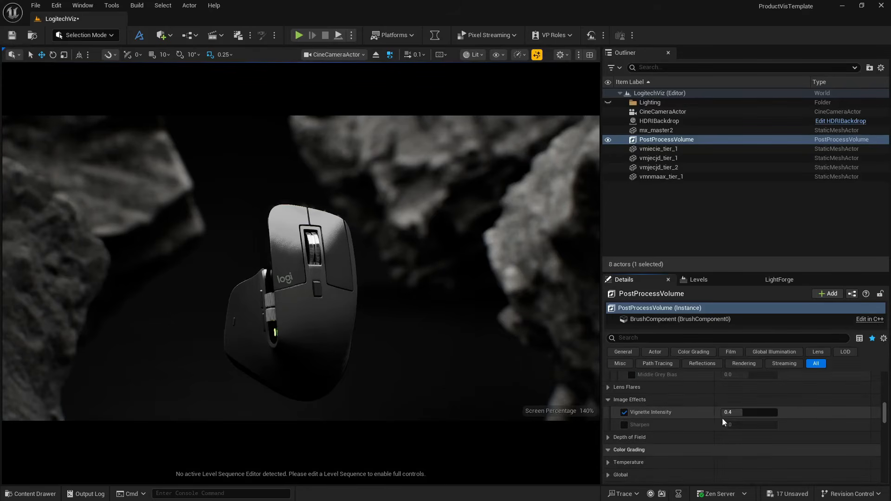
click(731, 412)
text(0)
key(Return)
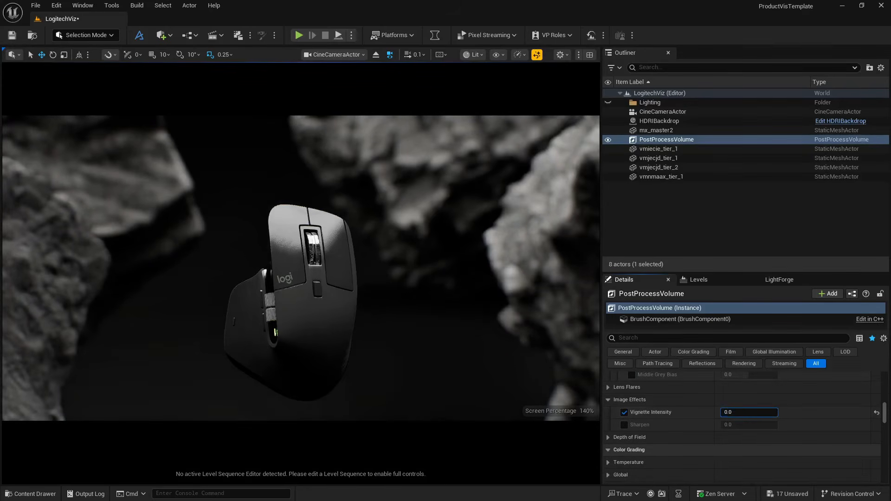
drag(723, 413, 746, 426)
click(624, 425)
scroll(692, 437, up, 4)
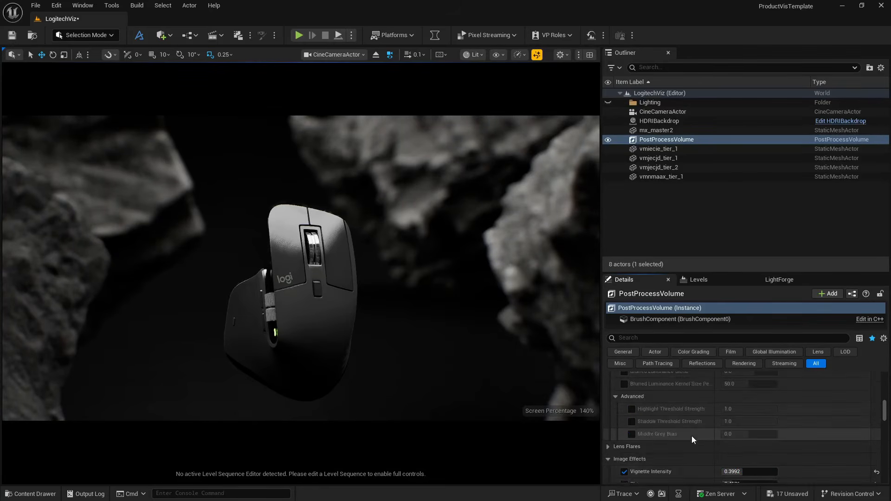
- Override the Bloom settings on the PostProcessVolume, using the Convolution method with an intensity of about 3.8
scroll(692, 435, up, 10)
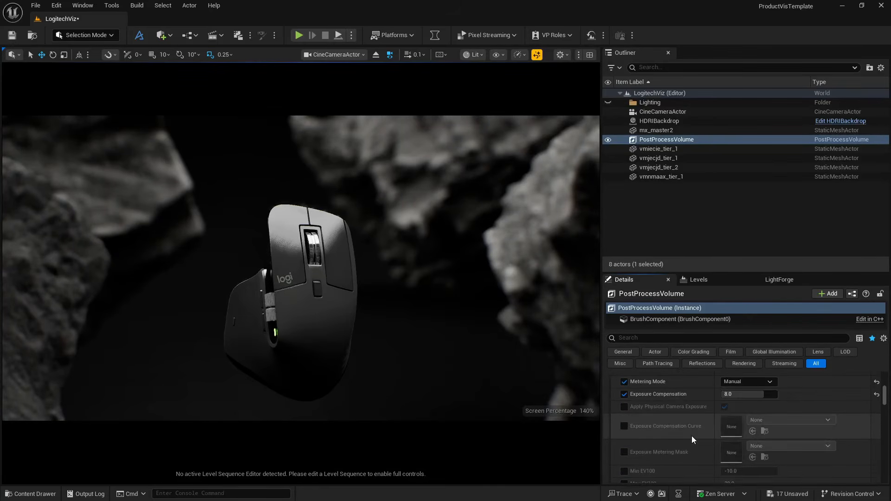
scroll(692, 435, up, 5)
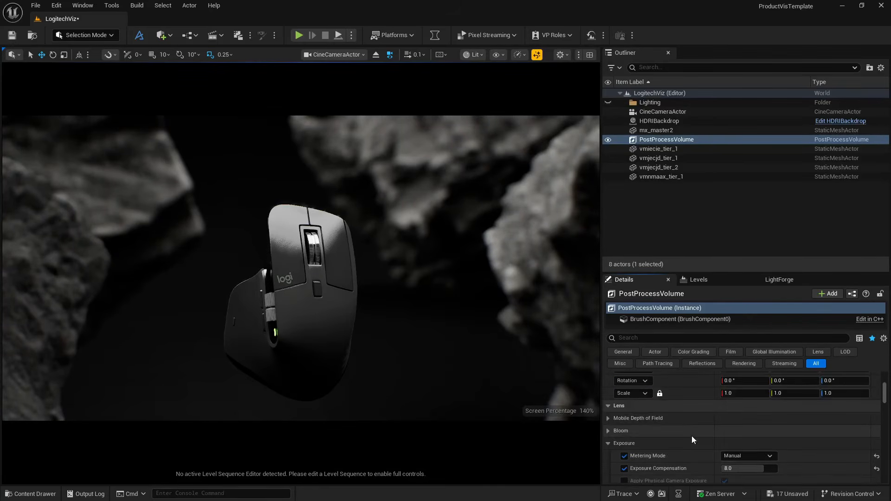
click(607, 431)
scroll(633, 419, down, 3)
click(624, 411)
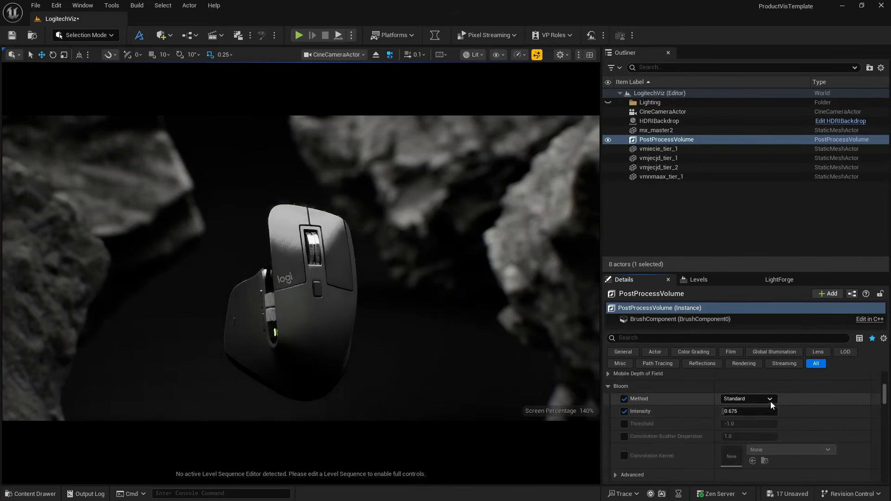
click(770, 400)
click(756, 414)
mouse_move(728, 411)
mouse_down()
mouse_move(789, 411)
mouse_move(730, 411)
mouse_up()
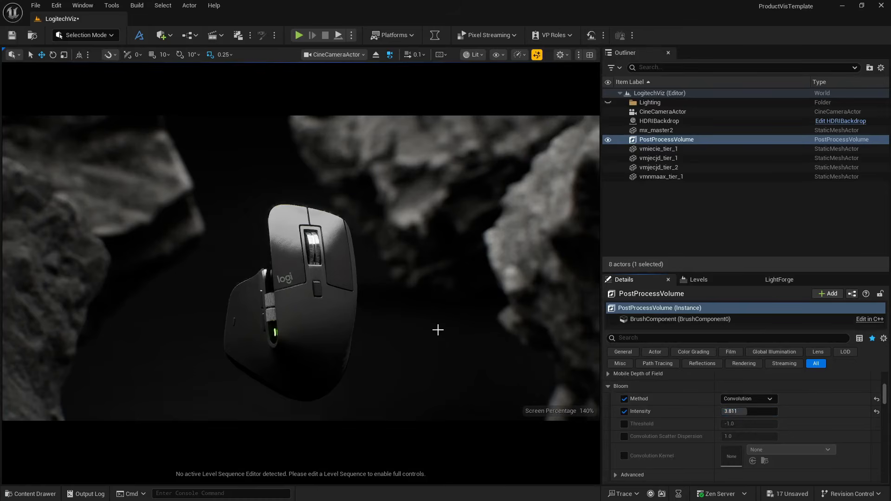
- Enable the Film Slope and Toe overrides, setting Slope to 1 and Toe to 0.5
scroll(697, 417, down, 10)
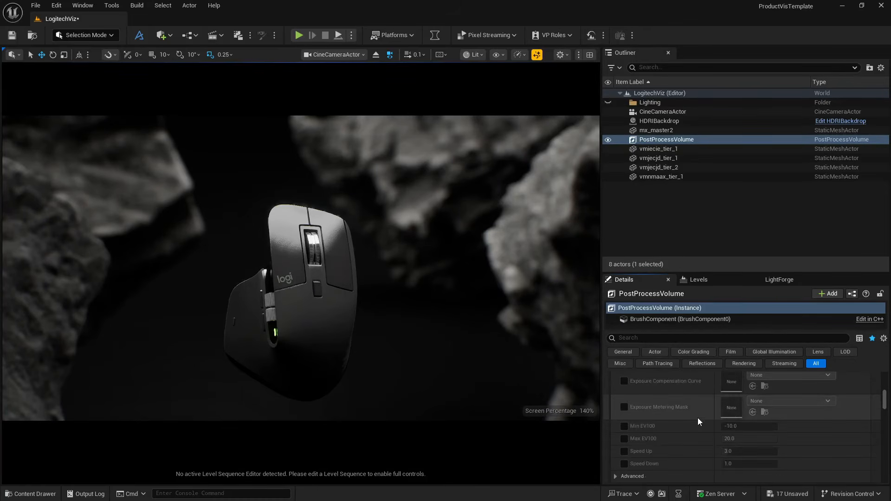
scroll(697, 419, down, 8)
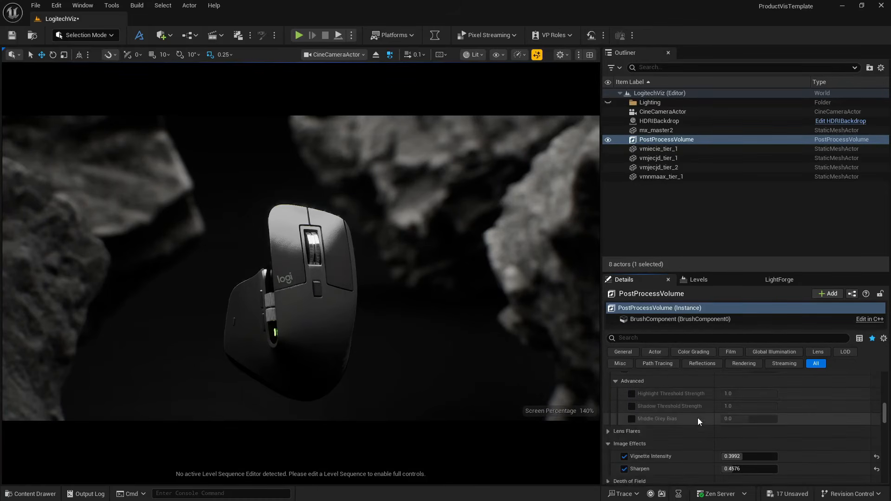
scroll(698, 419, down, 4)
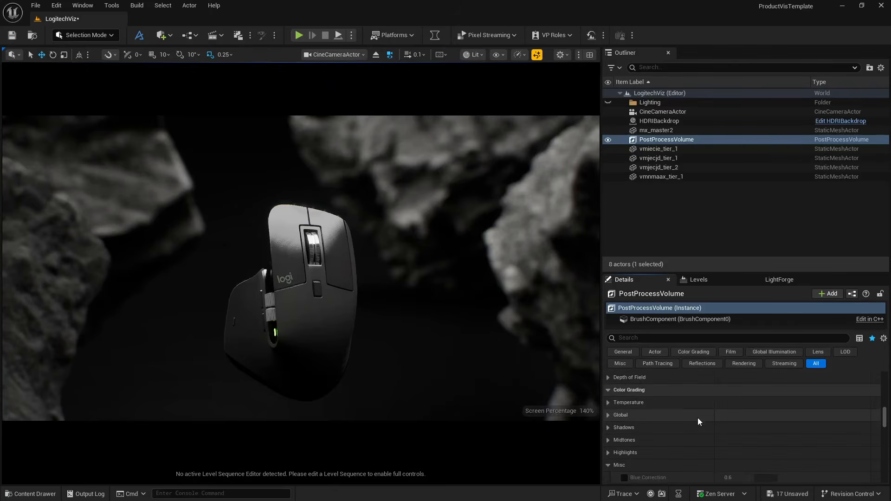
scroll(698, 417, down, 5)
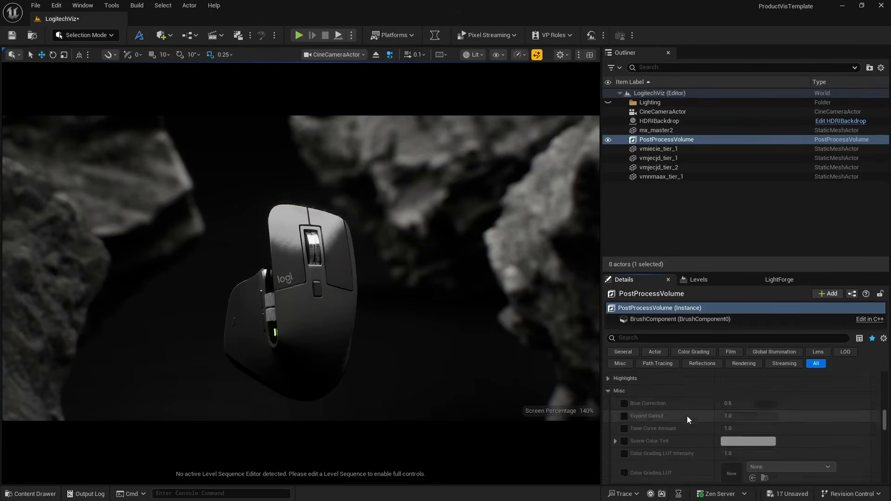
scroll(686, 415, down, 2)
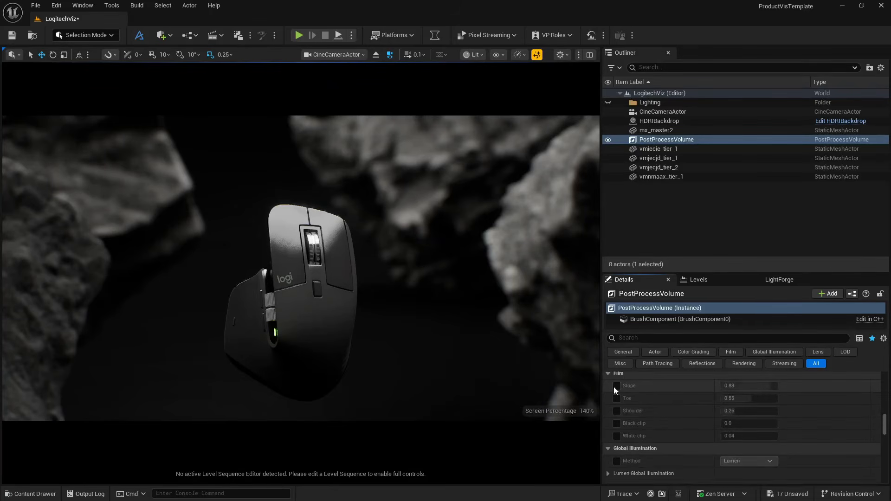
click(617, 386)
click(616, 398)
click(752, 386)
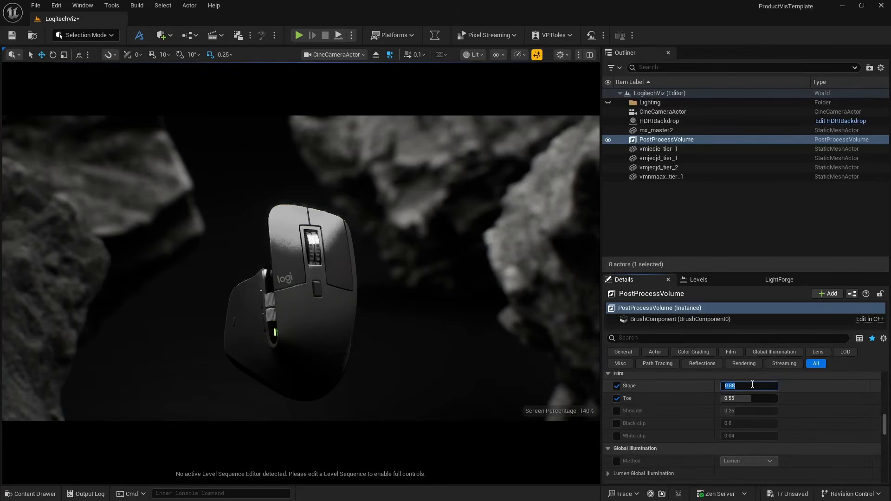
text(1)
key(Return)
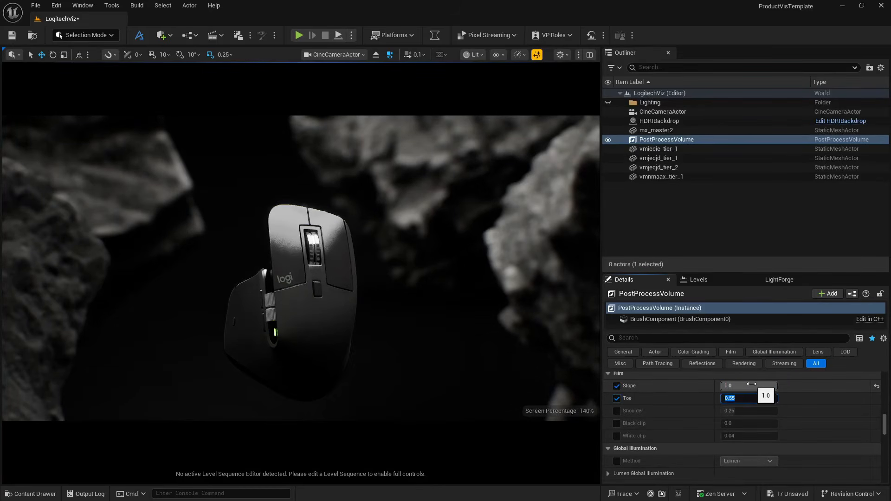
key(Return)
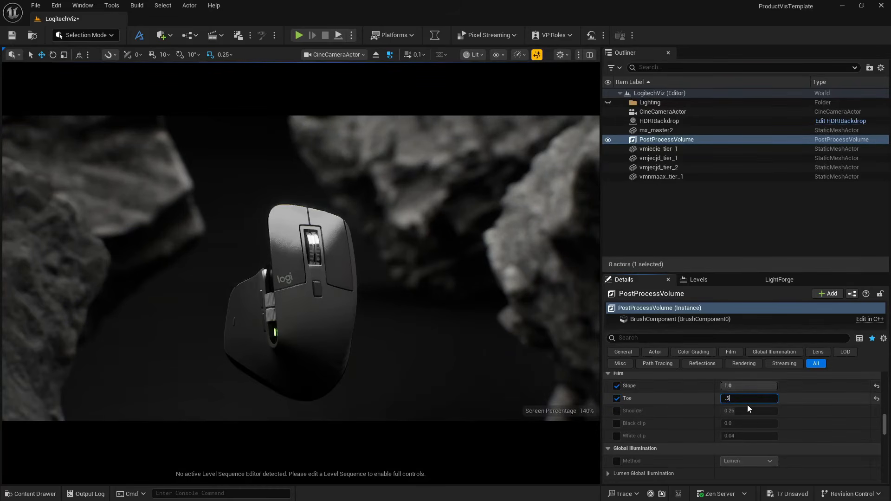
key(Return)
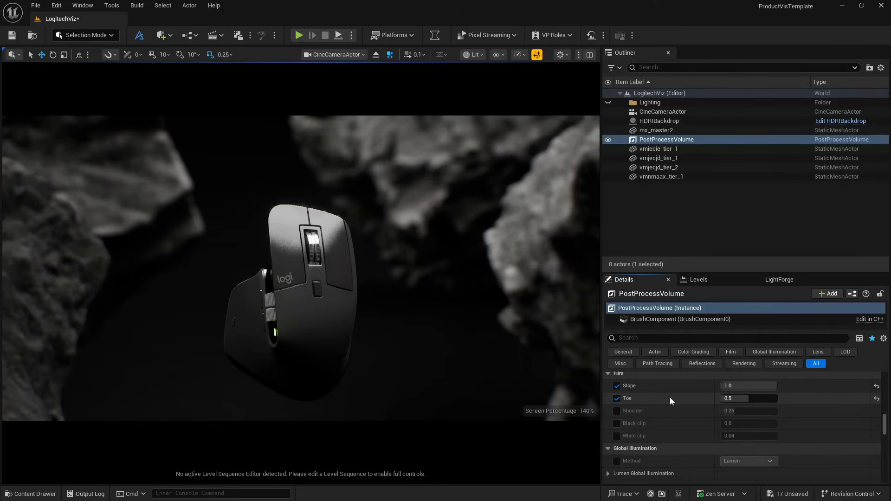
- Override Global Illumination with Lumen, Scene Lighting Quality and Scene Detail at 4, and Ray Lighting Mode as Hit Lighting for Reflections
scroll(670, 398, down, 3)
click(616, 418)
scroll(616, 420, down, 2)
click(607, 400)
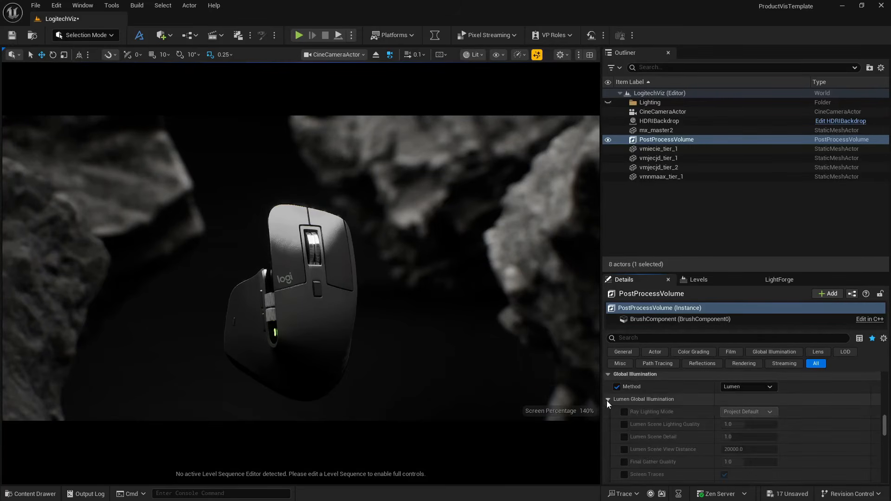
click(621, 411)
click(624, 424)
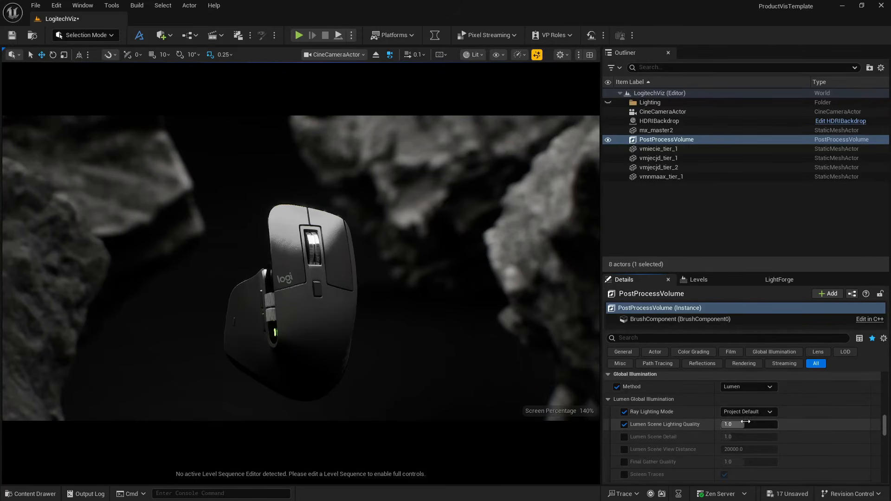
click(624, 436)
drag(729, 424, 741, 424)
key(Tab)
text(4)
key(Tab)
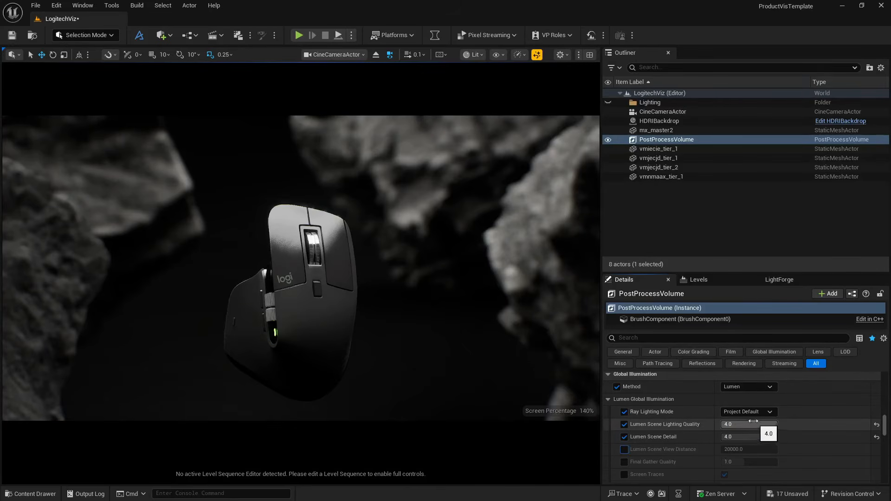
click(750, 411)
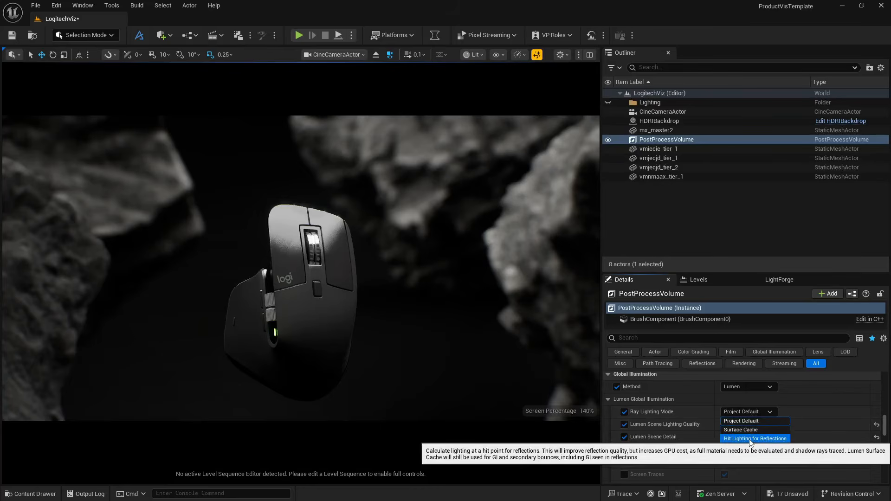
click(753, 439)
- Set the Lumen Global Illumination Final Gather Quality to 8 and enable its Screen Traces override
scroll(656, 428, down, 2)
scroll(656, 426, down, 1)
click(625, 418)
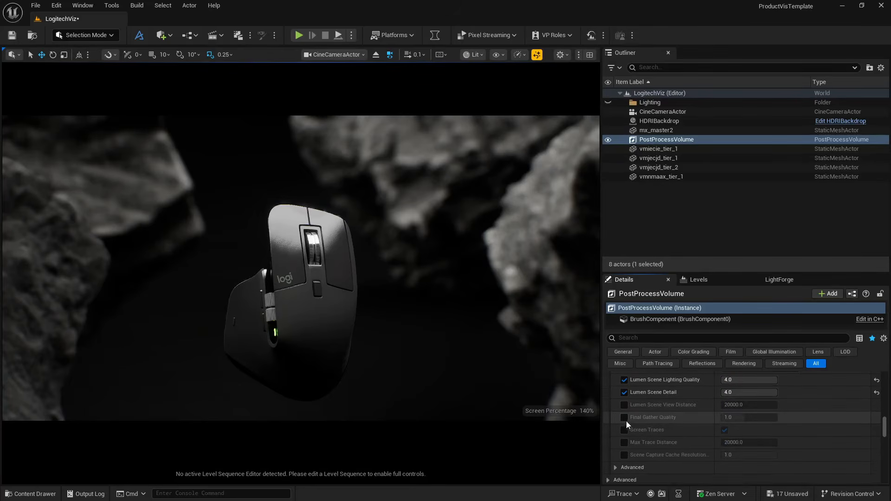
click(730, 417)
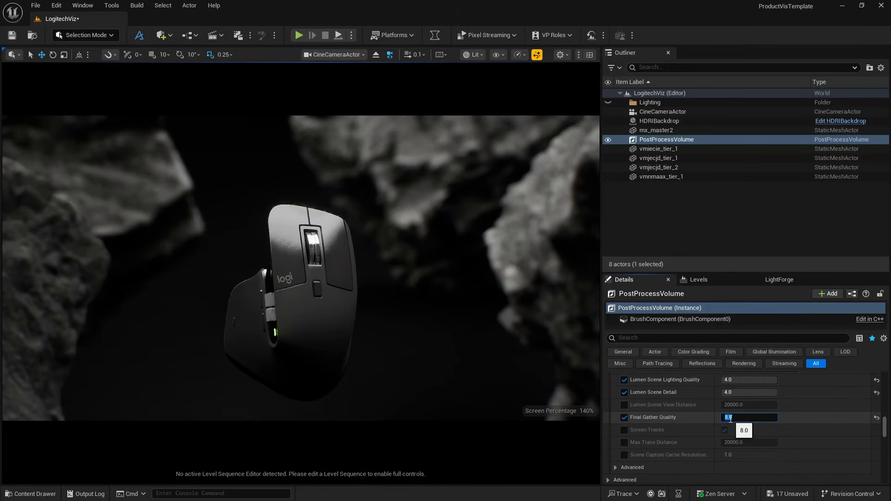
click(624, 430)
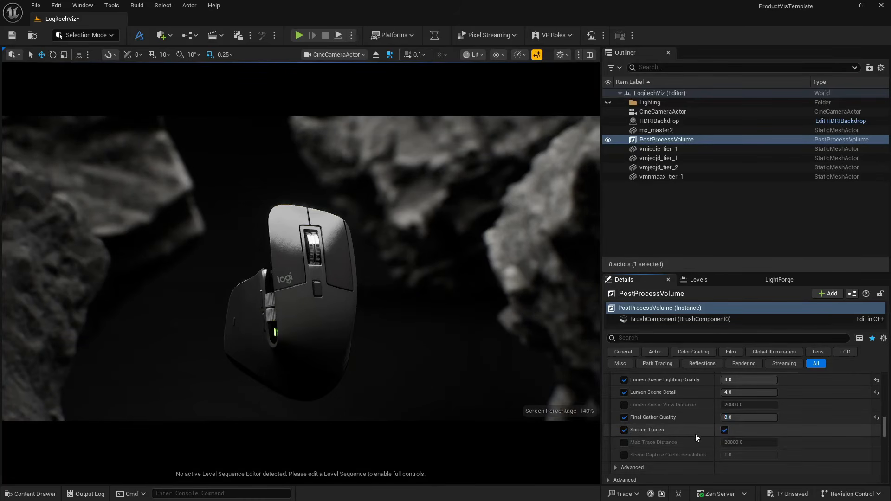
- Enable the advanced Lumen Scene Lighting and Final Gather Lighting Update Speed overrides, setting the Scene Lighting one to 4
scroll(682, 433, down, 3)
click(616, 408)
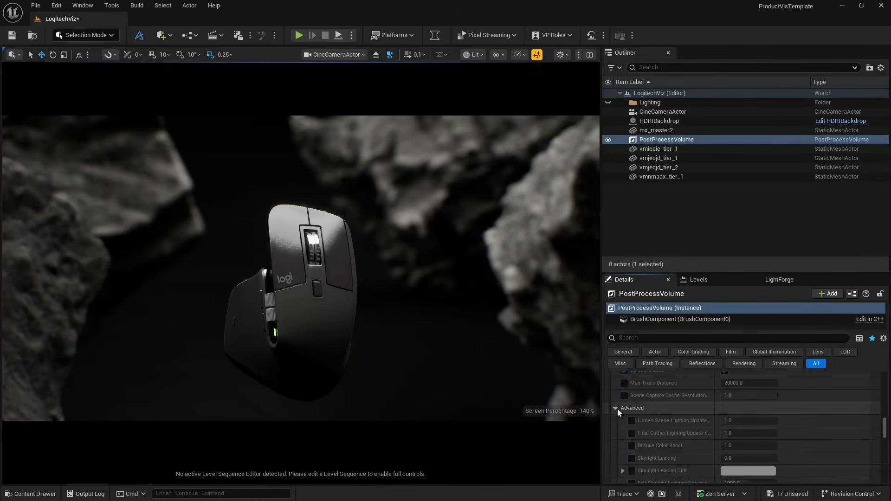
click(632, 421)
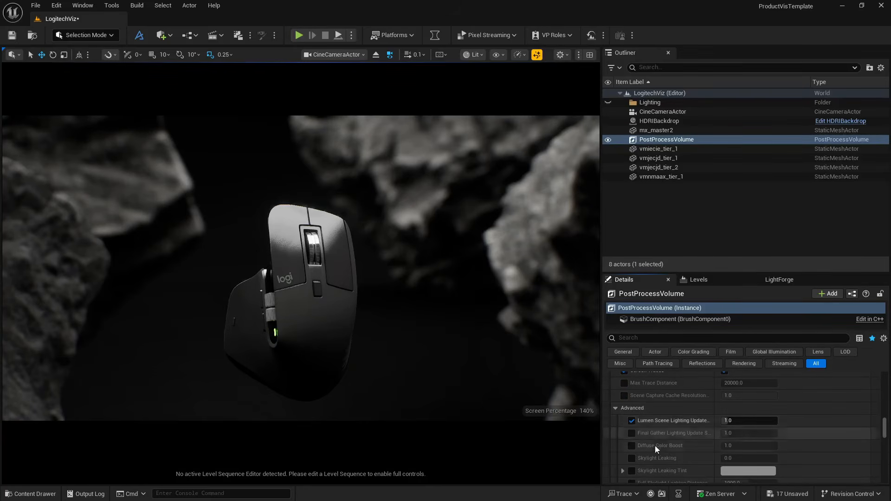
click(630, 434)
click(734, 420)
text(4)
key(Return)
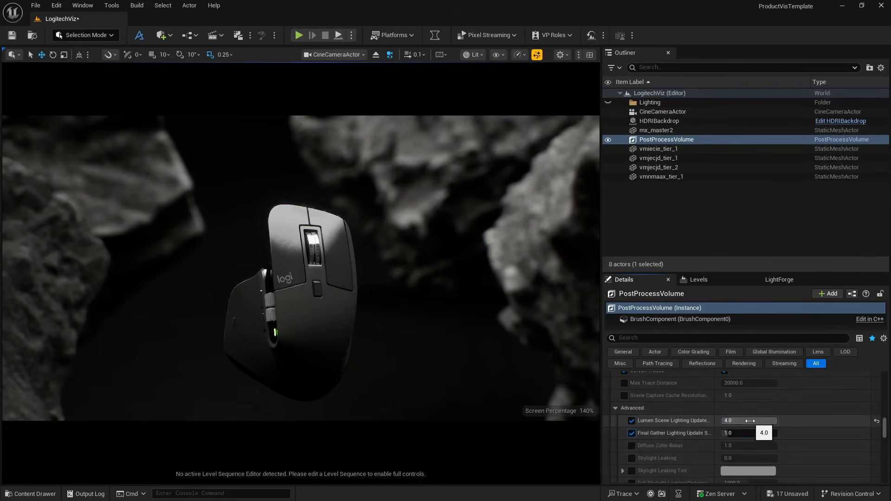
- Enable the Reflections Method override with Lumen and set the Lumen Reflections Quality to 4
scroll(682, 431, down, 3)
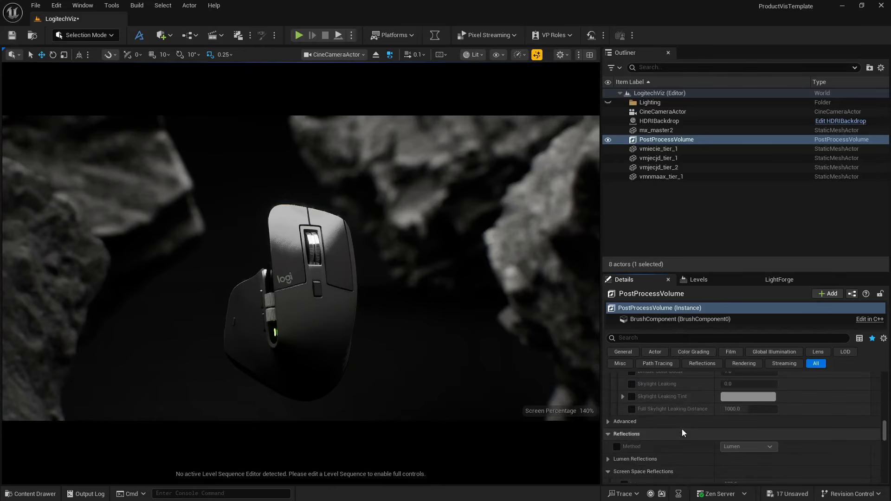
scroll(634, 429, down, 1)
click(617, 417)
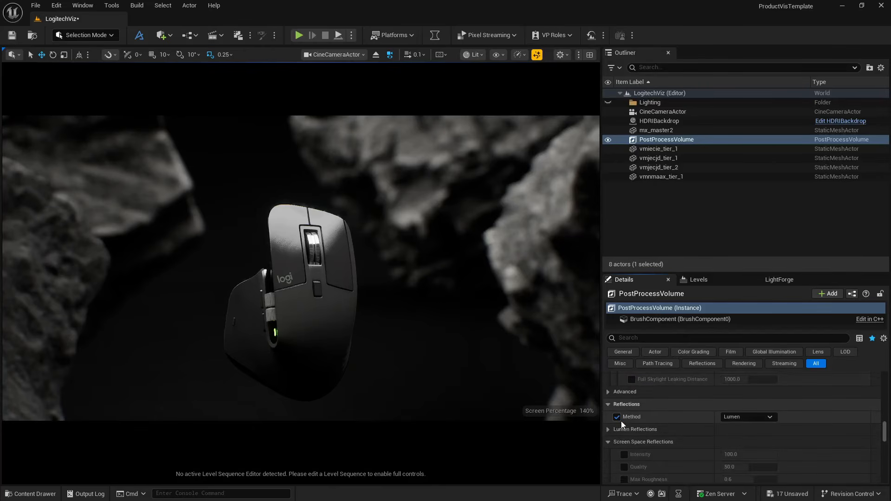
scroll(616, 415, down, 1)
click(609, 400)
click(624, 412)
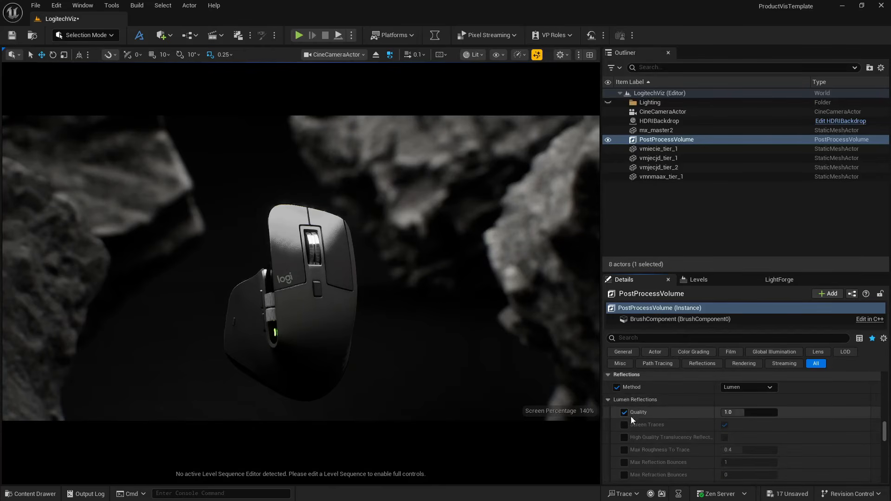
drag(740, 414, 778, 414)
click(734, 413)
- Enable the Lumen Reflections Screen Traces override and turn on High Quality Translucency Reflections
click(625, 425)
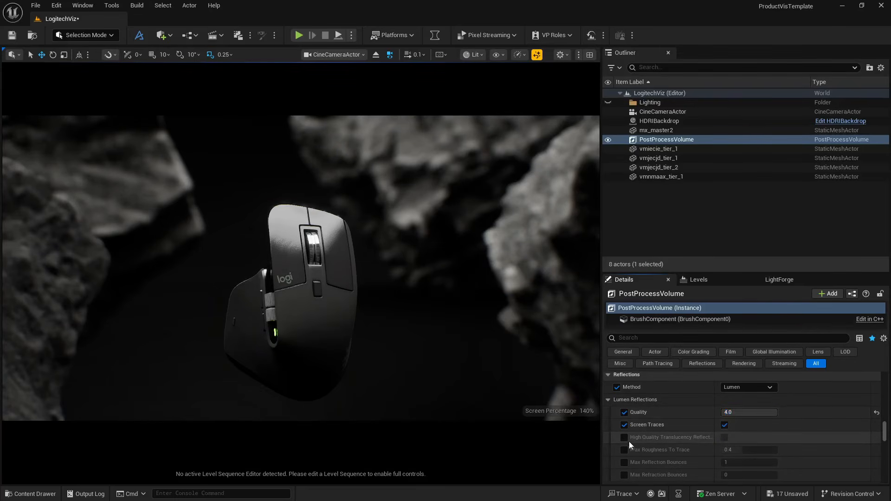
click(624, 438)
click(724, 438)
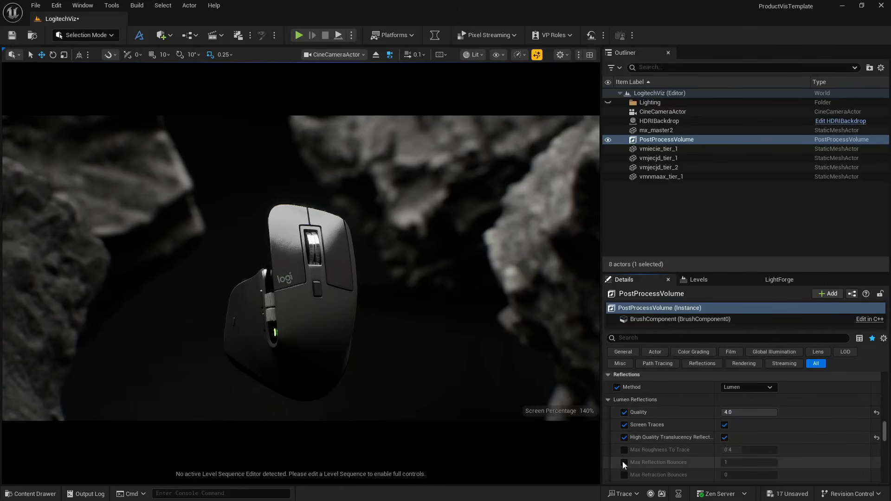
- Override Max Roughness To Trace, Max Reflection Bounces and Max Refraction Bounces, setting roughness to 1 and reflection bounces to 4
click(624, 462)
click(624, 475)
click(624, 451)
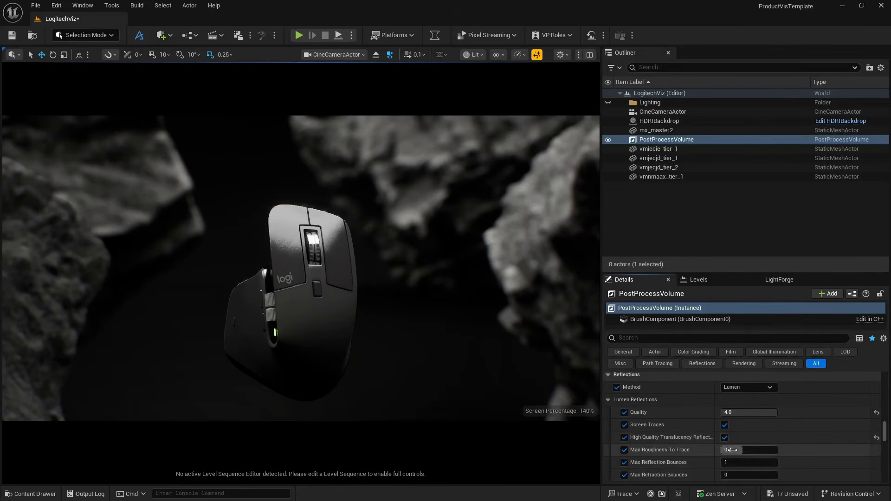
click(733, 450)
text(1)
key(Return)
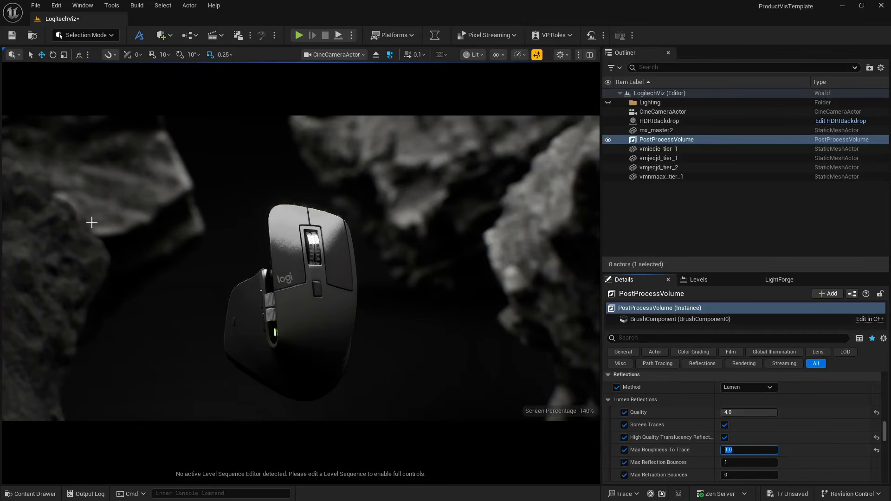
scroll(706, 447, down, 2)
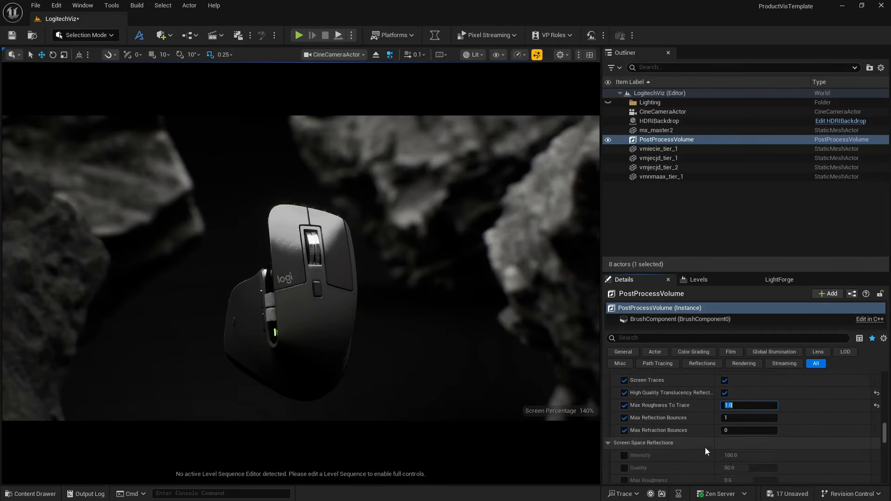
click(734, 419)
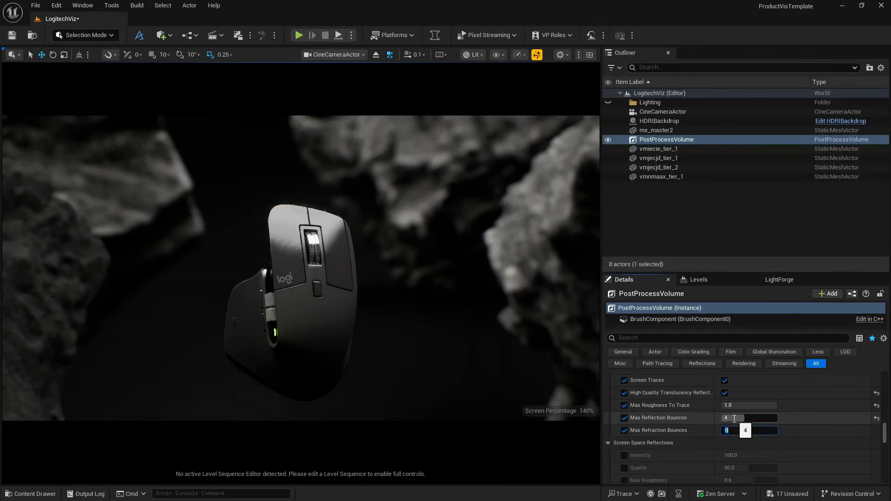
- Try the MegaLights override under Rendering Features and switch it off again
scroll(682, 429, down, 5)
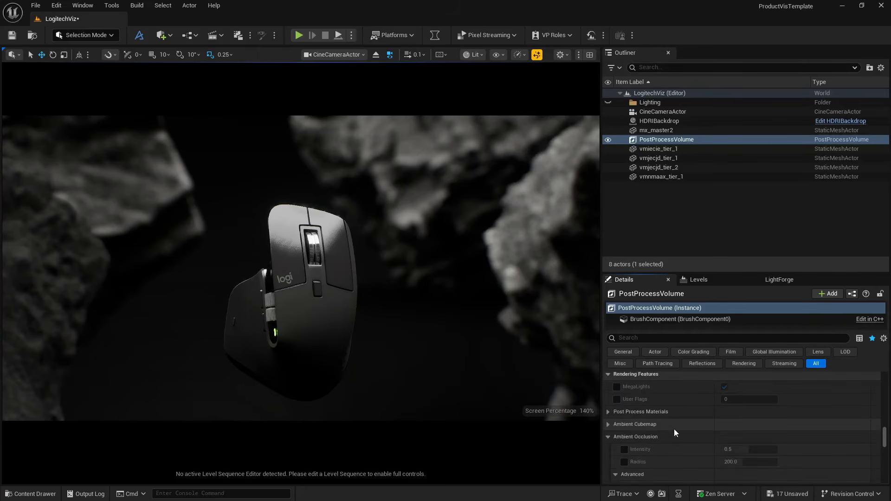
click(617, 387)
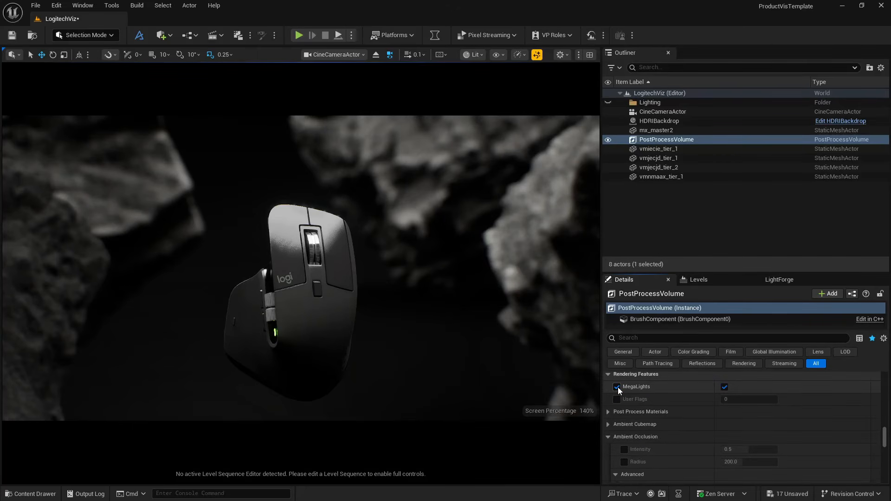
click(617, 387)
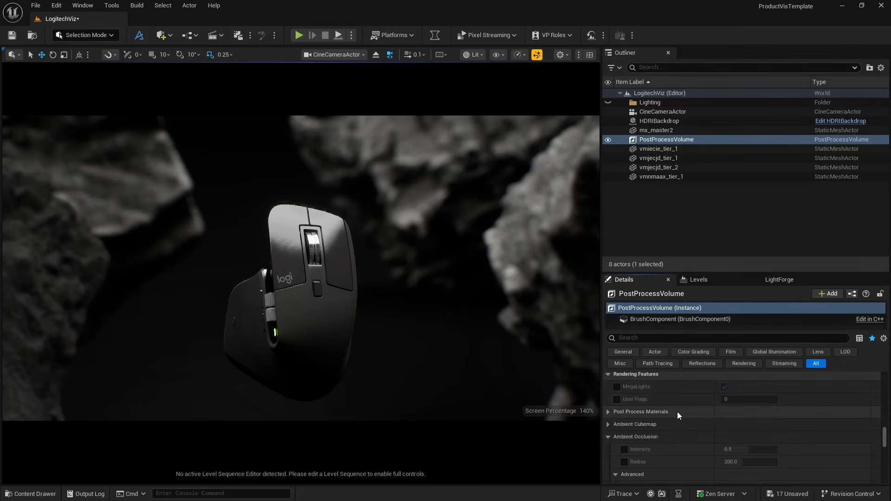
scroll(678, 411, down, 5)
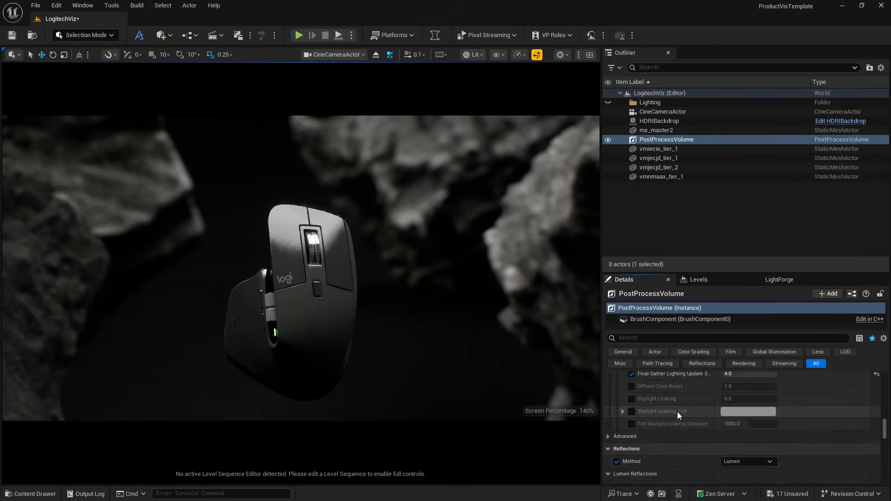
scroll(677, 411, up, 10)
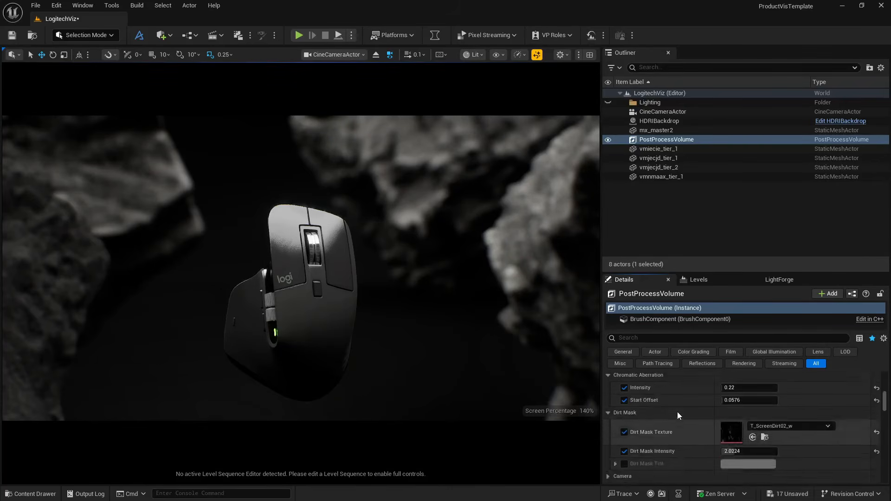
scroll(677, 411, up, 10)
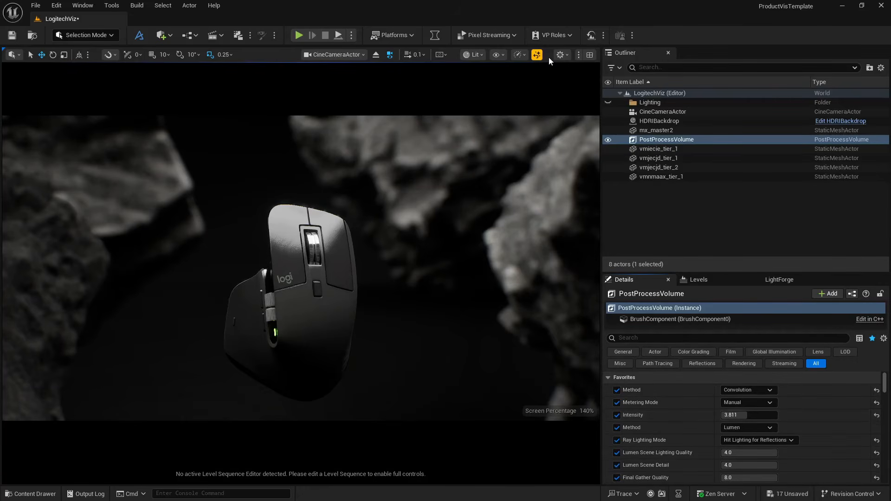
- Split the viewport into the two-pane layout and save all unsaved changes
click(589, 56)
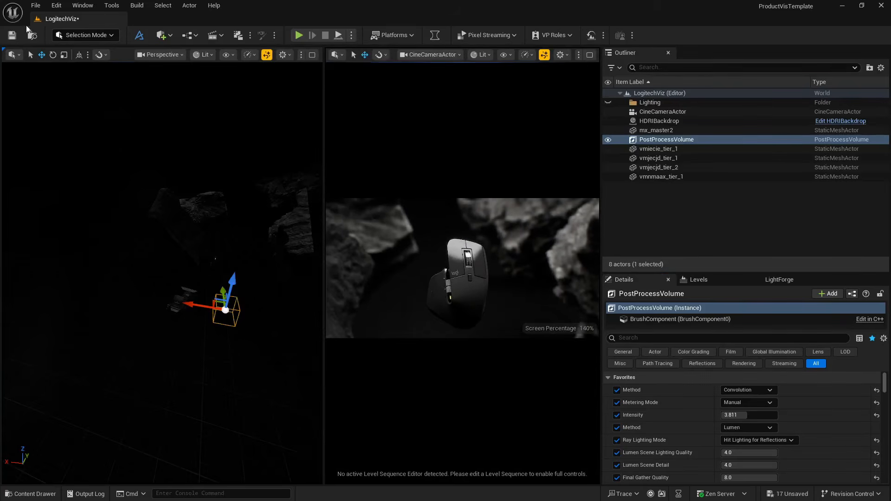
click(36, 5)
click(62, 135)
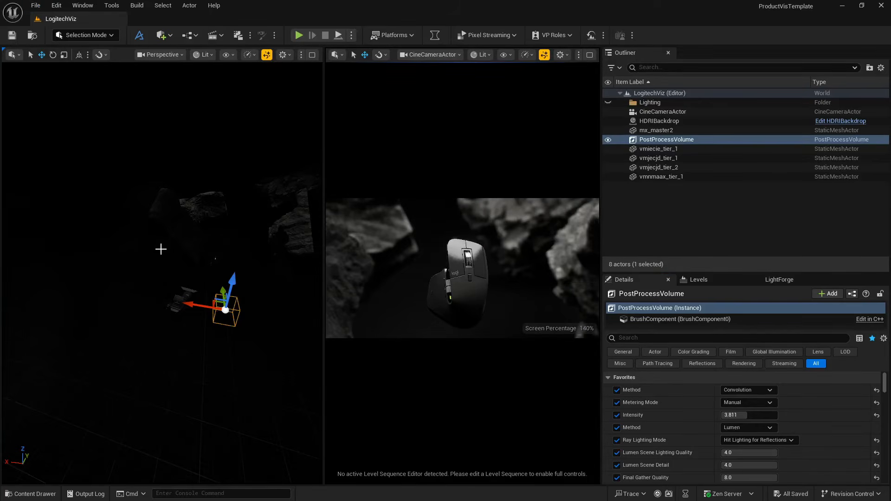
- Add a Rect Light to the scene in the perspective view
right_drag(161, 249, 193, 222)
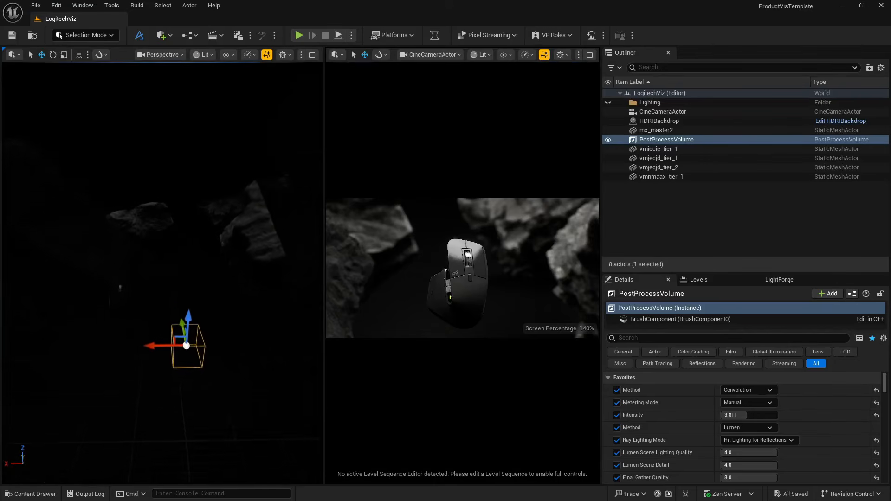
right_drag(107, 84, 107, 87)
click(172, 36)
mouse_move(199, 131)
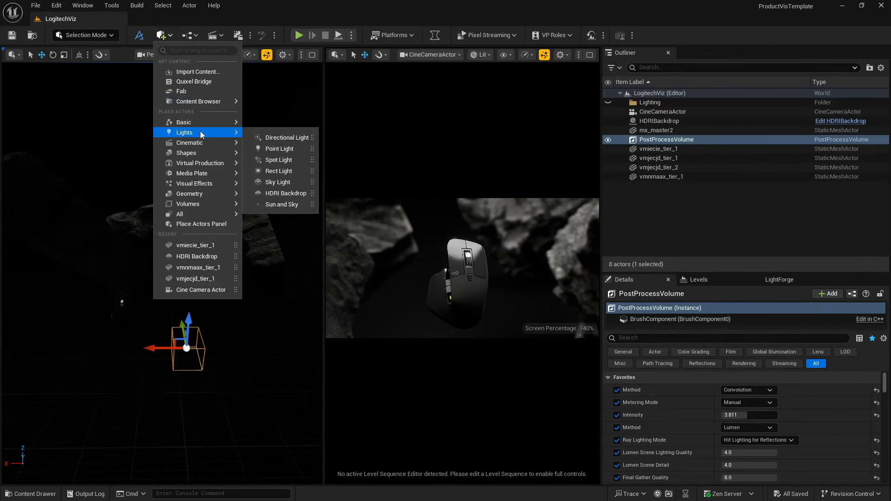
drag(275, 173, 108, 264)
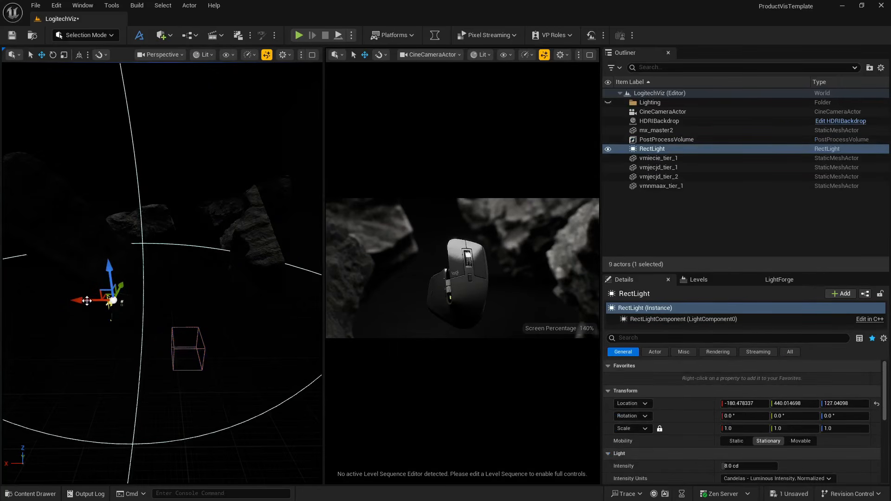
- Move the rect light beside the computer mouse, to about X -357, Y 145, Z 268
drag(91, 299, 139, 300)
right_drag(139, 300, 65, 302)
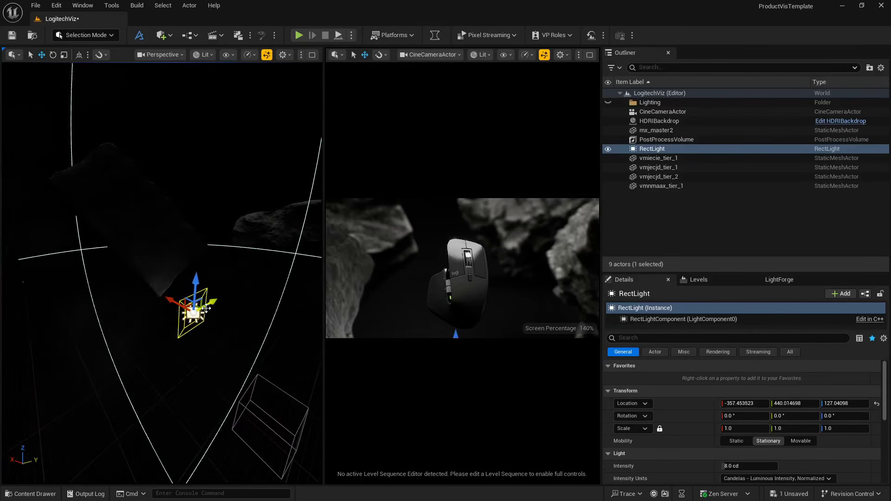
drag(210, 301, 98, 329)
right_drag(97, 329, 130, 353)
drag(150, 380, 151, 283)
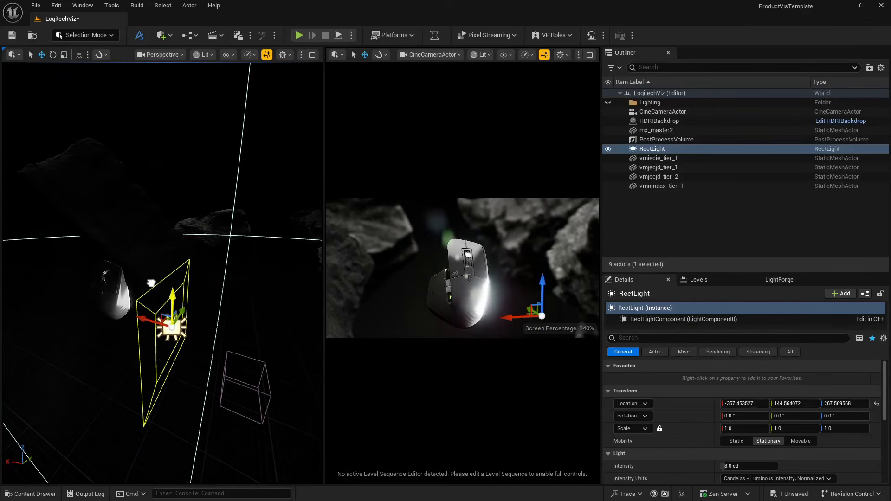
- Rotate the rect light about 90° around its Y axis so that it points upward
mouse_move(216, 257)
right_down()
mouse_move(232, 258)
mouse_move(216, 256)
right_up()
key(e)
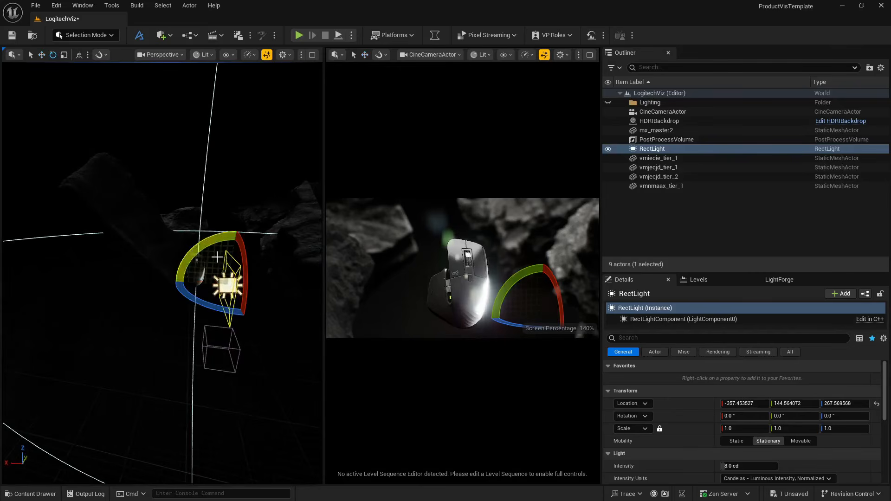
drag(216, 256, 268, 237)
key(w)
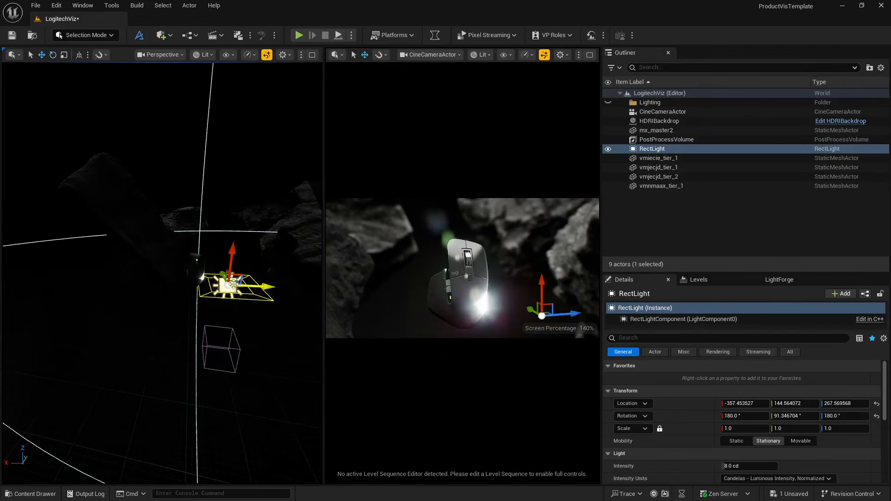
- Move the rect light below the computer mouse, to about X -354, Y 75, Z 218
drag(233, 282, 207, 298)
key(d)
right_drag(184, 275, 114, 273)
drag(148, 258, 148, 281)
drag(173, 337, 193, 343)
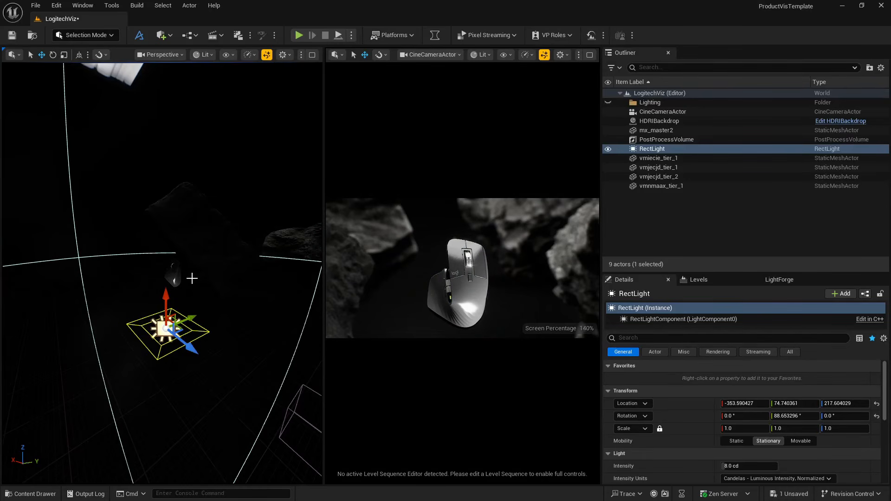
- Set the perspective view to Unlit and shift the rect light to about X -311, Y 83
click(203, 55)
click(211, 101)
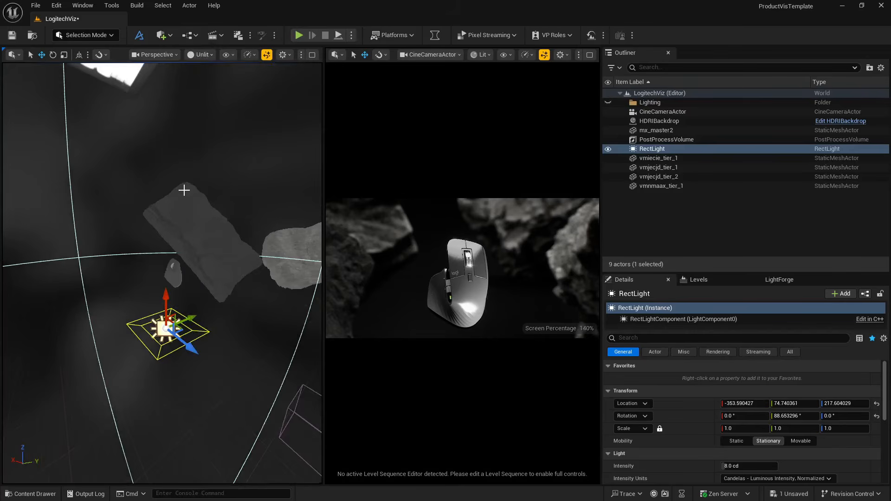
right_drag(183, 189, 183, 188)
right_drag(207, 299, 207, 300)
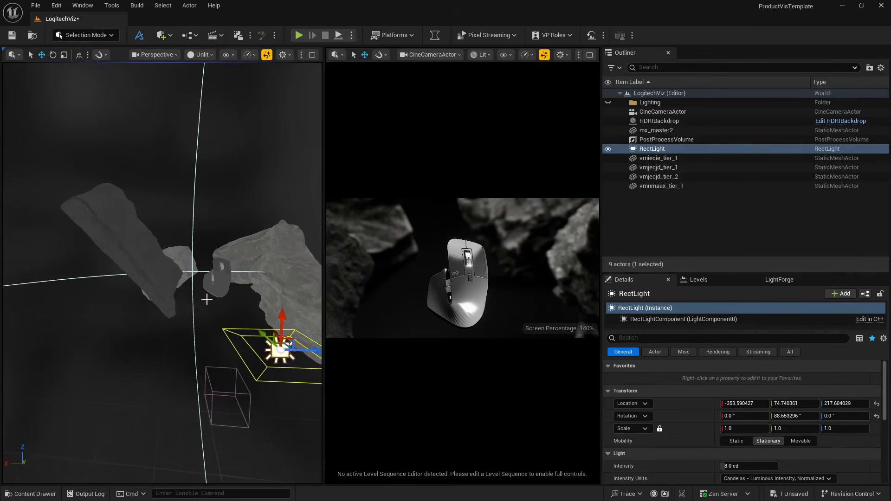
drag(303, 351, 245, 350)
right_drag(244, 350, 244, 349)
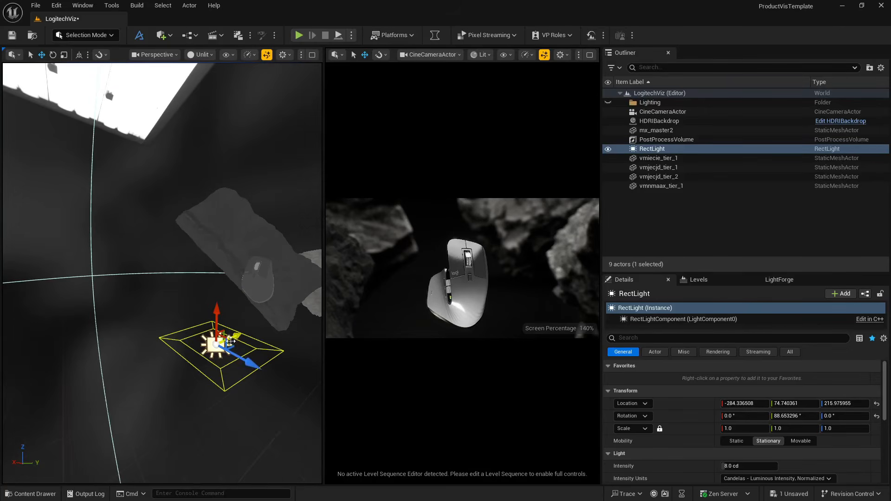
drag(231, 341, 256, 351)
- In the Top view, centre the rect light on the computer mouse at about X -293, Y 133
click(159, 55)
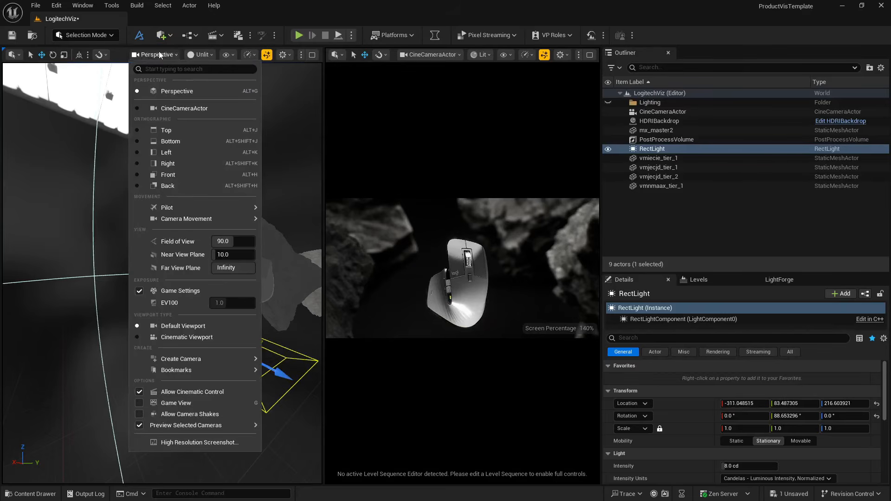
click(163, 130)
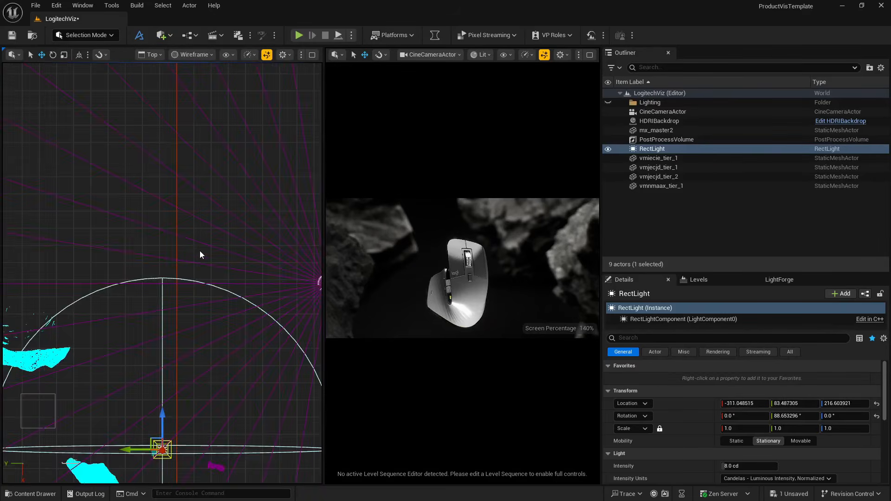
scroll(200, 251, down, 10)
scroll(161, 360, up, 8)
right_drag(143, 340, 262, 404)
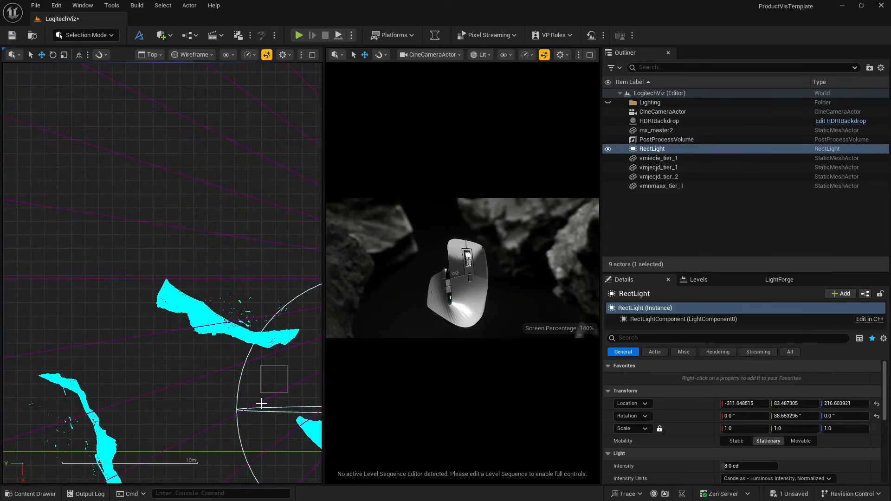
right_drag(320, 402, 119, 263)
scroll(139, 273, up, 4)
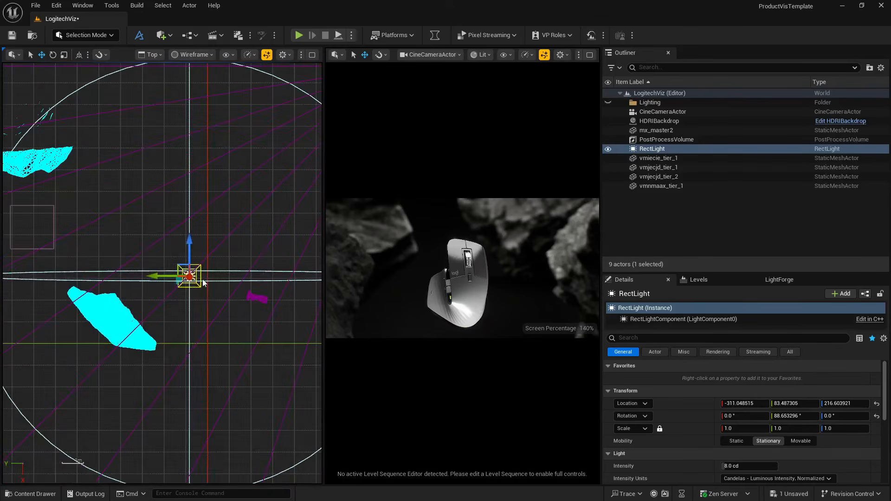
scroll(202, 283, up, 6)
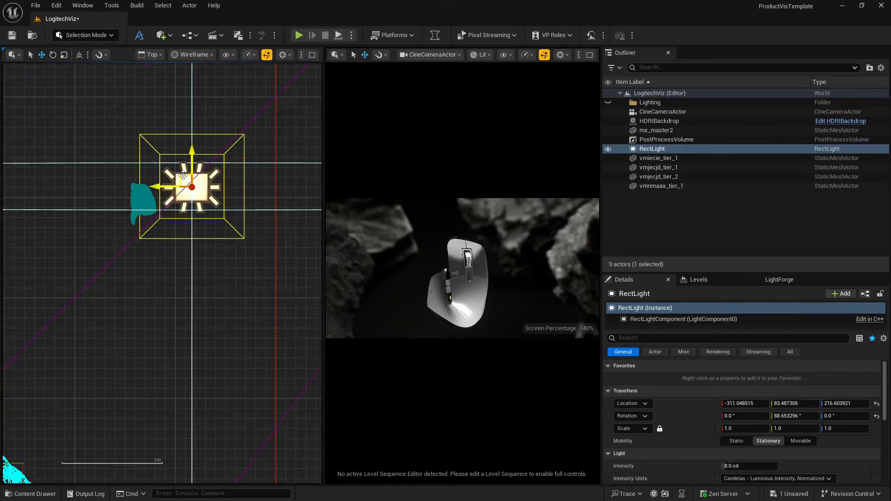
drag(184, 175, 133, 193)
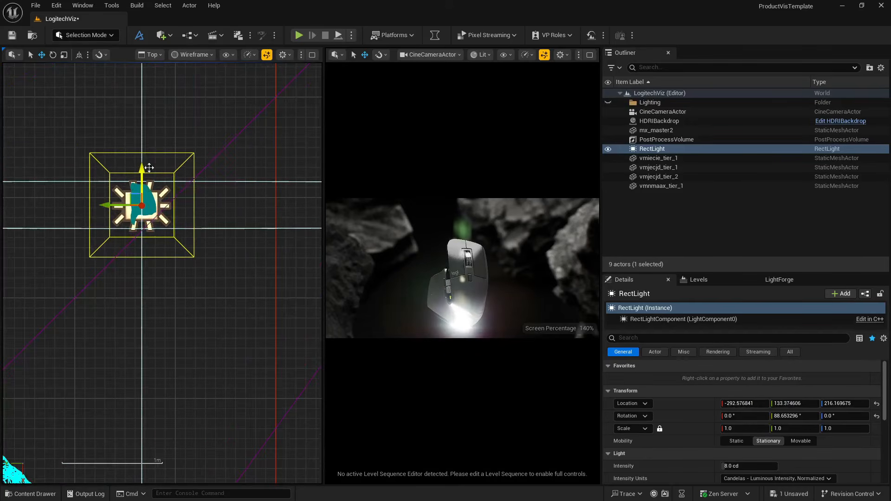
- Return to the Perspective view and lower the rect light to about Z 187
click(153, 54)
click(170, 91)
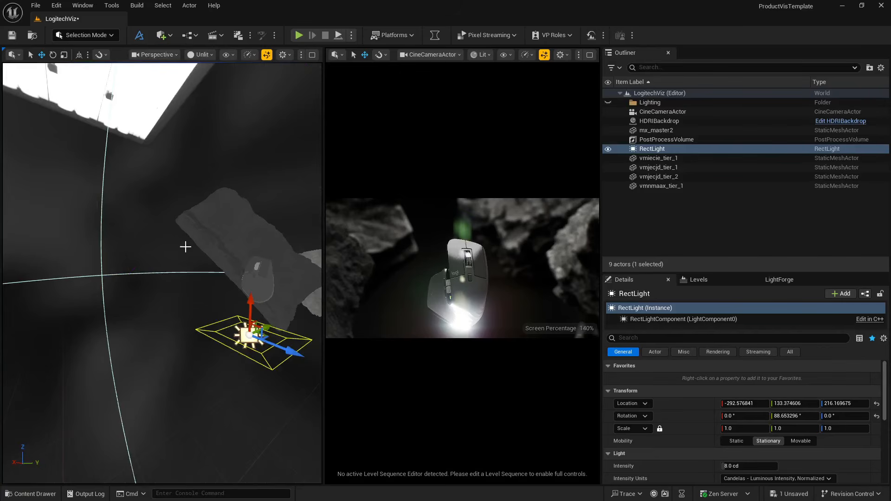
drag(260, 299, 245, 323)
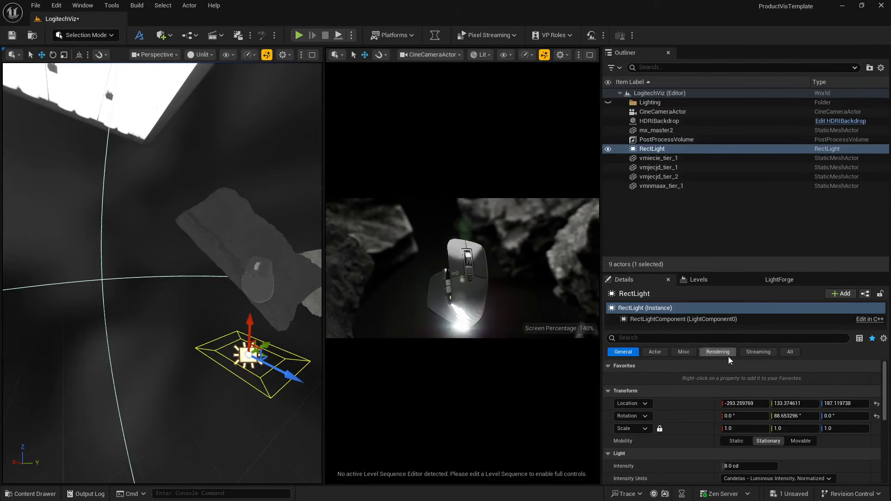
- Make the rect light Movable and set its Source Width to 192 and Source Height to 272
click(801, 441)
scroll(742, 445, down, 3)
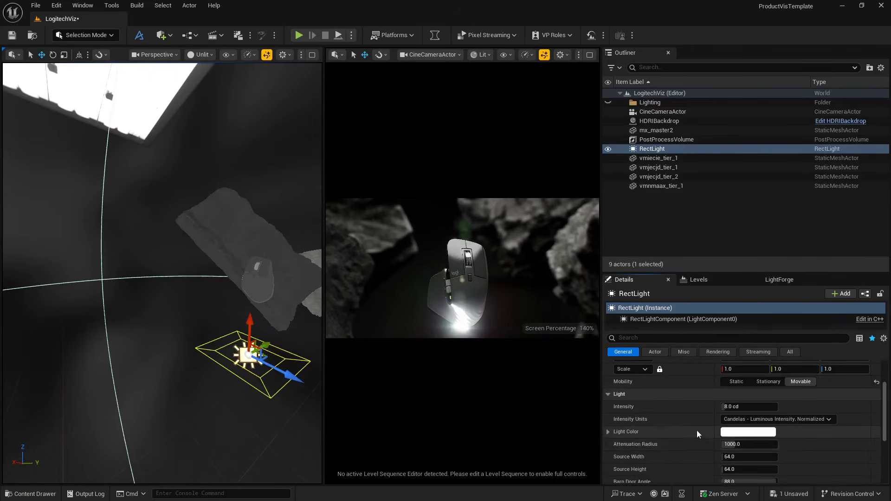
scroll(698, 433, down, 1)
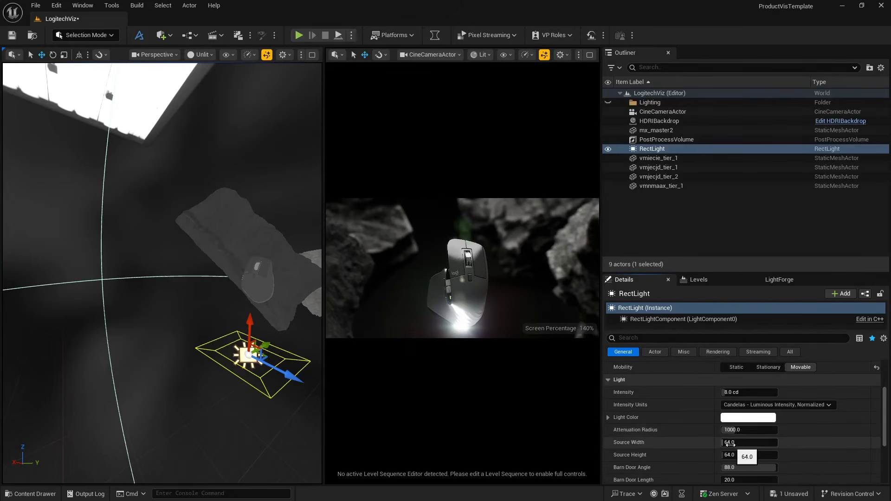
drag(738, 442, 779, 454)
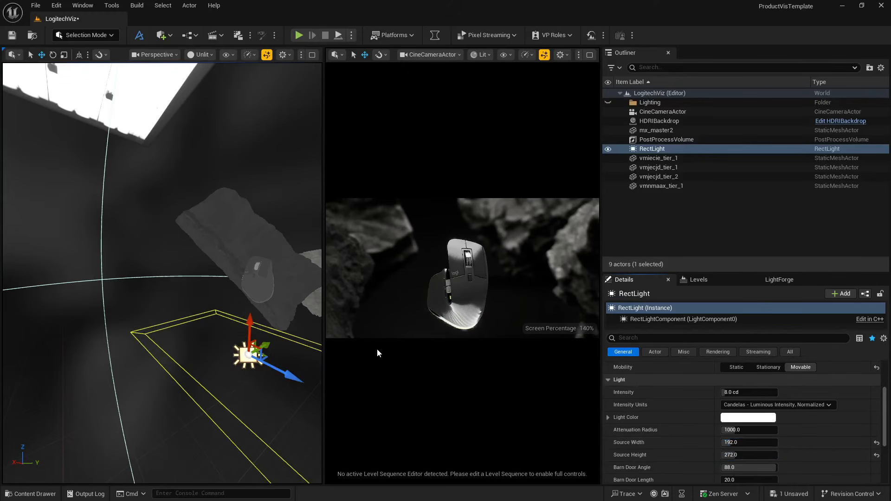
- Raise the rect light closer beneath the computer mouse and set its intensity to 1 cd
click(737, 393)
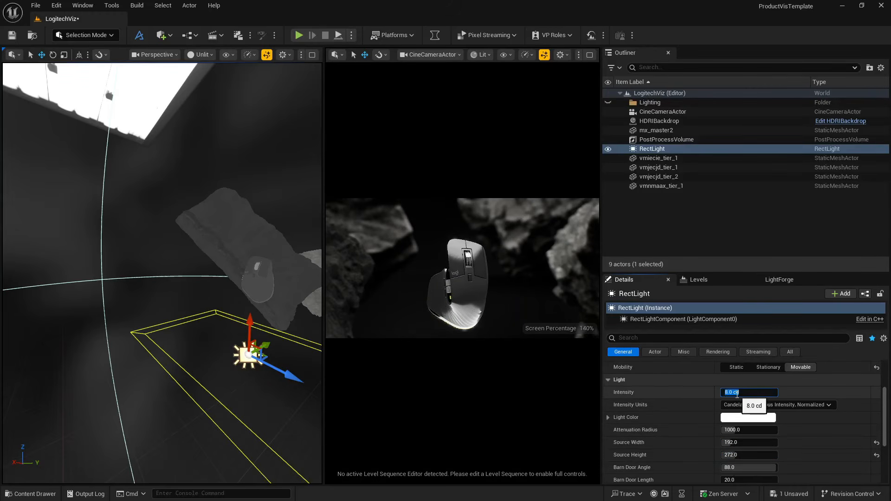
key(Return)
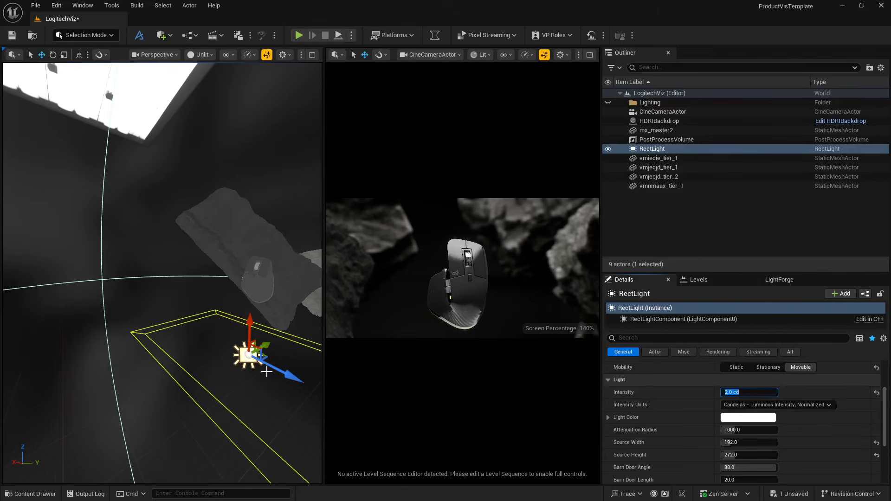
drag(251, 320, 246, 291)
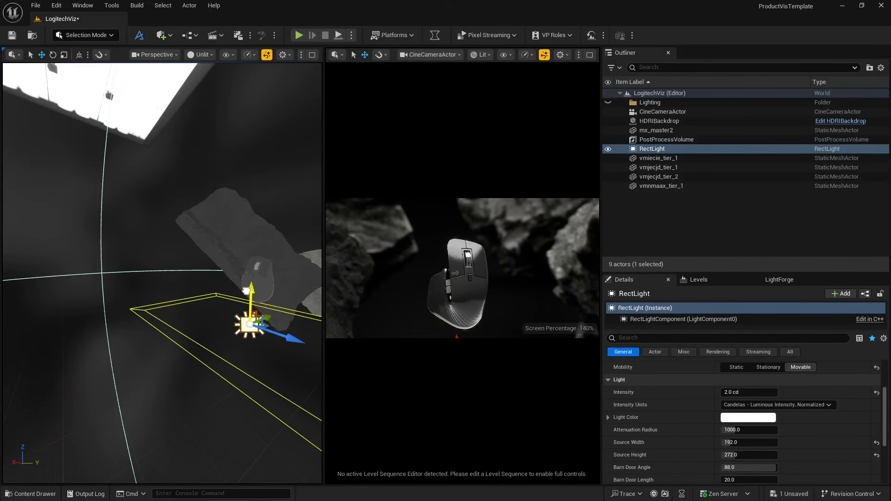
right_drag(246, 291, 243, 299)
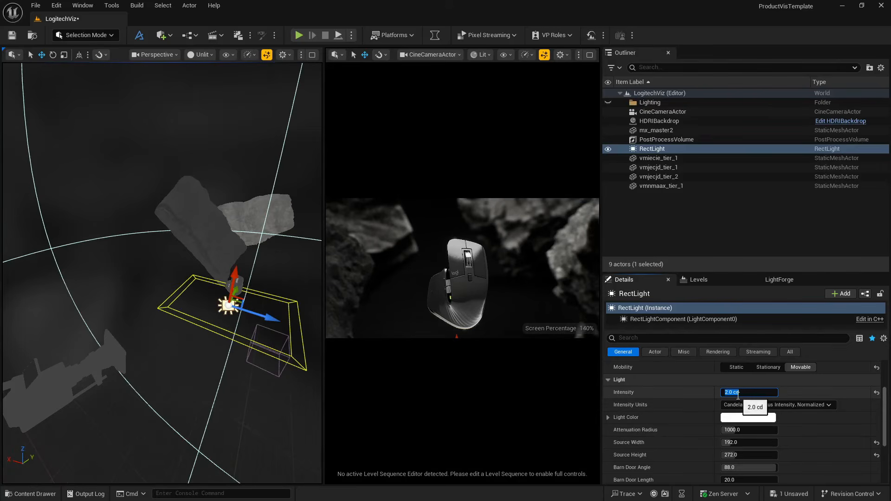
key(Return)
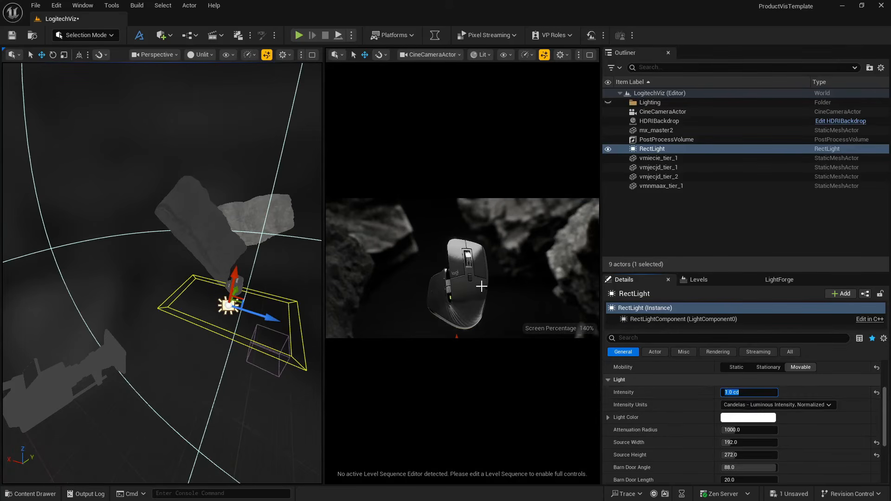
- Duplicate the rect light beneath the computer mouse and delete the surplus copy, RectLight2
right_drag(249, 306, 181, 307)
key(d)
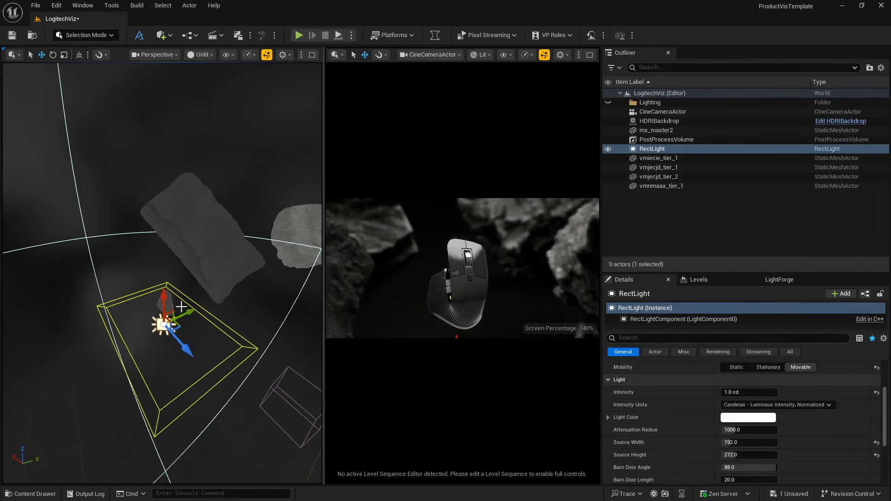
mouse_move(184, 313)
alt+mouse_down()
mouse_move(251, 292)
mouse_move(170, 313)
mouse_move(186, 320)
mouse_move(241, 297)
mouse_move(169, 315)
mouse_move(191, 317)
alt+mouse_up()
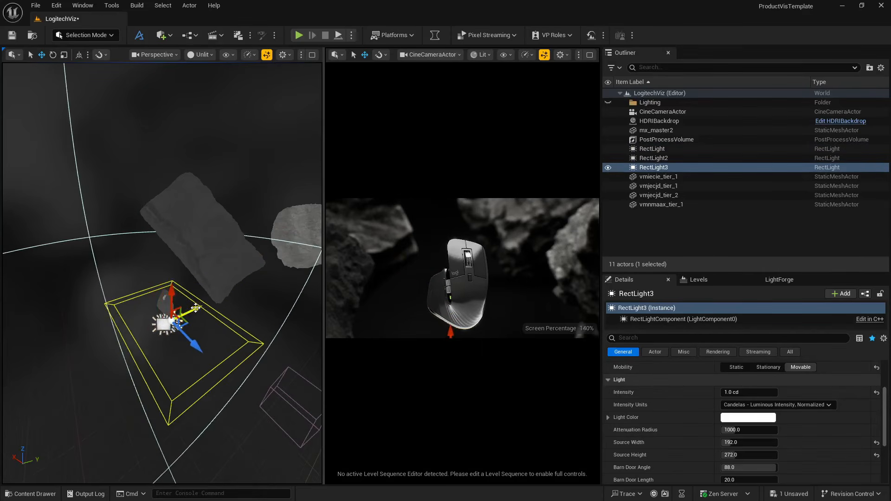
click(663, 160)
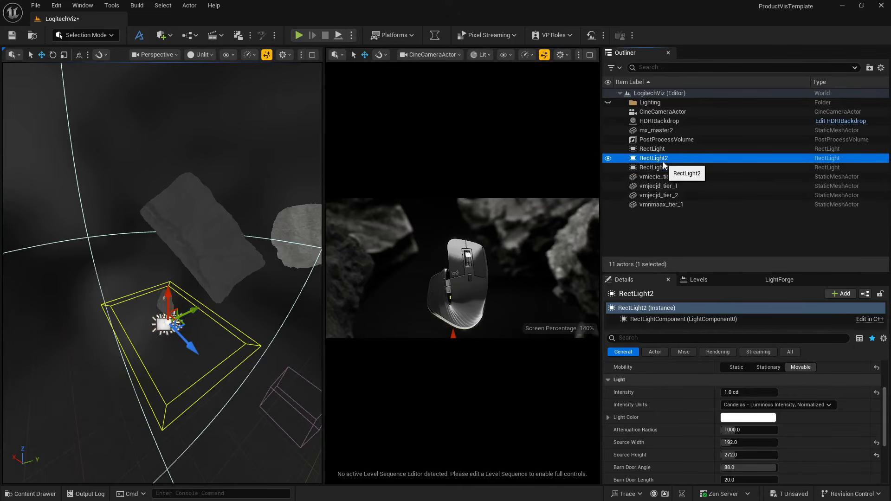
key(Delete)
click(663, 161)
- Rotate RectLight3 upright to about -89°, -1°, -90° and place it behind the computer mouse at about Y 212, Z 298
drag(193, 311, 167, 326)
key(e)
key(w)
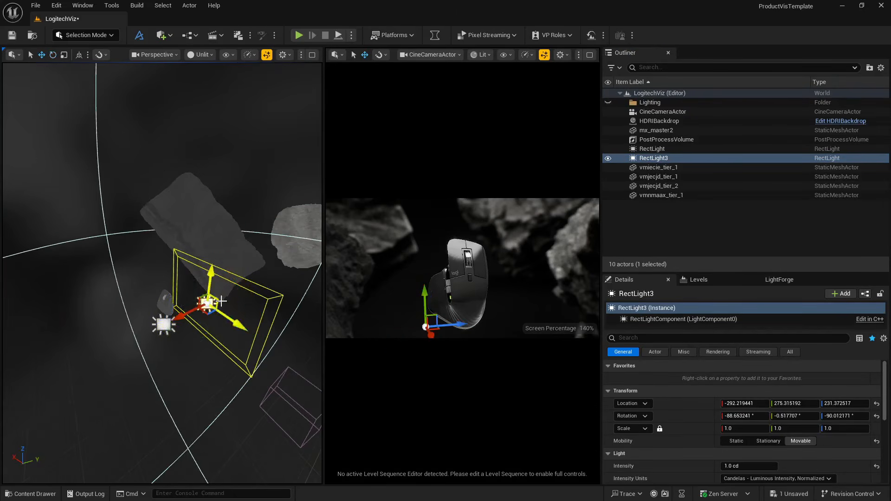
right_drag(169, 309, 130, 307)
drag(130, 315, 125, 287)
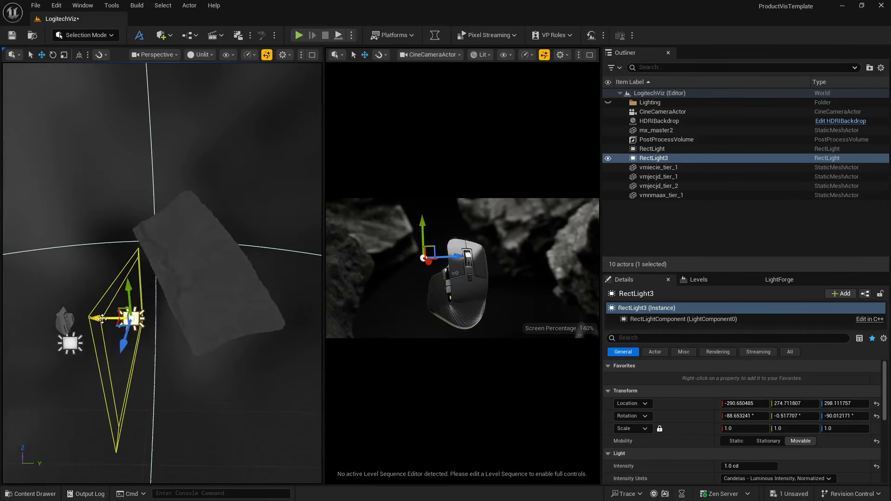
drag(102, 318, 71, 318)
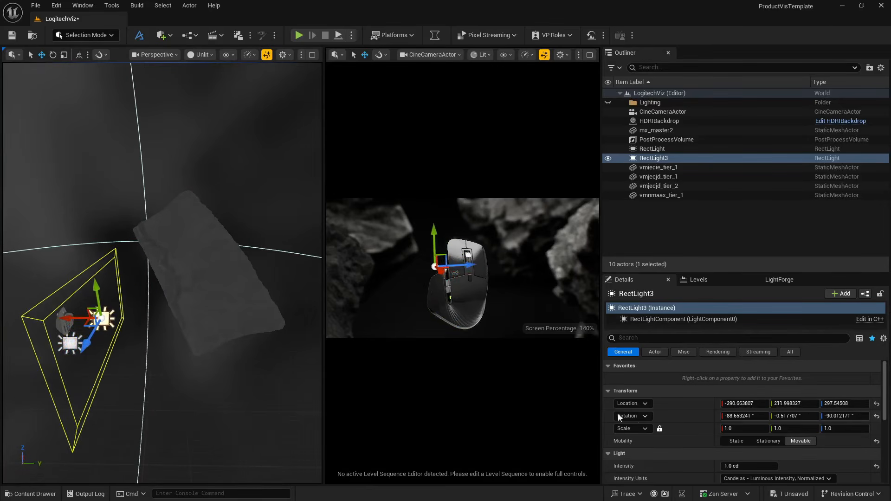
- Set the intensity of RectLight3 to 7 cd
scroll(620, 417, down, 2)
mouse_move(743, 437)
mouse_down()
mouse_move(761, 436)
mouse_move(732, 436)
mouse_up()
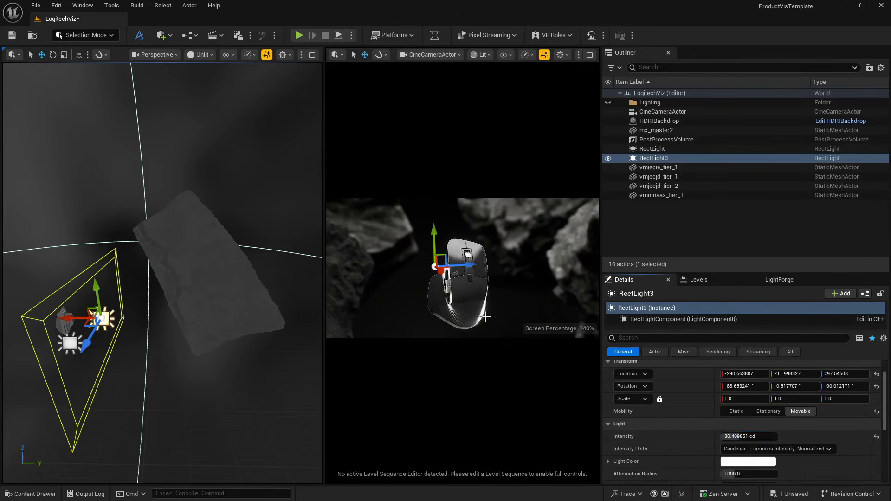
click(741, 436)
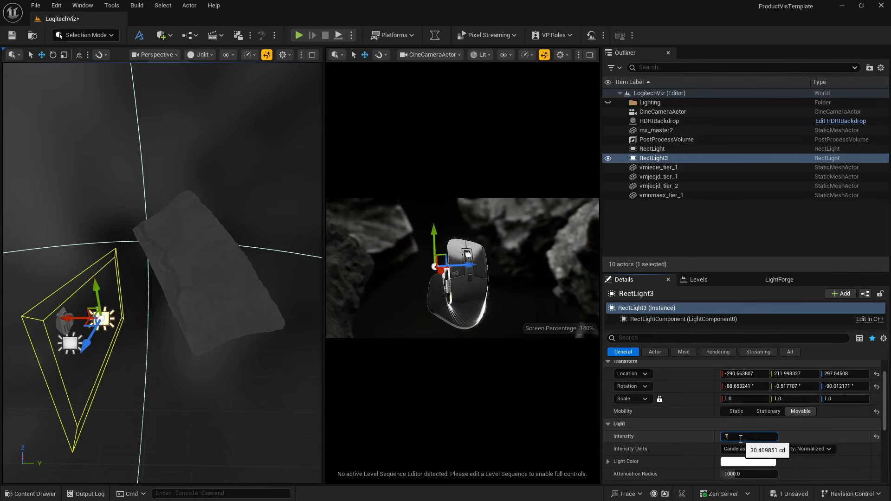
key(Return)
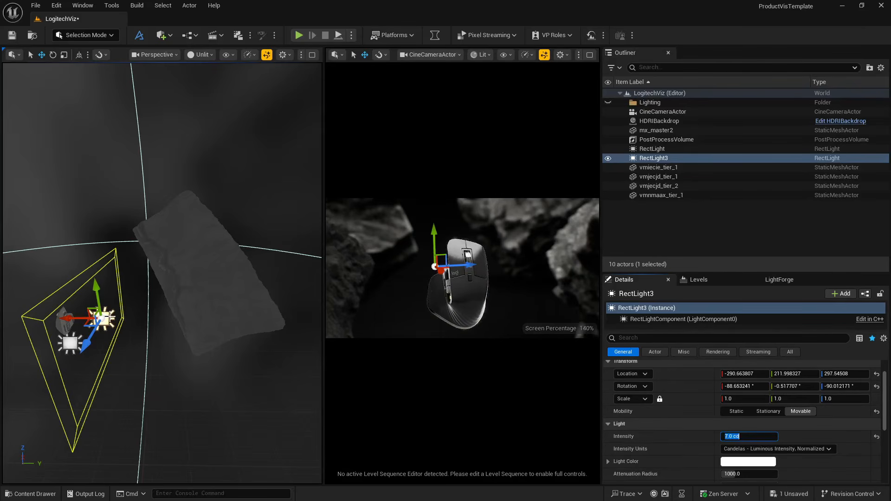
- Move RectLight3 back to about Y 300 and set its Source Width to 128 and Source Height to 88
right_drag(97, 311, 46, 312)
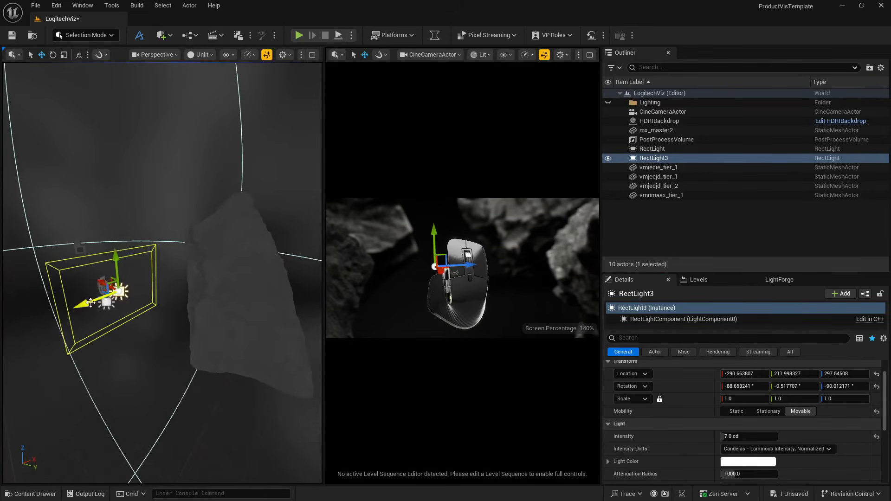
drag(100, 282, 118, 287)
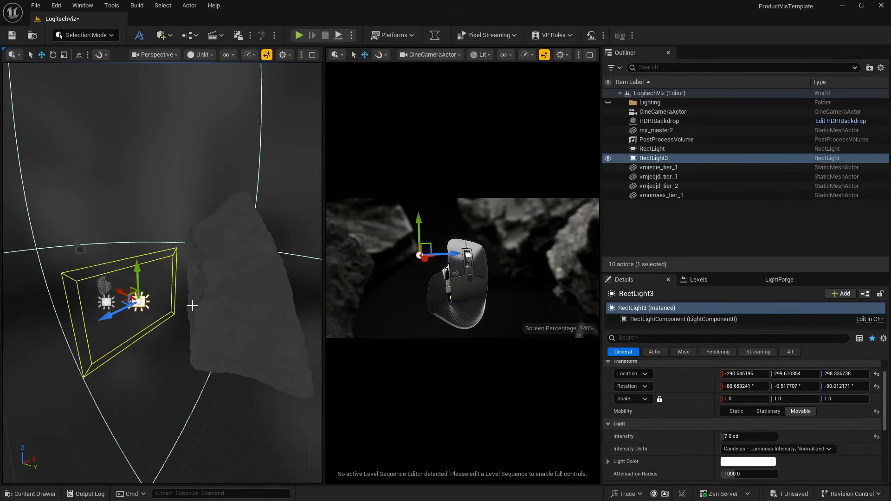
right_drag(193, 306, 106, 303)
scroll(756, 448, down, 2)
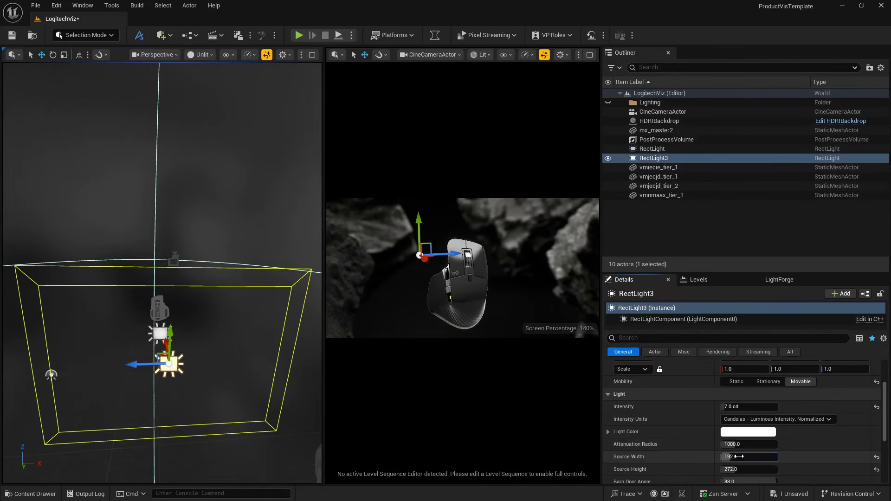
mouse_move(739, 456)
mouse_down()
mouse_move(728, 457)
mouse_move(736, 457)
mouse_move(728, 469)
mouse_up()
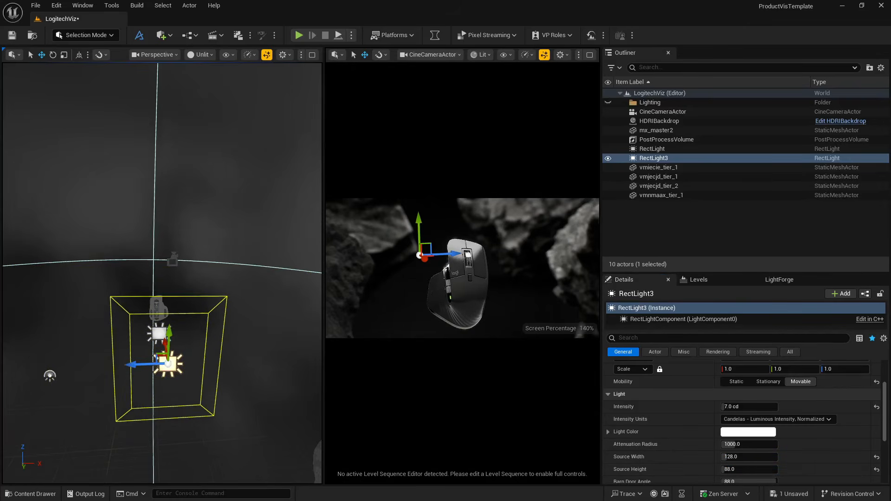
- Bring RectLight3 closer behind the computer mouse, aligned with its upper thumb-side edge
right_drag(191, 375, 191, 375)
drag(221, 313, 189, 300)
right_drag(223, 310, 217, 304)
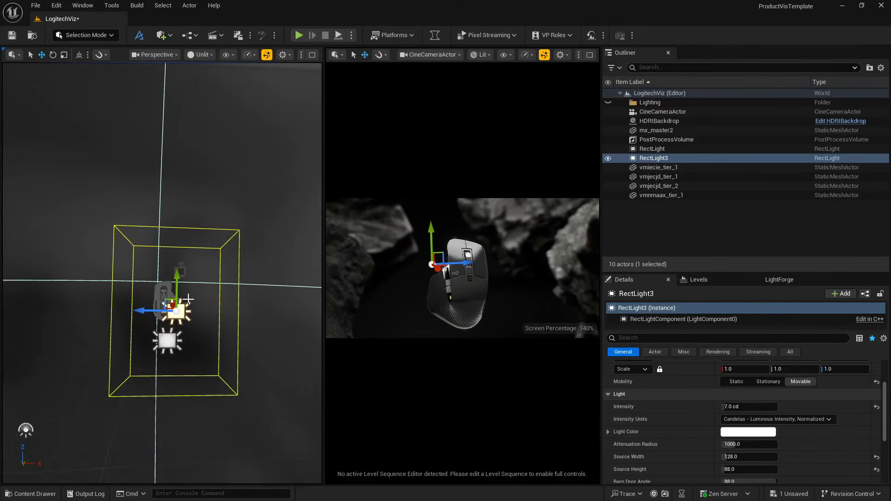
drag(168, 298, 157, 289)
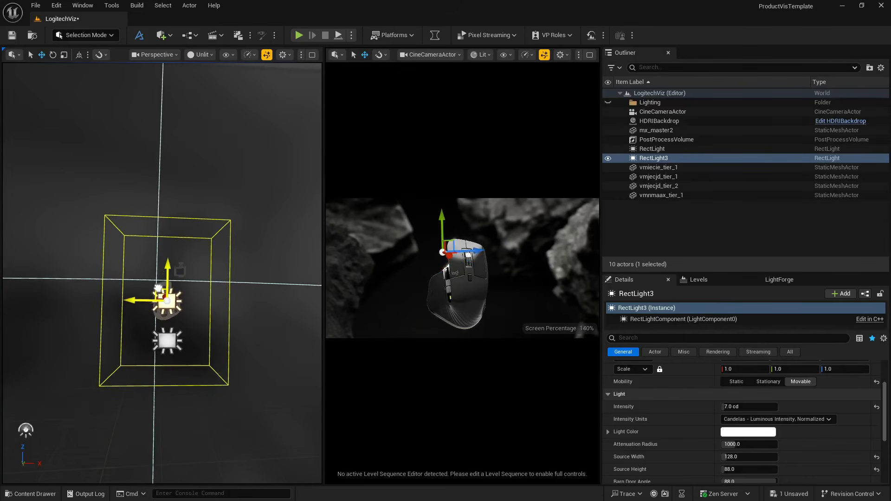
right_drag(157, 288, 158, 288)
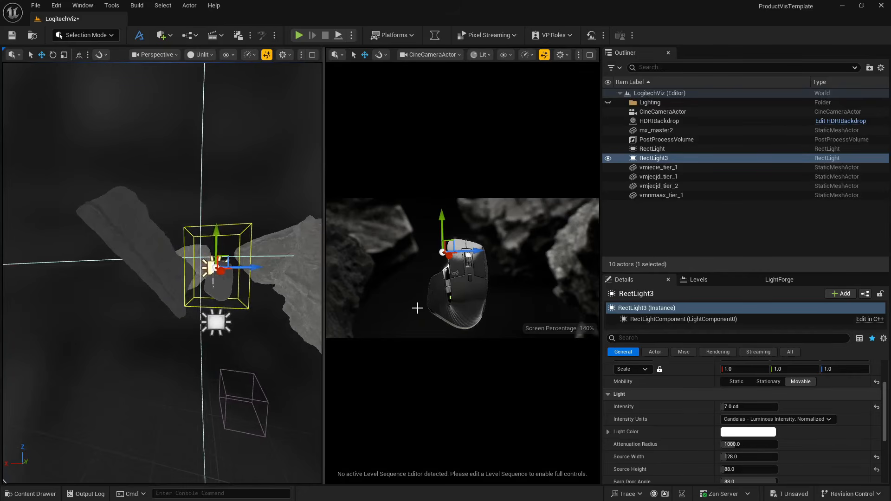
- Check the lighting on the computer mouse in the full-screen camera view and save the level
key(F11)
key(F11)
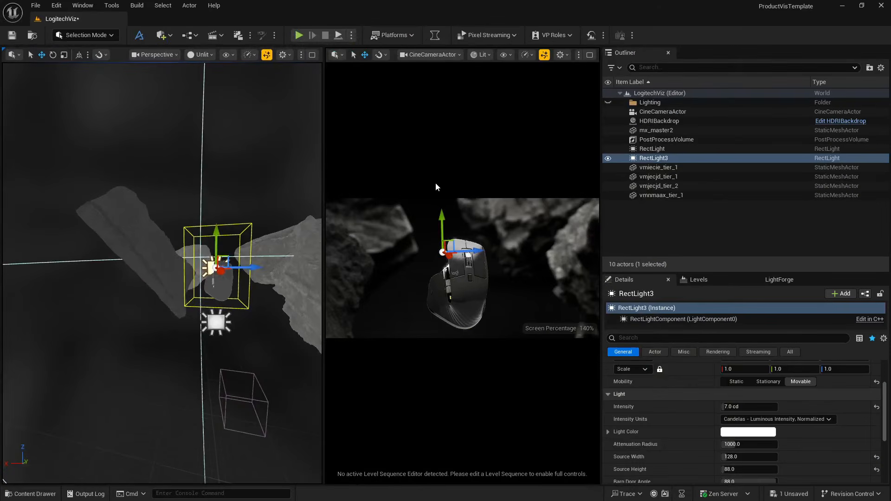
click(426, 215)
key(F11)
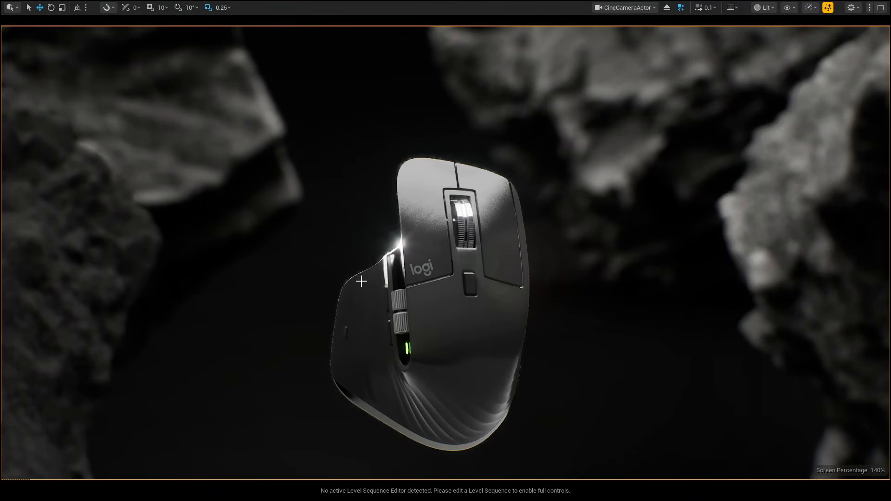
key(F11)
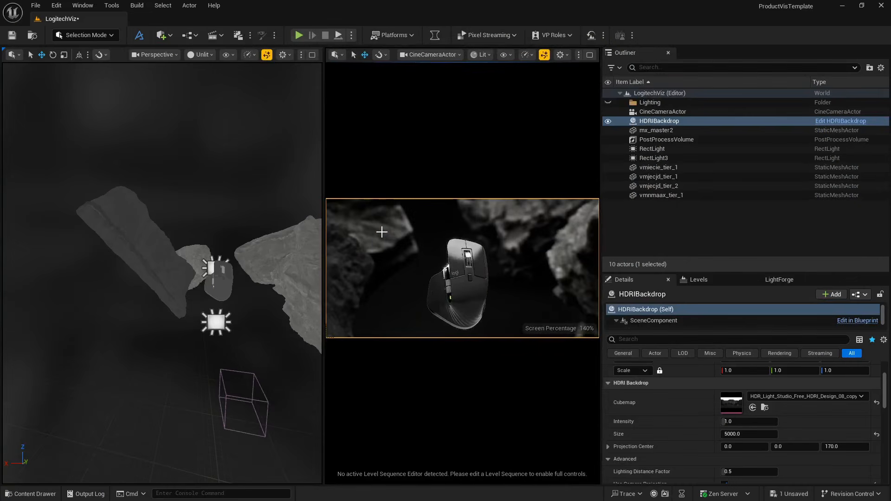
key(ctrl+s)
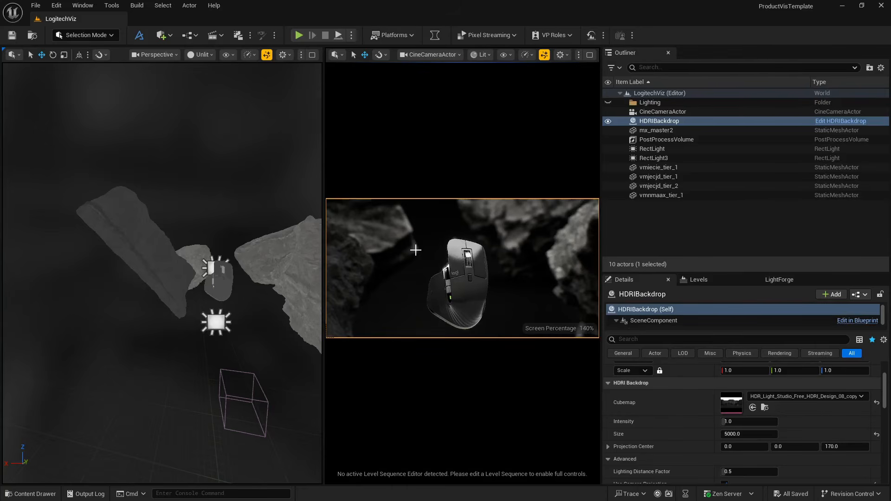
- Start a new level sequence and create a folder named Sequencer inside LogitechMouseViz for saving it
click(170, 35)
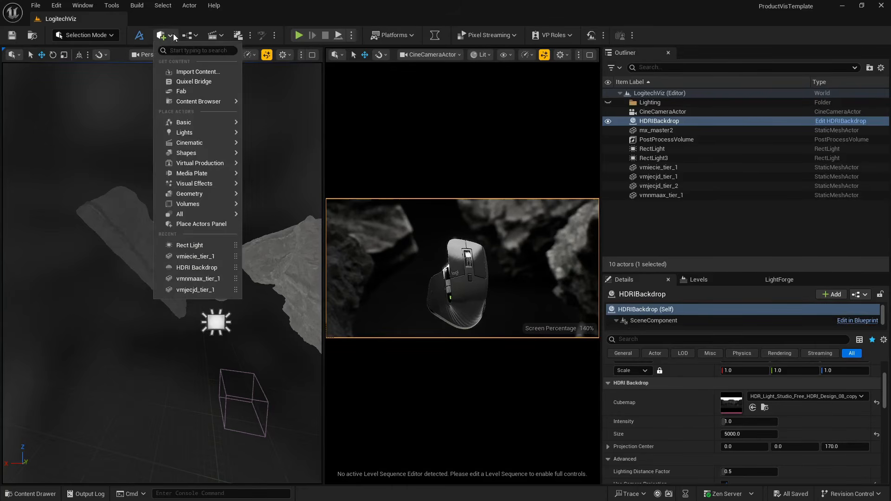
click(215, 35)
click(238, 61)
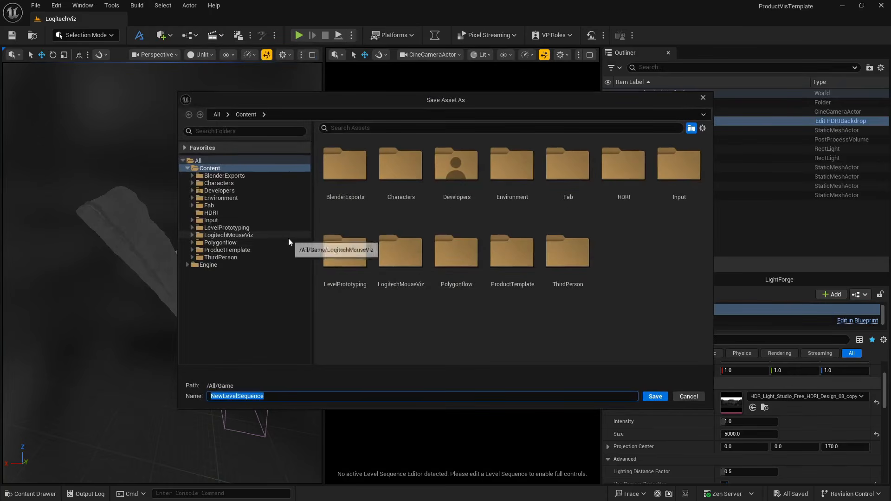
click(232, 235)
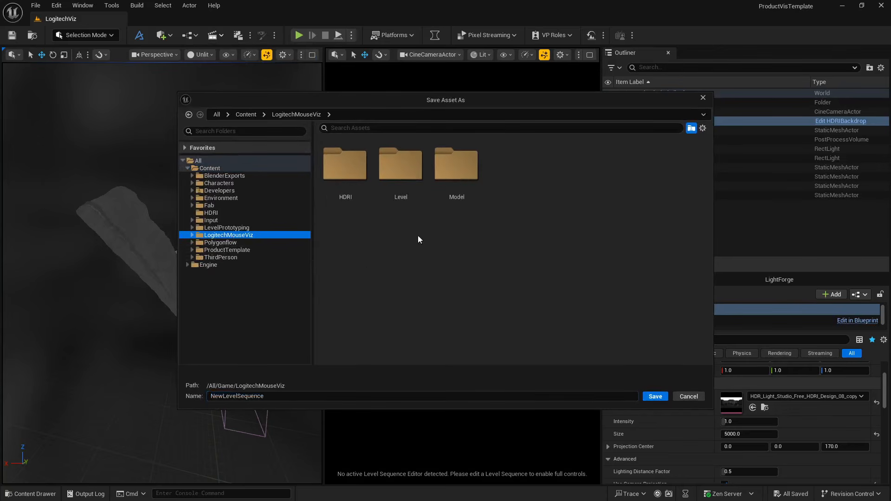
right_click(479, 236)
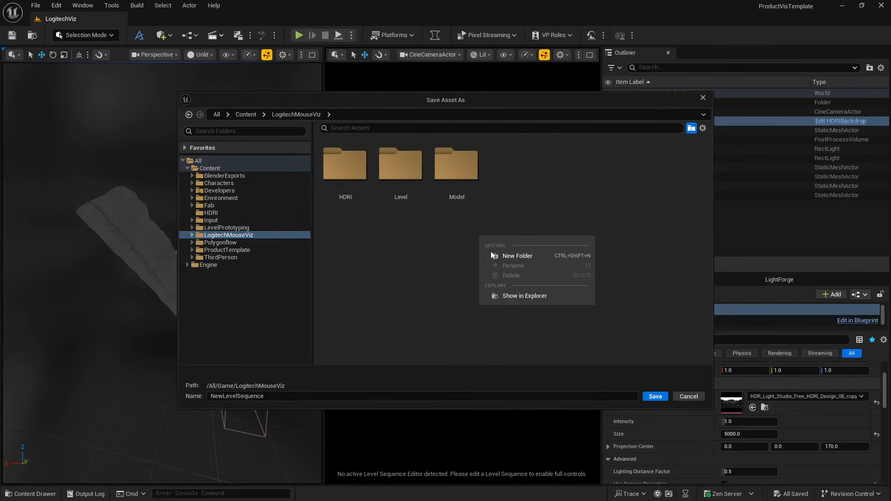
click(495, 258)
text(Sequencer)
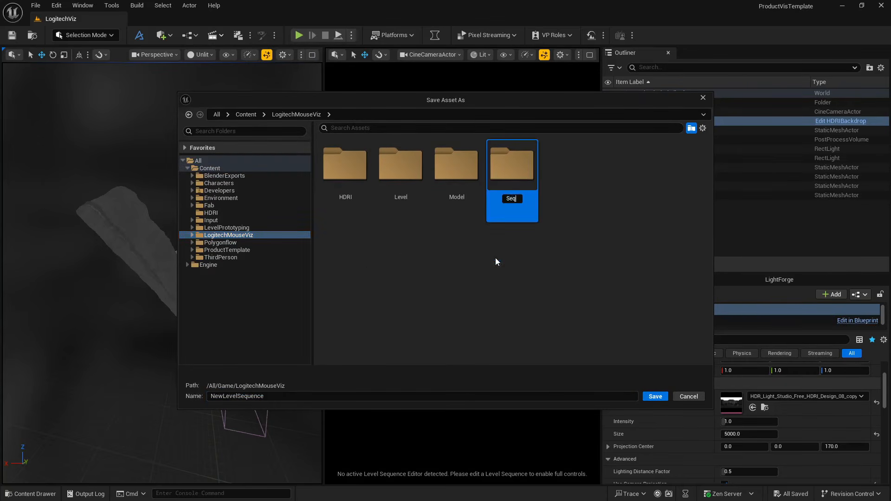
key(Return)
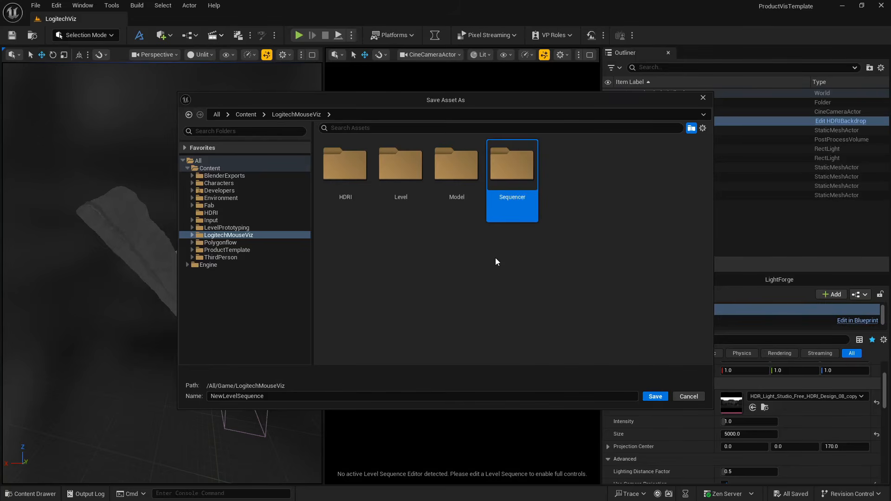
- Save the level sequence as LogitechShot in the Sequencer folder
double_click(508, 188)
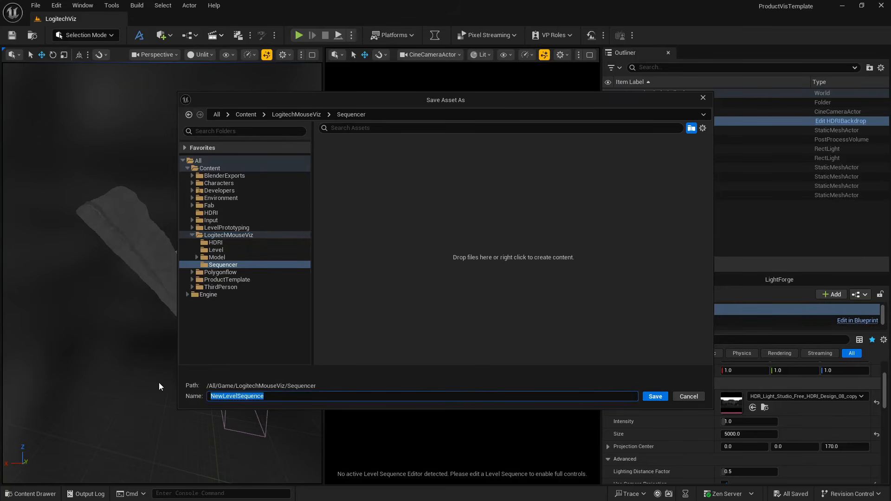
text(LogitechShot)
key(Return)
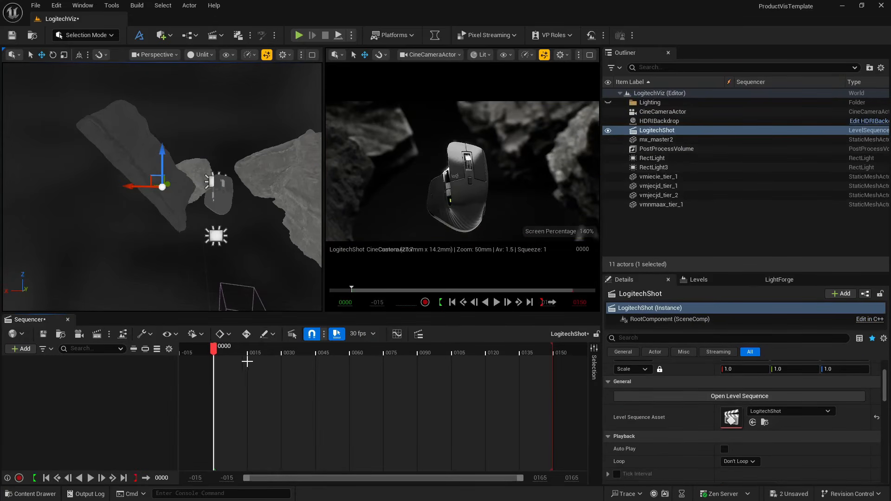
- Set the frame rate of the LogitechShot sequence to 24 fps
click(362, 335)
click(436, 157)
click(655, 139)
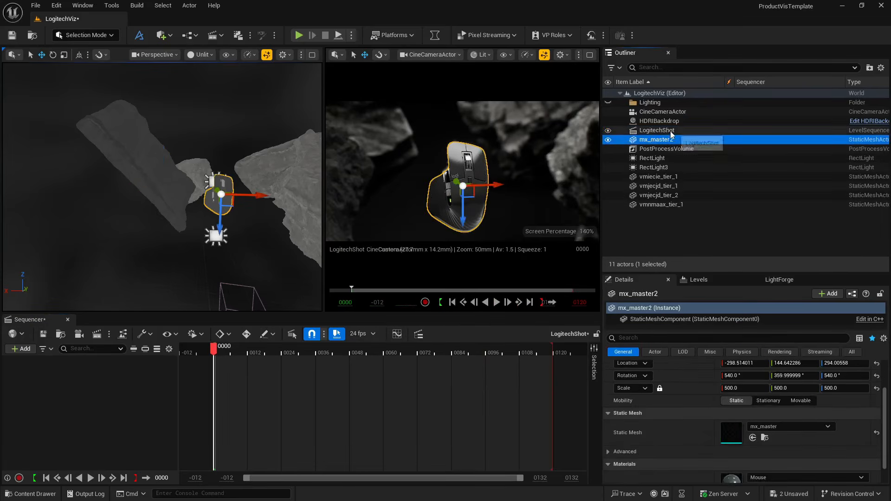
- Add the CineCameraActor to the LogitechShot sequence as a track
click(701, 131)
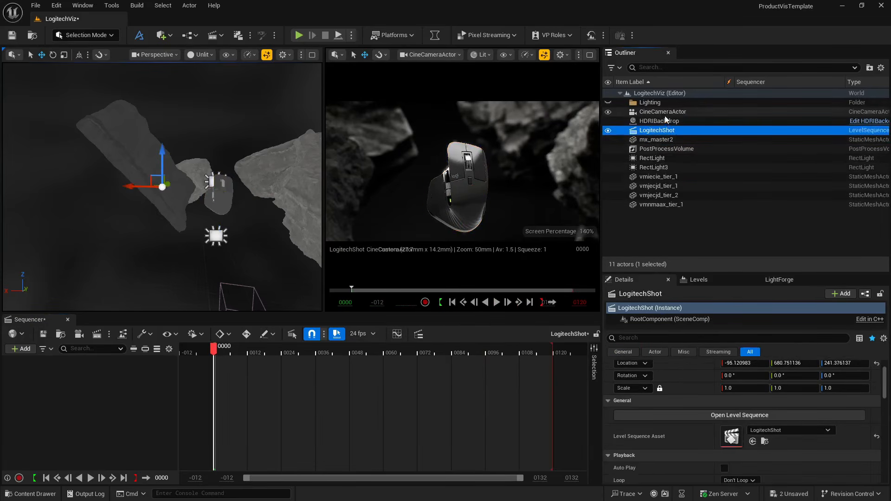
click(684, 113)
drag(684, 114, 127, 381)
drag(32, 397, 49, 400)
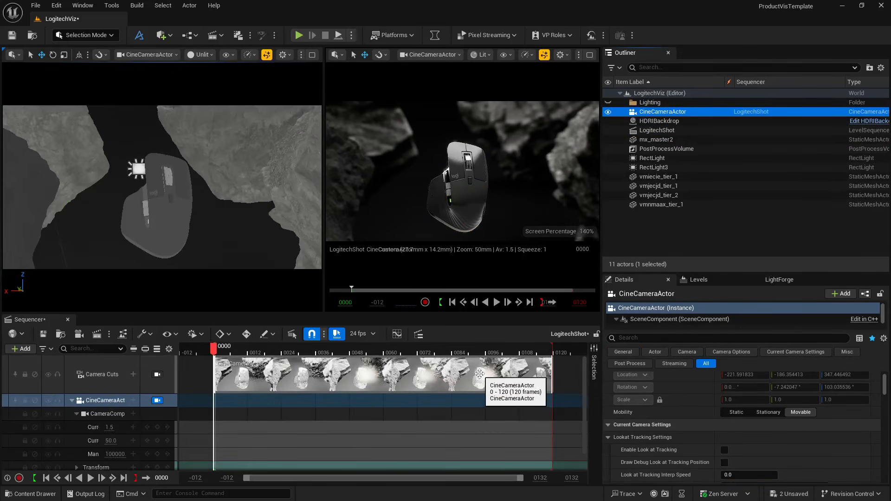
scroll(58, 441, down, 1)
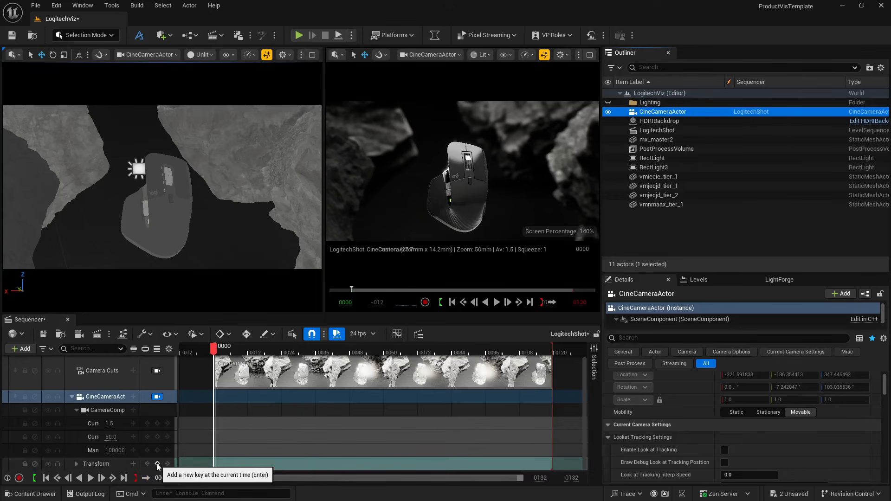
click(157, 464)
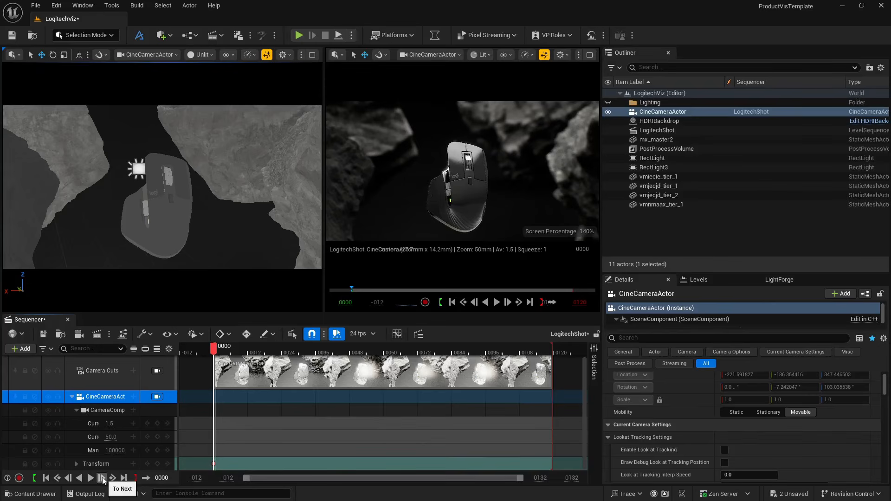
key(ctrl+z)
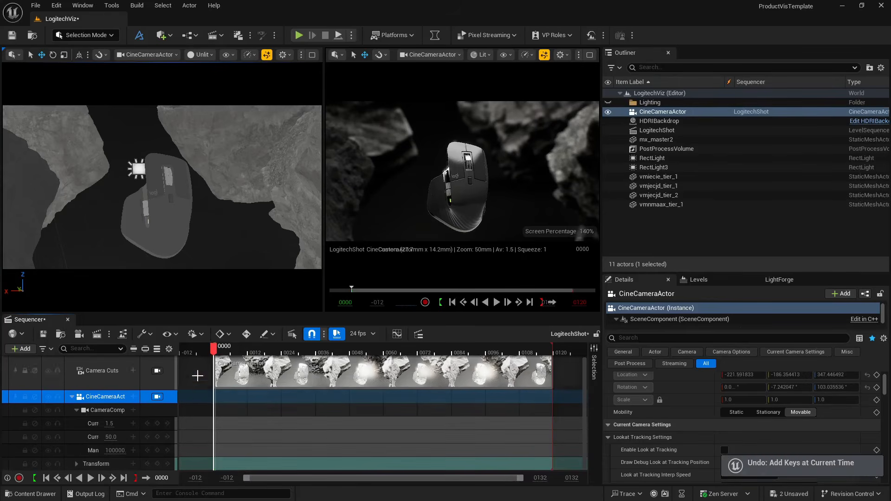
- Keyframe the CineCameraActor's transform at frame 119 and return to frame 0
click(123, 478)
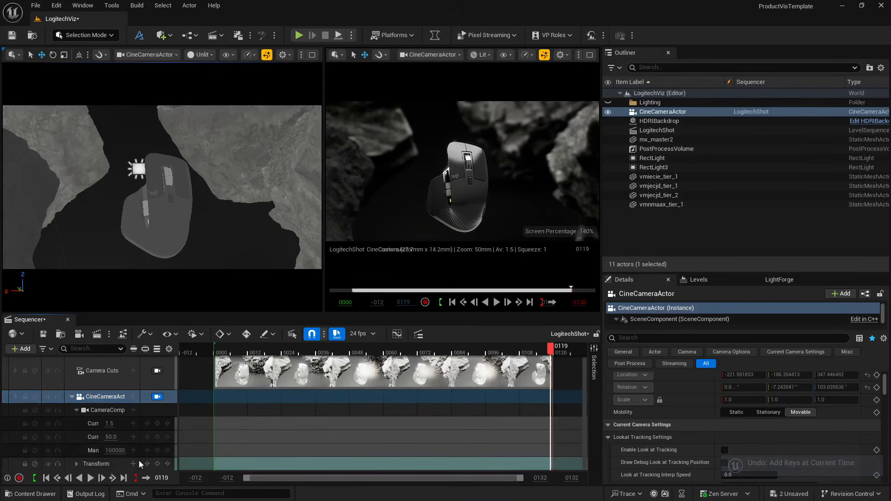
click(158, 464)
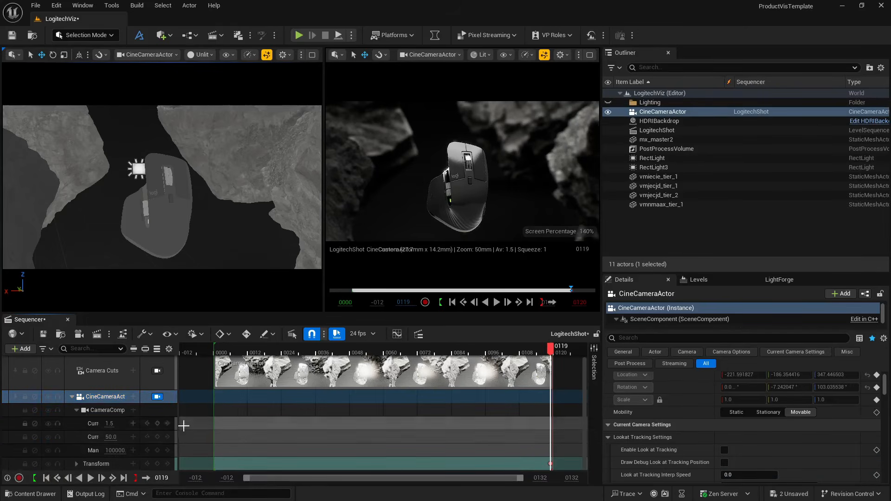
click(69, 478)
click(46, 478)
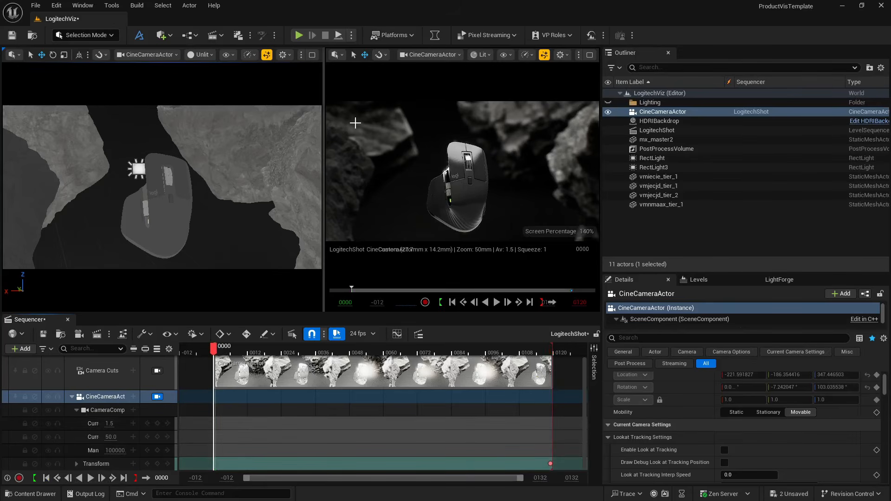
- Maximize the camera viewport and unlock the CineCameraActor's movement
click(590, 55)
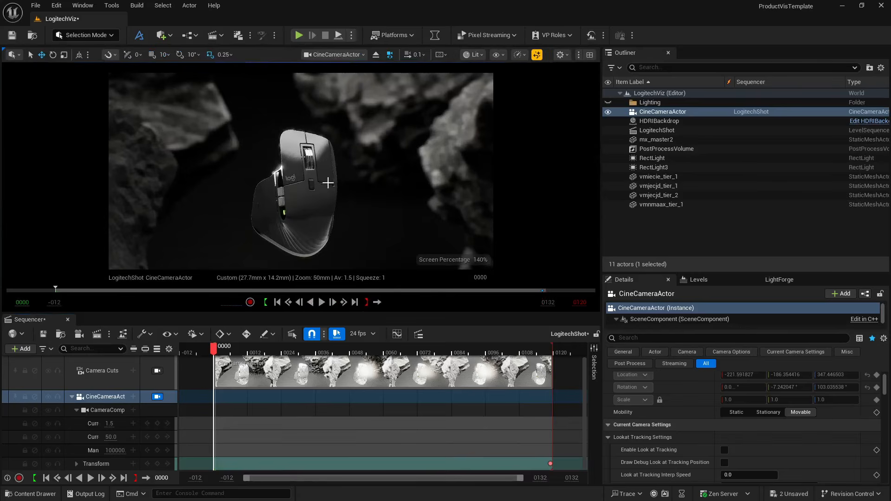
right_click(693, 112)
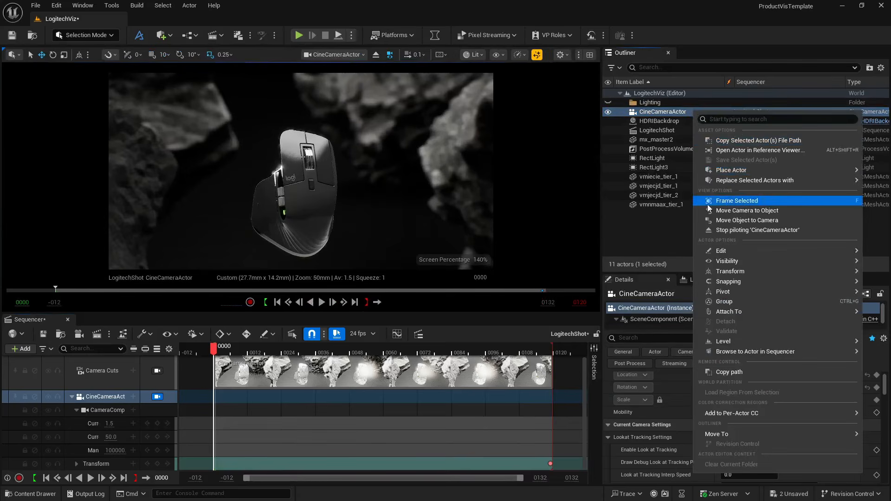
mouse_move(742, 271)
click(651, 321)
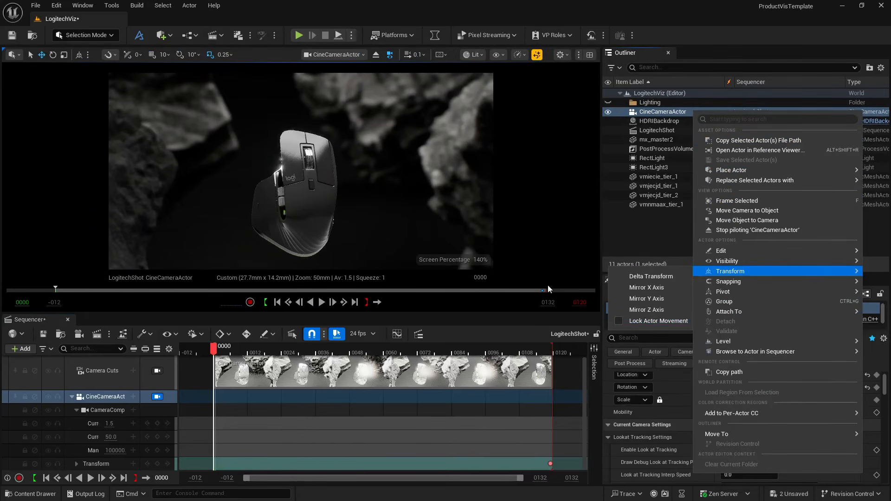
- Move the camera to about -169.5, -172.4, 322.7 with about 112.2° yaw, key its transform at frame 0, and play the move
right_drag(380, 208, 404, 202)
key(a)
key(q)
key(q)
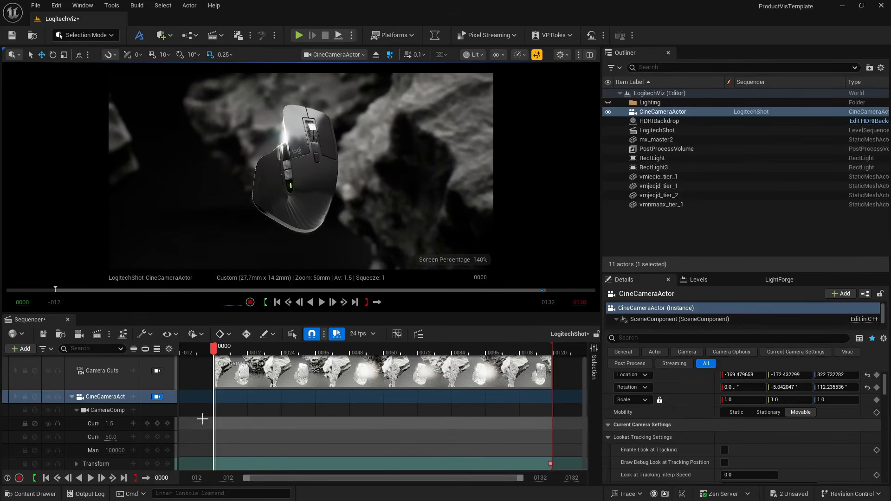
click(158, 464)
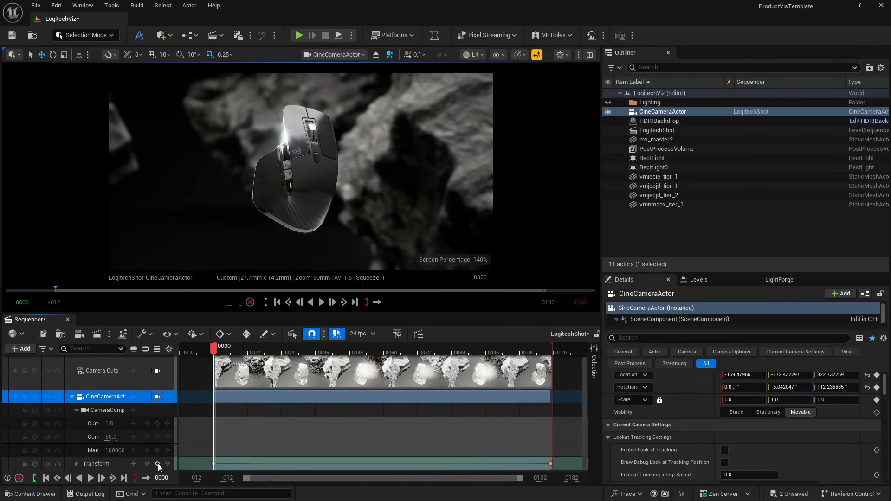
click(91, 478)
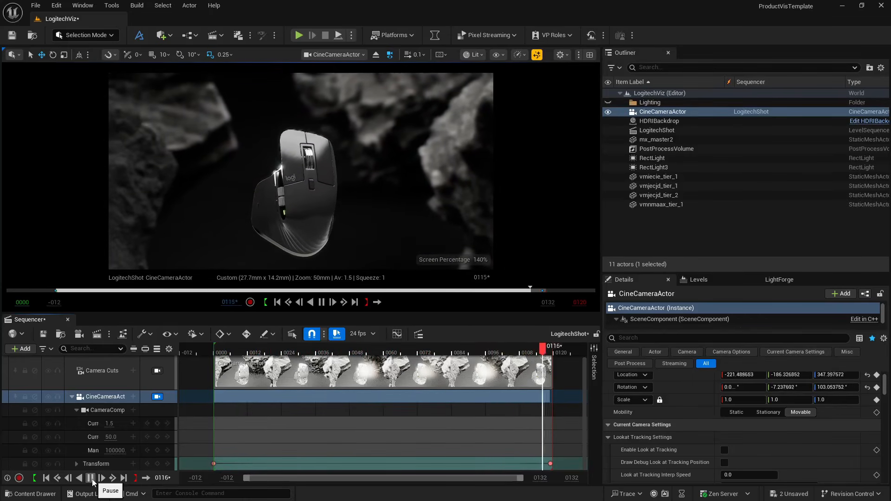
- Move the camera's end transform key to frame 69 and set both transform keys to Linear interpolation
click(551, 464)
drag(551, 464, 217, 477)
right_click(214, 464)
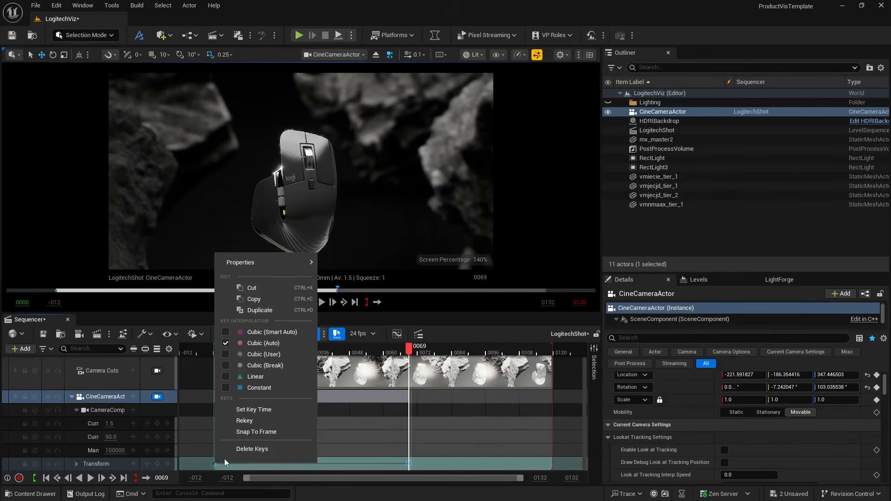
click(230, 377)
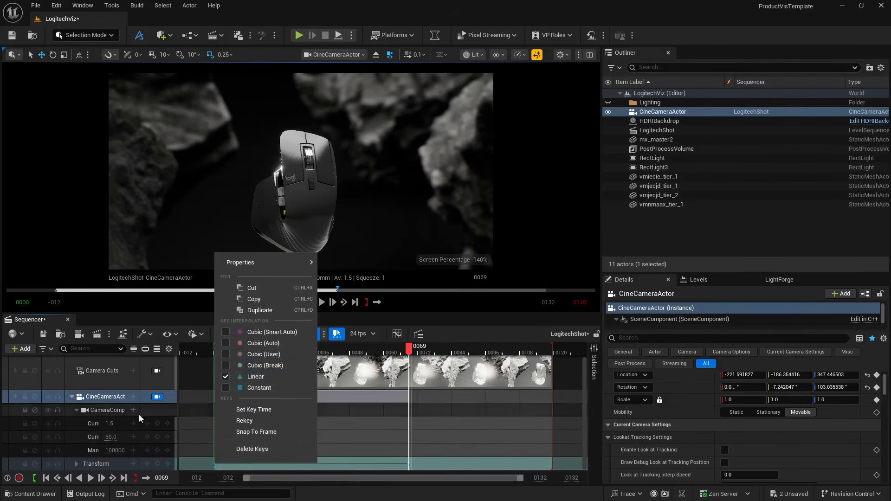
- Play the camera animation from the start several times to check the movement's pace and its start and end framing
click(46, 478)
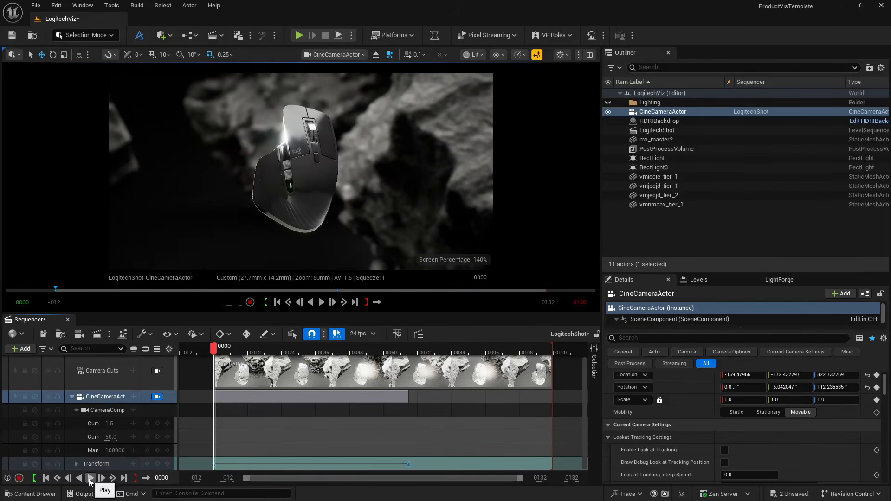
click(90, 478)
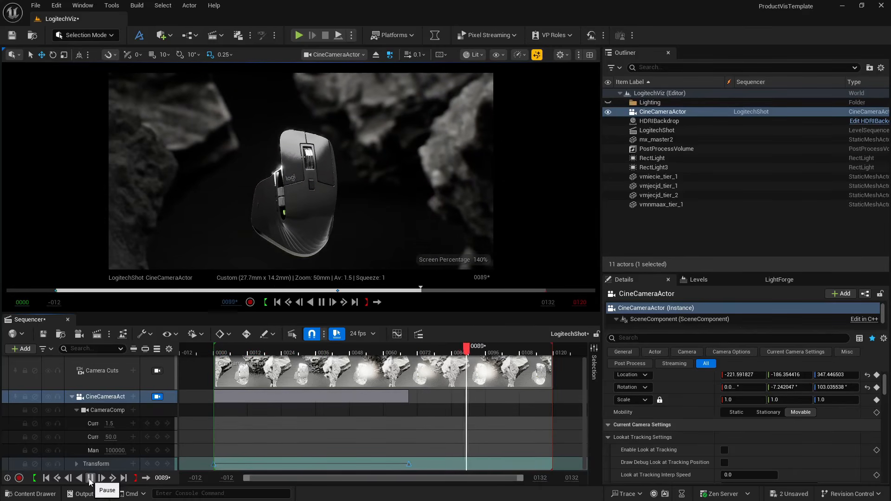
click(46, 478)
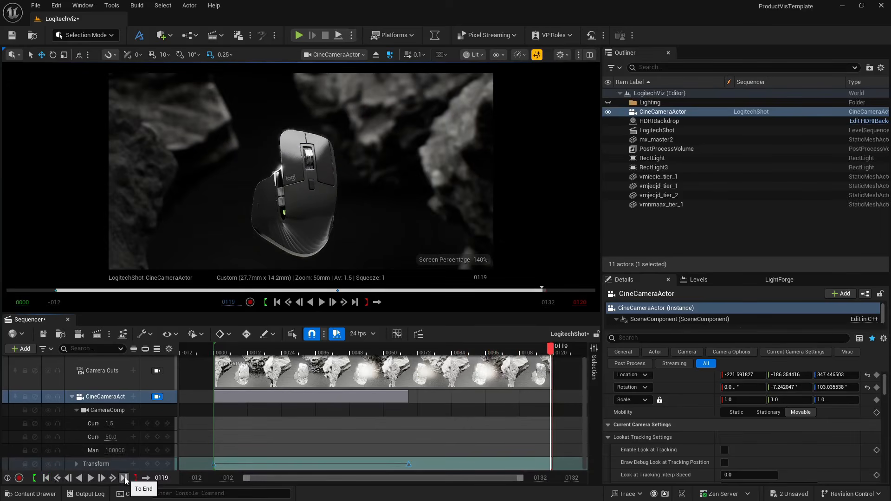
click(112, 478)
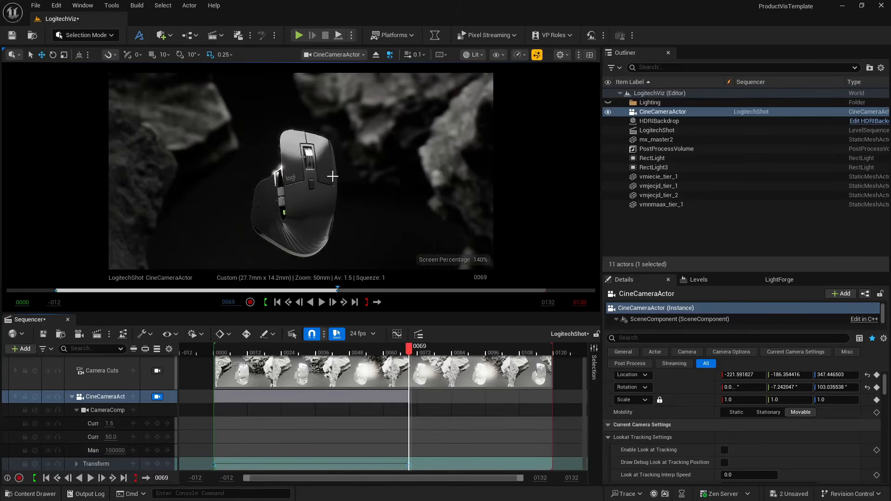
right_drag(332, 177, 332, 173)
key(q)
key(q)
click(46, 478)
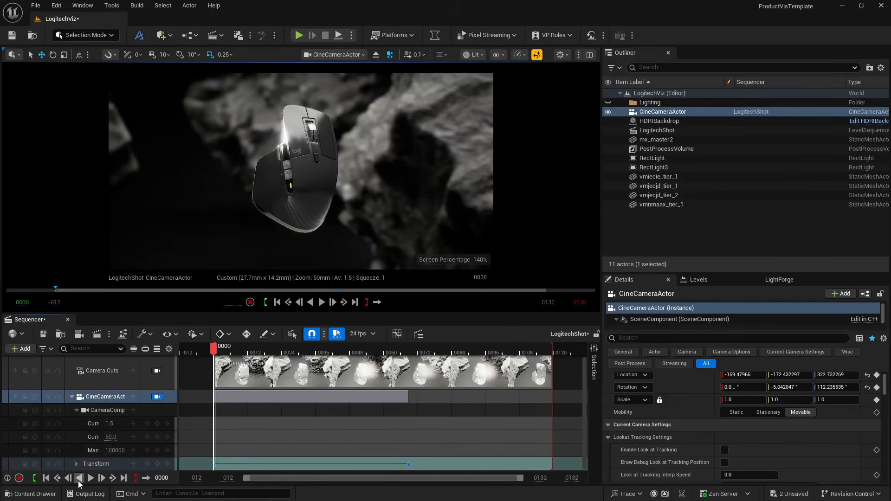
click(91, 480)
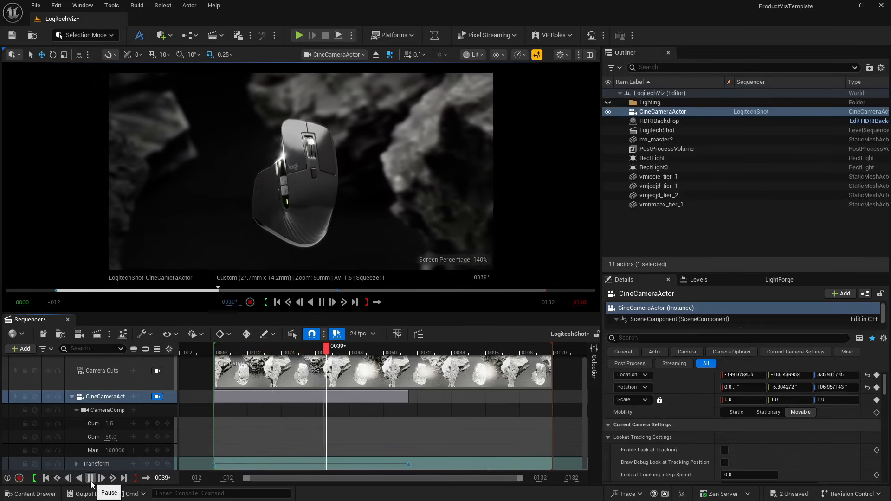
click(47, 479)
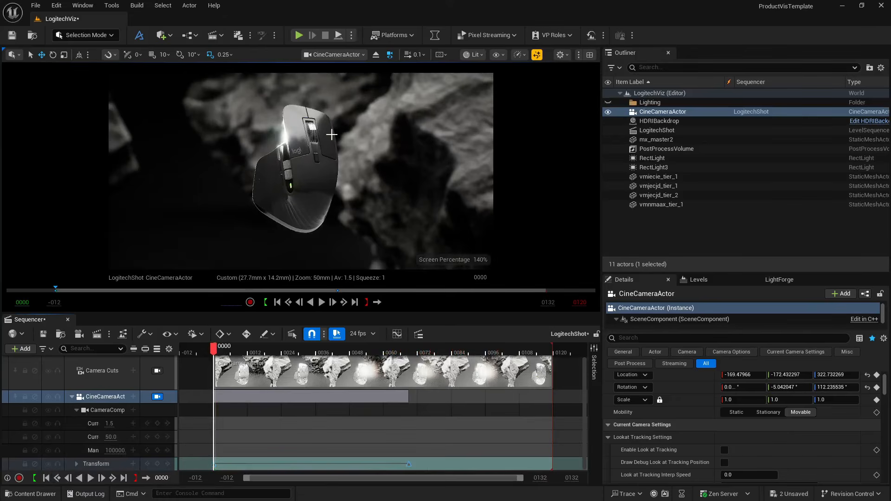
click(91, 479)
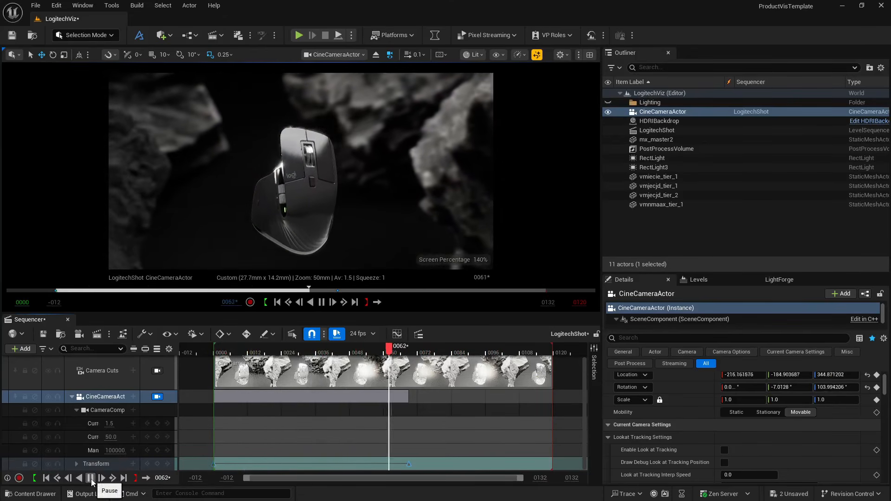
click(91, 478)
click(56, 479)
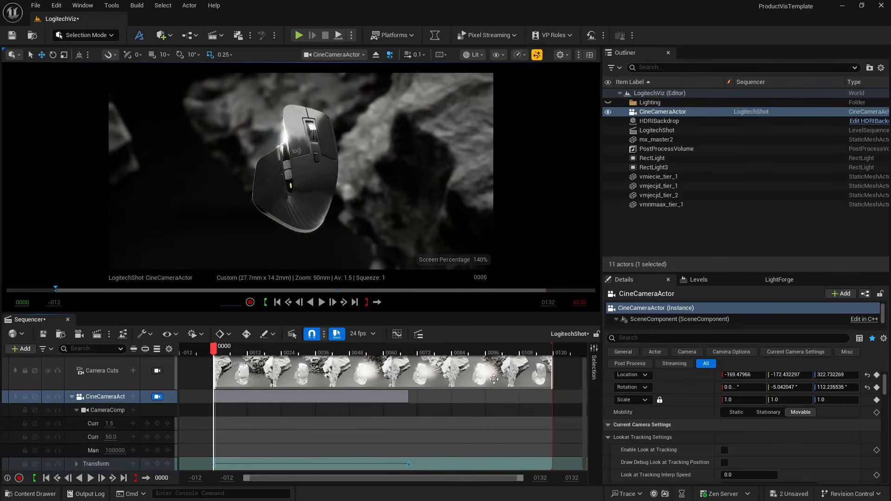
- Shorten the playback range and the camera cut clip to end at frame 69, save the sequence, and check both end frames
drag(555, 346, 412, 358)
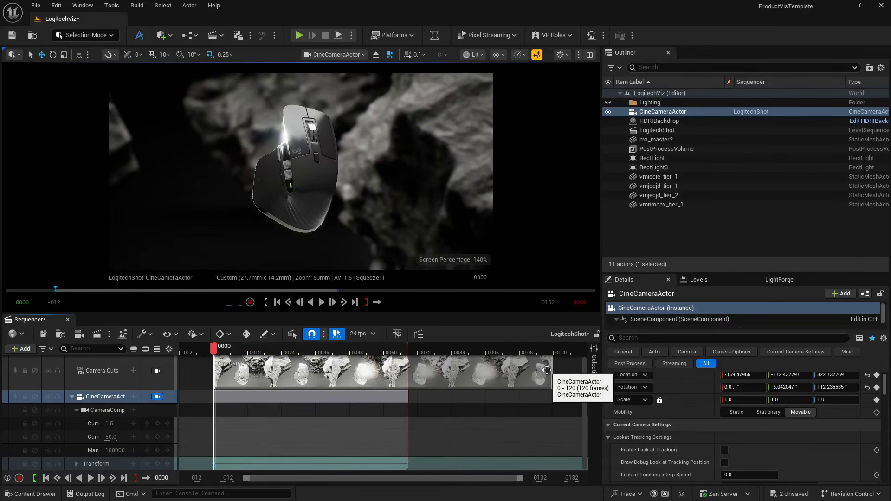
drag(552, 371, 408, 374)
key(ctrl+s)
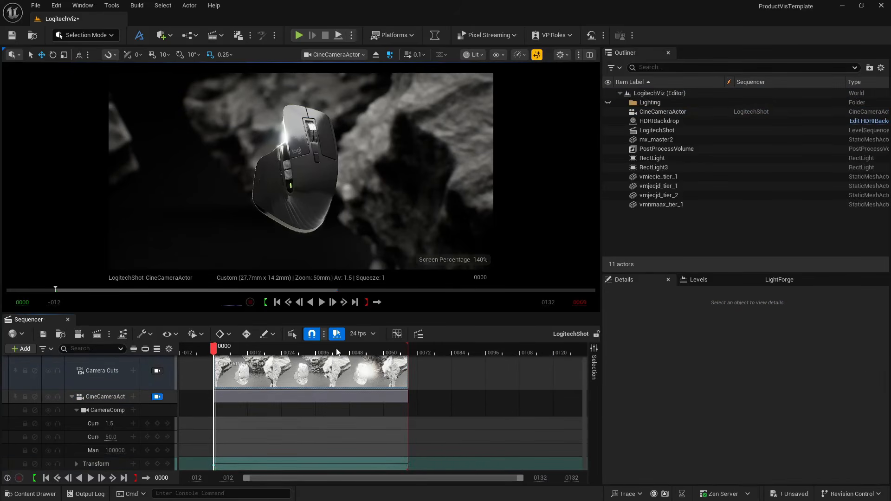
click(113, 478)
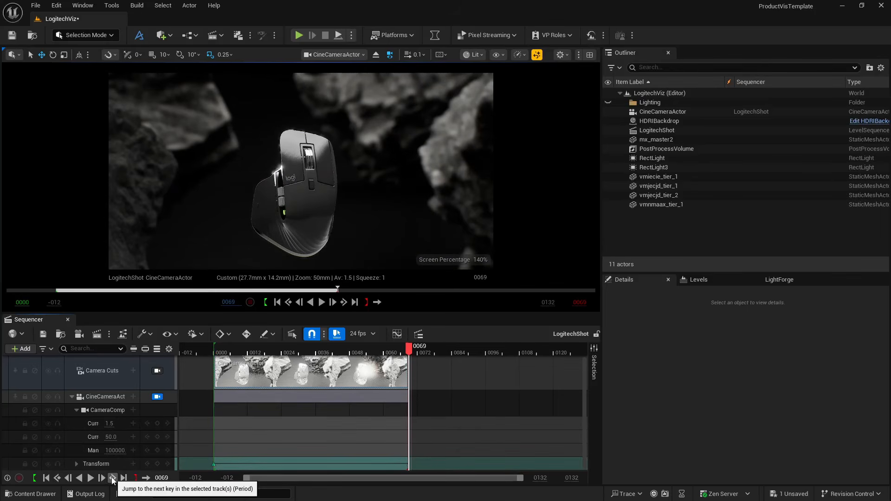
click(57, 478)
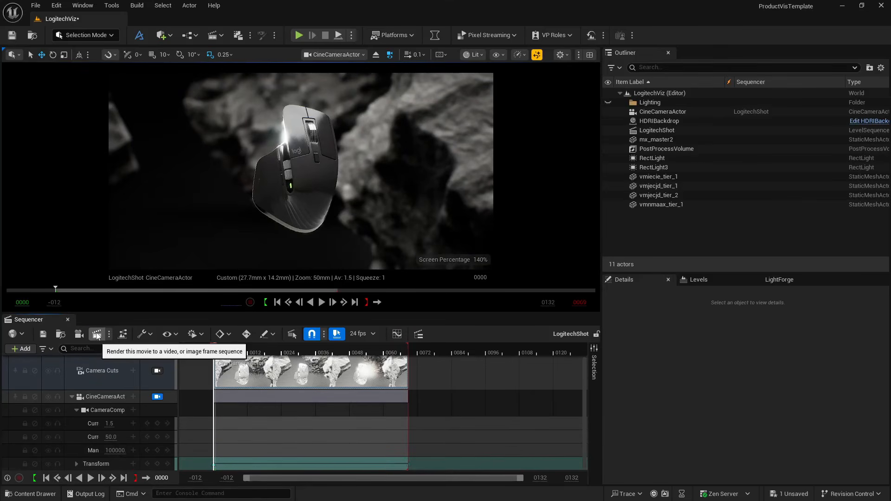
- Open the LogitechShot job's settings in Movie Render Queue and replace the .jpg export with a .png Sequence [8bit]
click(122, 334)
click(267, 199)
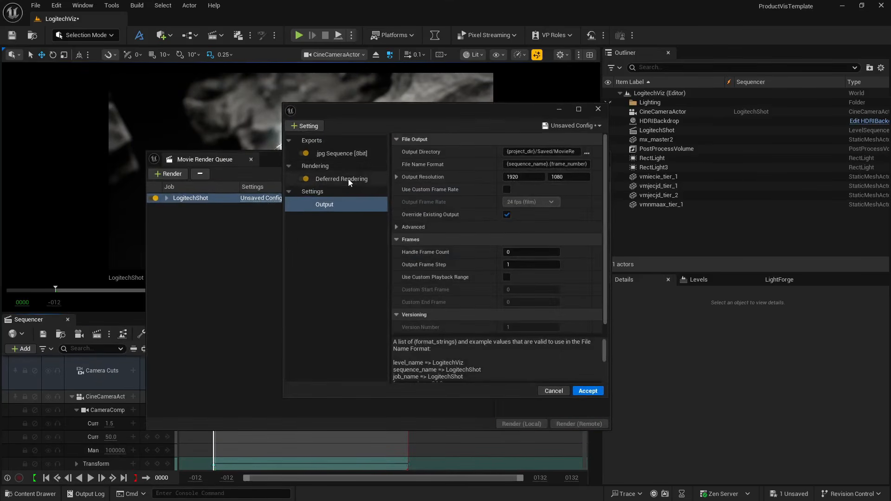
click(347, 154)
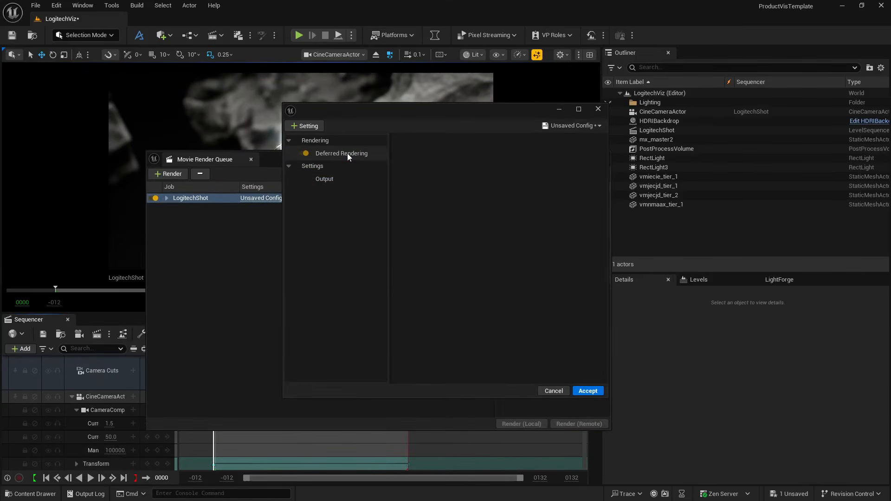
click(315, 127)
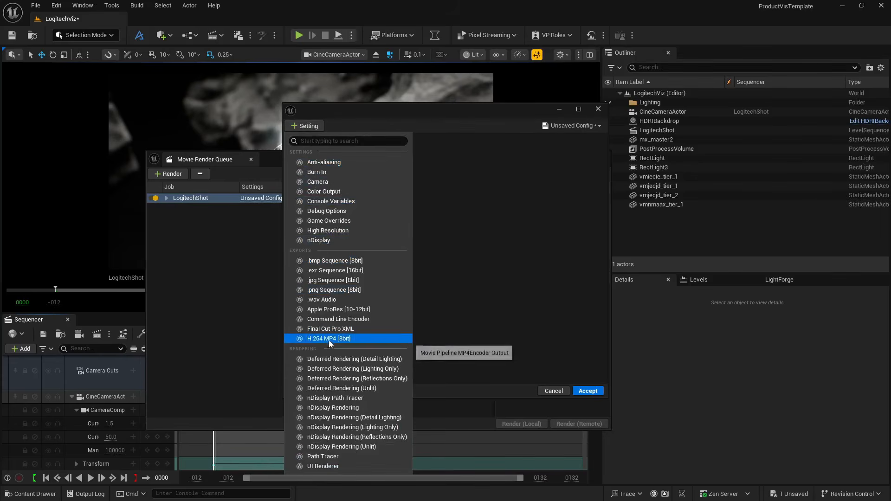
click(341, 289)
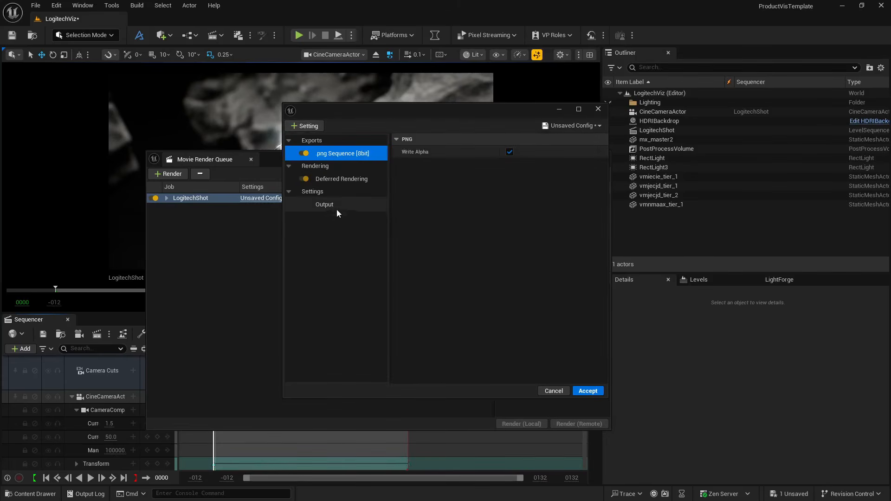
- Add an Anti-aliasing setting with 4 spatial samples and 32 temporal samples, and enable Override Anti Aliasing
click(314, 126)
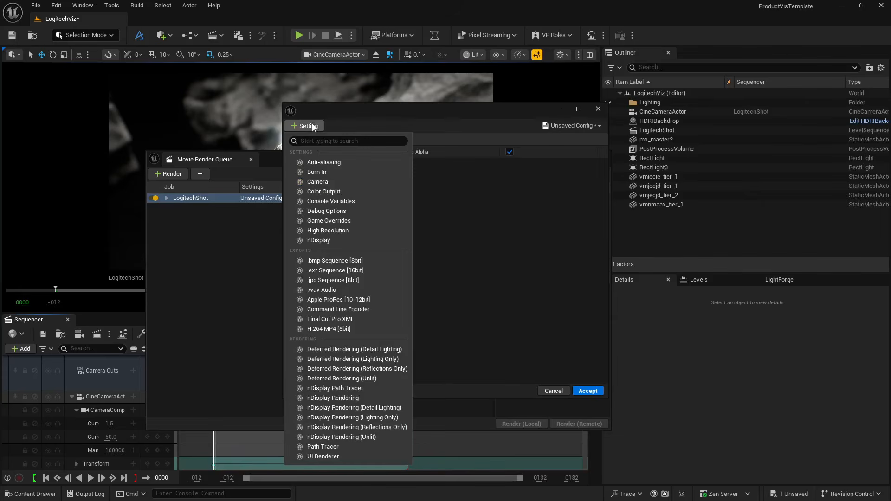
click(320, 173)
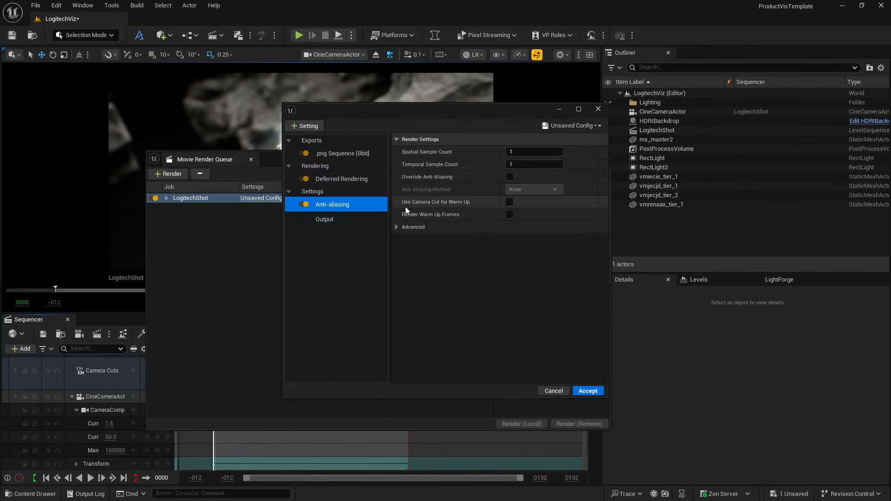
click(522, 151)
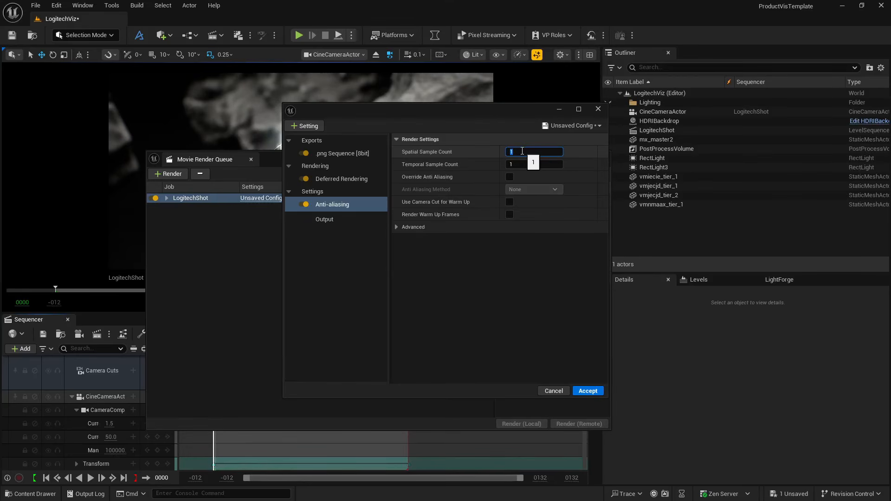
key(Tab)
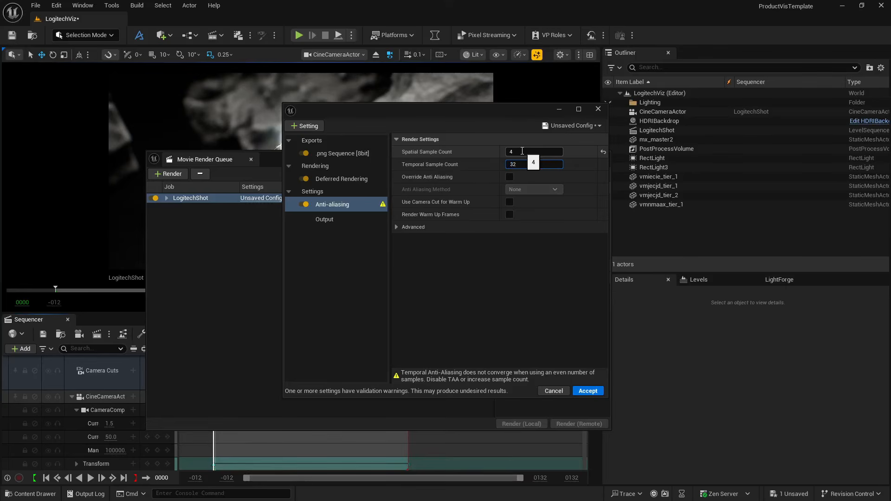
key(Return)
click(509, 177)
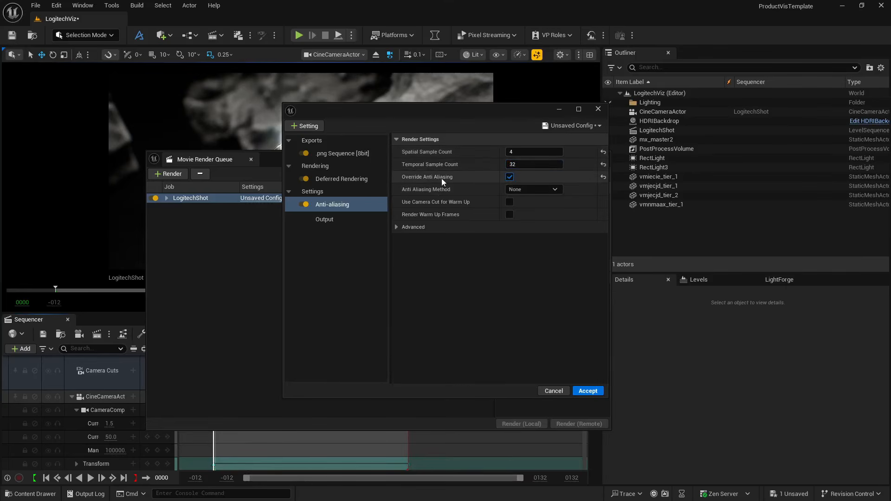
- Set the Temporal Sample Count to 16
click(529, 165)
text(16)
key(Return)
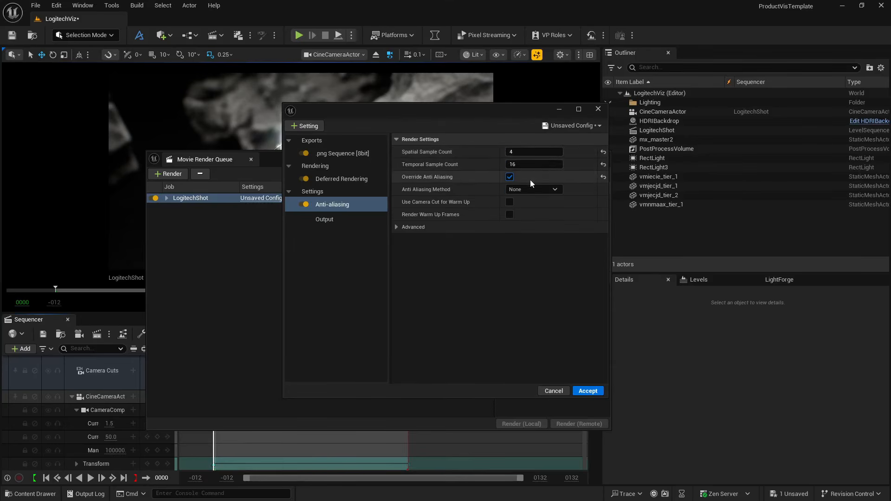
- Set the advanced Engine Warm Up Count to 50 and keep the Anti Aliasing Method at None
click(396, 227)
click(521, 255)
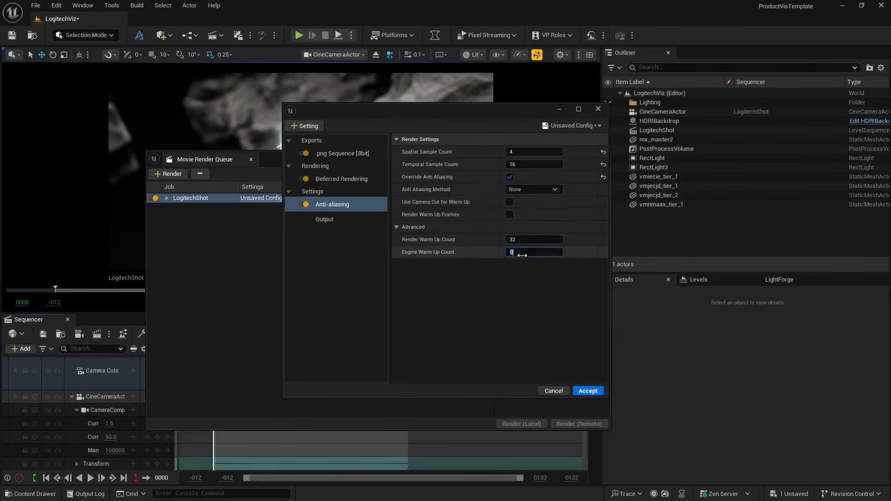
text(50)
key(Return)
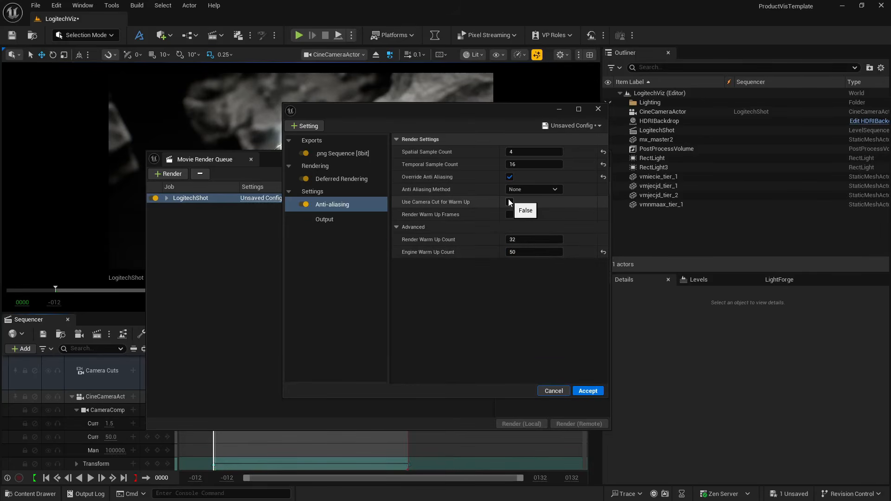
click(529, 190)
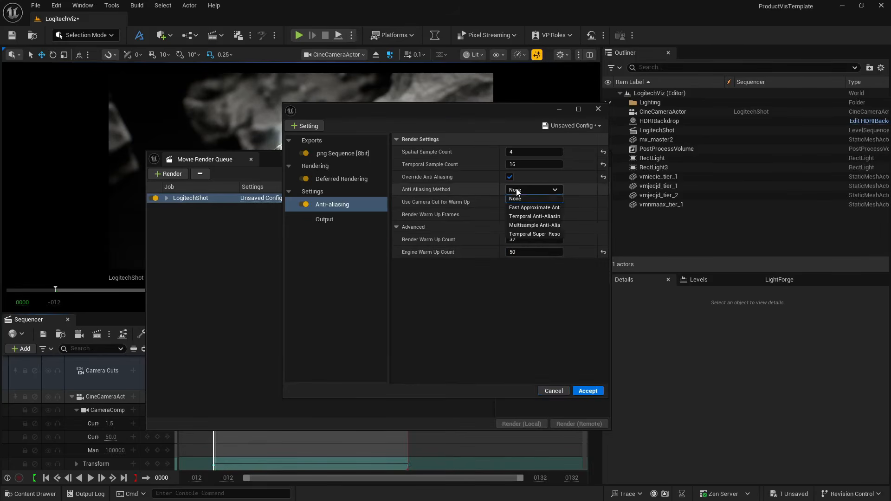
click(545, 192)
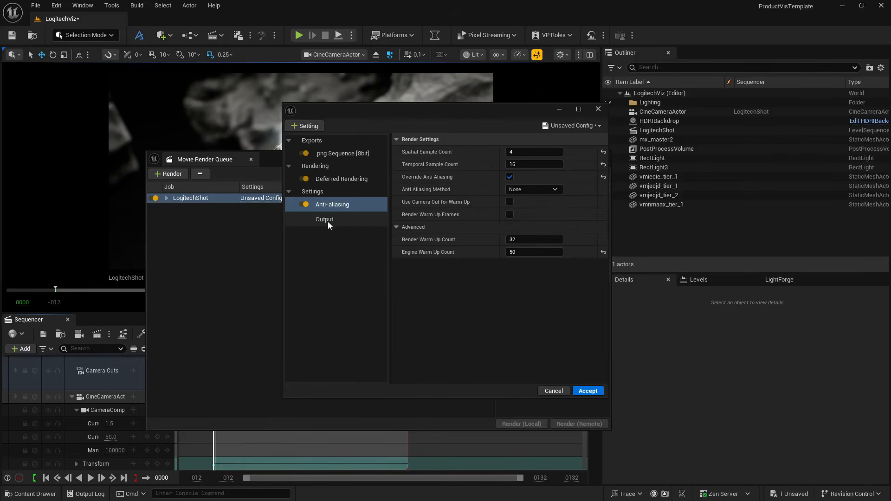
- Add a Console Variables setting to the render job with the variable r.ScreenPercentage set to 150
click(308, 128)
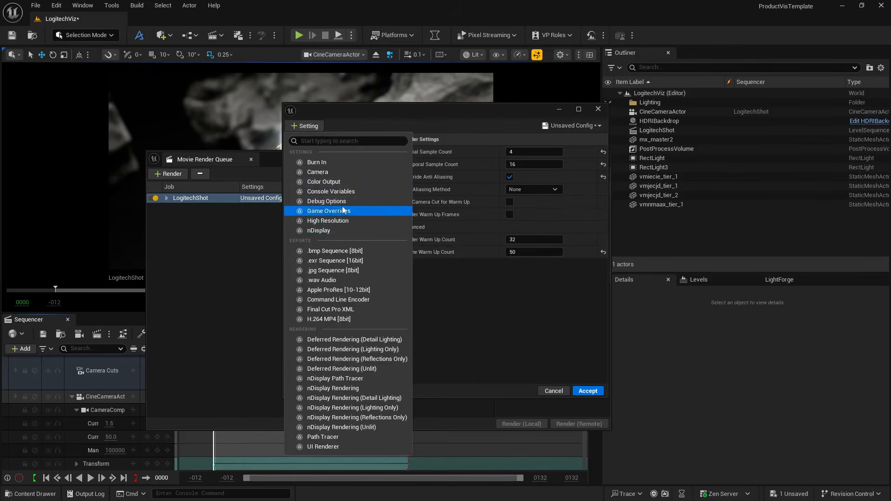
click(343, 191)
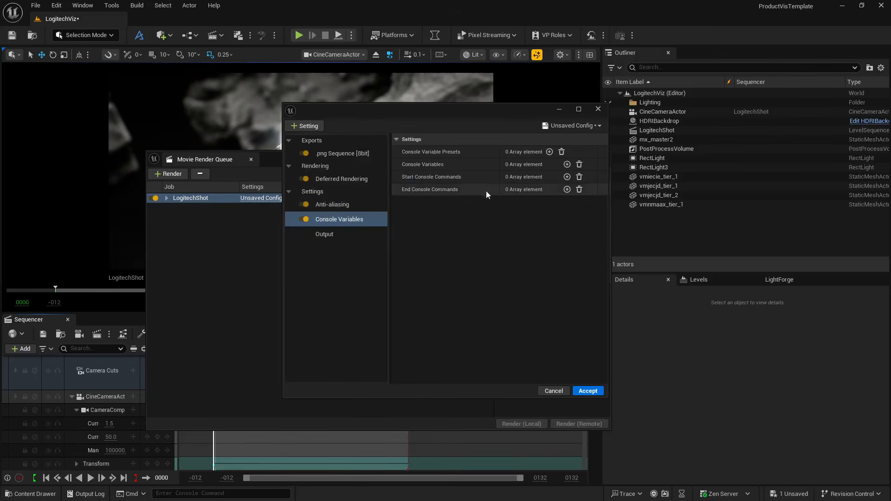
click(567, 164)
click(457, 177)
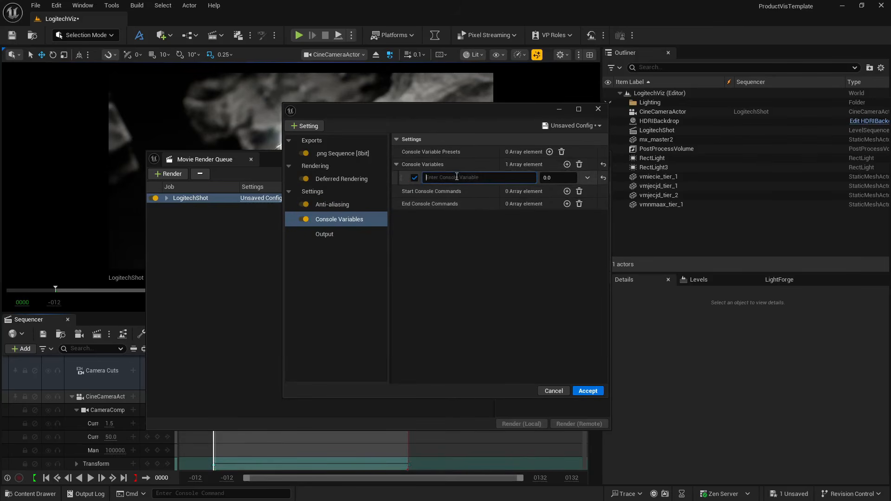
text(r.scr)
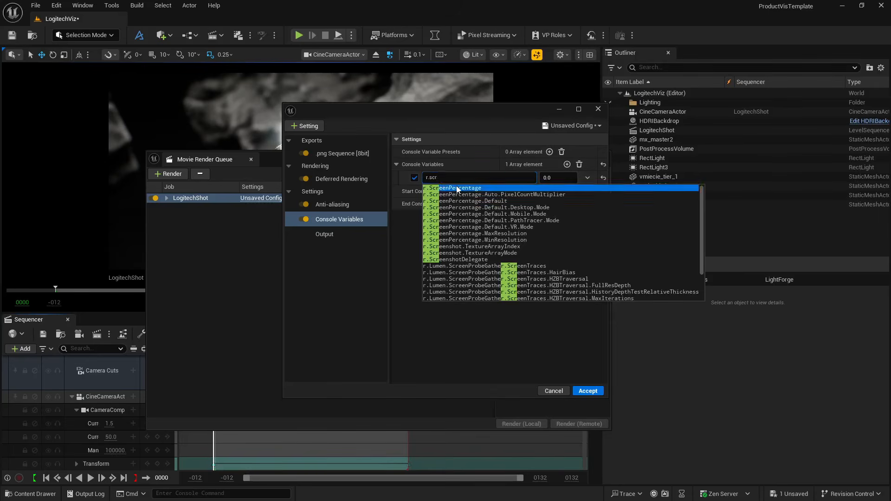
click(455, 188)
click(550, 178)
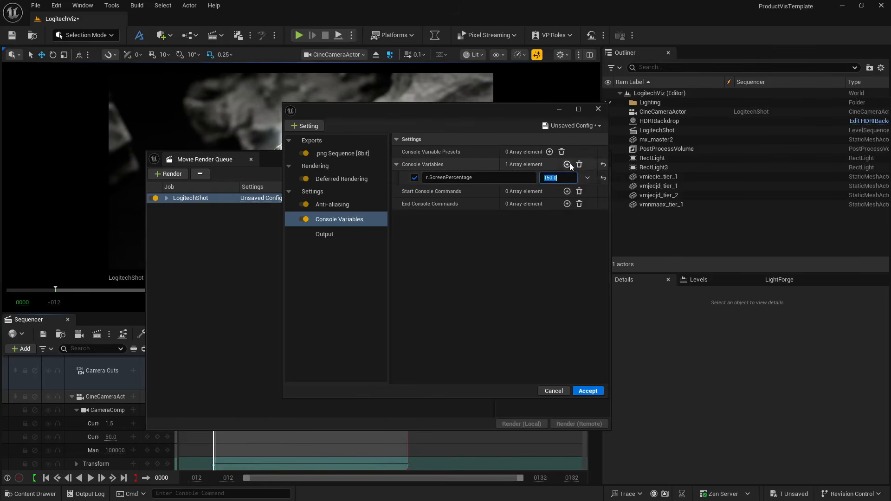
- Add the console variable r.DepthOfFieldQuality with a value of 5
click(566, 164)
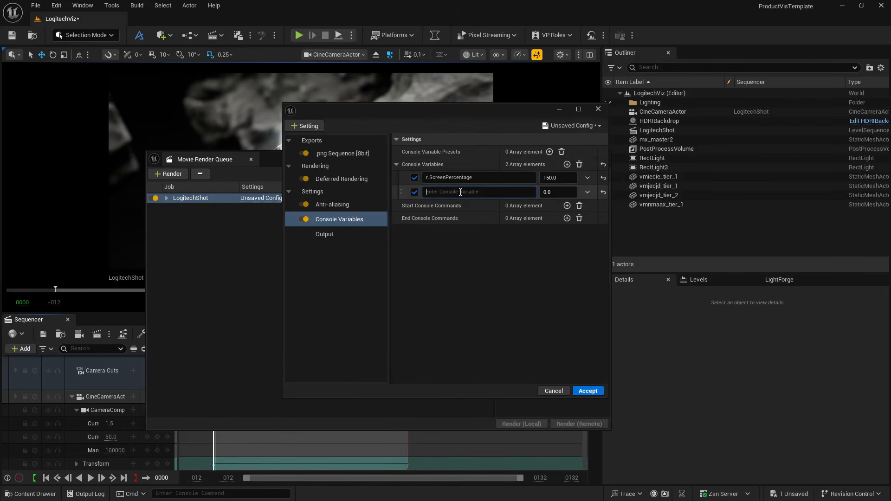
text(r.depth)
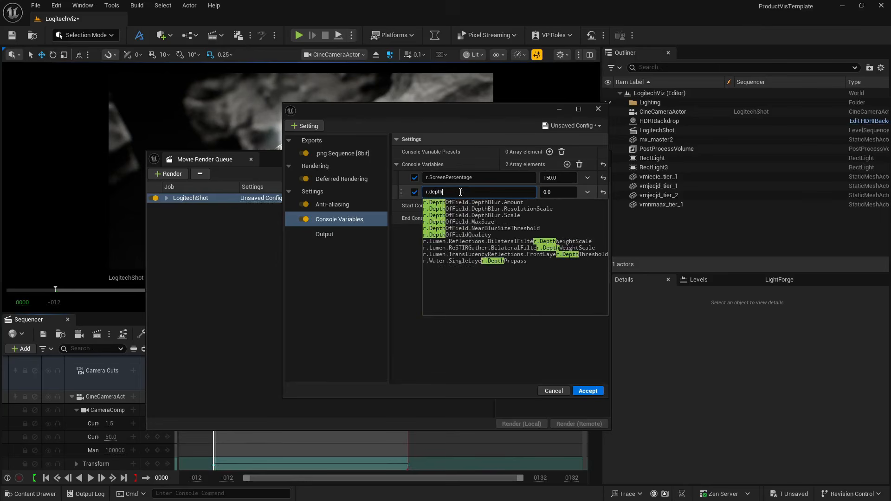
click(466, 234)
click(552, 193)
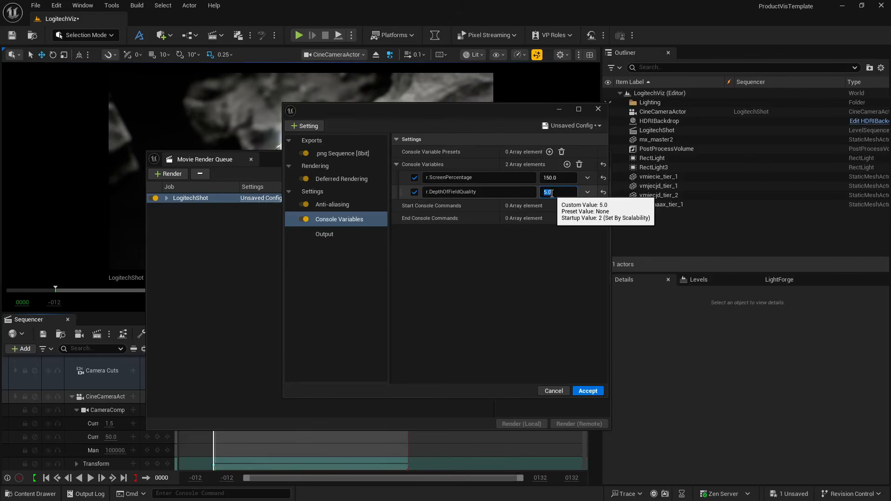
- Add the console variable r.MotionBlurQuality with a value of 4
click(567, 165)
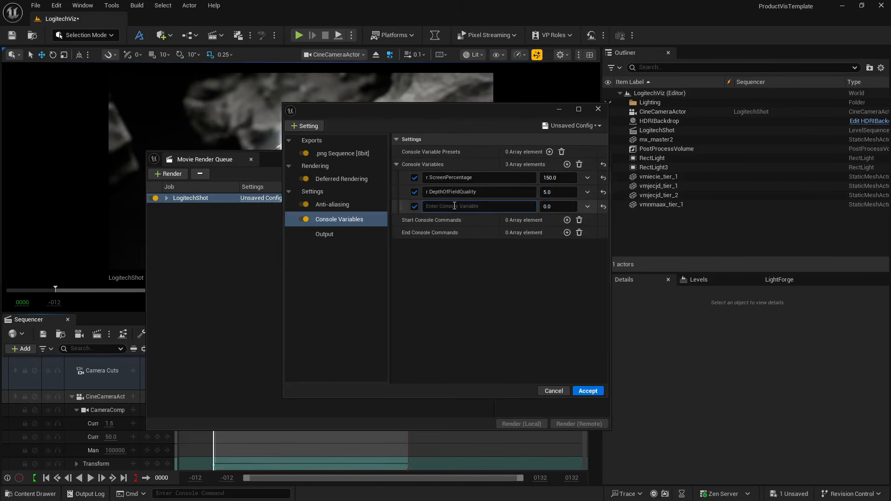
text(r.motio)
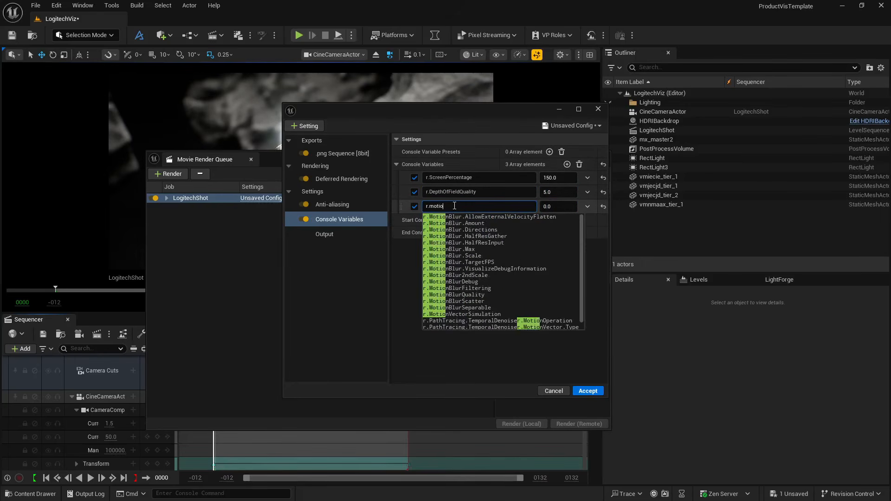
text(n)
click(477, 295)
click(548, 206)
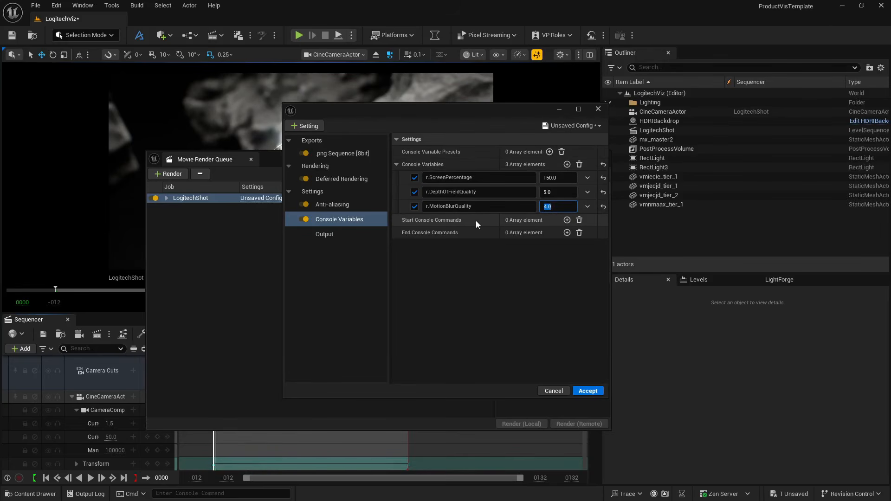
- Add the console variable r.BloomQuality as the fourth entry in the Console Variables list
click(567, 164)
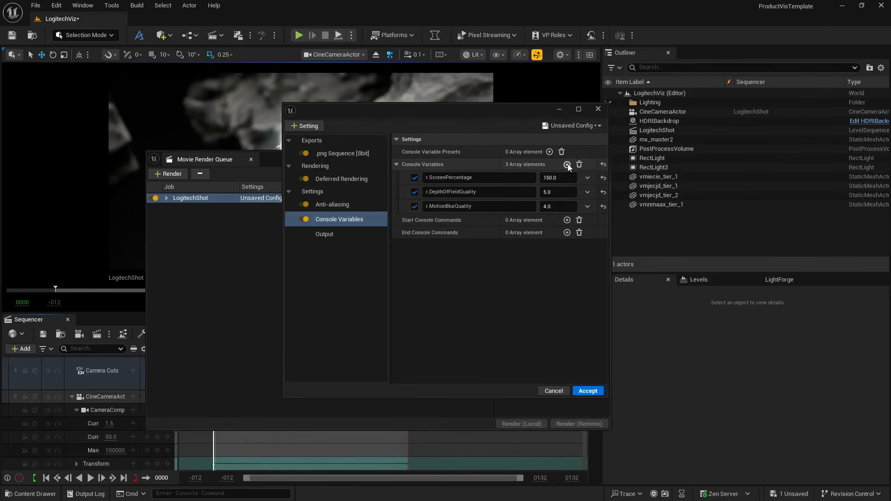
click(475, 220)
text(r.bloom)
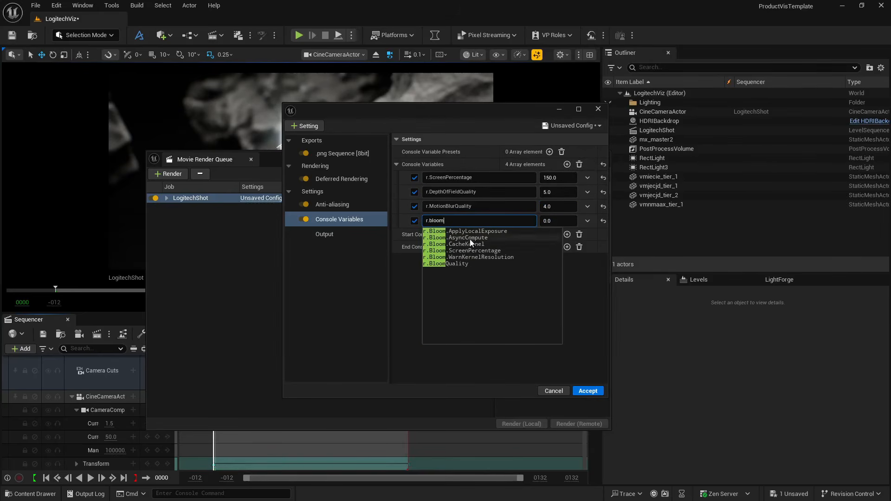
mouse_move(463, 267)
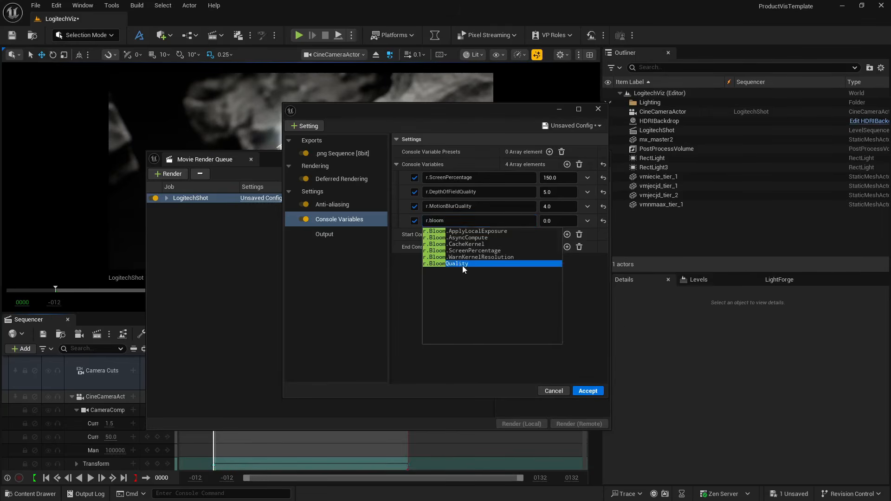
click(463, 266)
click(556, 221)
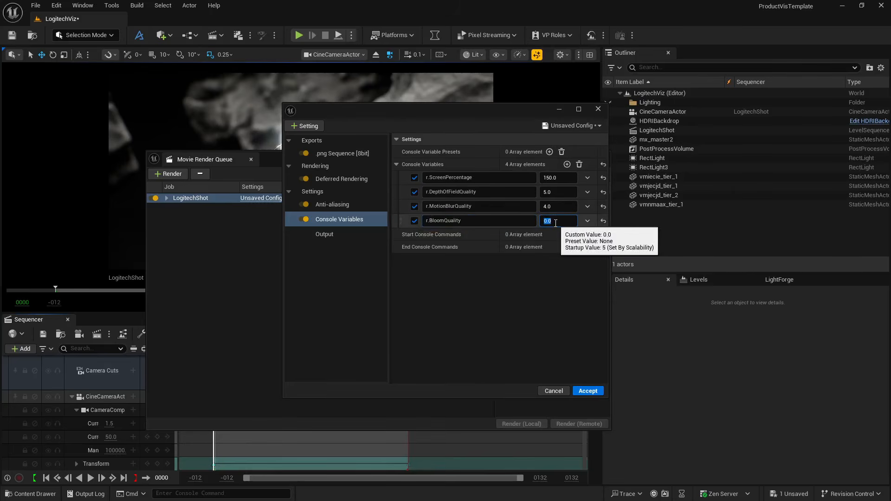
click(427, 291)
- Open the directory chooser for the render's Output Directory and try to bring over the G:\Youtube path from File Explorer
click(336, 235)
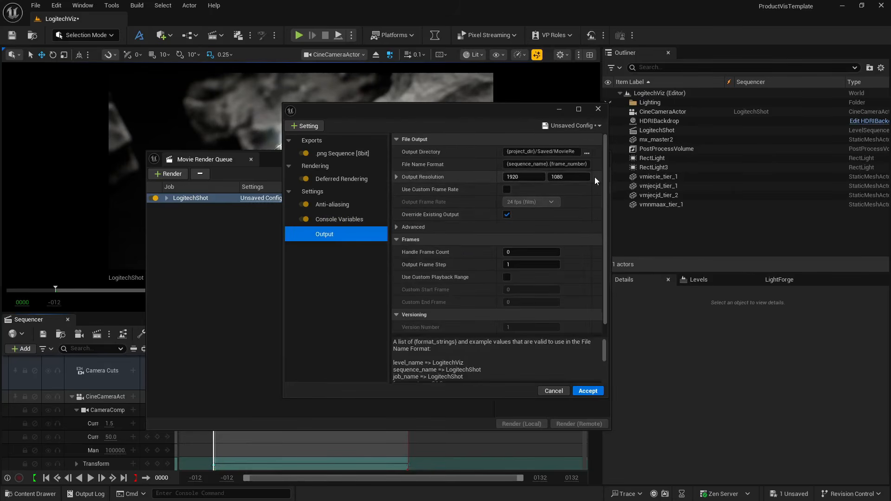
click(586, 153)
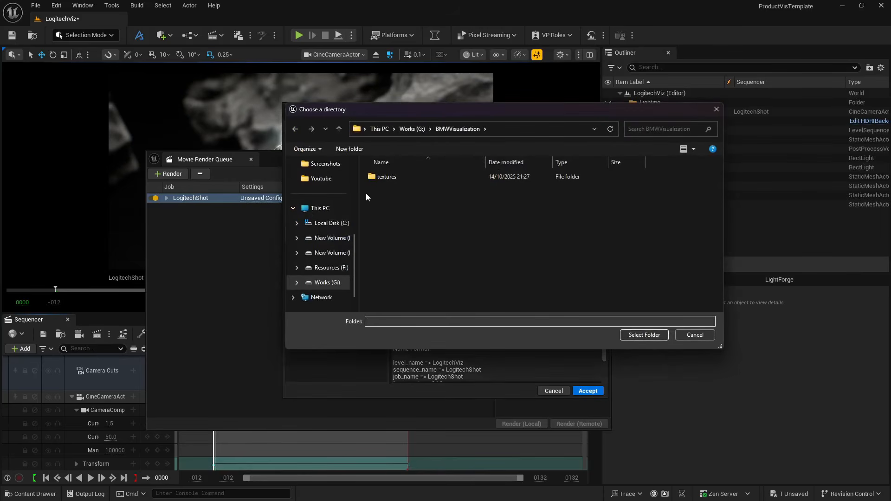
key(alt+Tab)
key(Tab)
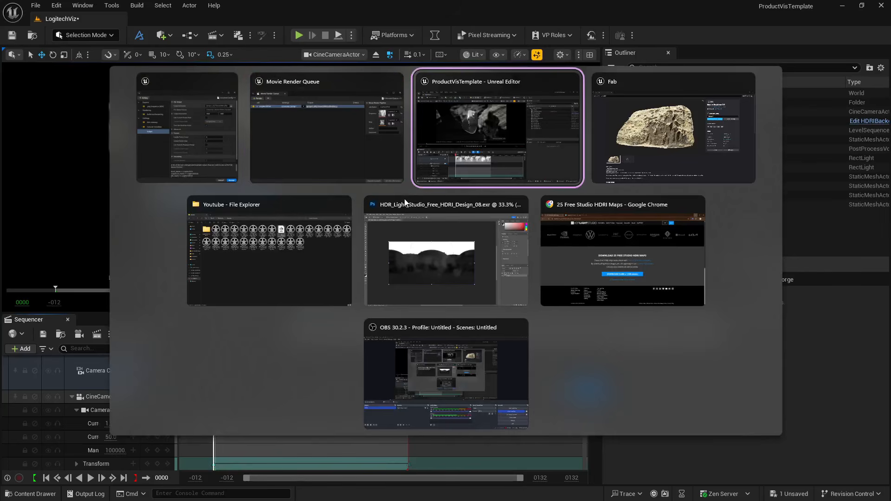
key(Tab)
key(Tab)
click(307, 29)
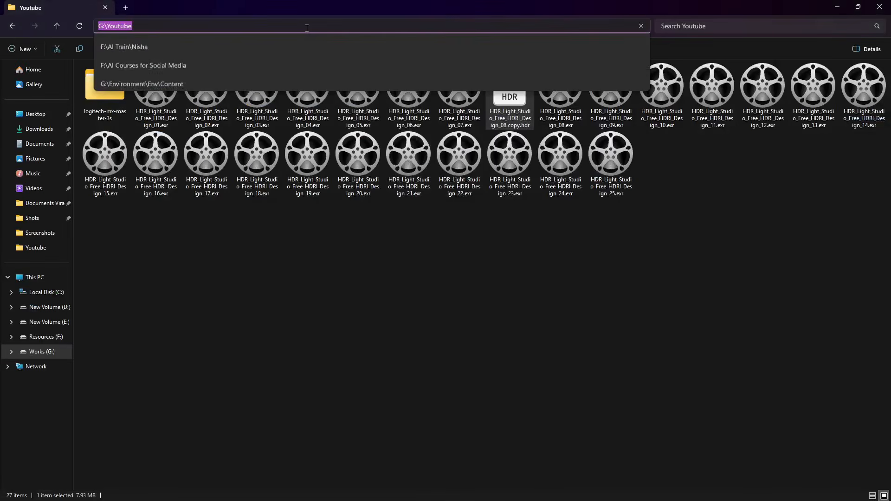
key(alt+Tab)
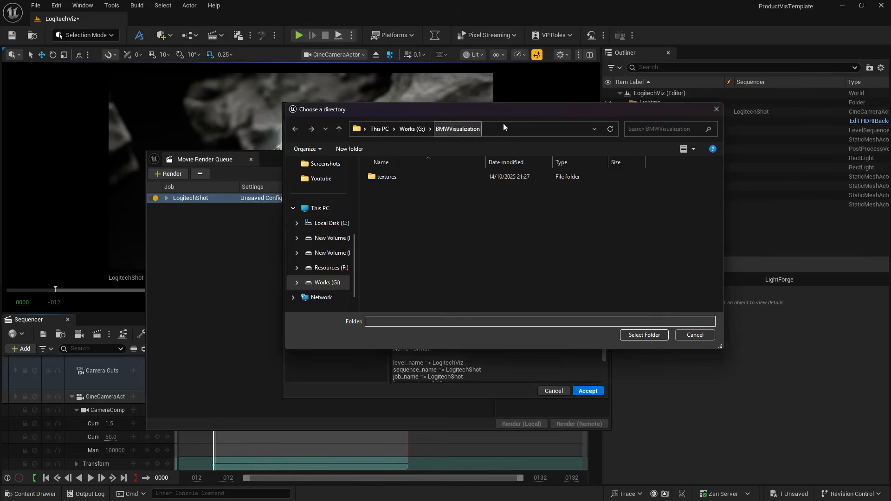
click(503, 124)
click(503, 124)
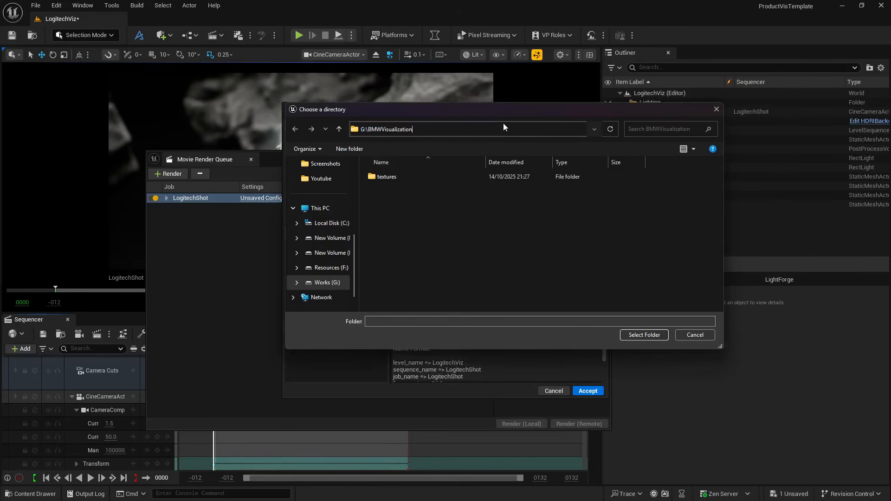
- Copy the G:\Youtube folder path in File Explorer and go to that folder in Unreal's directory chooser
key(alt+Tab)
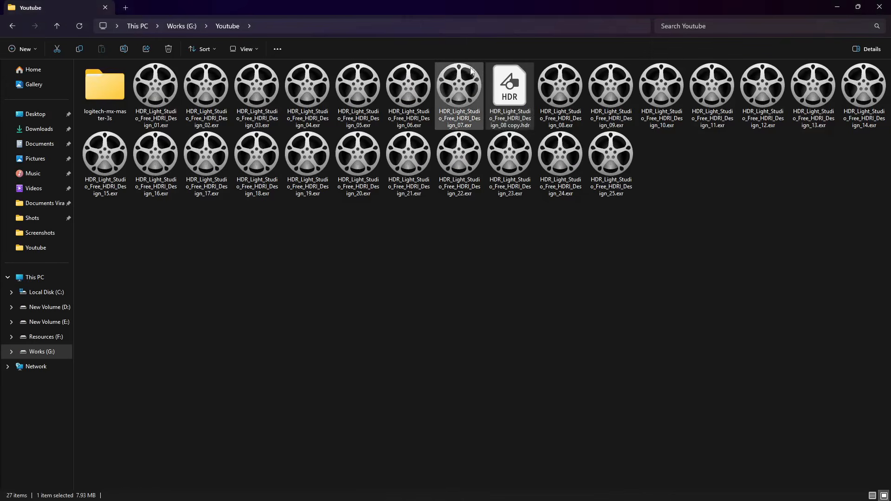
click(476, 27)
key(ctrl+c)
key(alt+Tab)
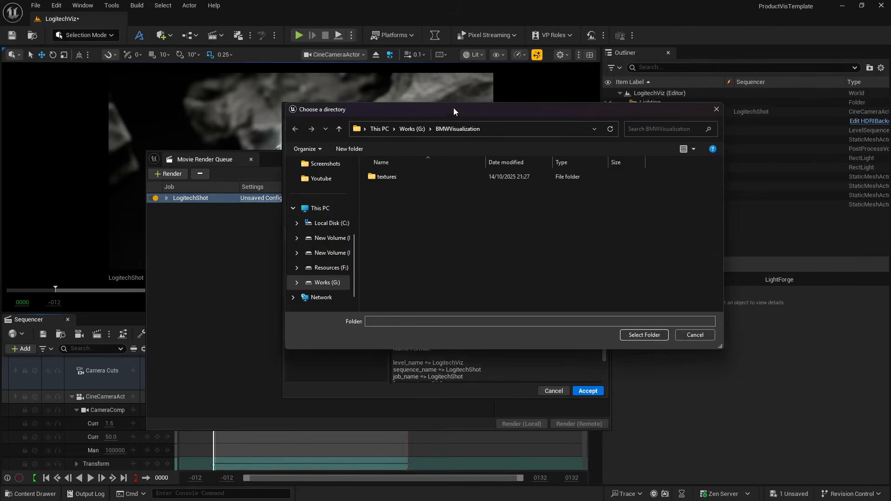
click(505, 130)
key(ctrl+v)
key(Return)
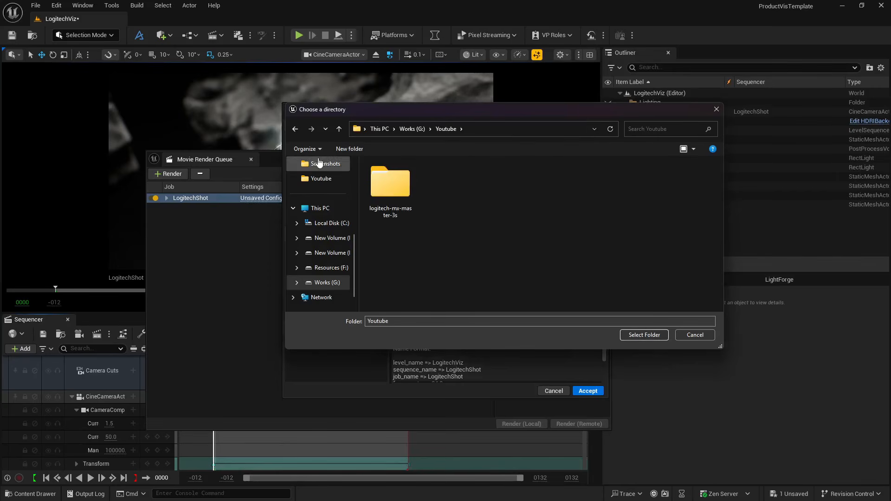
- Create a folder named RenderShot inside G:\Youtube and select it as the Output Directory
text(Render)
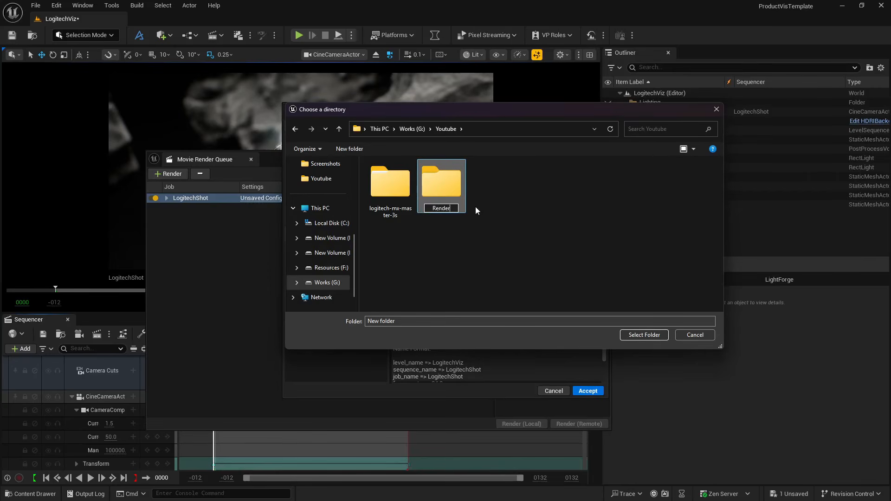
text(Sh)
text(t)
key(Return)
key(Return)
click(645, 334)
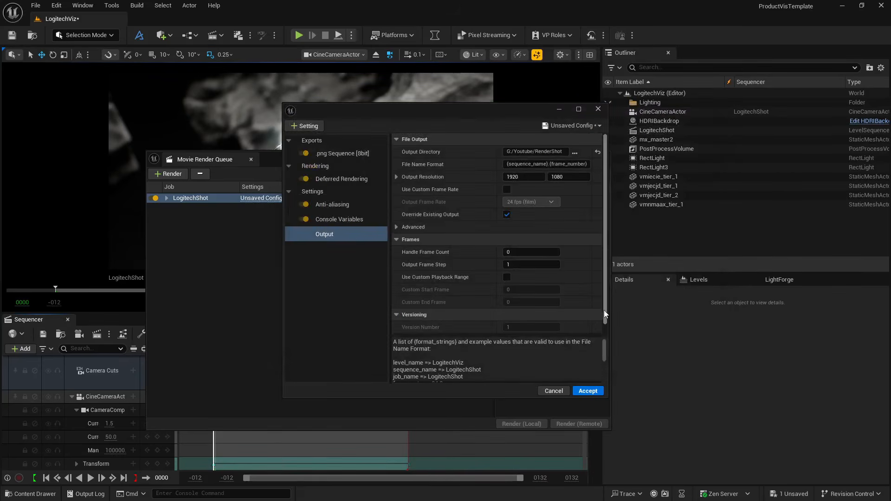
- Enable Use Custom Playback Range with the start frame at 0, and set the Custom End Frame to 69
click(506, 277)
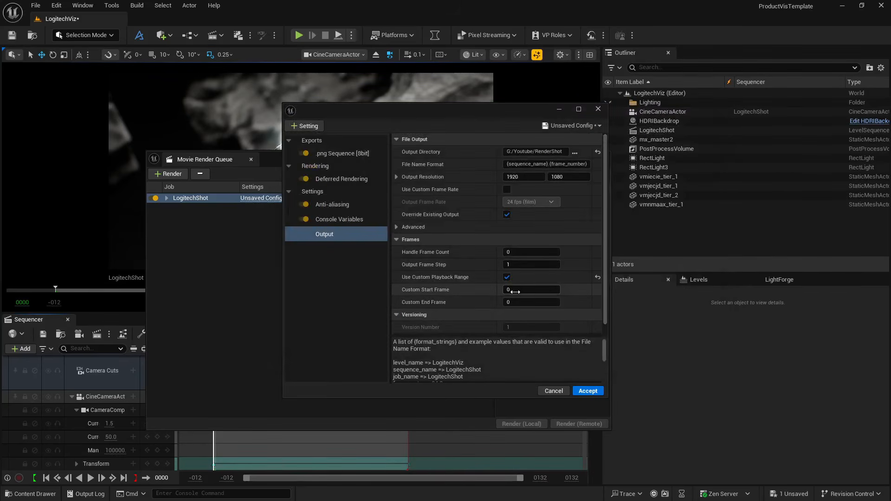
click(517, 302)
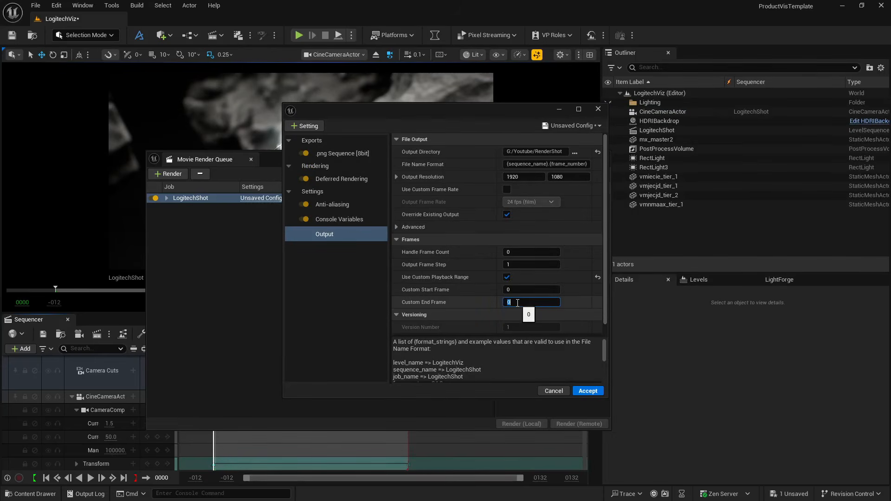
text(69)
key(Return)
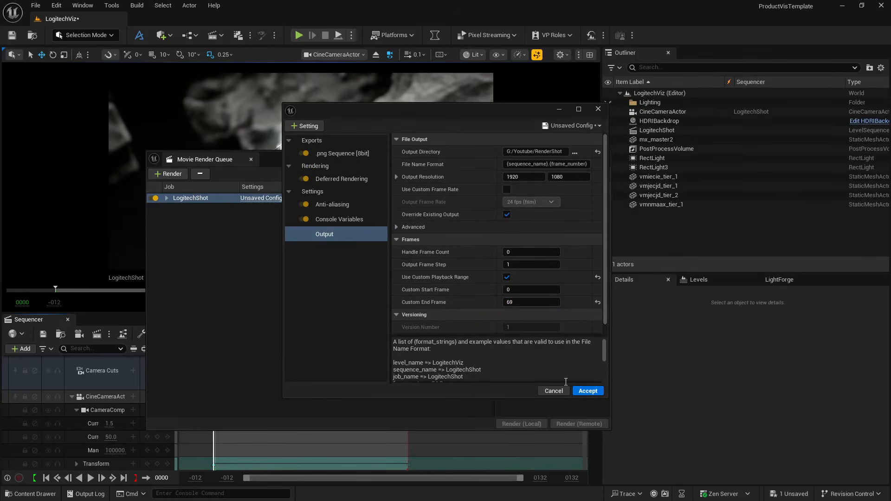
- Save the current render configuration as a new preset named LumenTest in the Content folder
click(571, 125)
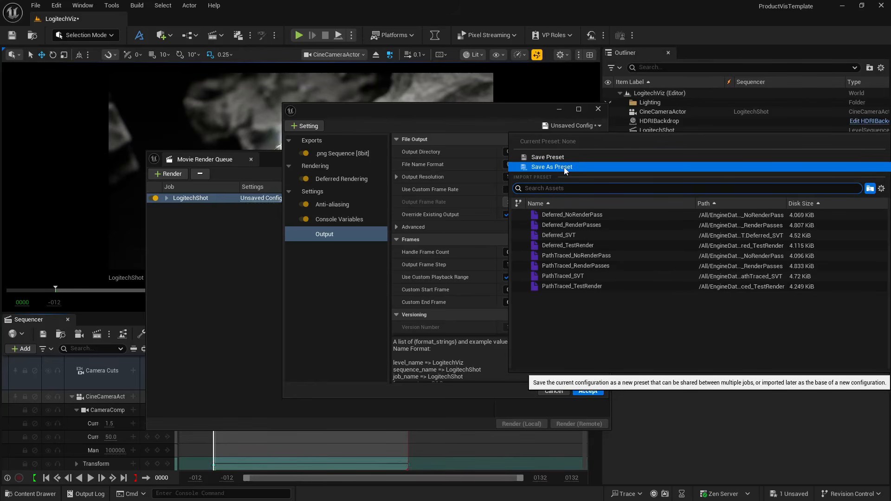
click(564, 167)
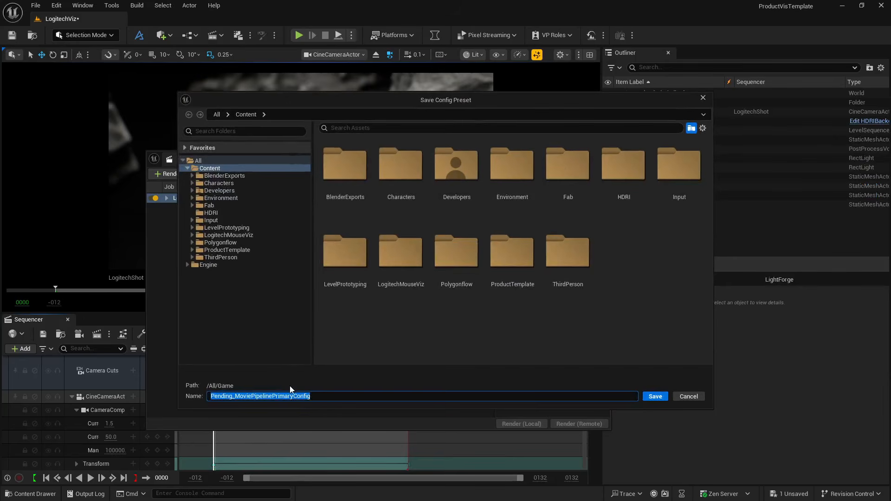
text(Lumen)
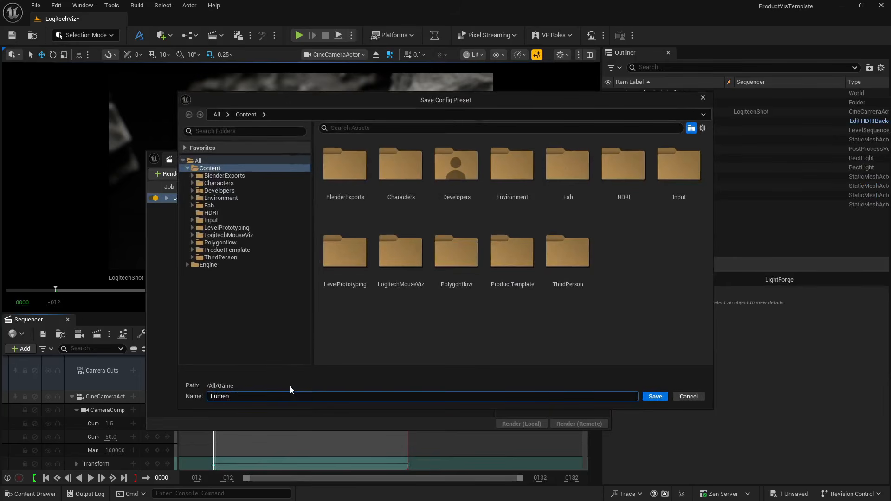
text(Test)
key(Return)
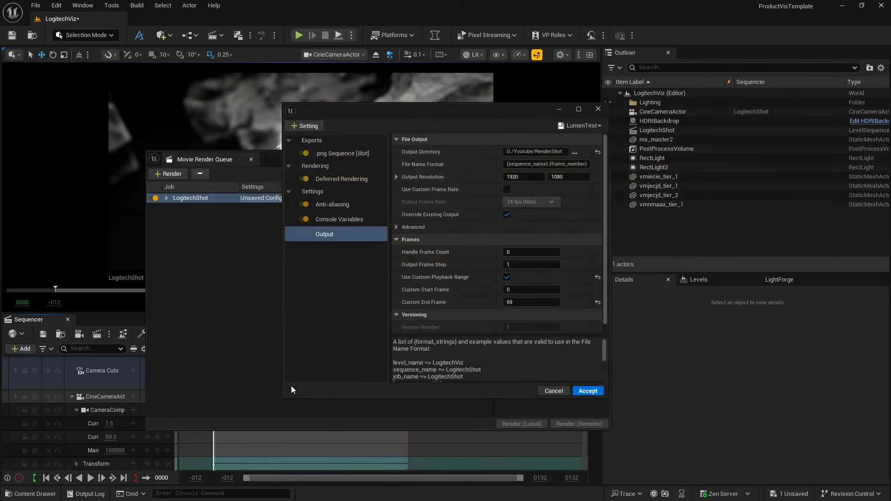
- Add Game Overrides to the render configuration, save the LumenTest preset again and accept the configuration
click(306, 126)
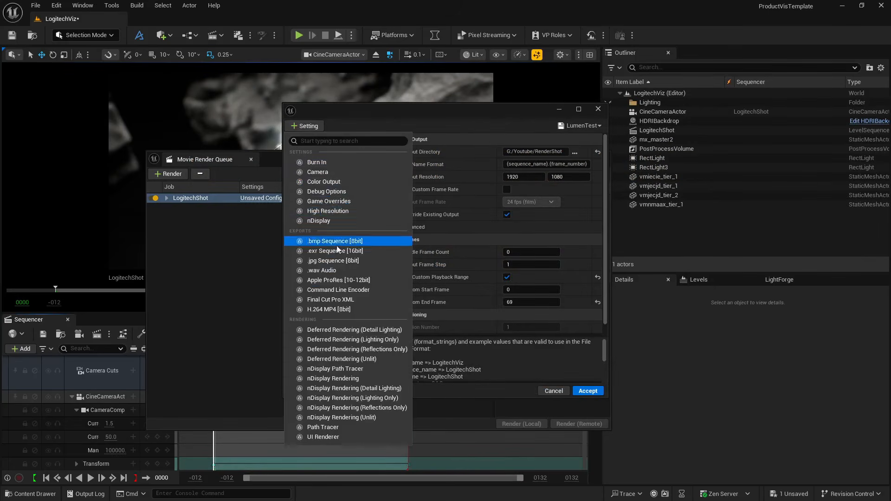
click(327, 201)
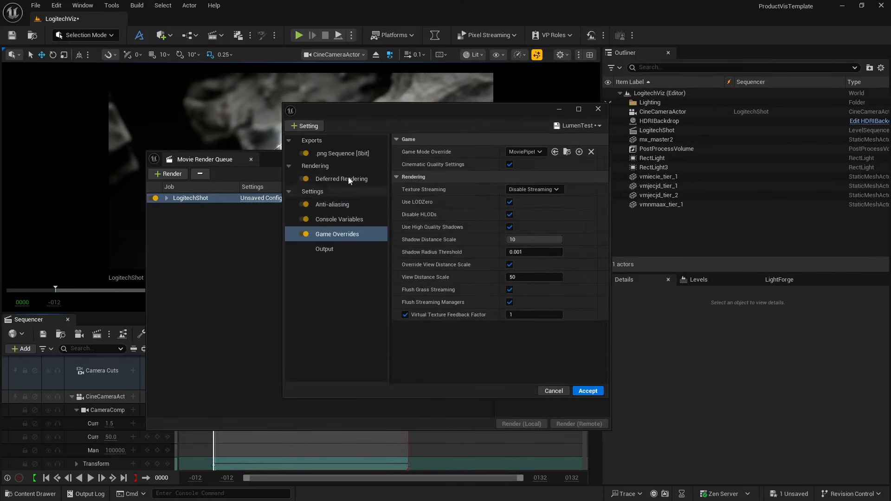
click(569, 127)
click(555, 162)
click(587, 390)
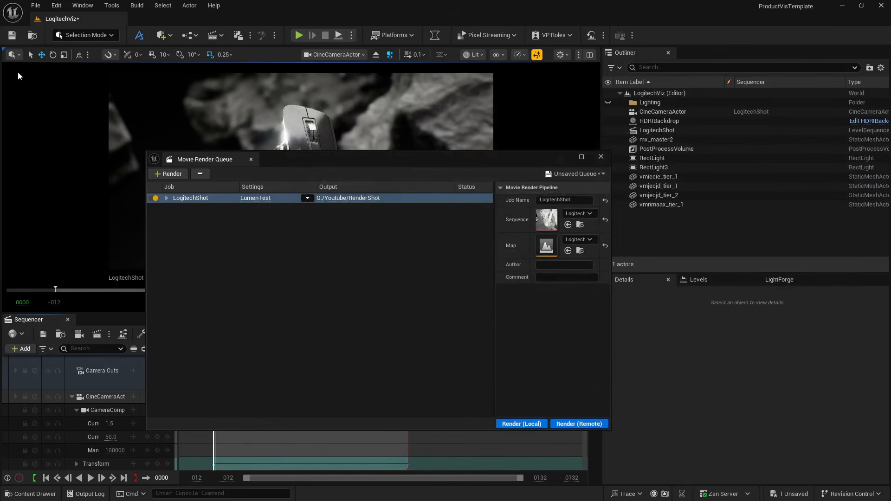
- Save all unsaved project changes and start rendering the LogitechShot job locally
click(36, 6)
click(58, 137)
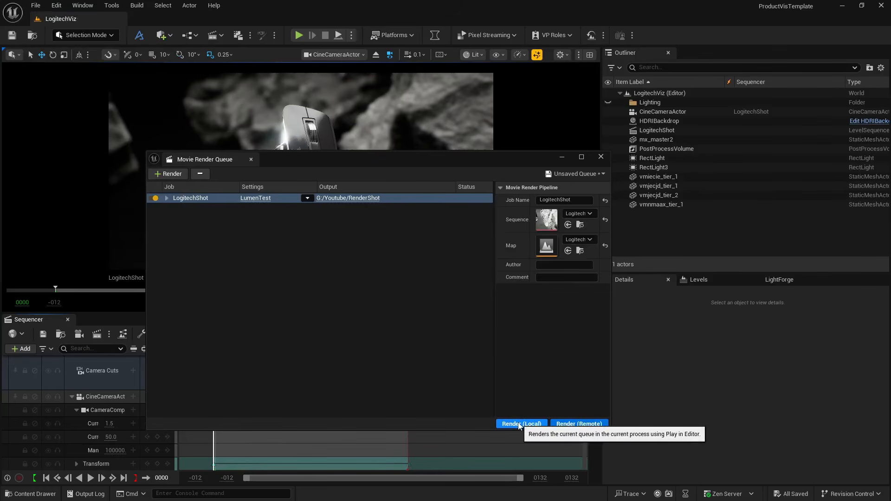
click(519, 424)
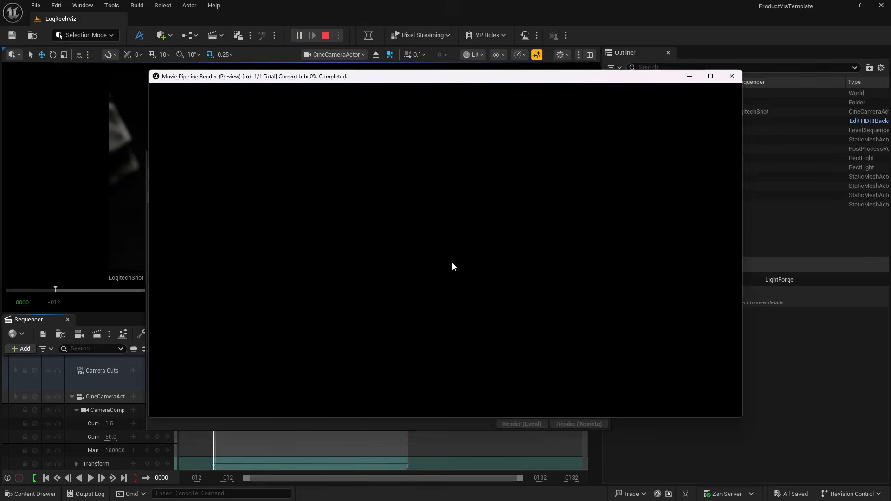
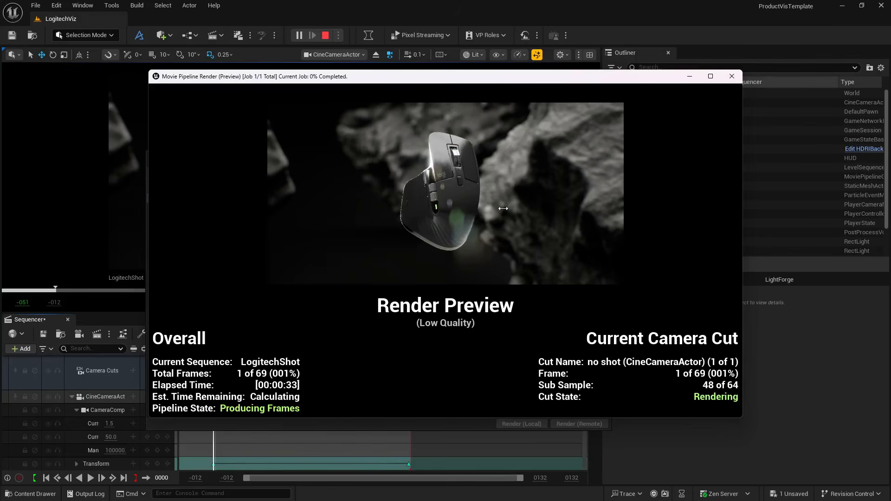
- Cancel the running render and close the Movie Render Queue window
key(Escape)
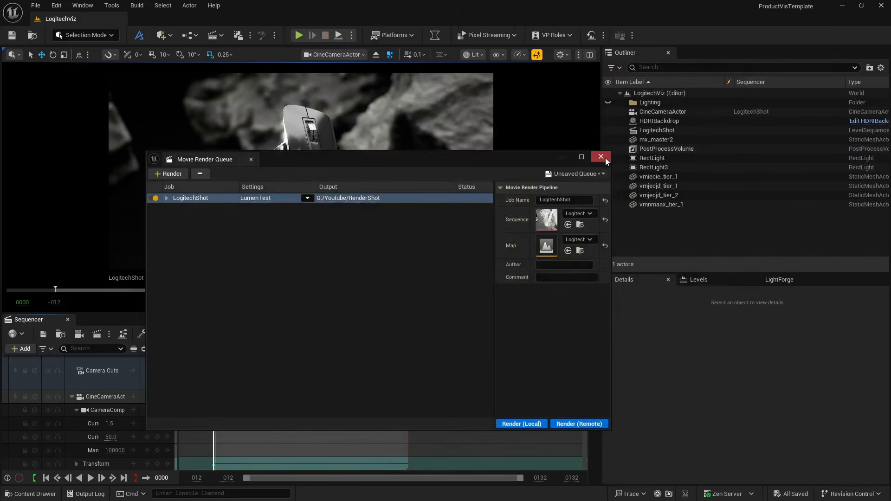
click(599, 153)
- Enable the Lens Flares Intensity override on the PostProcessVolume and set it to 0.1
click(667, 149)
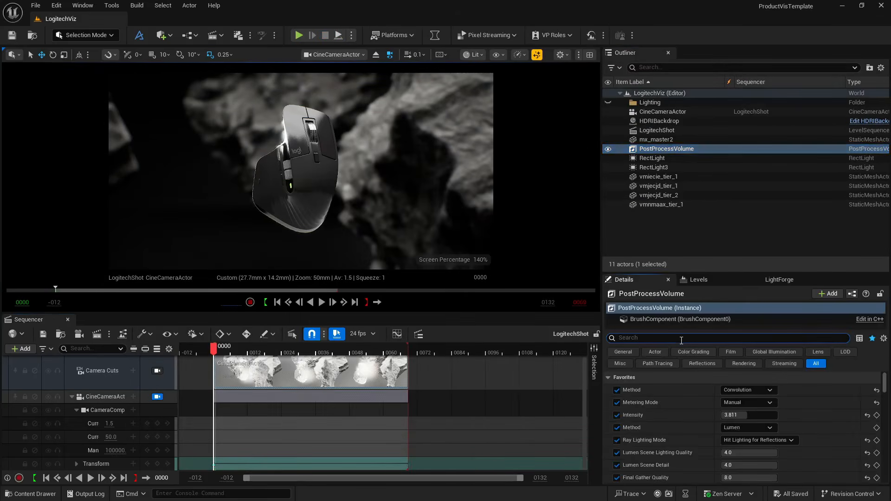
text(flares)
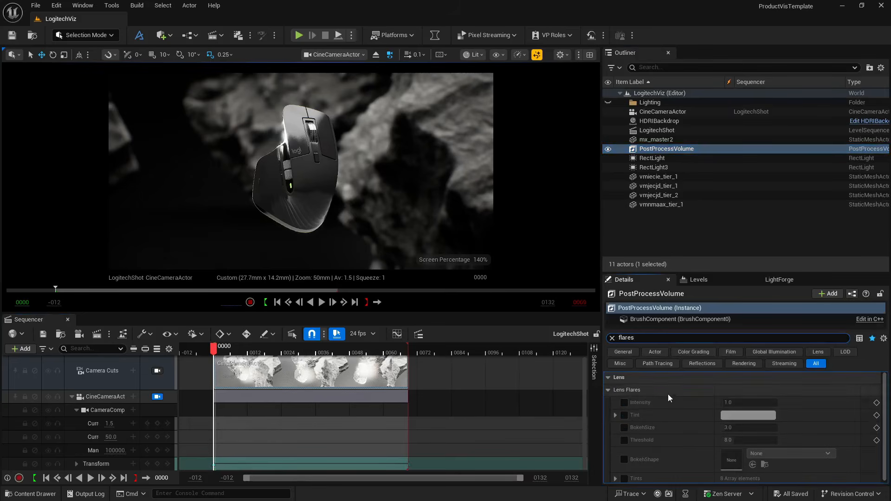
click(625, 402)
click(730, 402)
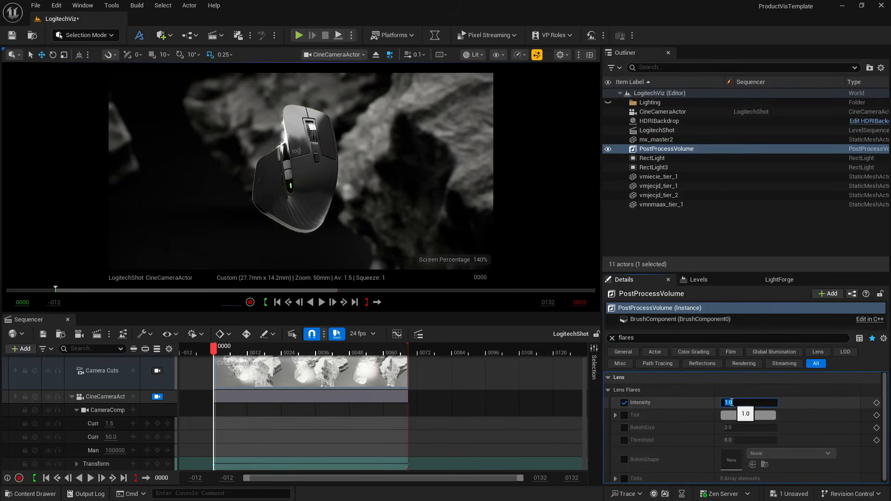
text(.1)
key(Return)
- Move the playhead to frame 26 and compare the lens flare Intensity at 0.0 and 0.1
drag(217, 348, 286, 351)
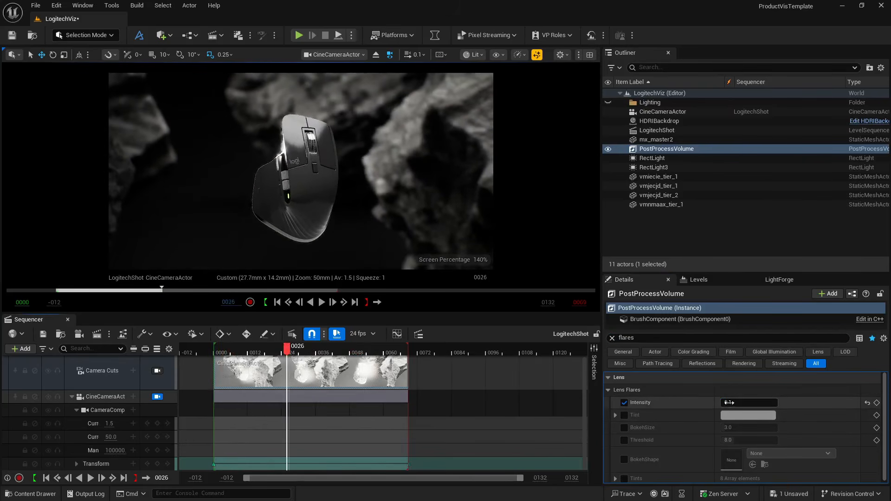
mouse_move(729, 402)
mouse_down()
mouse_move(765, 402)
mouse_move(719, 403)
mouse_up()
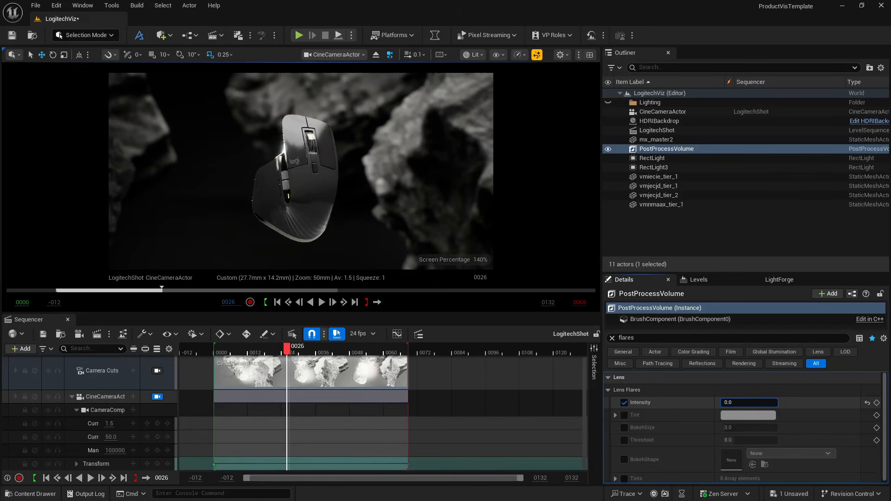
click(740, 403)
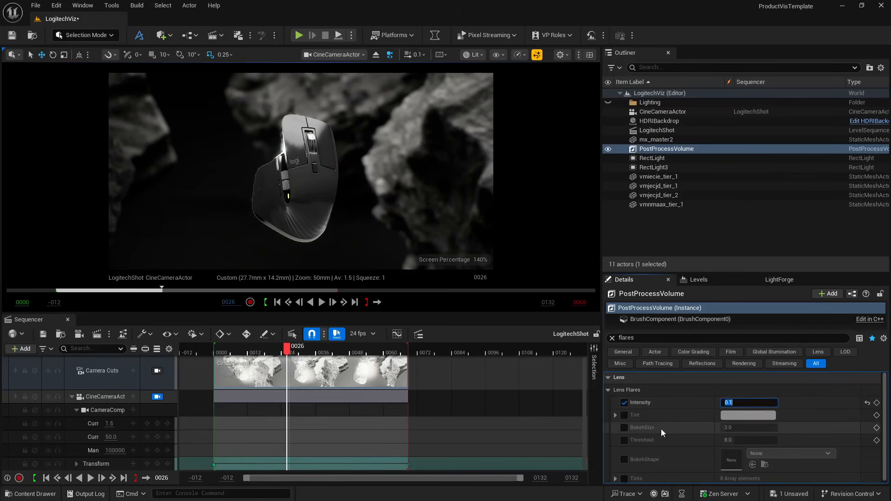
- Enable the lens flare BokehSize override on the PostProcessVolume and set it to 5
click(624, 427)
click(728, 428)
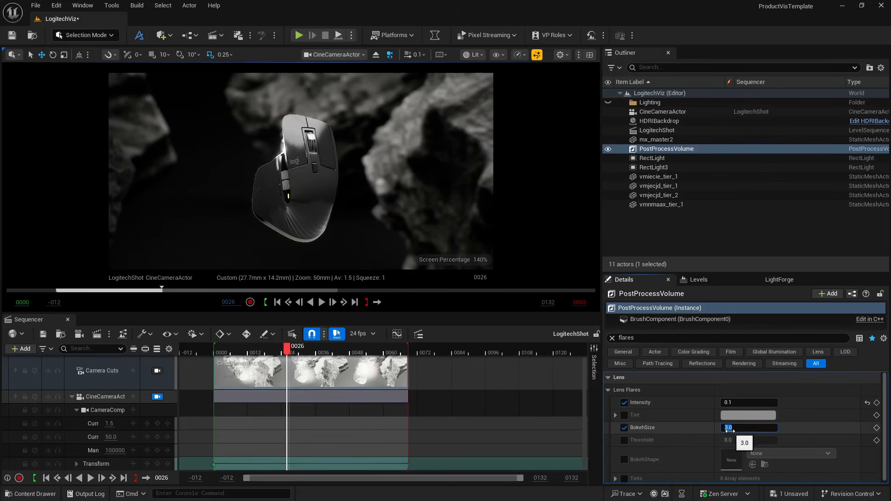
text(5)
key(Return)
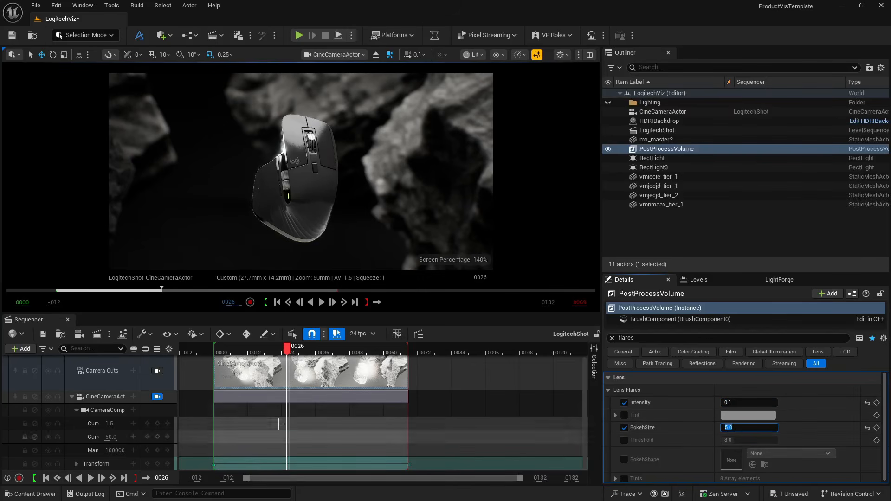
- Set the lens flare Intensity to 0.356 at frame 10 and check the look through frame 59
drag(289, 350, 242, 353)
mouse_move(728, 403)
mouse_down()
mouse_move(744, 404)
mouse_move(723, 403)
mouse_up()
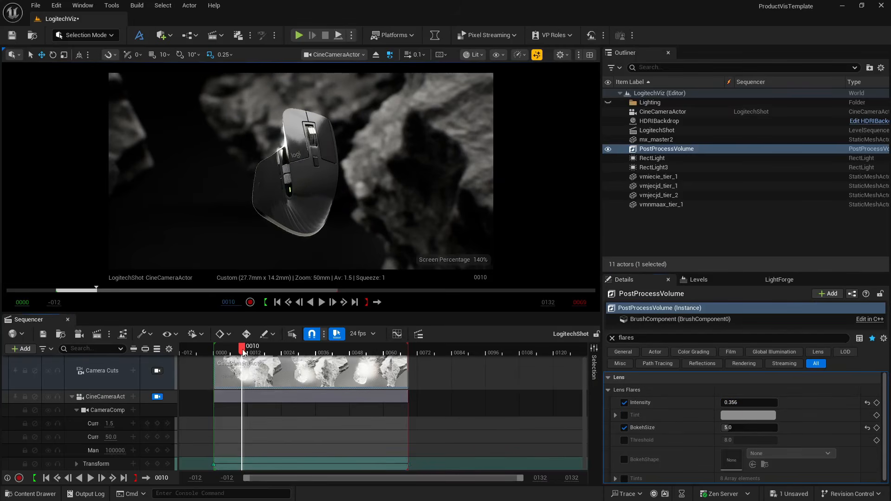
drag(244, 352, 381, 356)
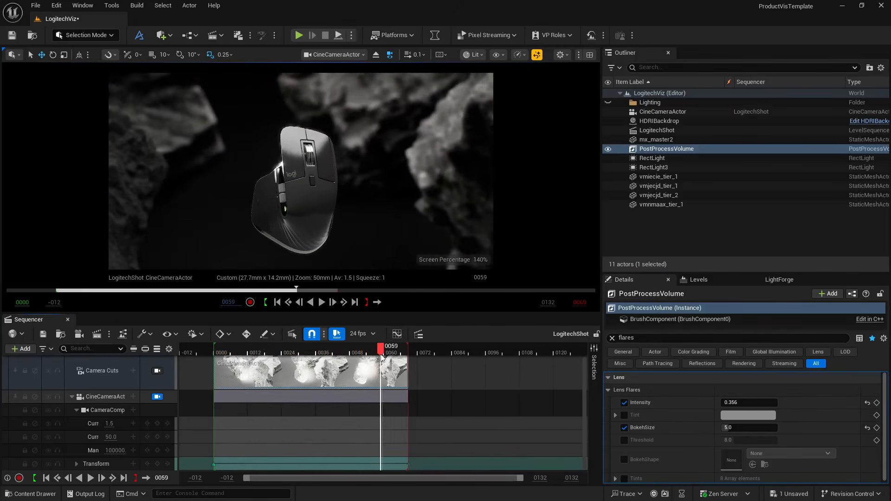
- Return the playhead to the start of the sequence, reopen the Movie Render Queue and start rendering the LogitechShot job locally
click(277, 303)
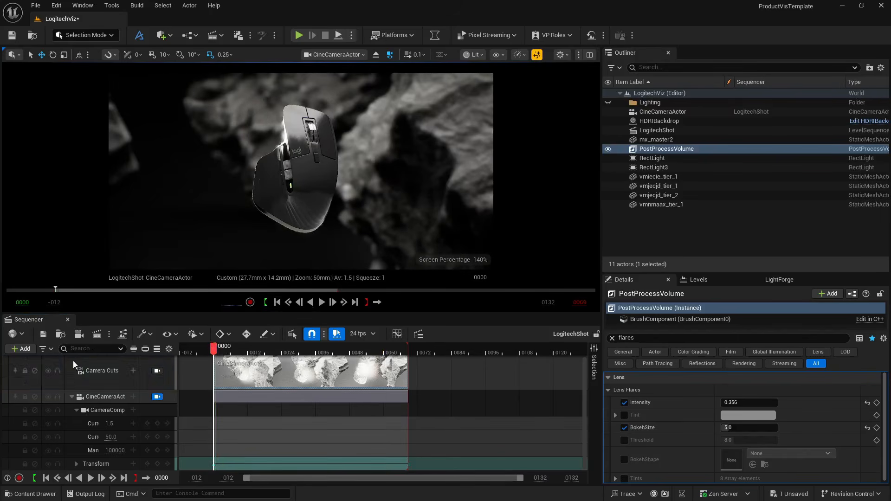
click(97, 335)
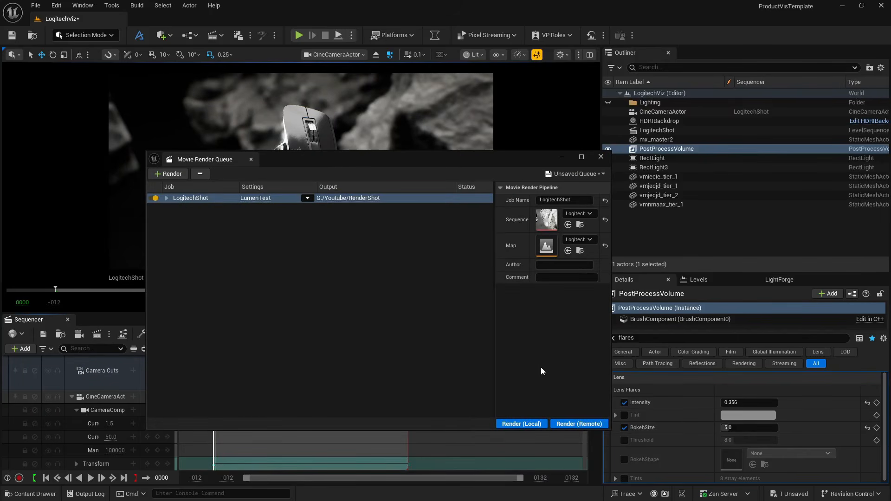
click(533, 423)
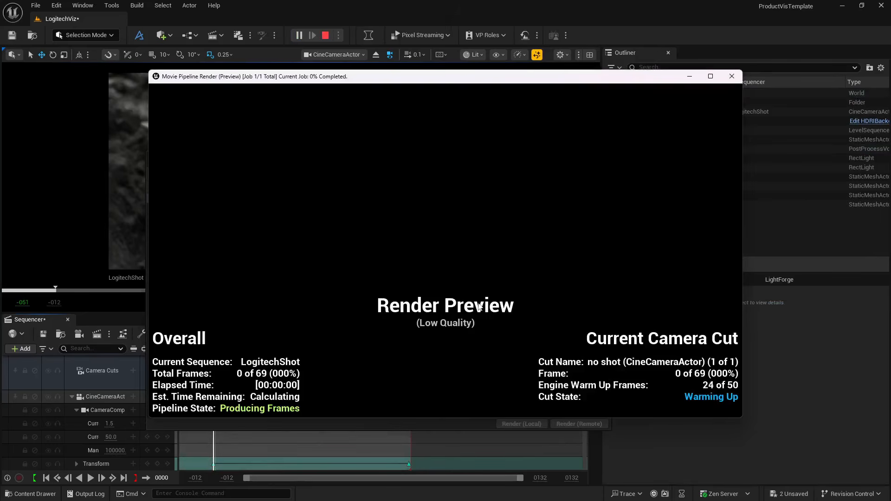